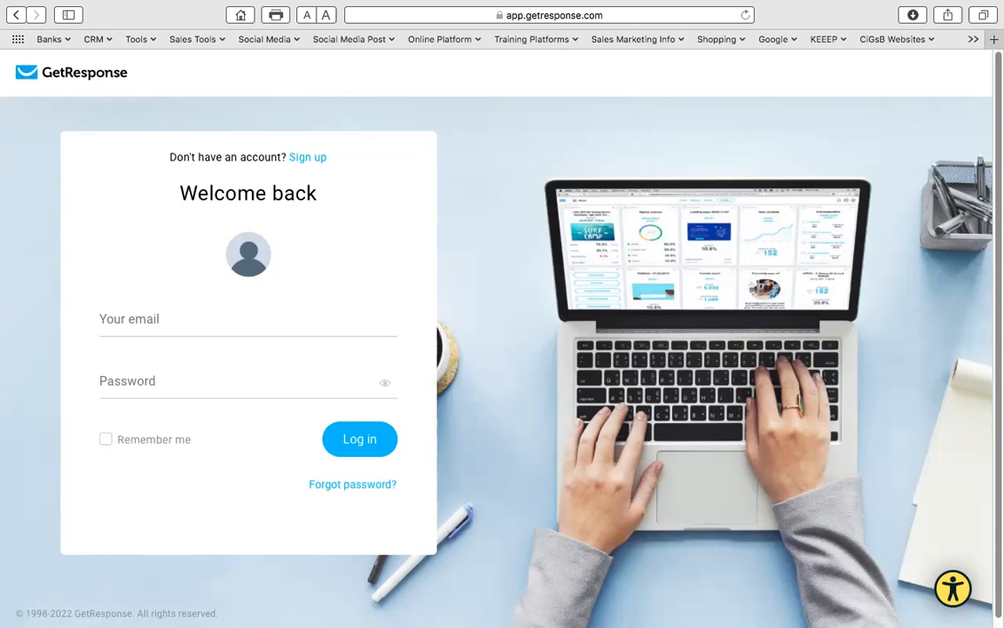
- Sign in with the saved login and go to the Contacts lists page
click(139, 319)
click(150, 352)
click(357, 441)
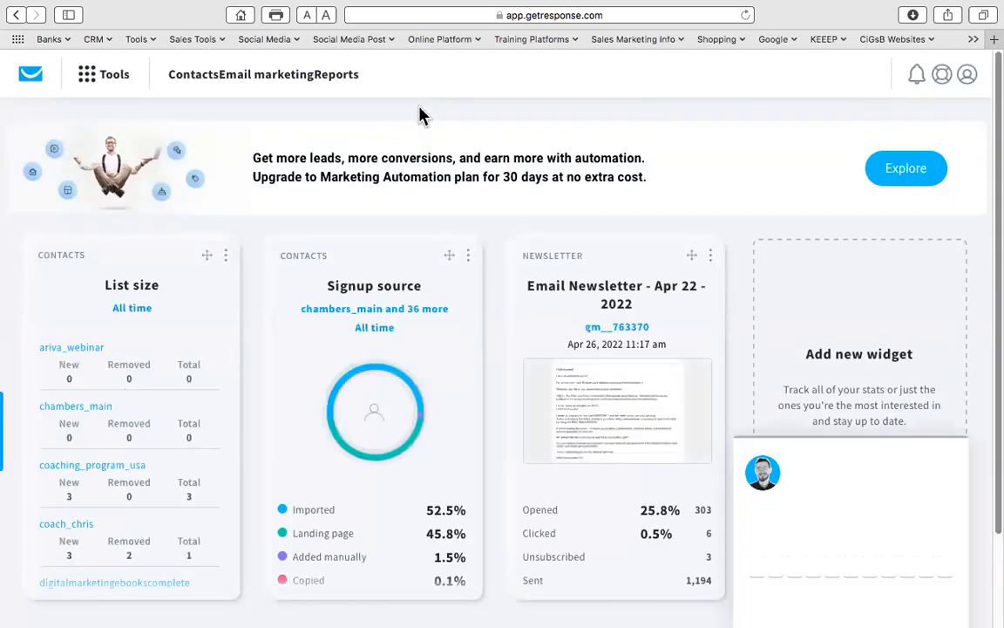
click(194, 75)
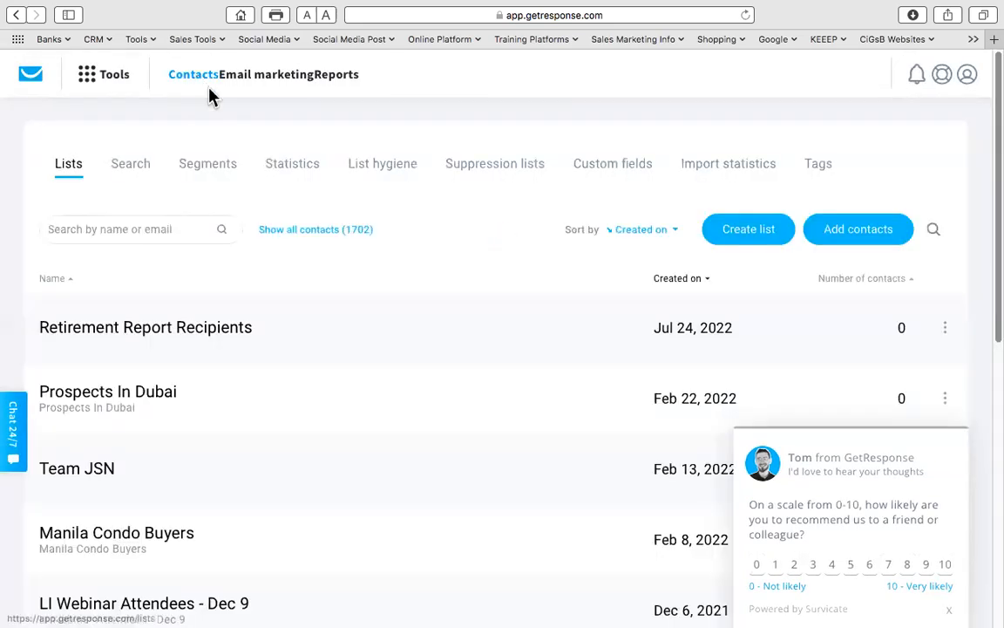
- Create an empty contact list named 'PubMut Test List 1'
click(758, 232)
click(375, 228)
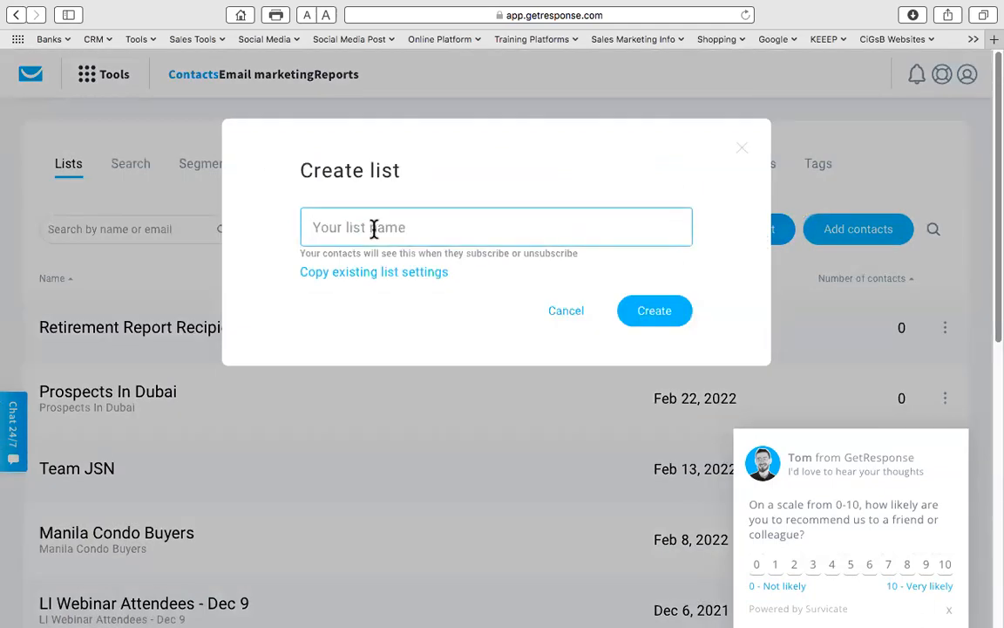
text(PubMut Test List 1)
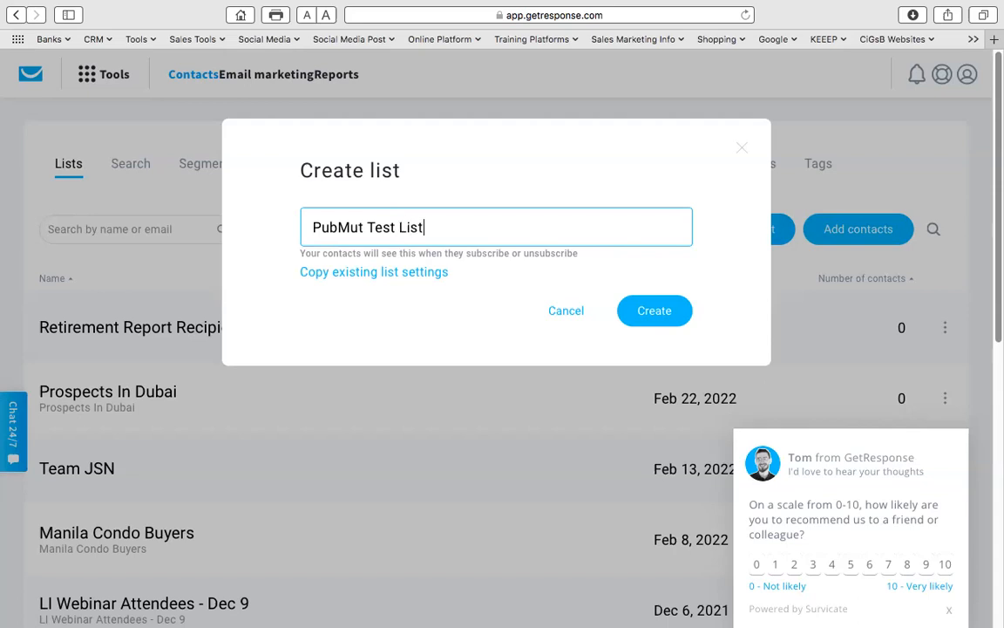
click(650, 316)
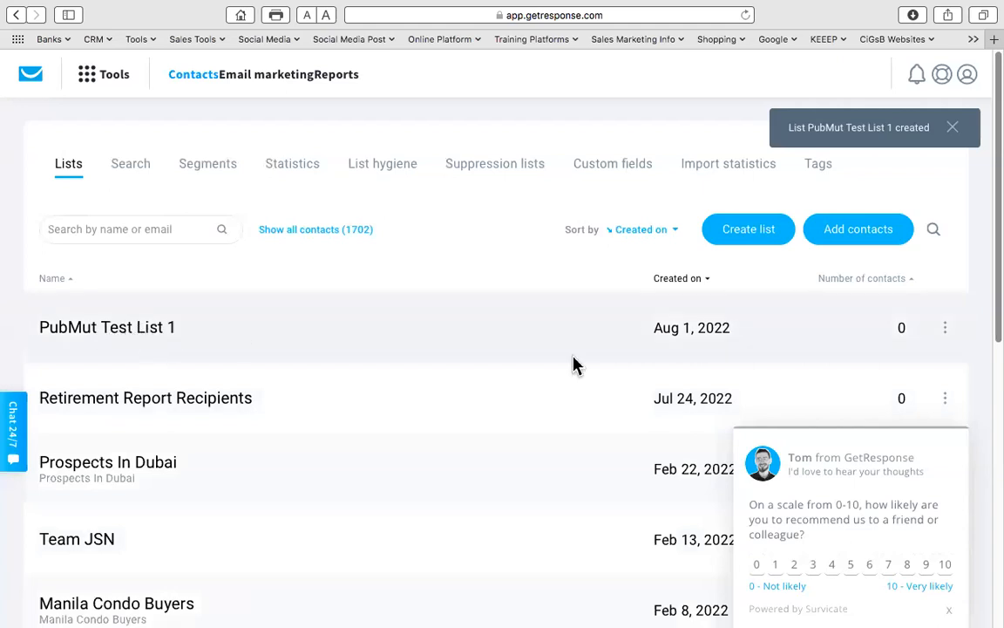
click(945, 330)
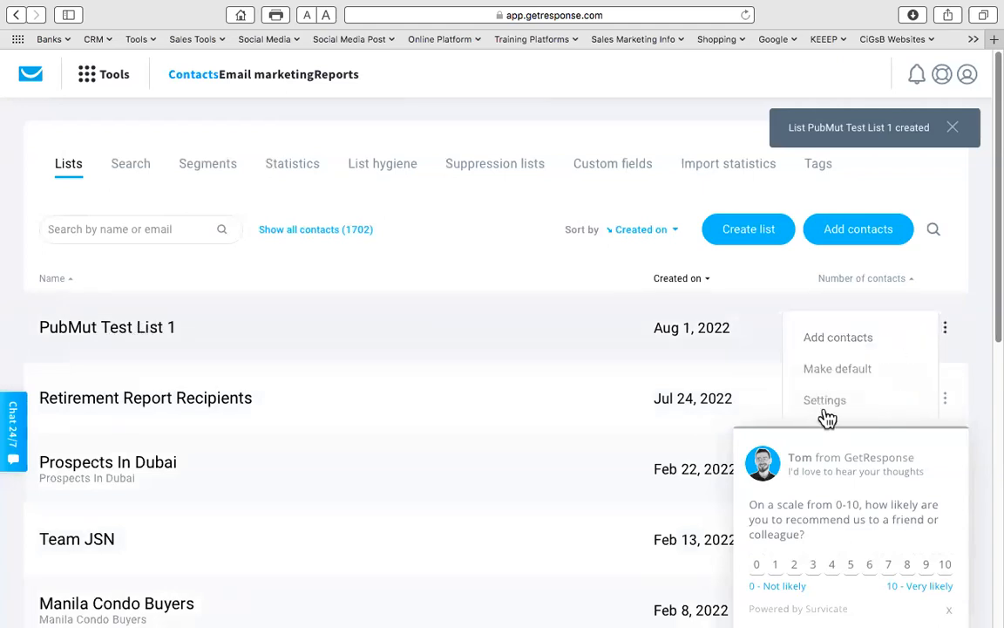
- Open the new list's settings and copy its name 'PubMut Test List 1' into List title
click(948, 608)
click(944, 328)
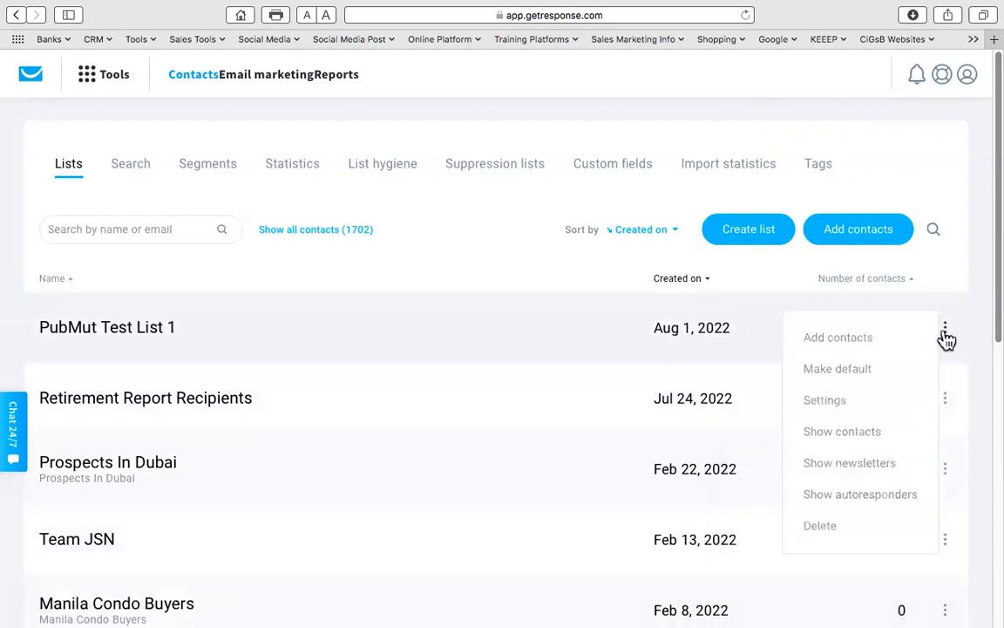
click(825, 401)
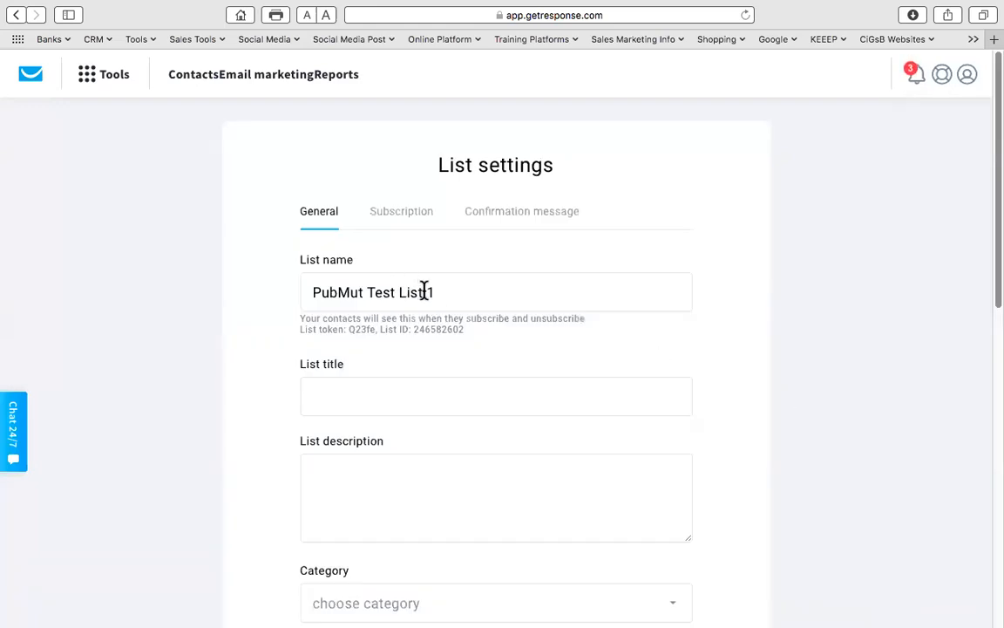
triple_click(409, 293)
scroll(373, 340, down, 2)
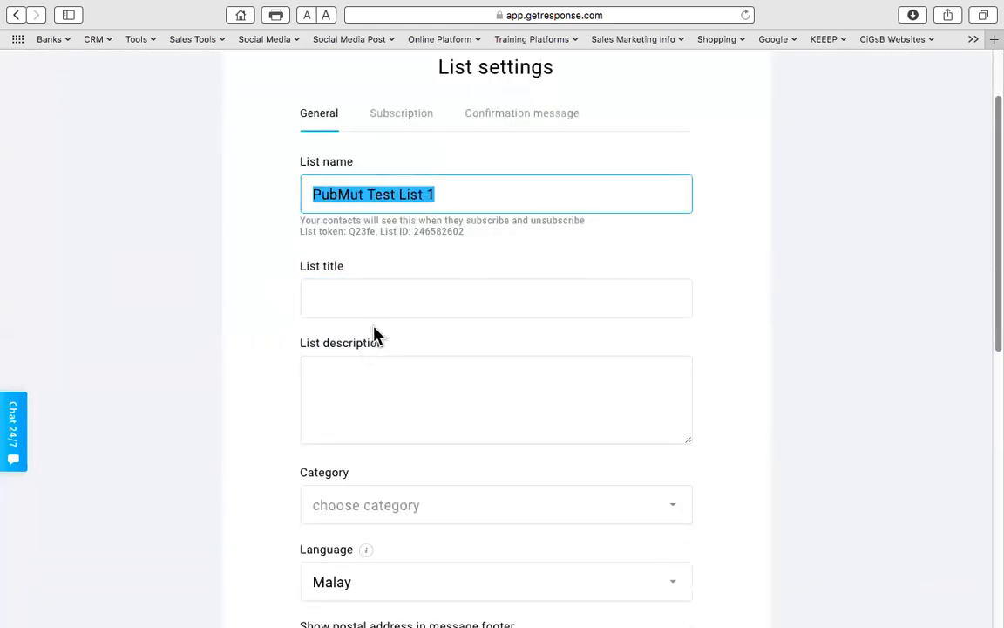
drag(438, 194, 303, 192)
key(super+c)
click(355, 287)
key(super+v)
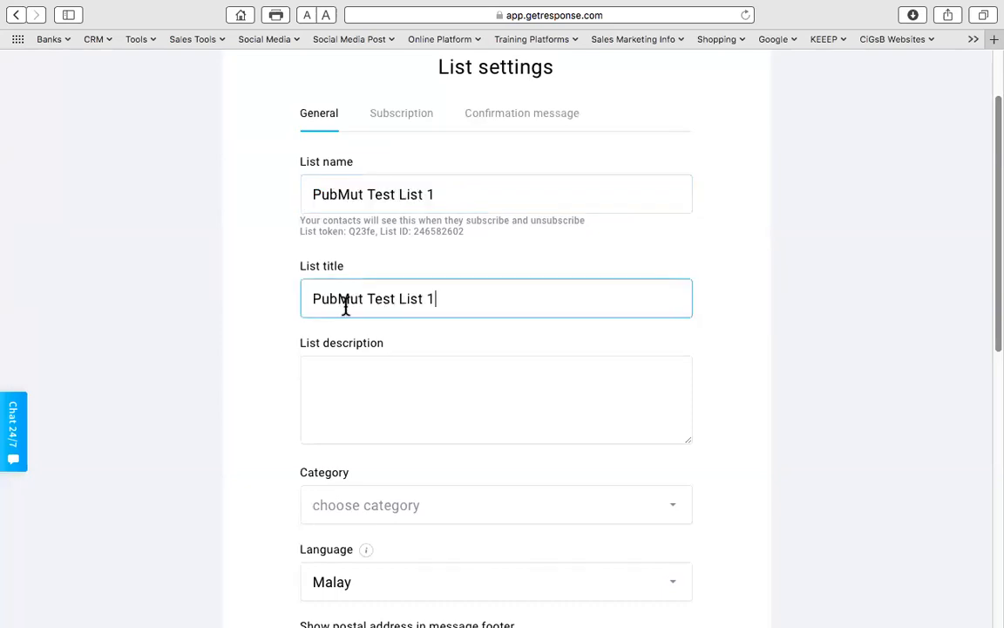
- Set the list language to English and save the general settings
scroll(370, 392, down, 4)
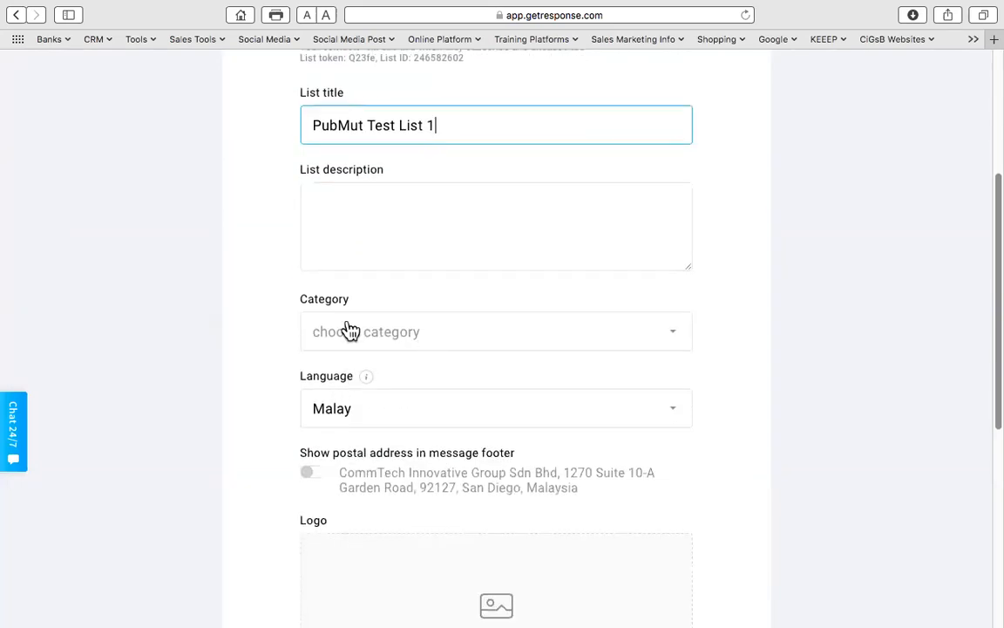
mouse_move(368, 385)
scroll(370, 388, down, 2)
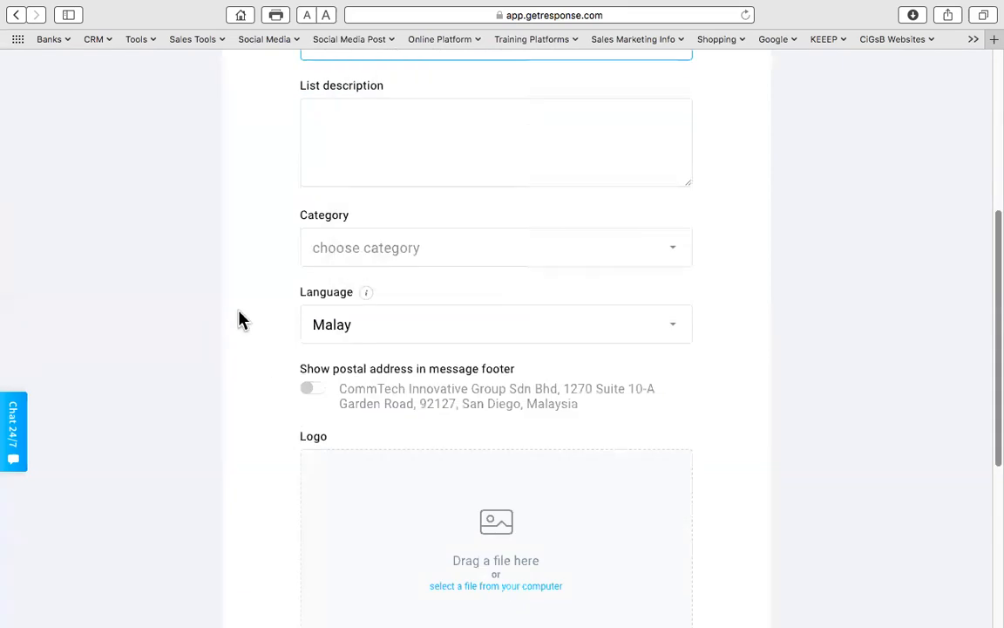
click(345, 333)
scroll(350, 424, up, 6)
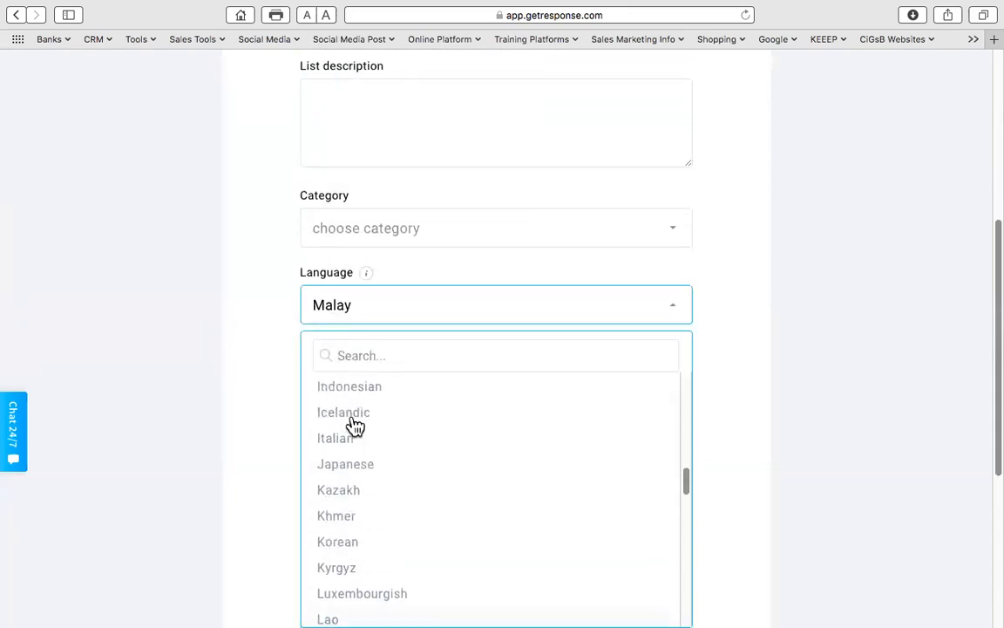
scroll(352, 425, up, 3)
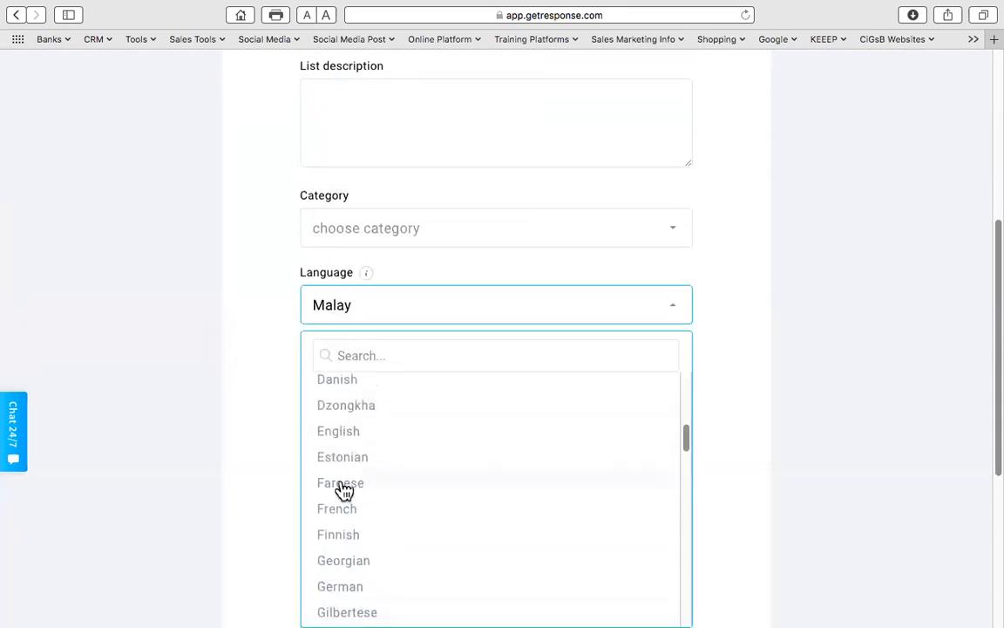
click(344, 436)
click(772, 384)
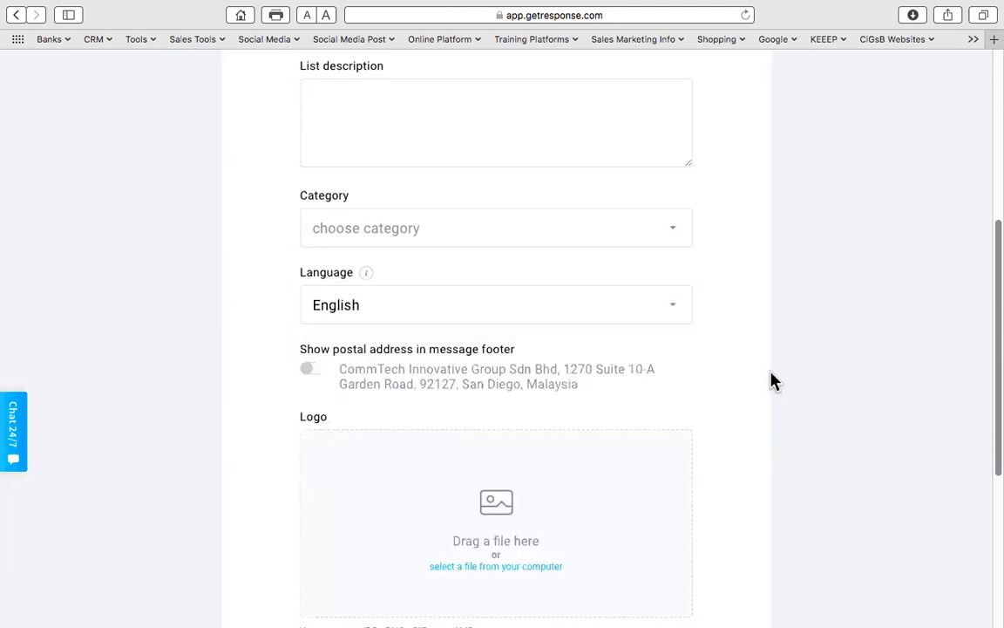
scroll(769, 383, down, 4)
scroll(769, 383, down, 3)
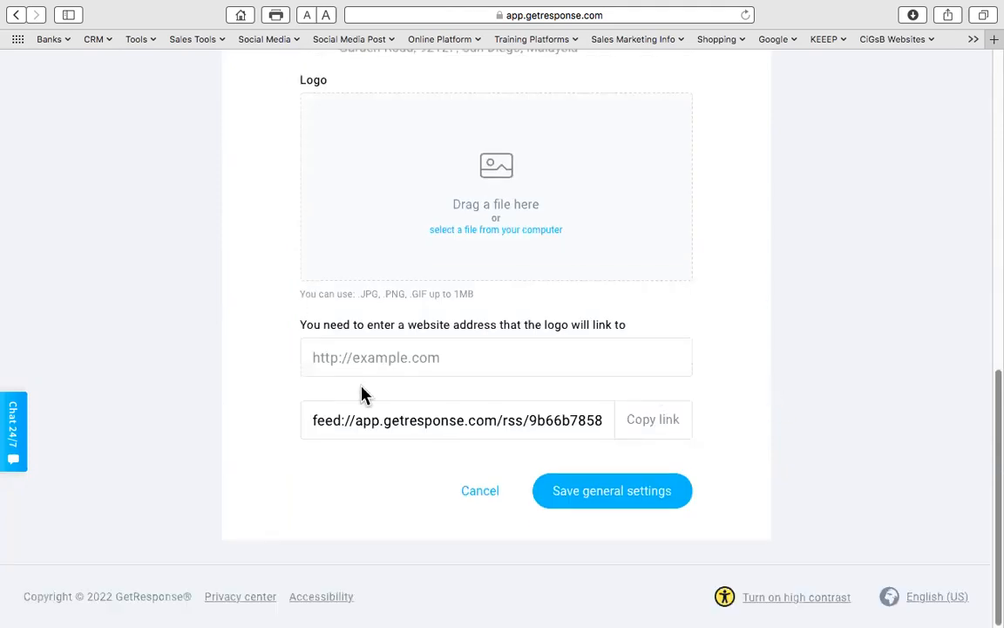
click(608, 502)
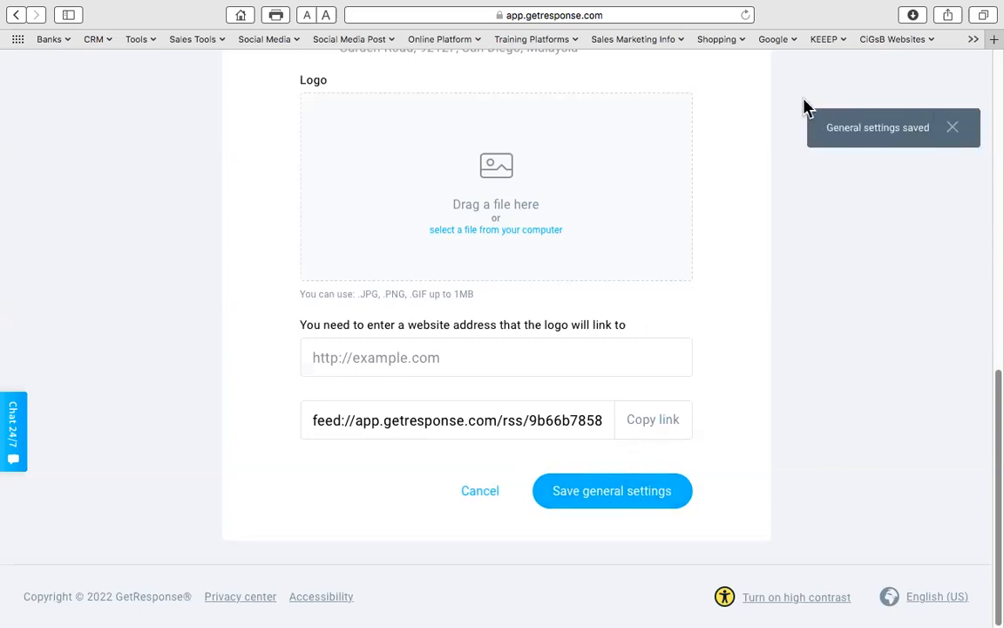
click(953, 129)
scroll(718, 186, up, 10)
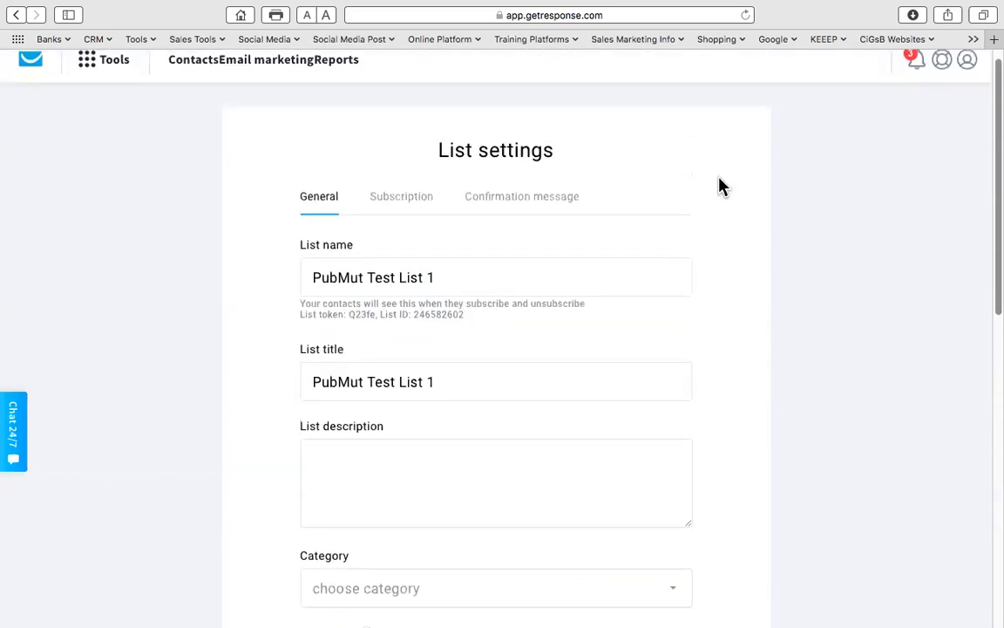
- Enable subscription notifications to the first account address and save the subscription settings
click(408, 207)
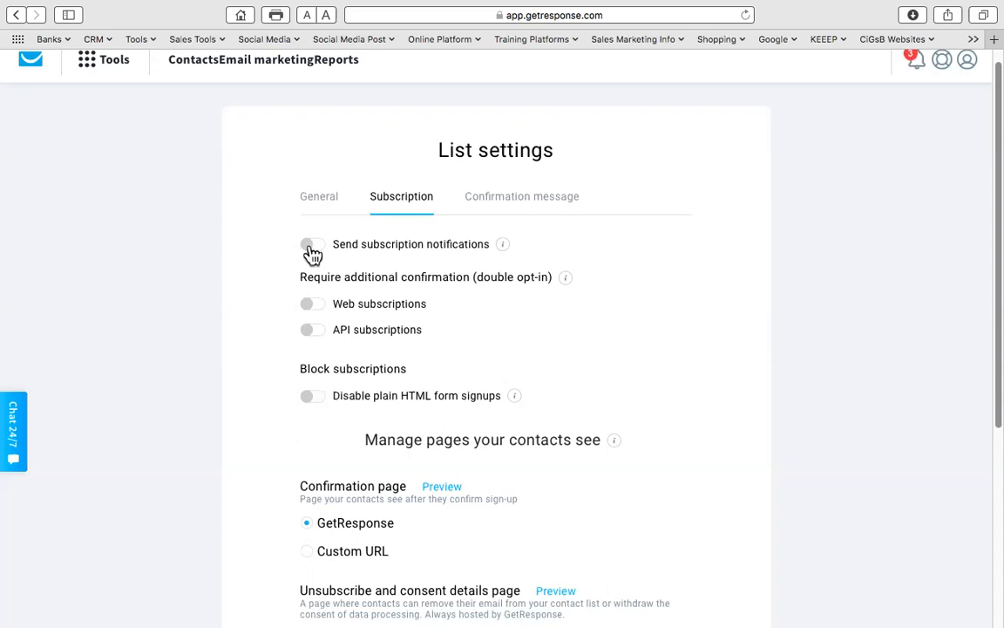
click(311, 251)
click(417, 296)
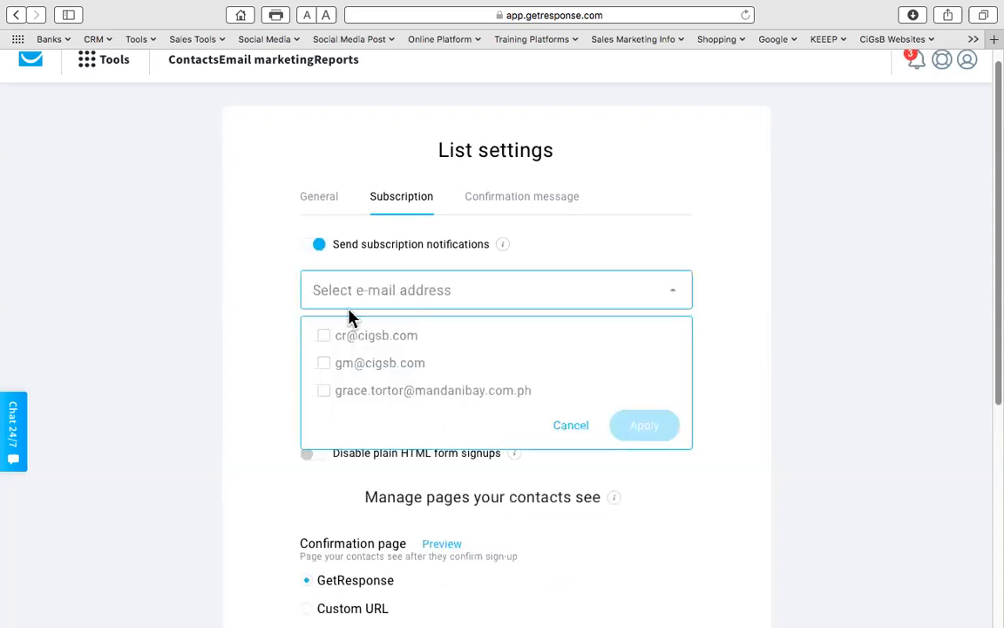
click(325, 337)
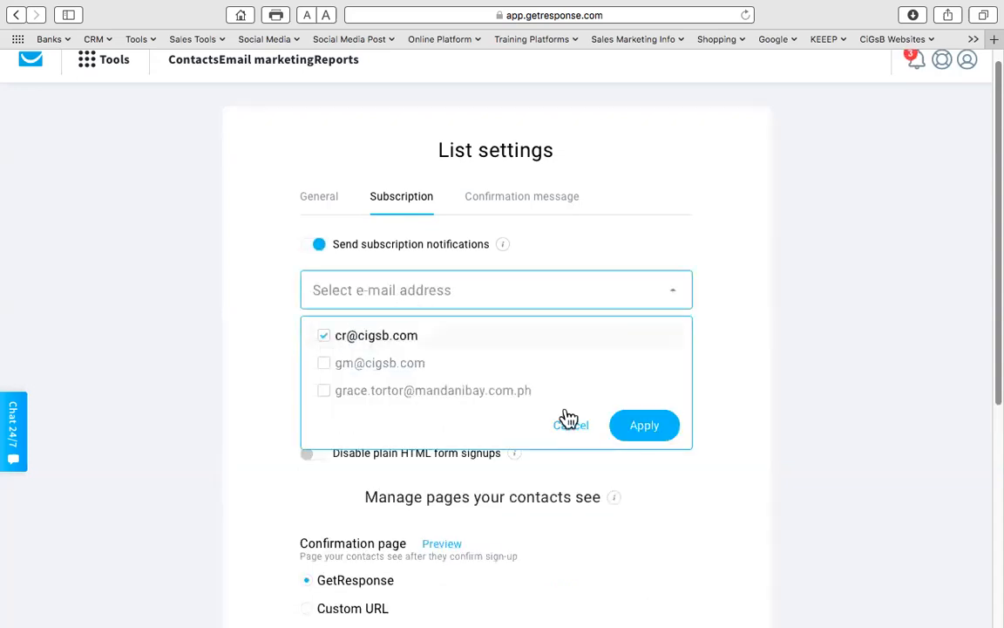
click(645, 427)
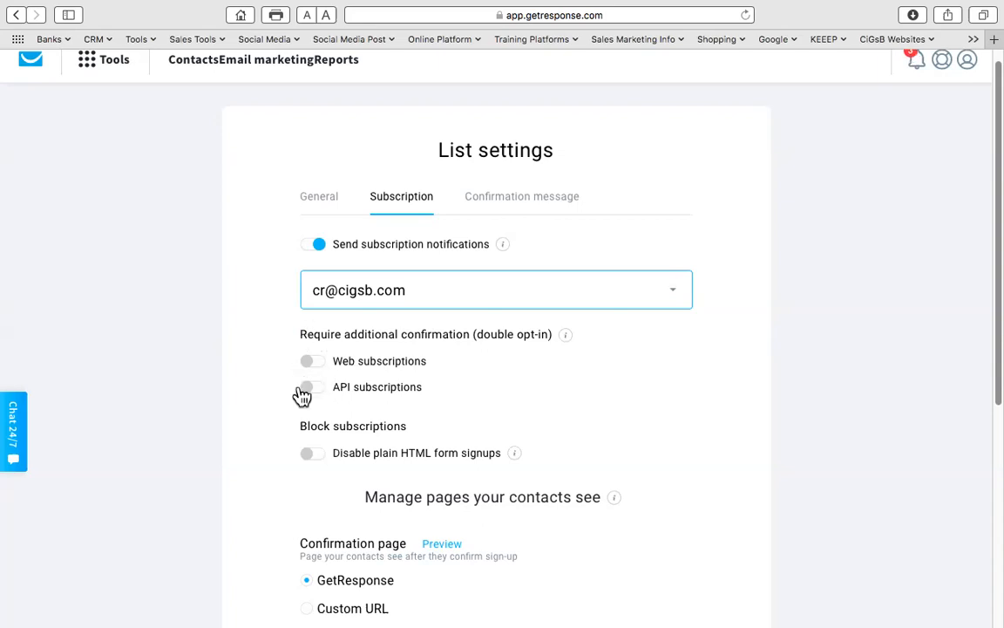
scroll(453, 381, down, 5)
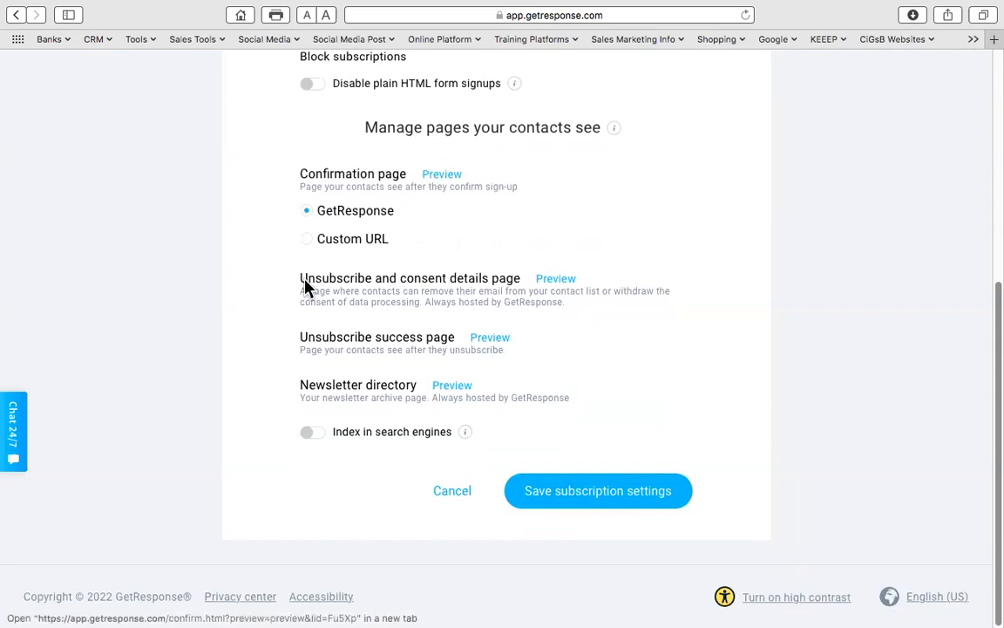
click(654, 488)
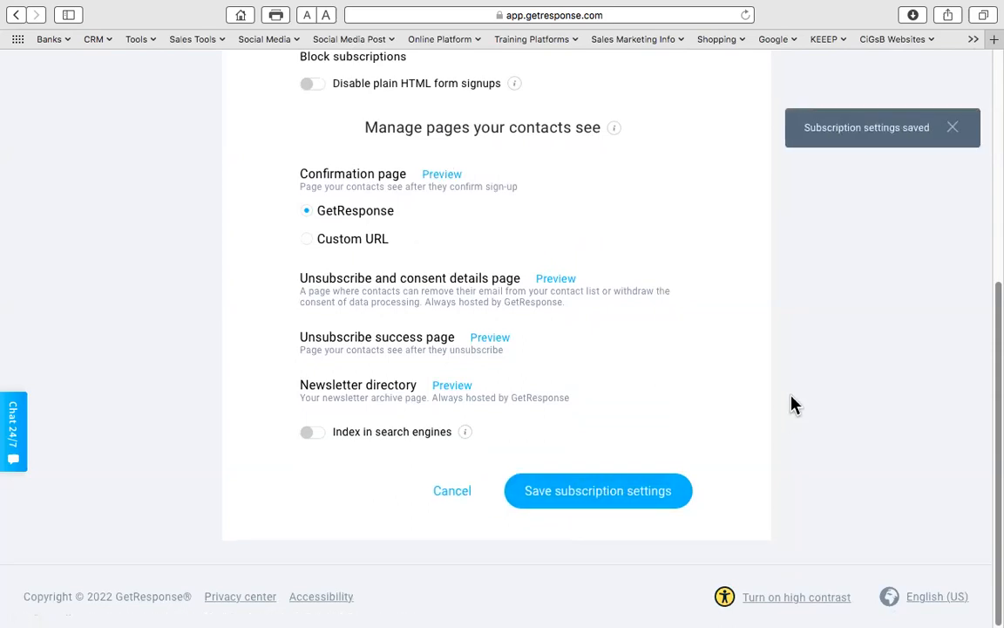
click(953, 132)
scroll(605, 206, up, 4)
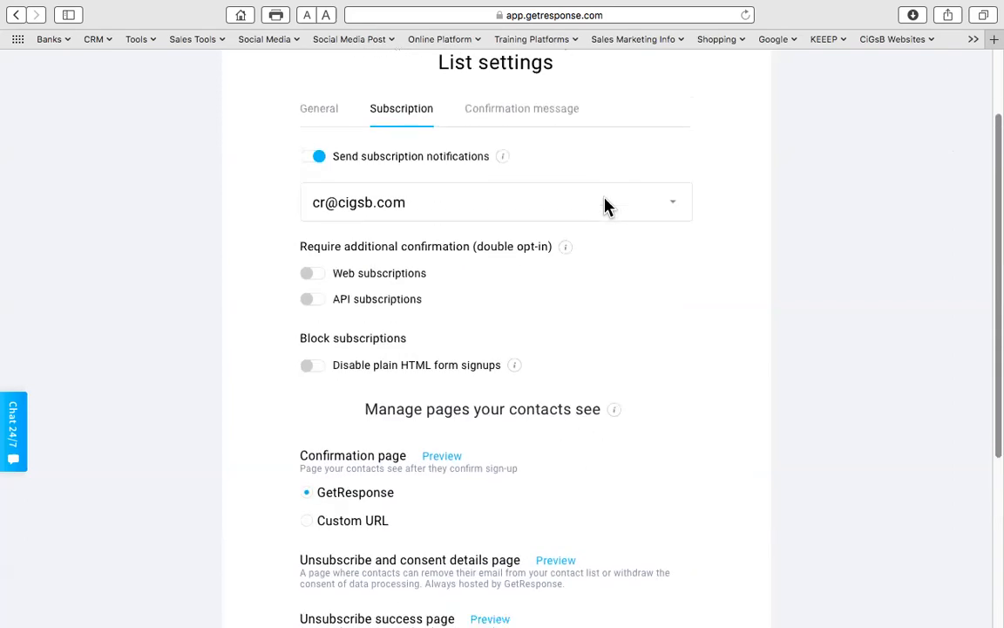
scroll(605, 207, up, 2)
- Save the list's confirmation message unchanged, keeping the HTML Database signup template
click(529, 215)
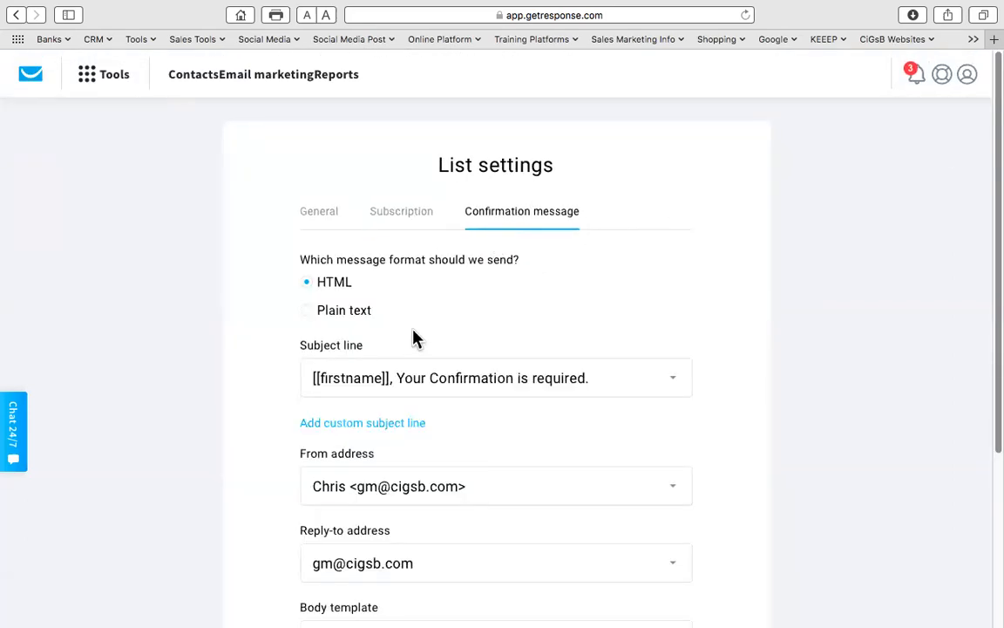
scroll(405, 336, down, 1)
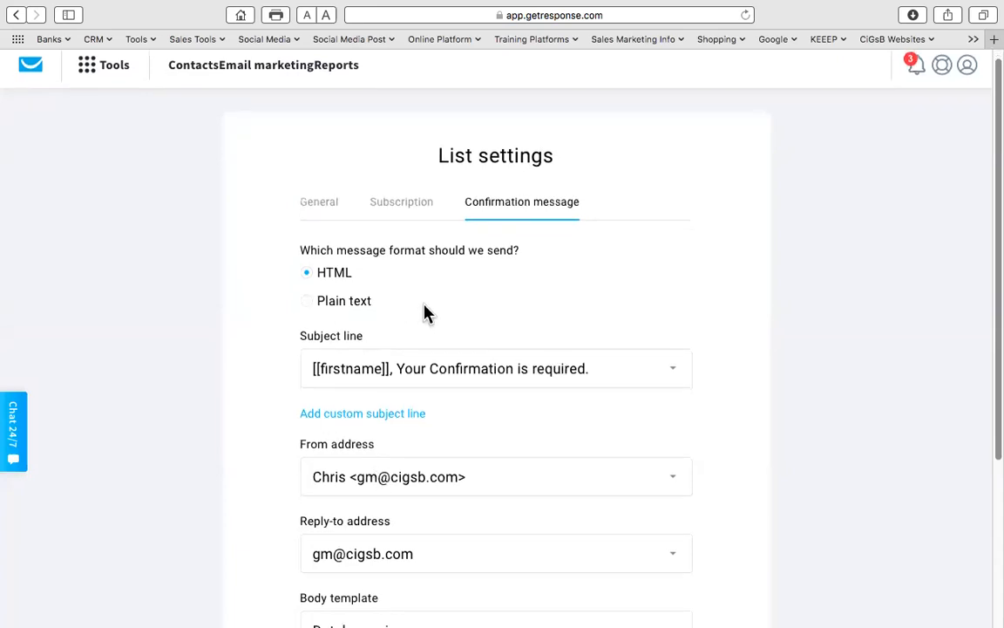
scroll(425, 314, down, 5)
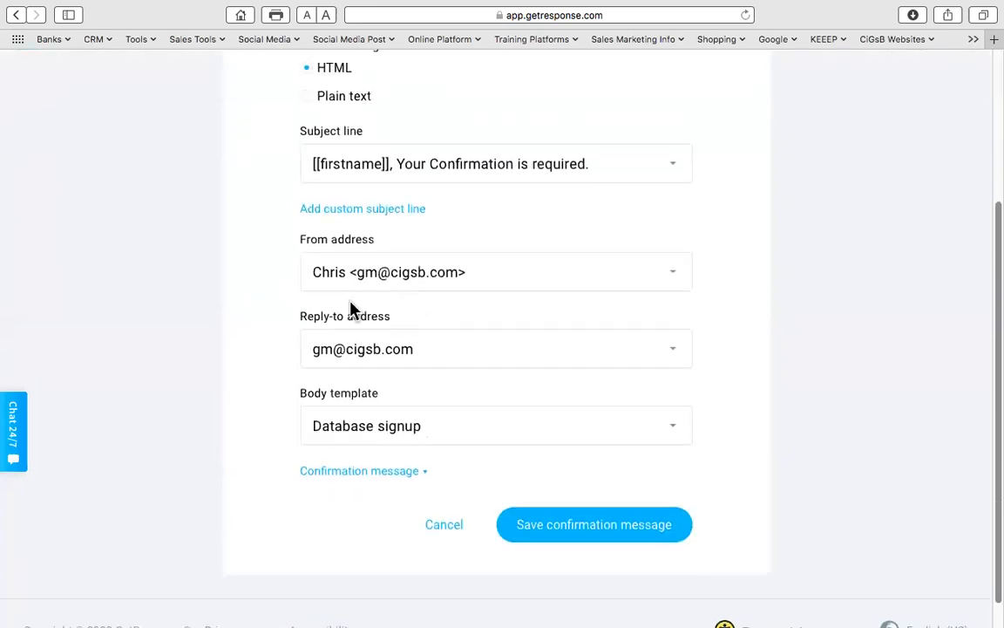
click(593, 528)
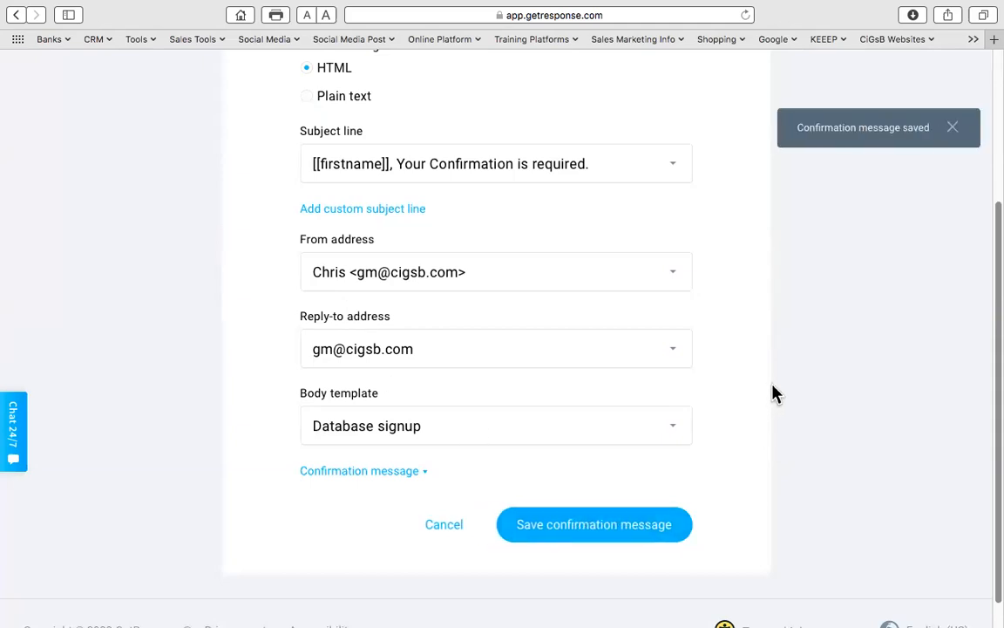
click(954, 130)
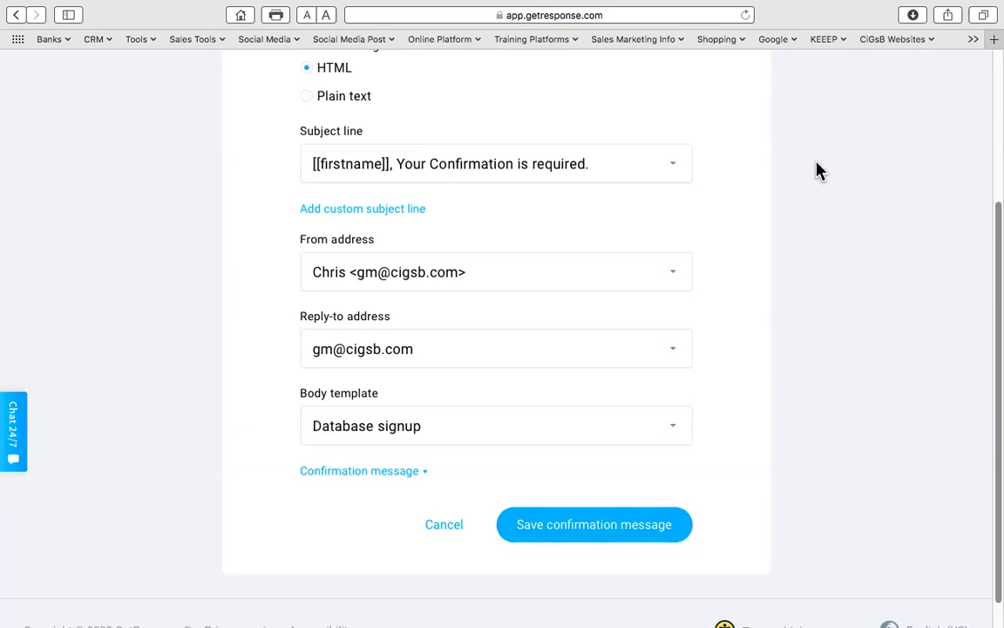
scroll(816, 170, up, 5)
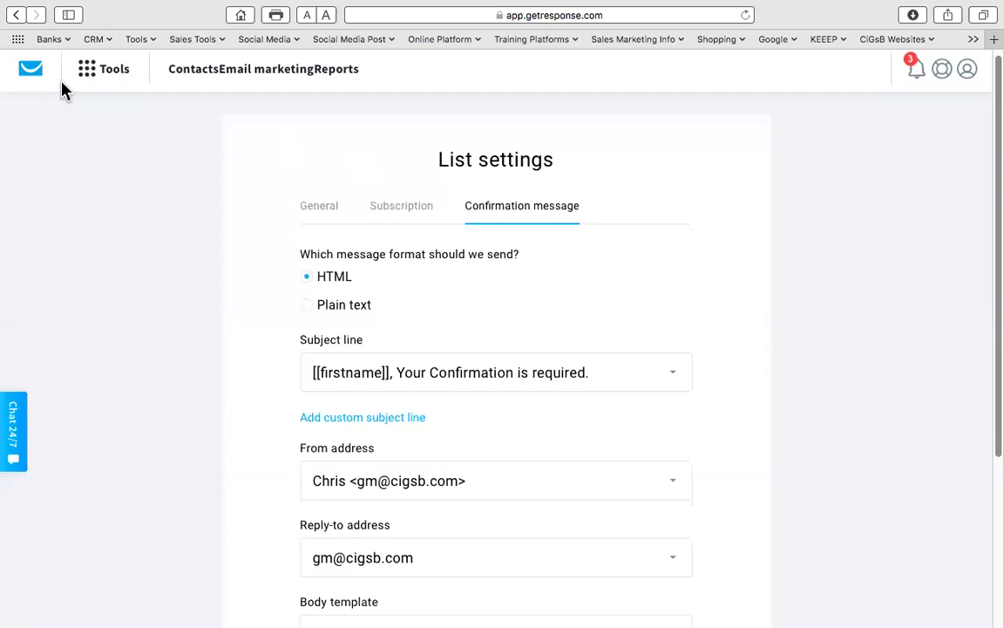
- Go to Autoresponders and start a new autoresponder in the new Email Creator
click(88, 76)
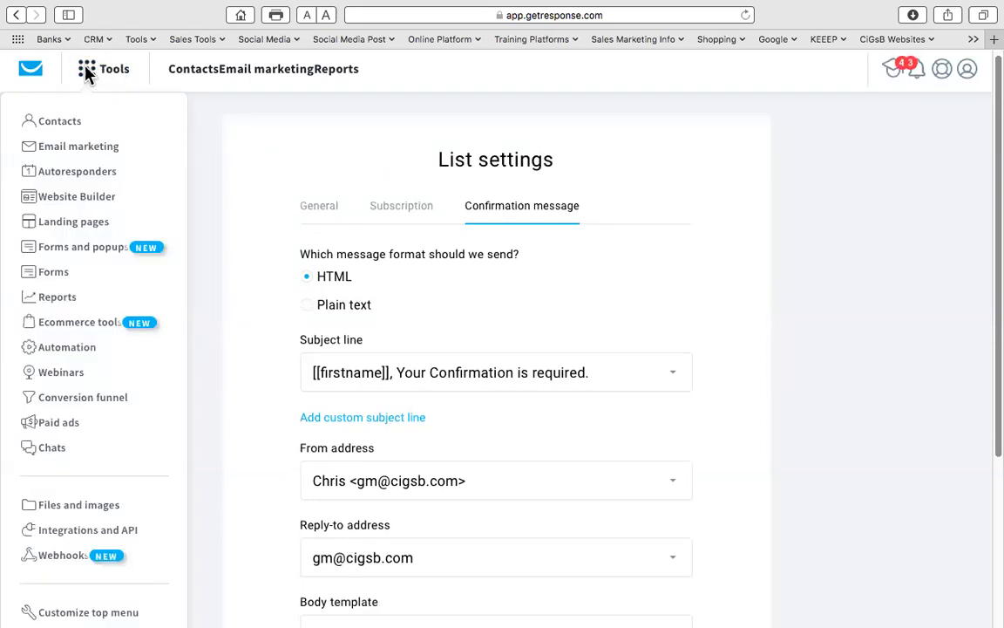
click(75, 173)
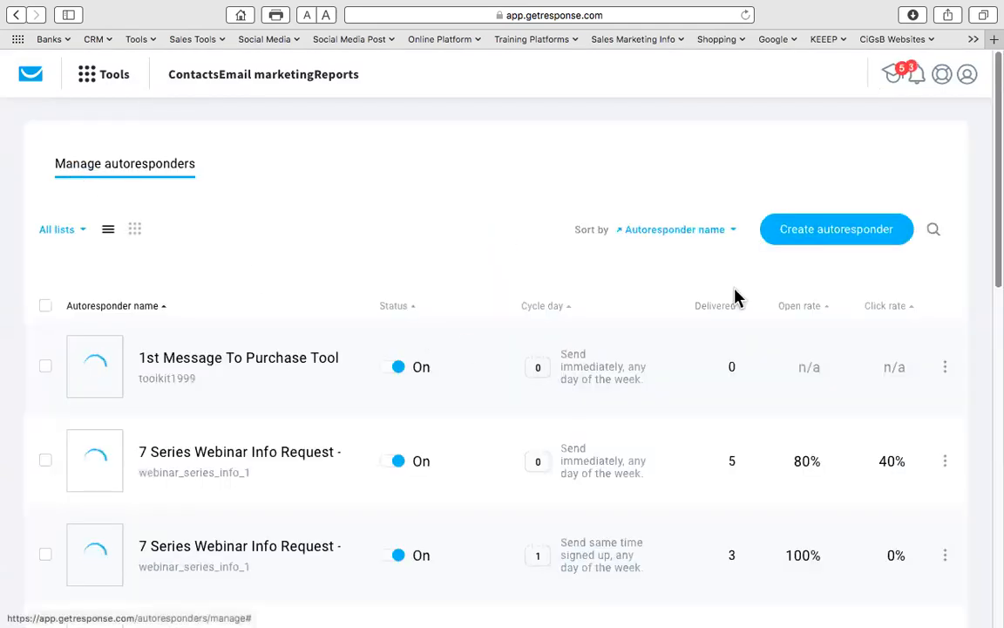
click(835, 234)
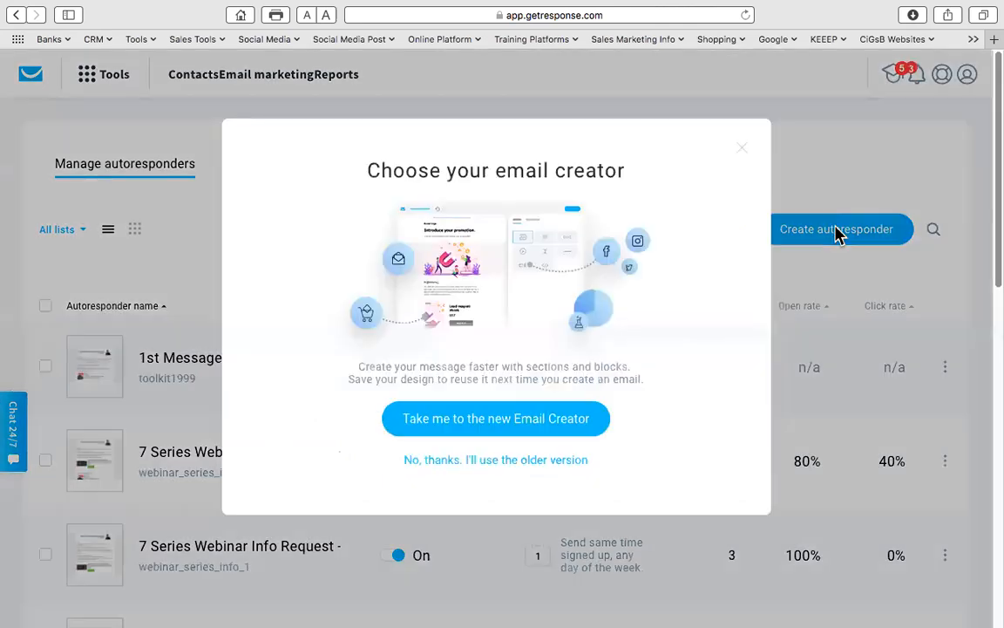
click(550, 422)
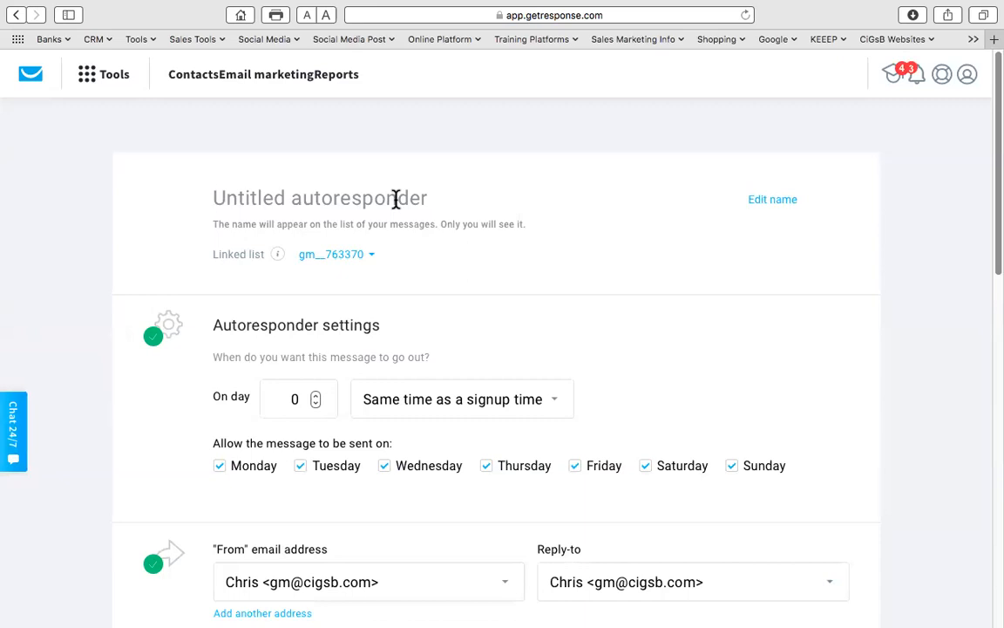
- Name the autoresponder 'PubMut Test List - AR 1'
text(Pun)
key(BackSpace)
key(BackSpace)
key(BackSpace)
text(PubMut Test List 1)
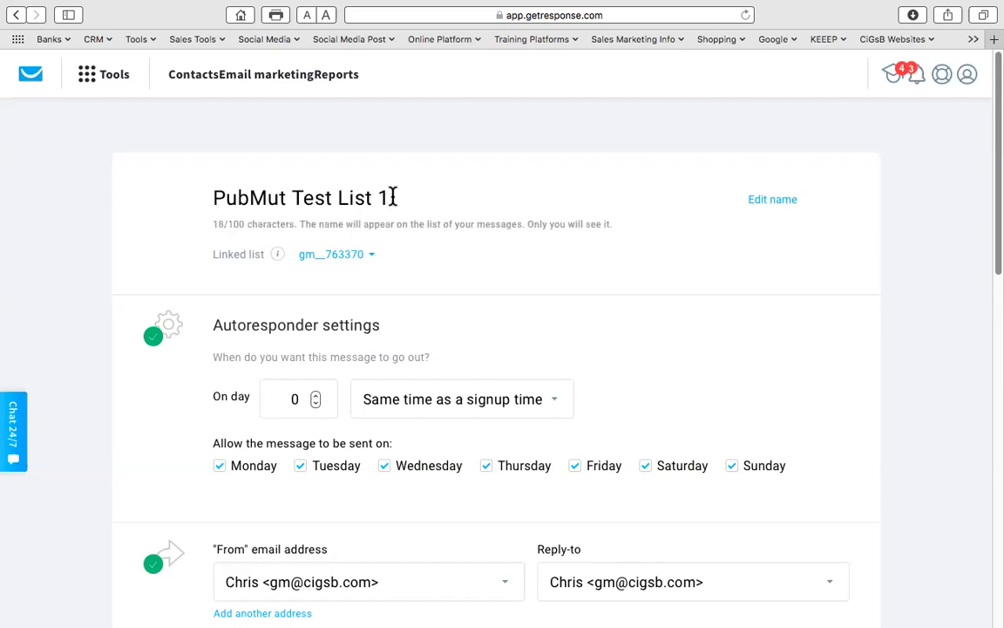
key(BackSpace)
text(- AR 1)
triple_click(247, 254)
click(247, 271)
- Link the autoresponder to the PubMut Test List 1 contact list
click(377, 262)
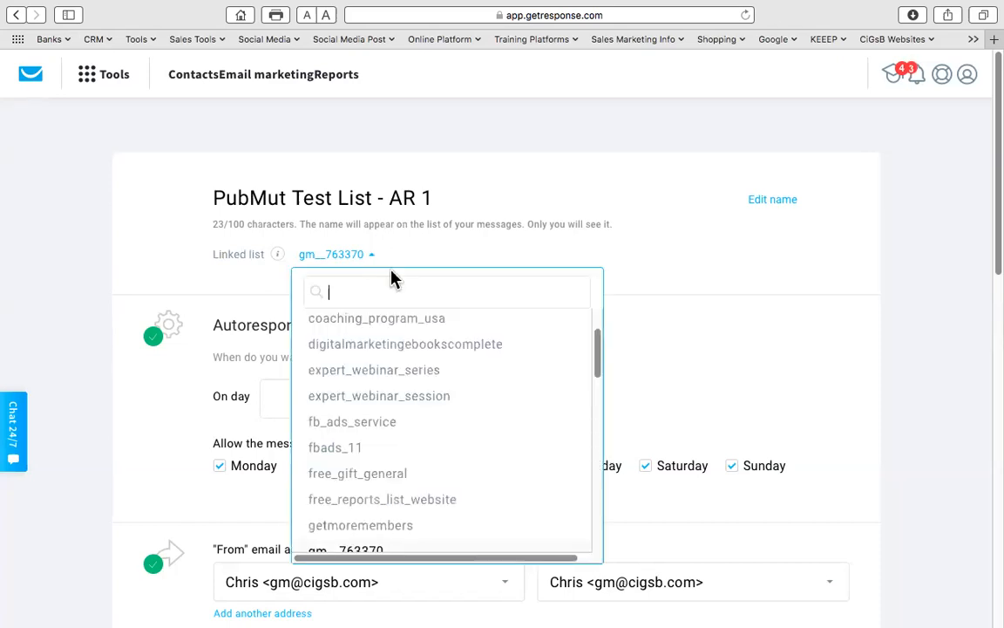
scroll(392, 385, down, 5)
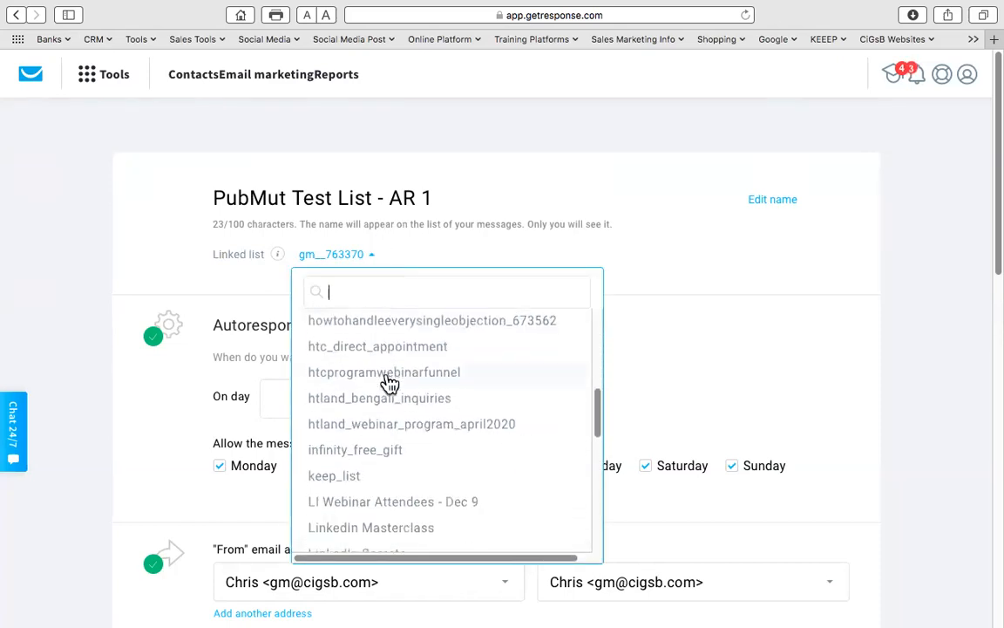
scroll(389, 384, down, 5)
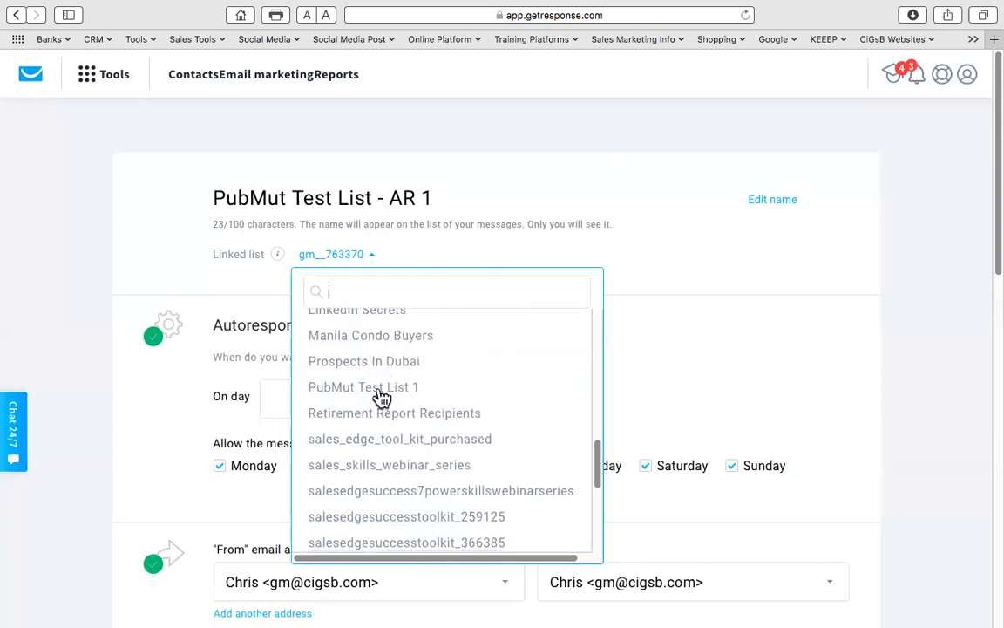
click(384, 394)
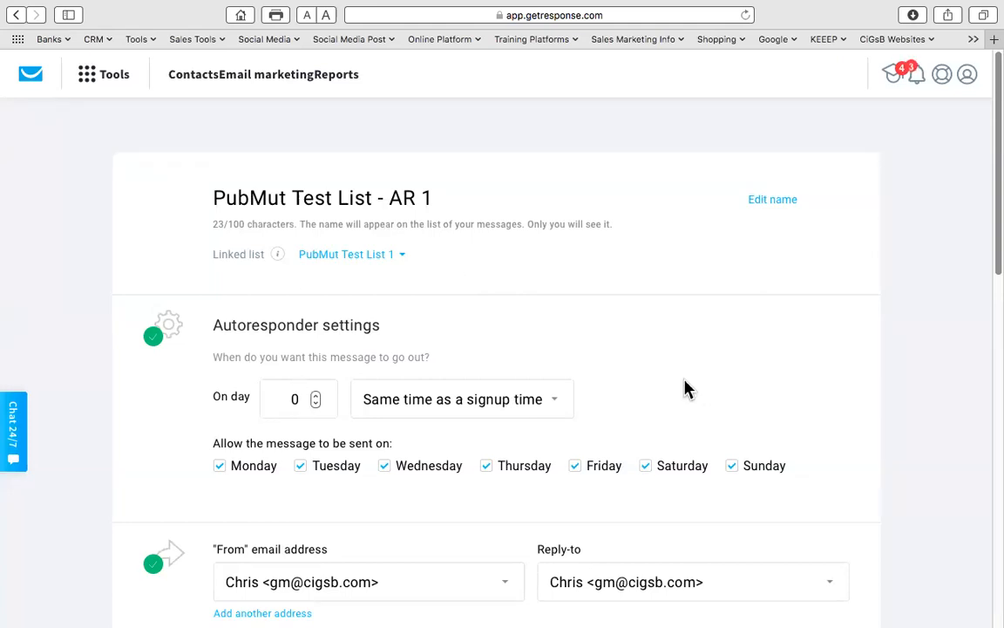
scroll(666, 384, down, 5)
- Set both the From and Reply-to addresses to the other sender address
double_click(295, 202)
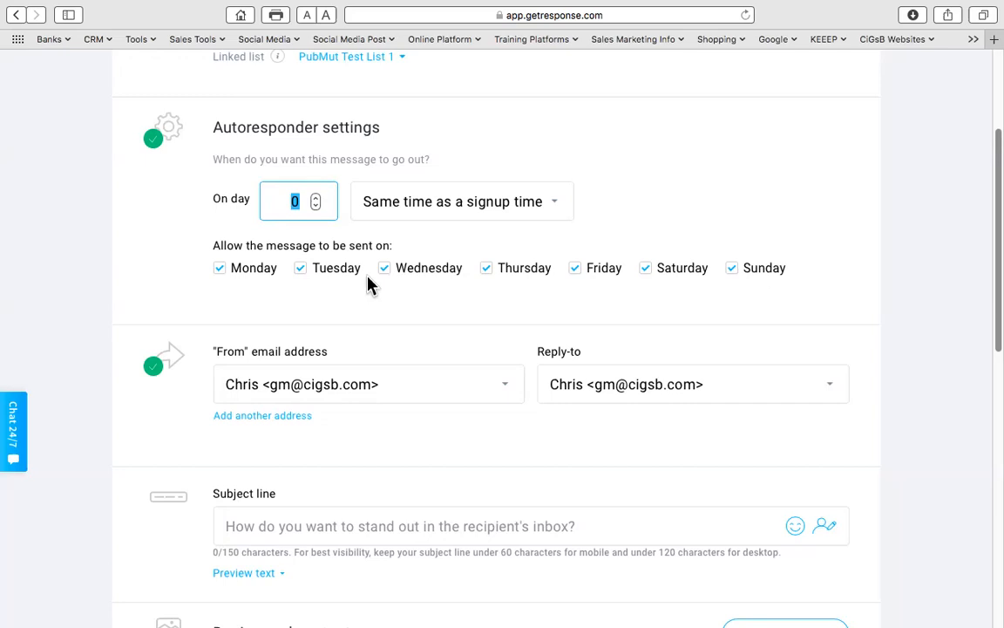
click(365, 393)
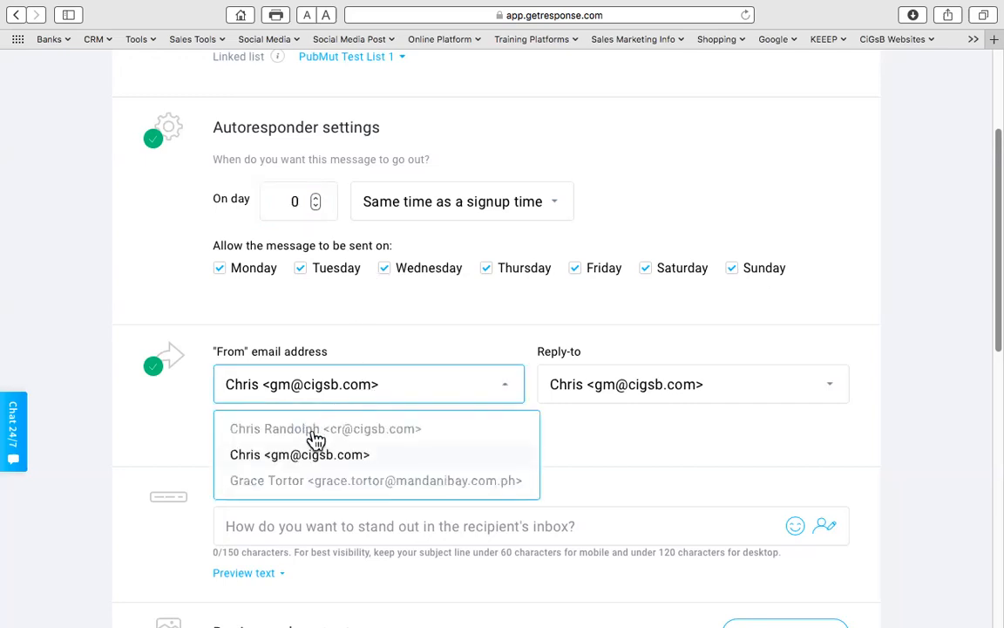
click(316, 432)
click(586, 389)
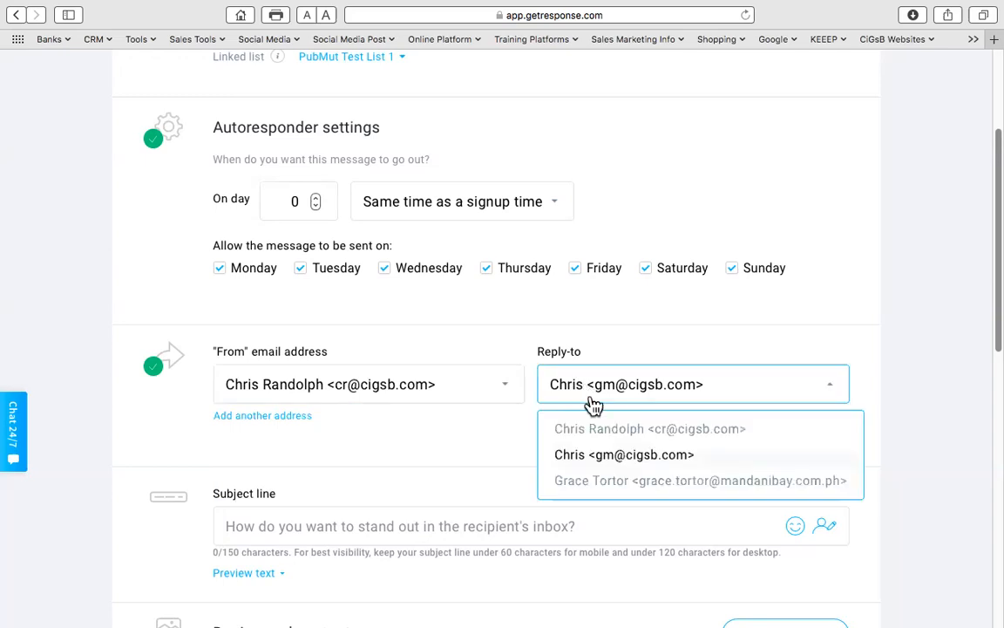
click(602, 427)
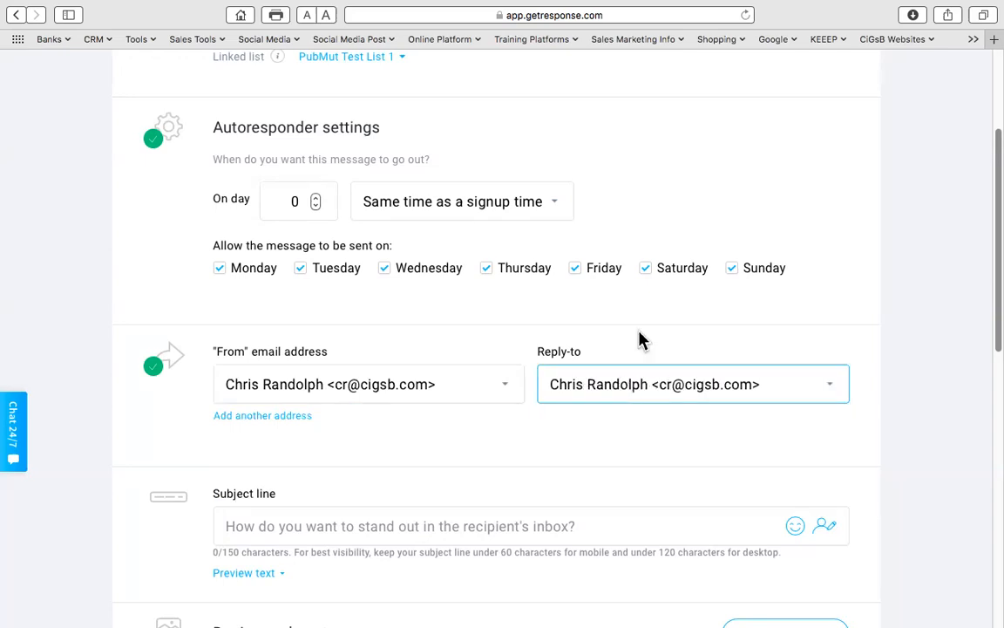
- Set the subject line to '[[firstname]], here's the report you requested'
scroll(493, 446, down, 5)
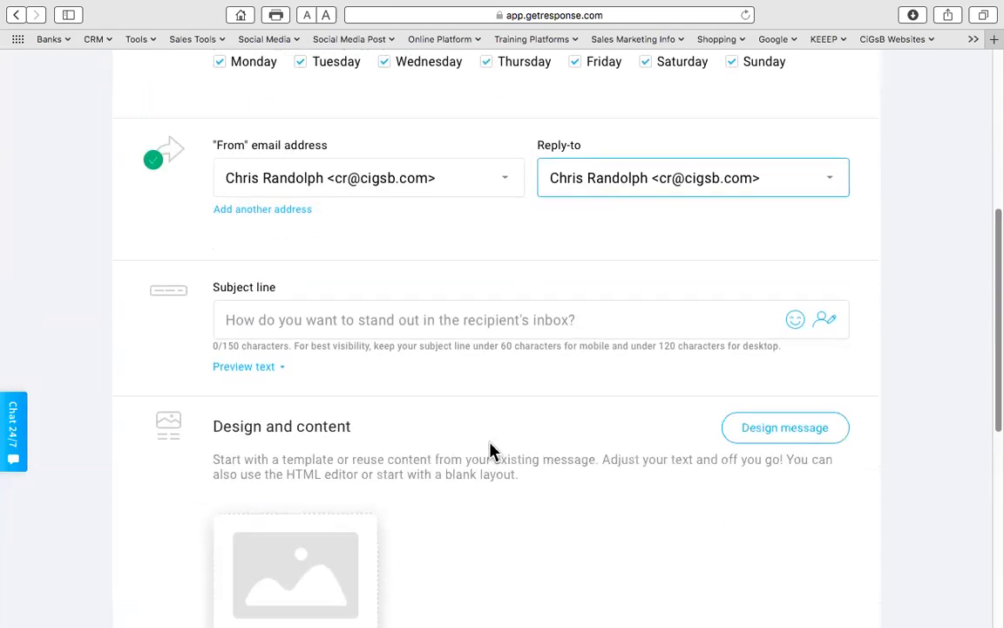
click(265, 319)
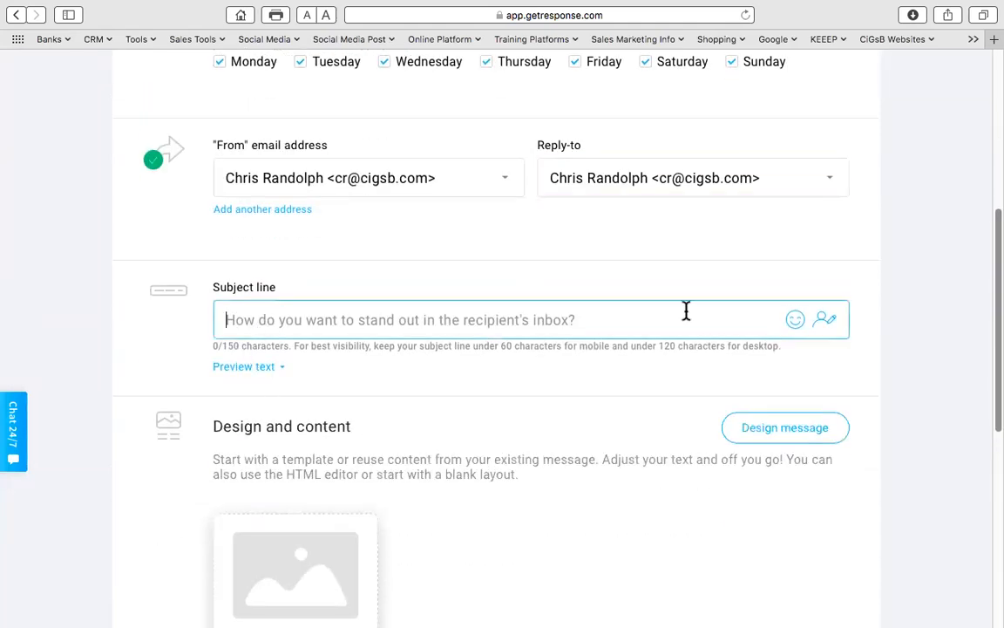
click(827, 324)
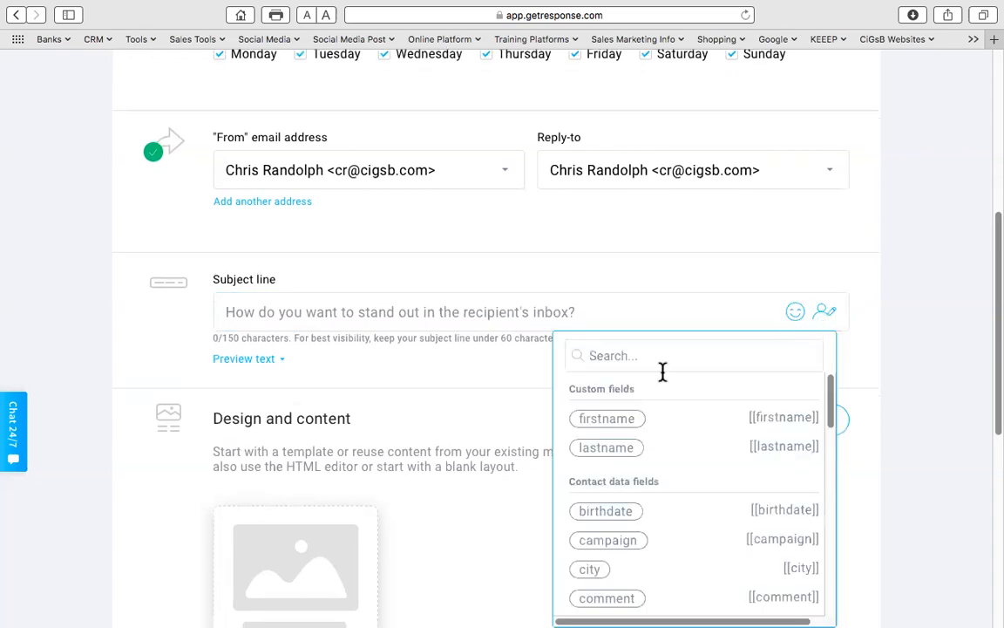
click(614, 423)
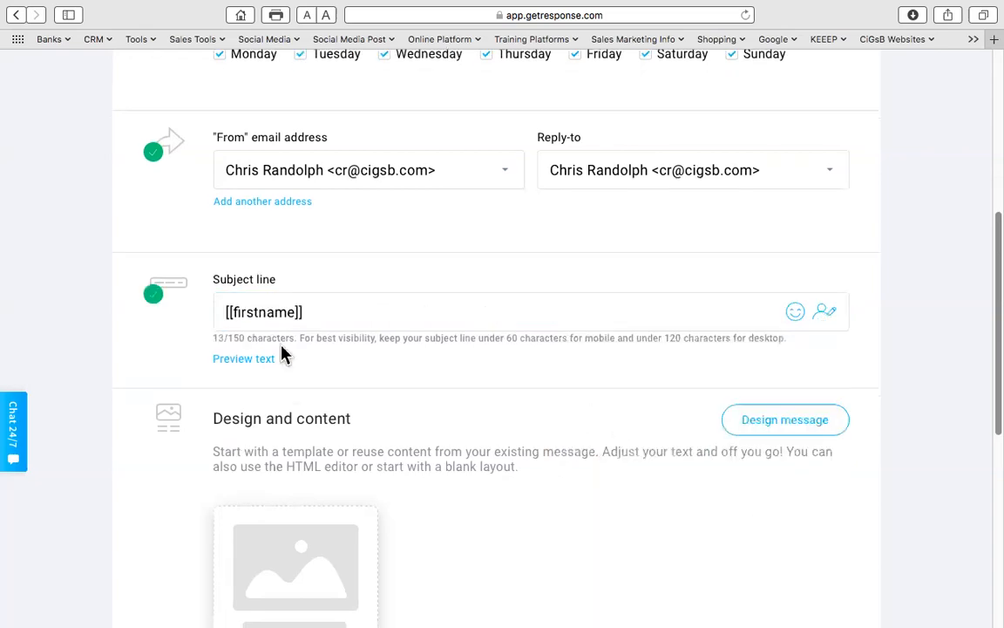
click(322, 315)
text(, here's the)
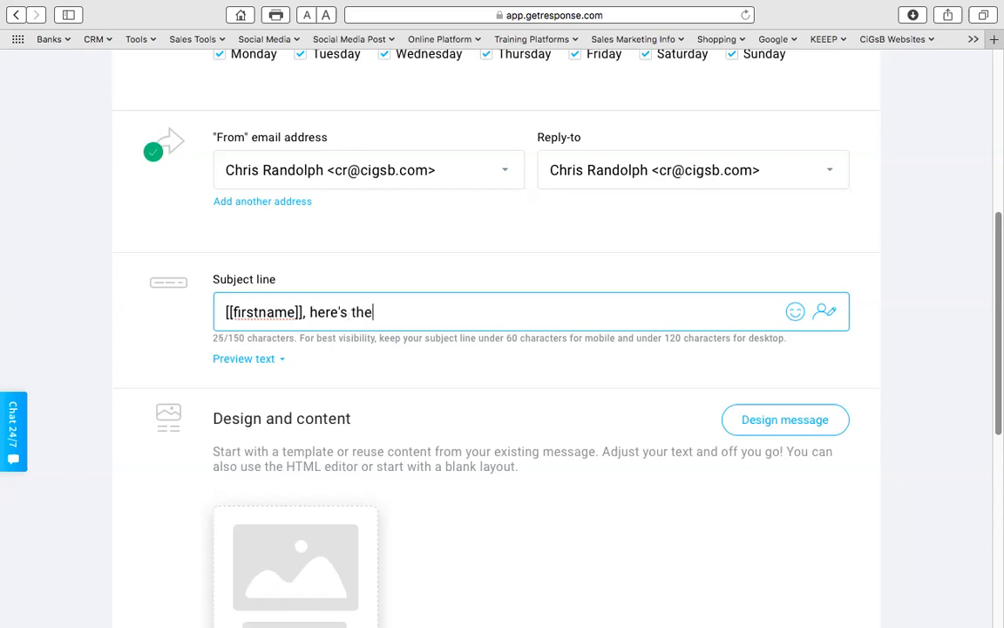
text(port you requested)
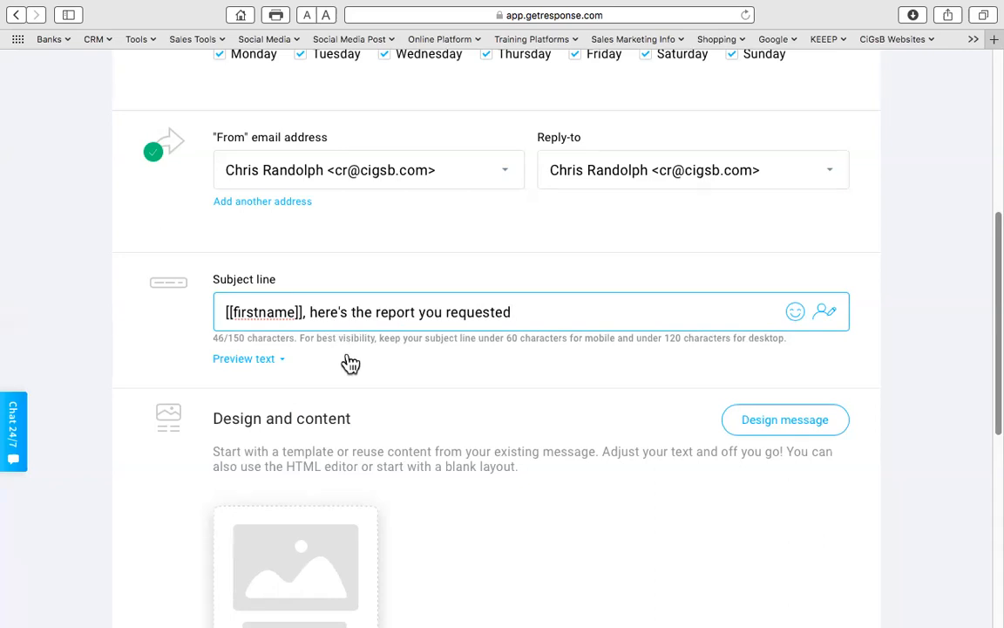
scroll(351, 364, down, 8)
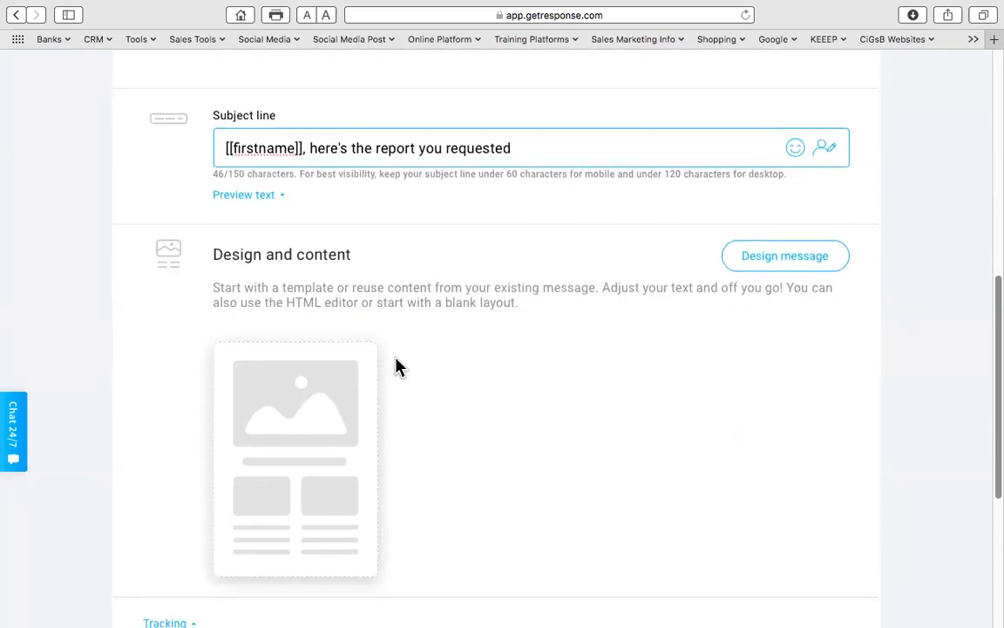
scroll(399, 364, up, 6)
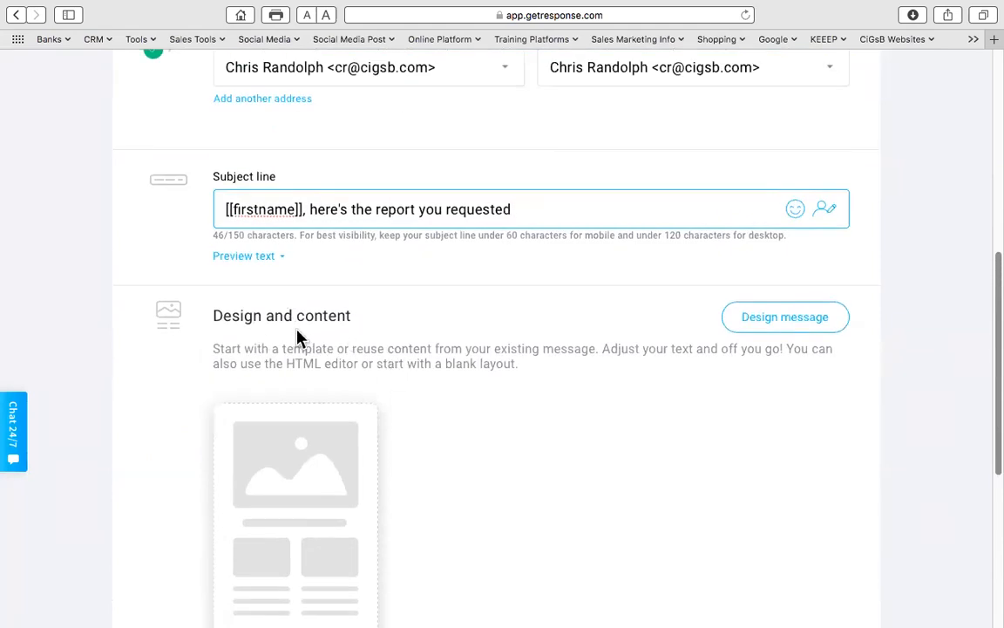
- Browse My templates and predesigned templates, then load the Zenphony template into the editor
click(783, 324)
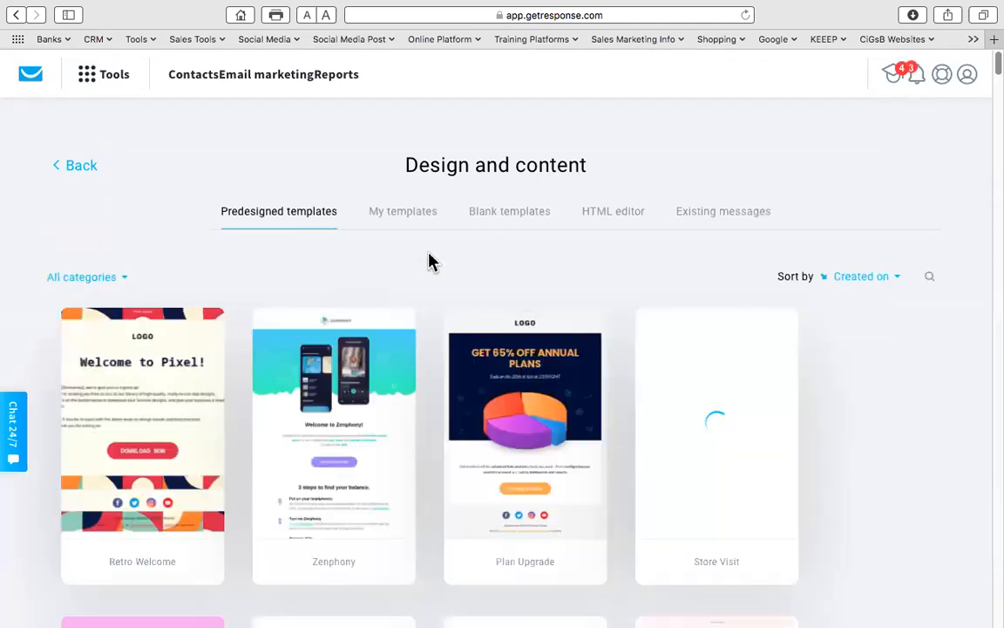
click(404, 214)
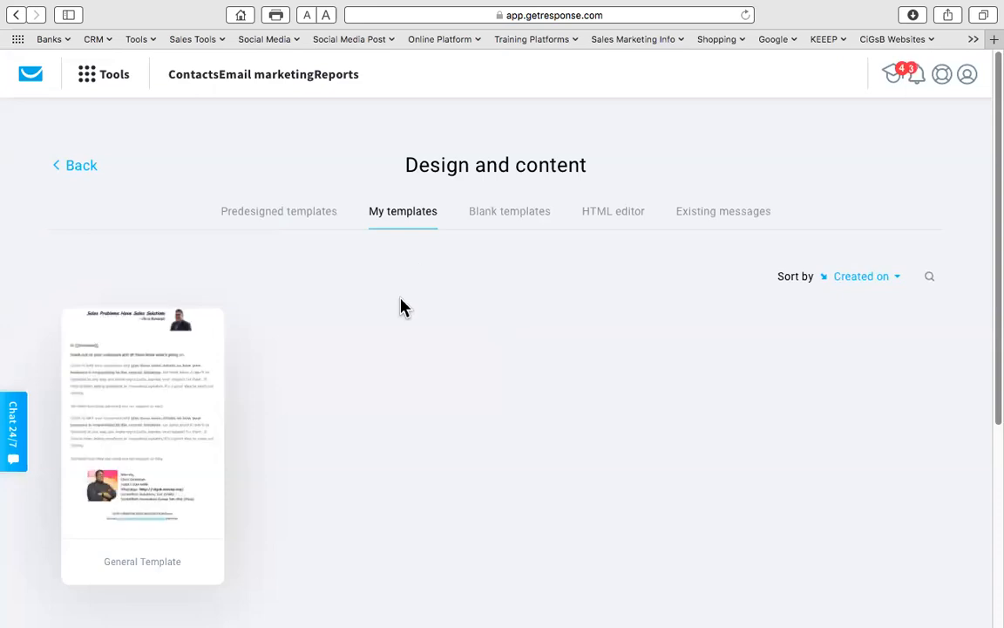
scroll(375, 329, down, 5)
scroll(372, 329, up, 3)
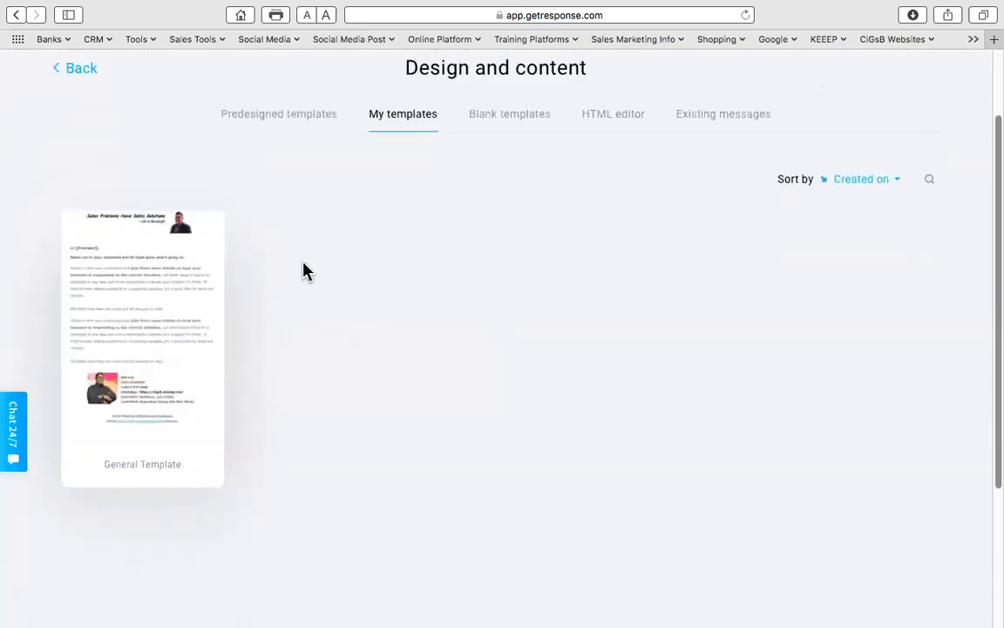
click(291, 128)
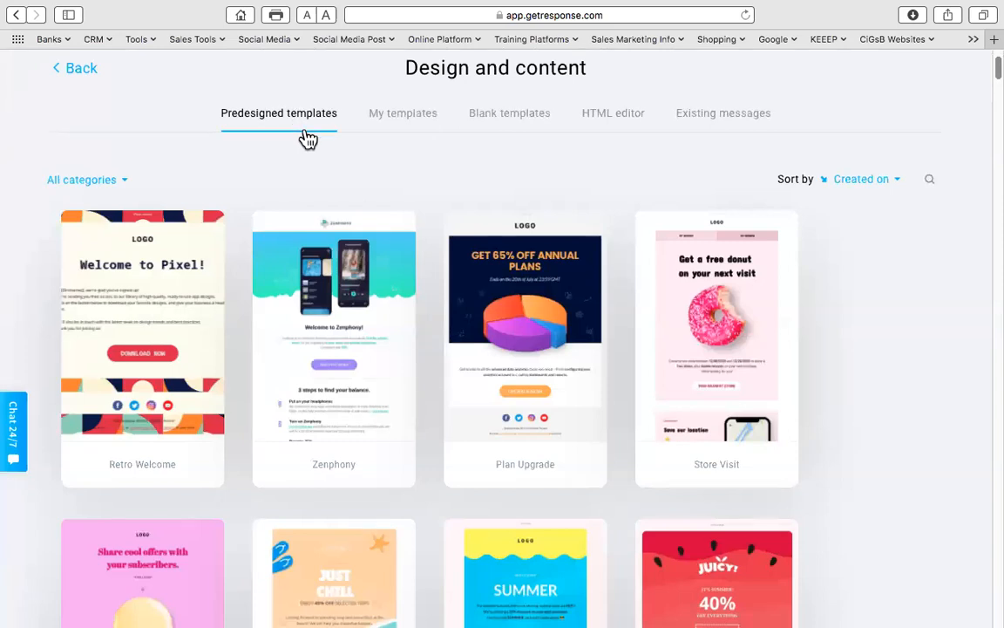
scroll(301, 138, down, 2)
scroll(366, 177, down, 10)
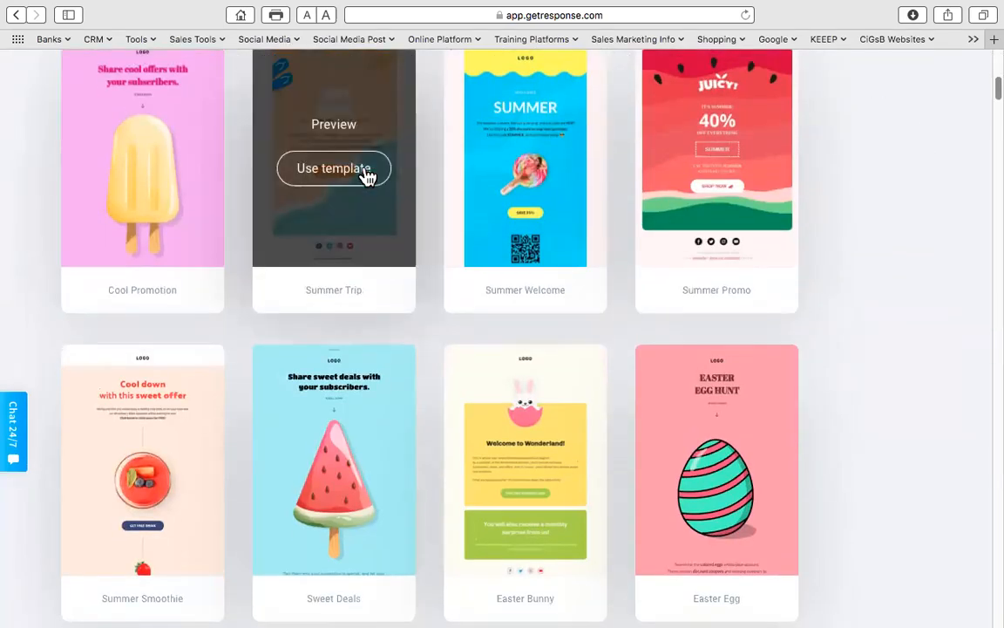
scroll(368, 174, down, 10)
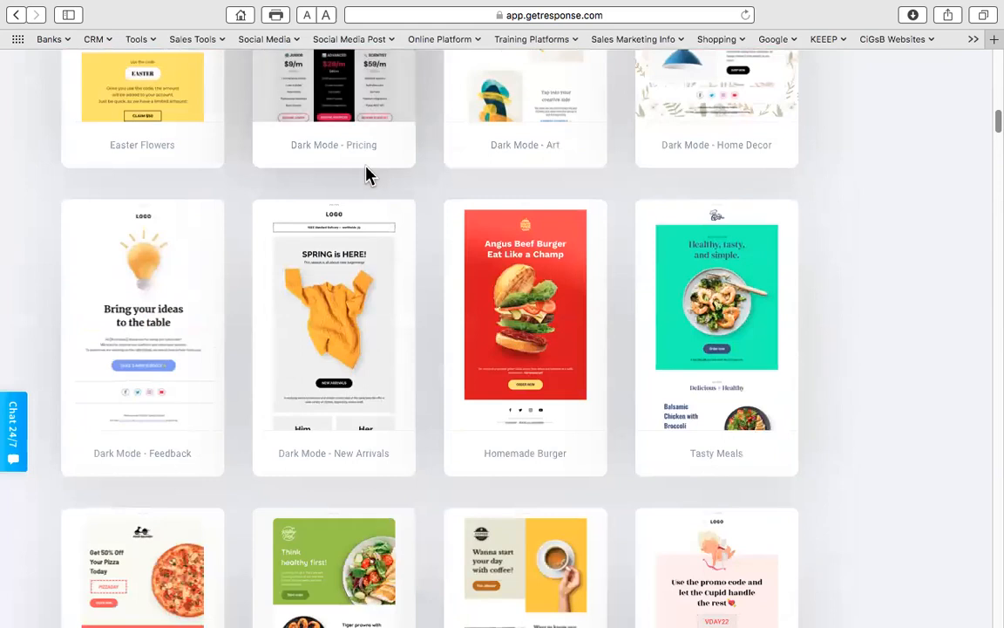
scroll(366, 172, up, 7)
scroll(364, 177, up, 15)
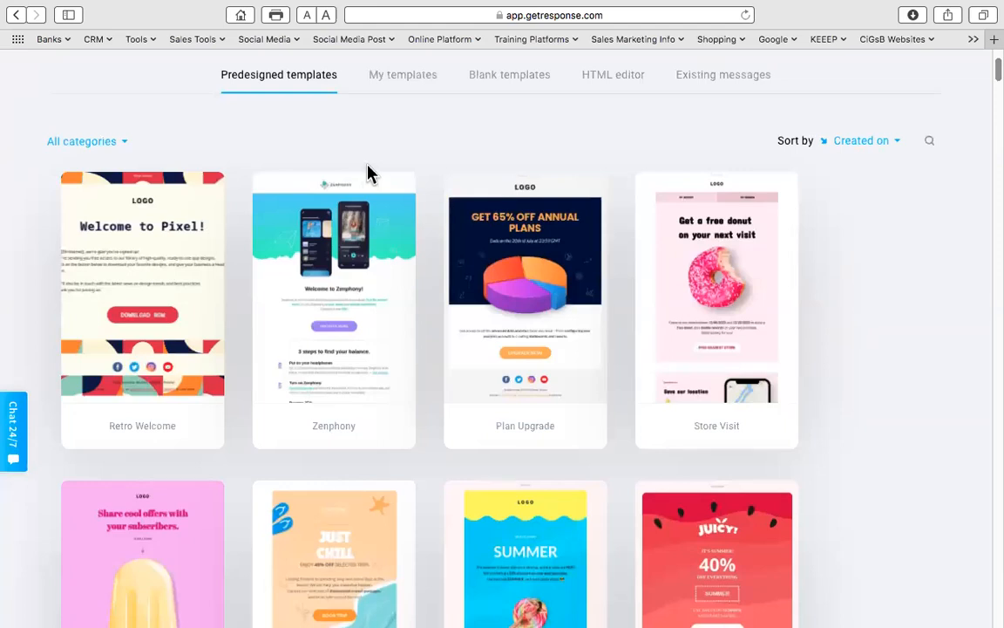
click(348, 307)
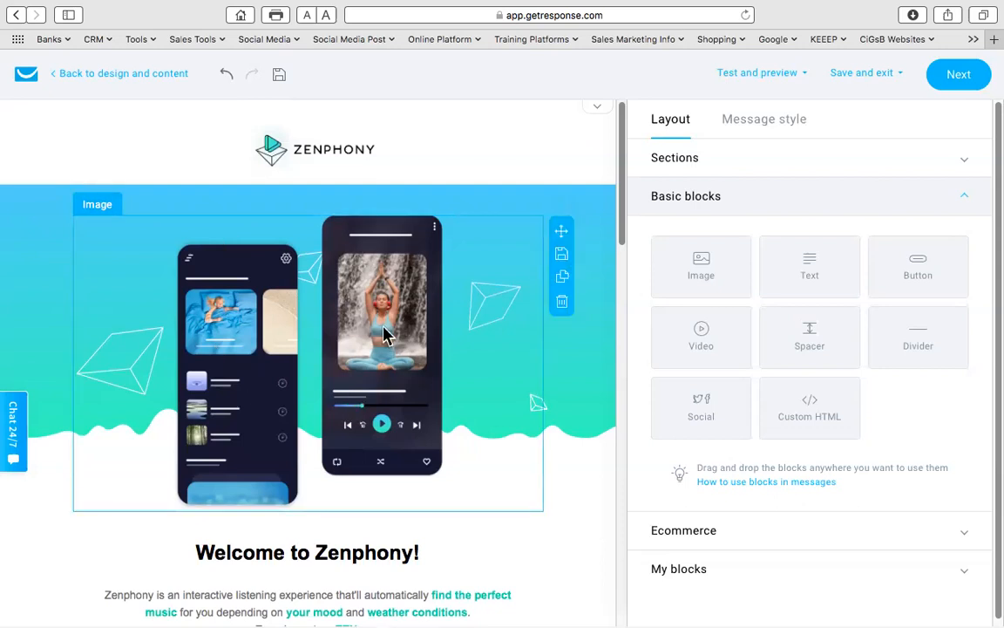
- Replace the hero image with the LinkedIn Secrets Online Workshop photo
click(383, 336)
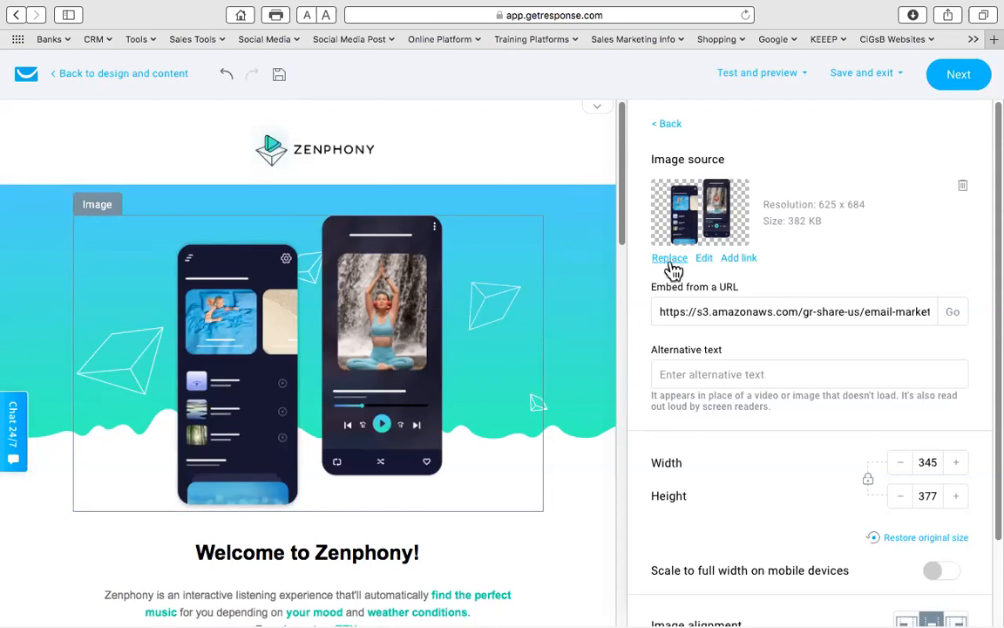
click(669, 261)
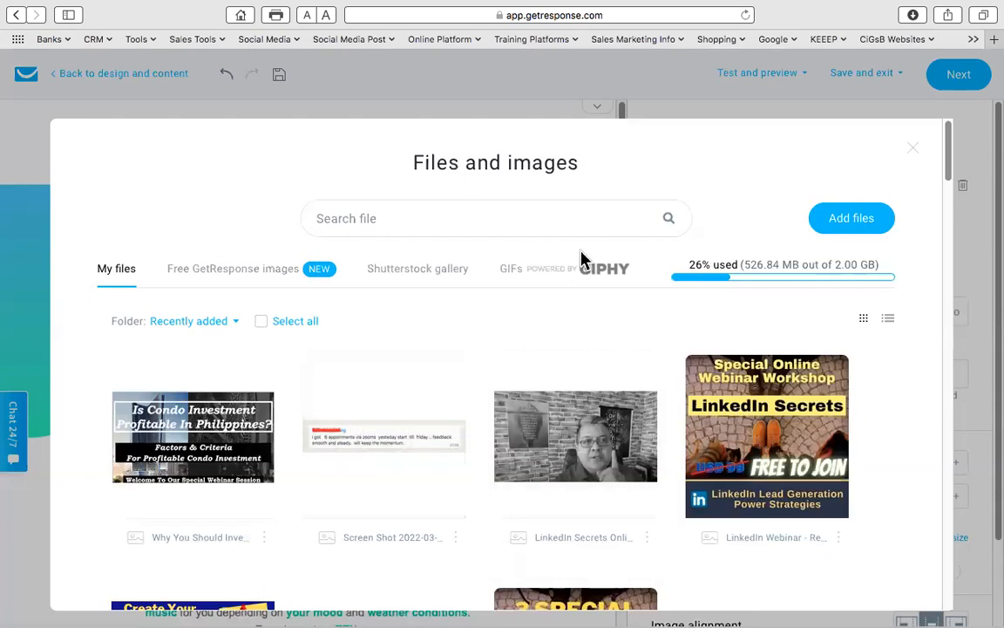
mouse_move(552, 454)
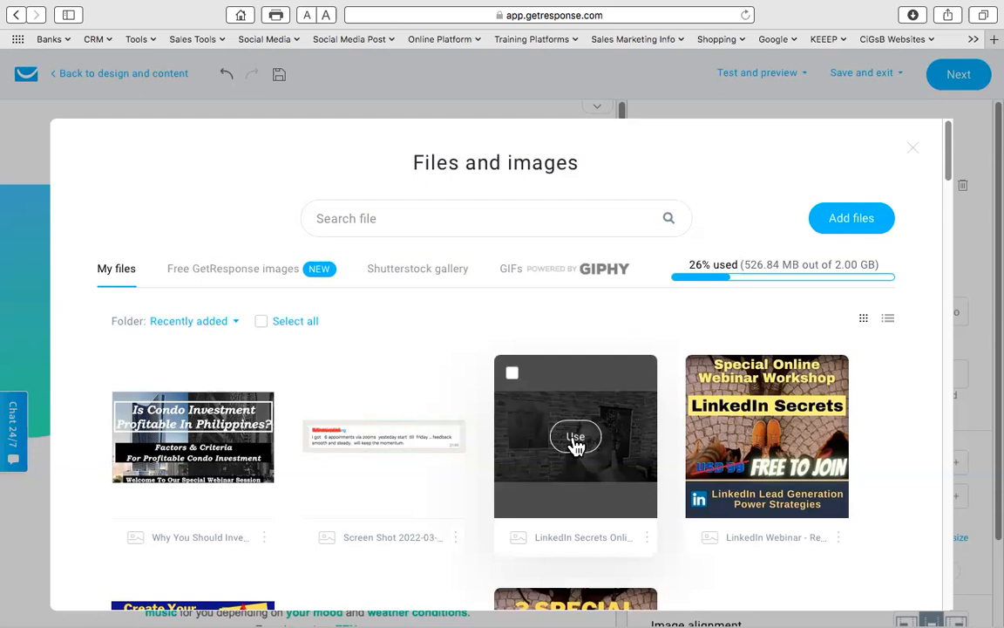
click(576, 438)
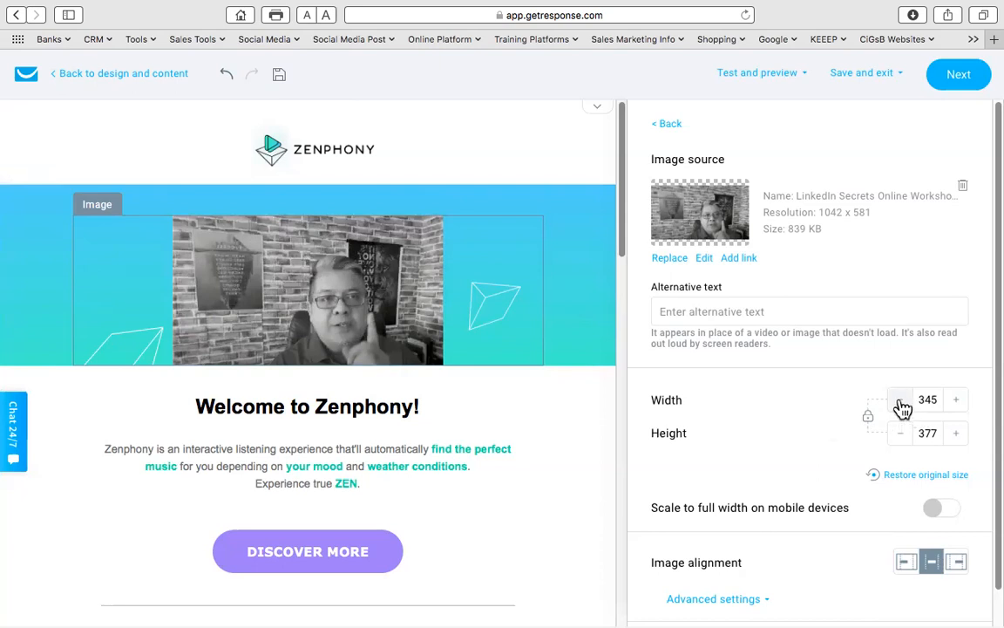
- Resize the top image to about 347 × 194 pixels
click(959, 404)
click(961, 405)
click(961, 405)
click(961, 404)
click(960, 404)
click(960, 404)
click(960, 404)
click(961, 404)
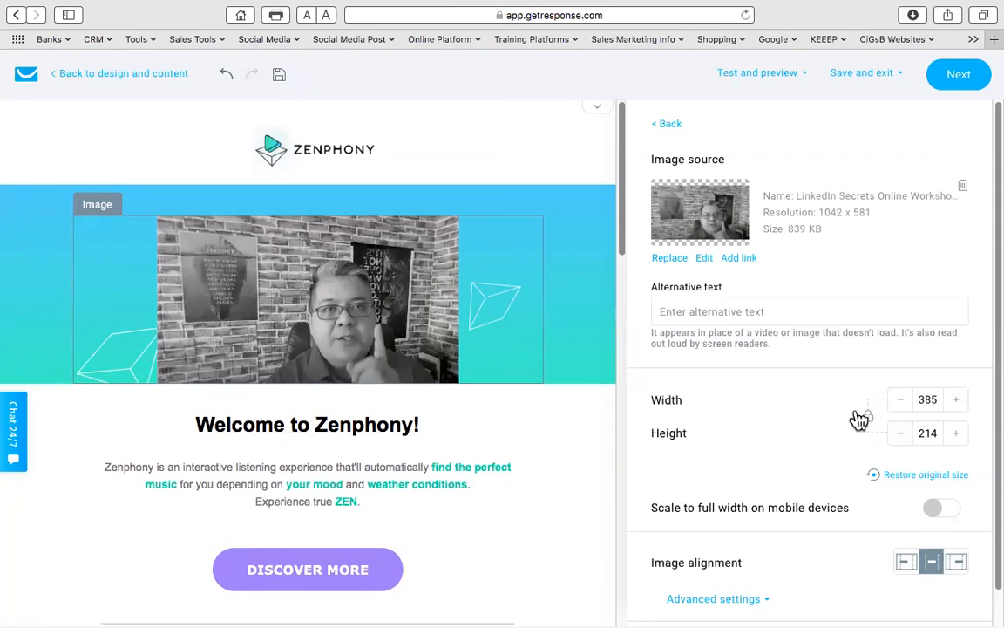
click(902, 436)
click(902, 436)
click(902, 436)
click(903, 436)
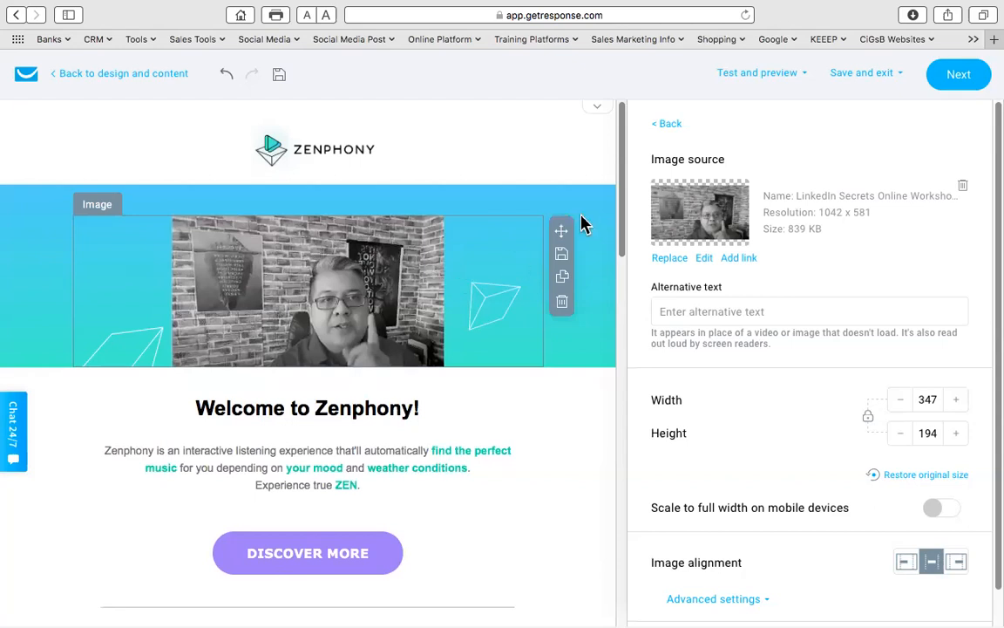
- Turn off Show logo in the header settings to hide the Zenphony logo
click(325, 152)
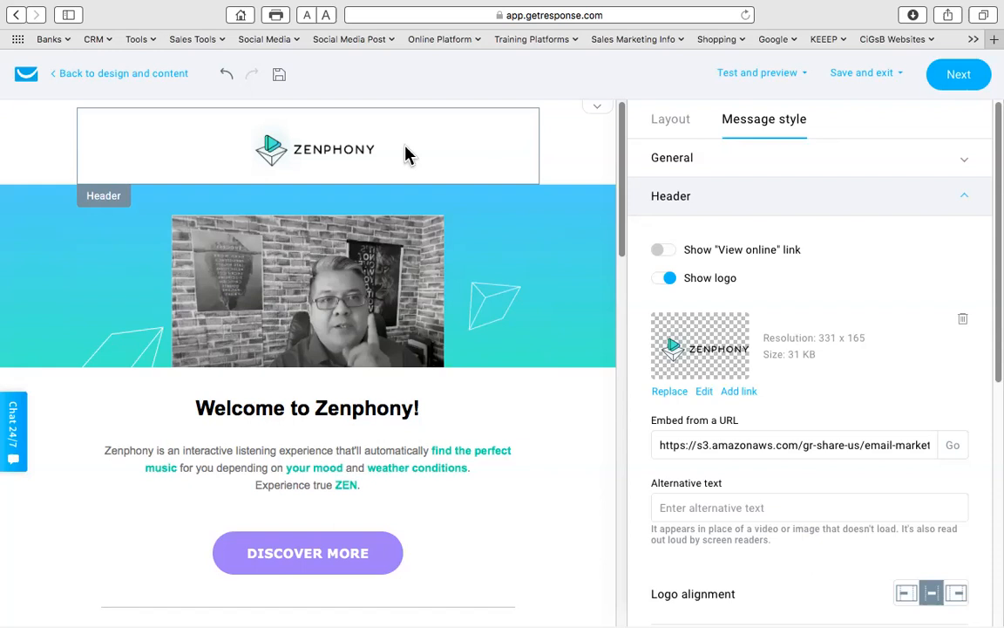
click(667, 280)
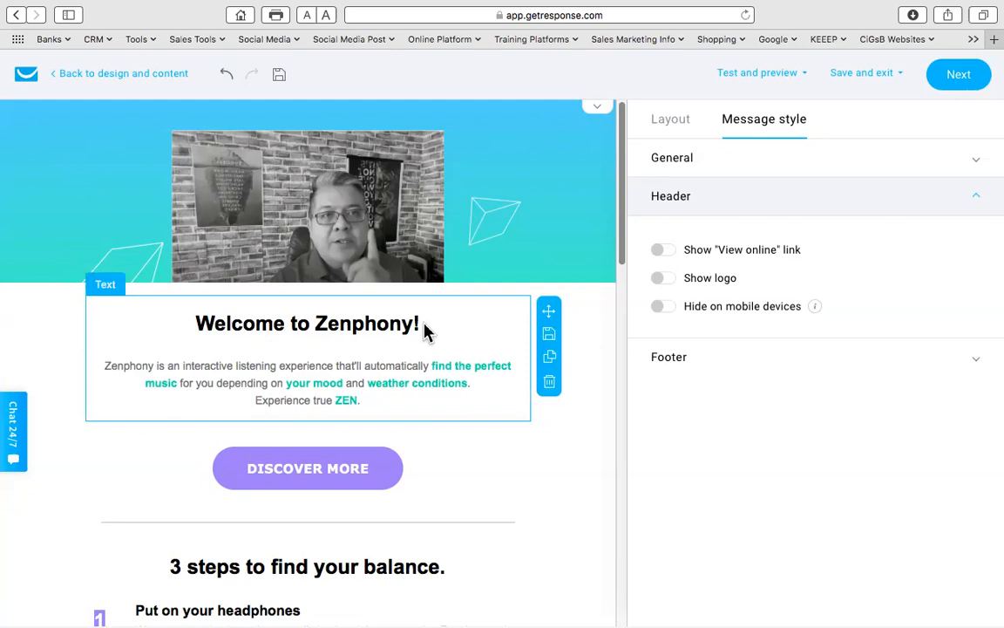
- Replace the 'Welcome to Zenphony!' heading with 'Hi', the firstname field, and ', thanks for your request'
click(372, 318)
click(372, 318)
click(415, 325)
drag(429, 342, 196, 360)
click(423, 356)
click(422, 356)
double_click(391, 358)
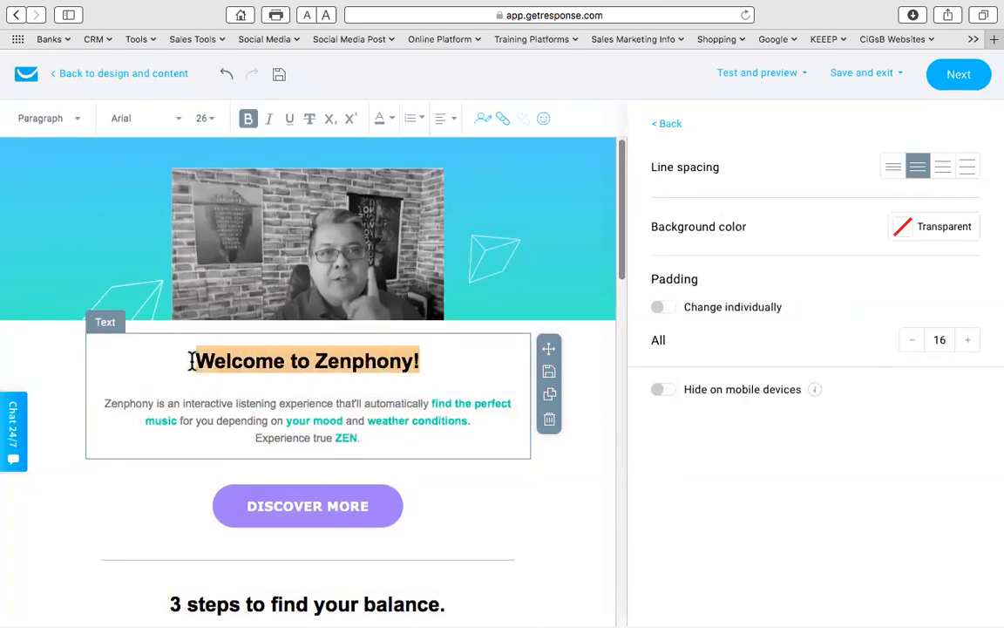
text(Hi)
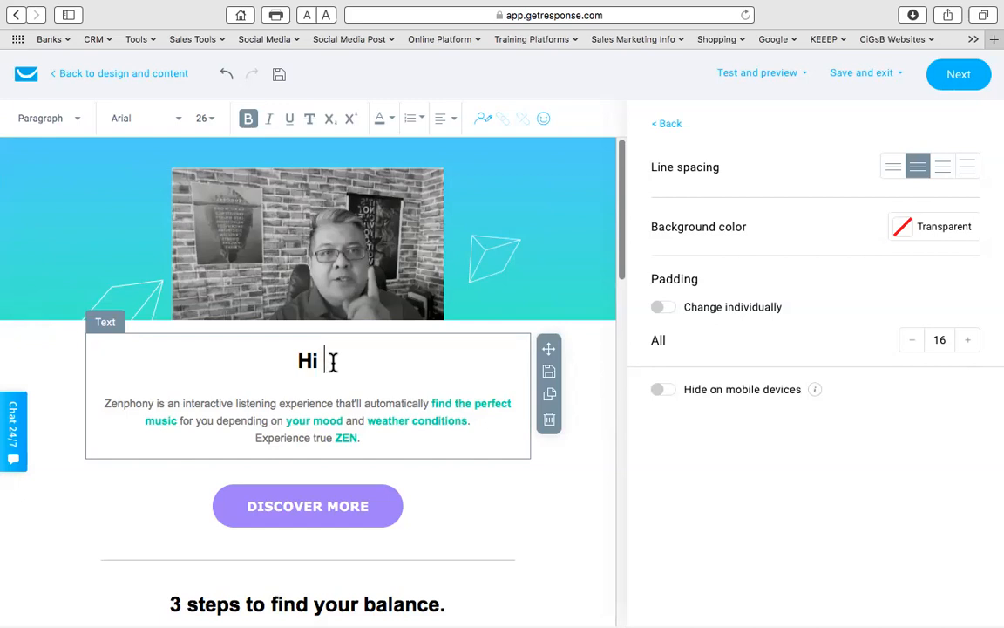
click(484, 120)
click(521, 230)
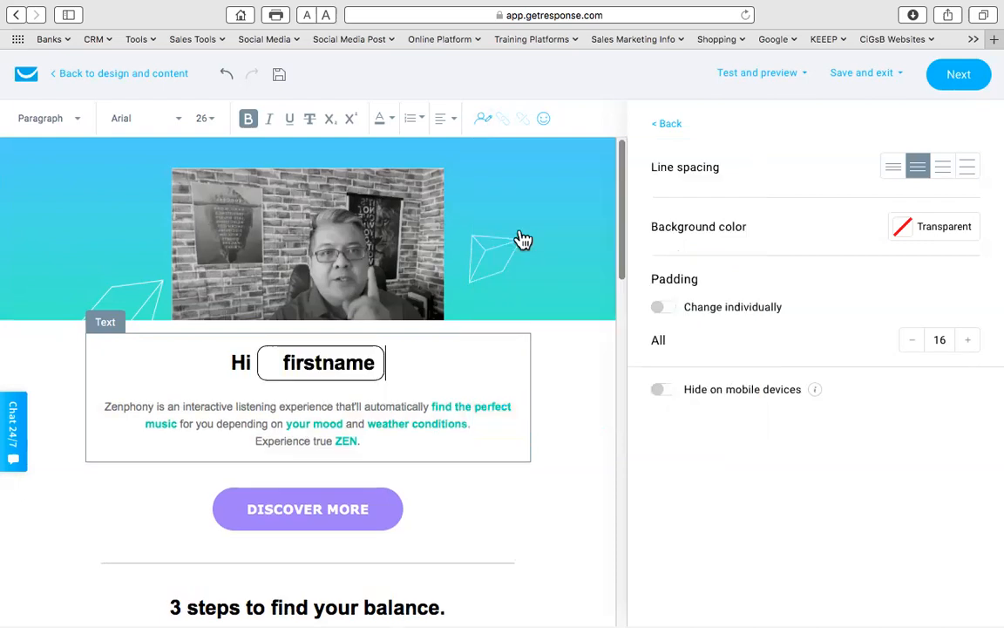
text(, thank )
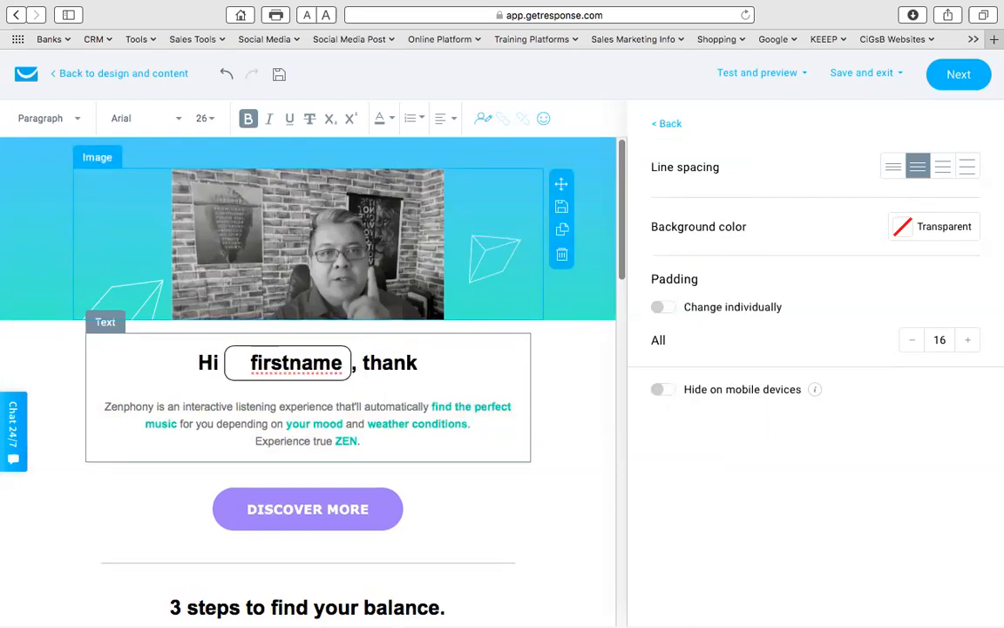
text(s for your)
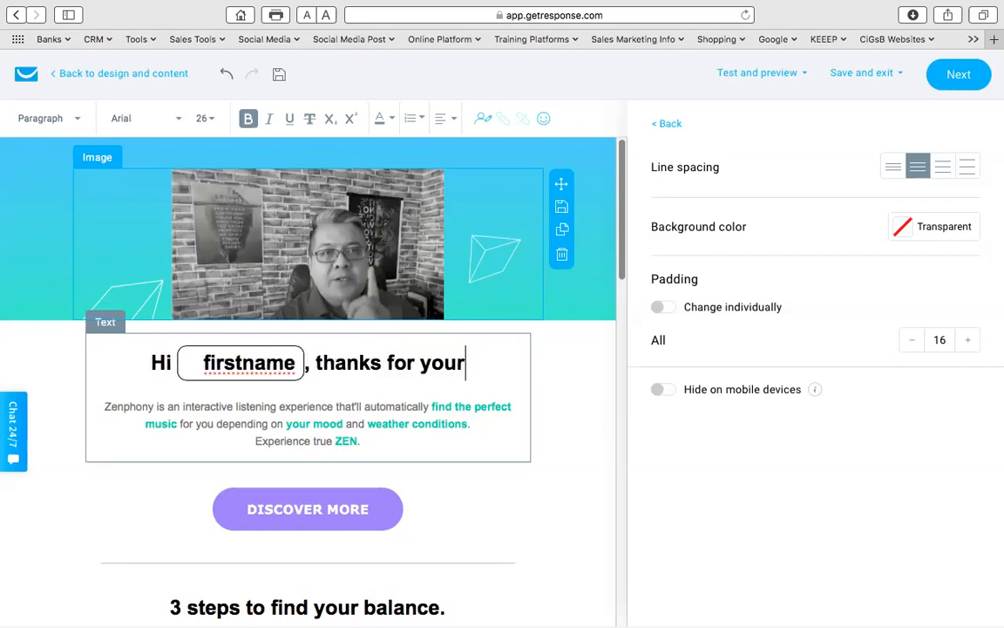
text( request)
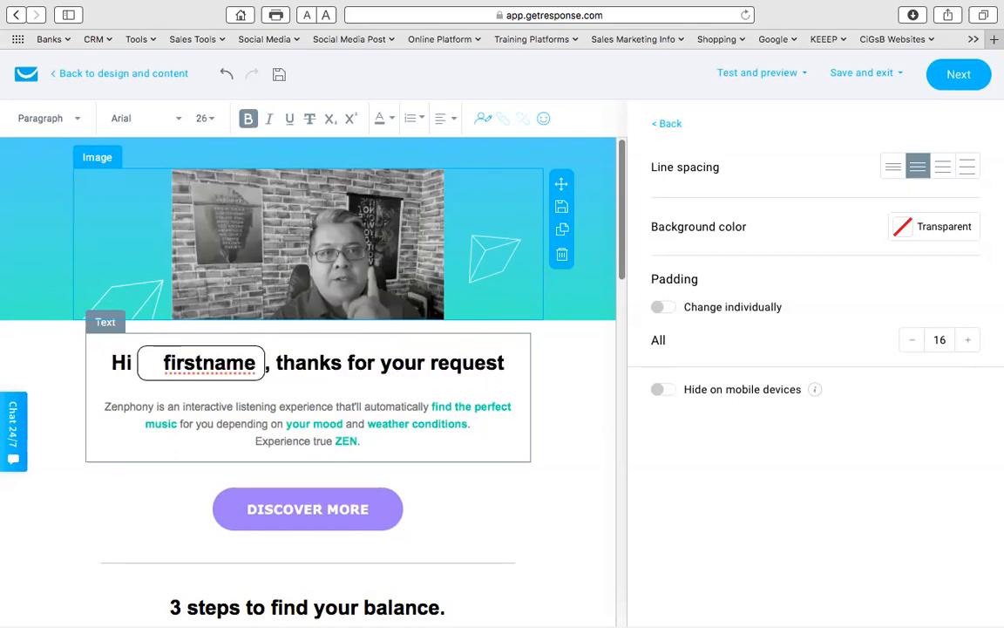
drag(367, 441, 94, 405)
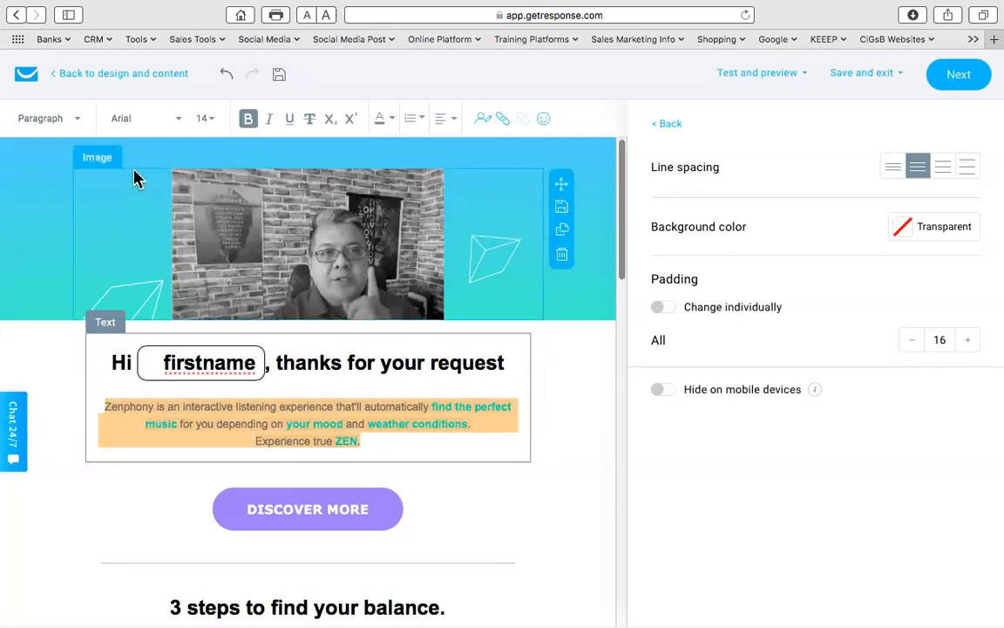
- Rework the greeting heading by dragging the word 'request' next to 'thank'
click(336, 364)
drag(514, 358, 102, 360)
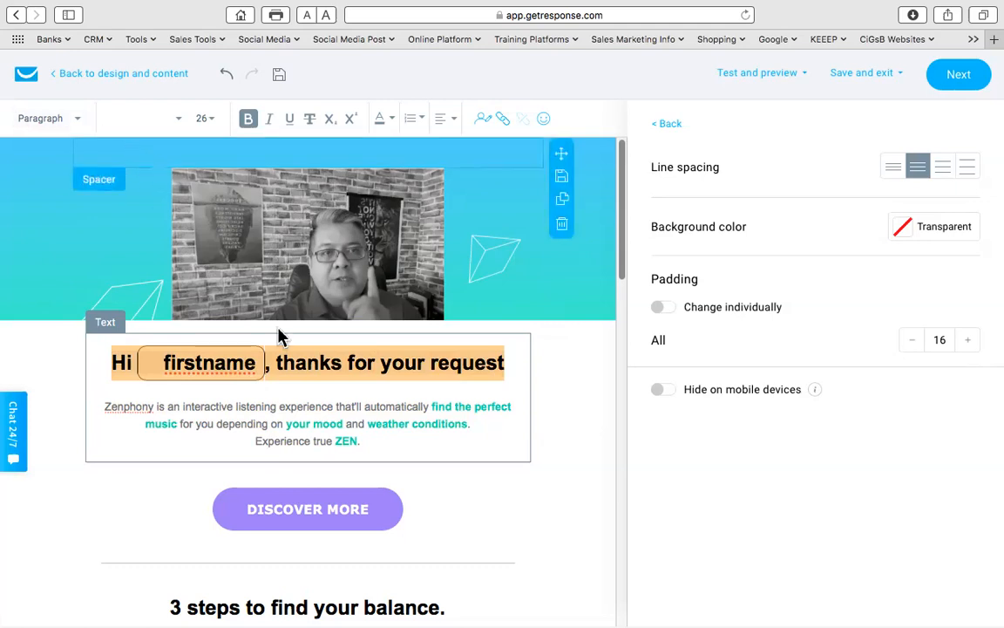
click(499, 364)
double_click(486, 359)
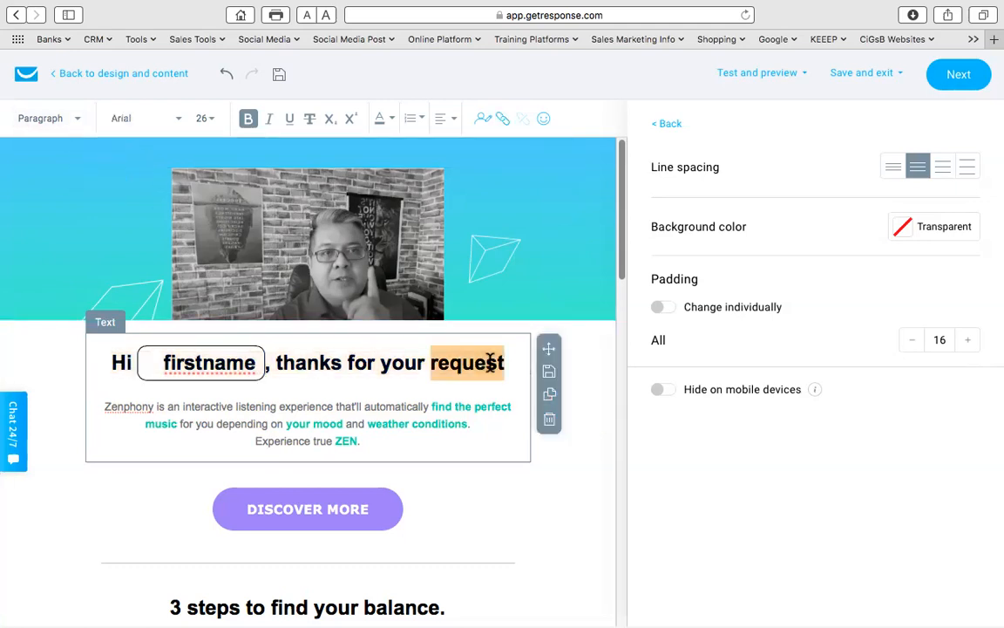
drag(329, 362, 373, 371)
- Set all of the greeting block's text to Tahoma, size 14
key(super+a)
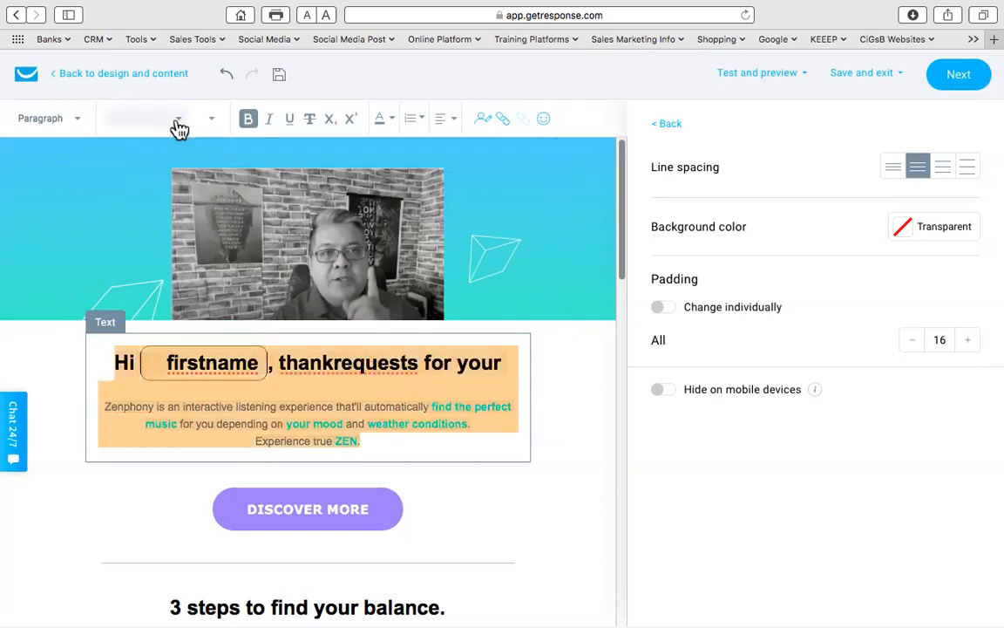
click(182, 122)
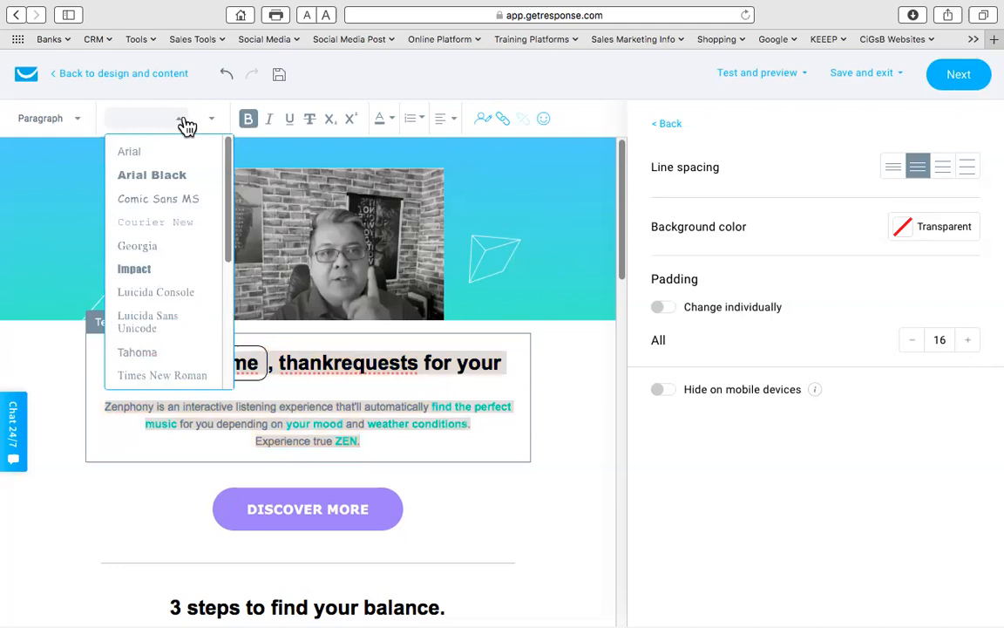
scroll(160, 209, down, 5)
scroll(185, 239, up, 3)
scroll(187, 237, up, 1)
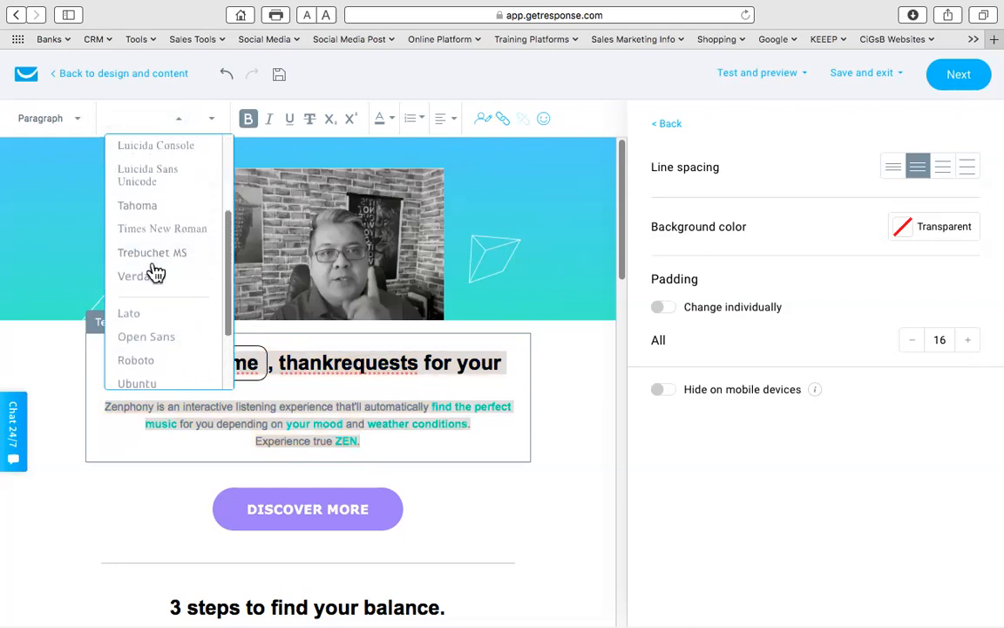
click(138, 206)
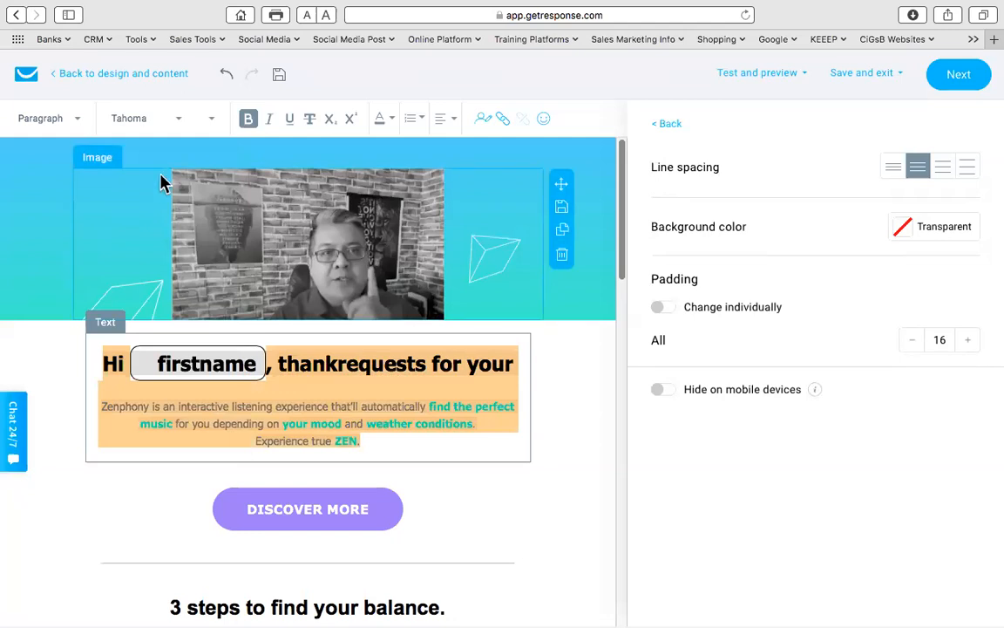
click(180, 125)
click(214, 127)
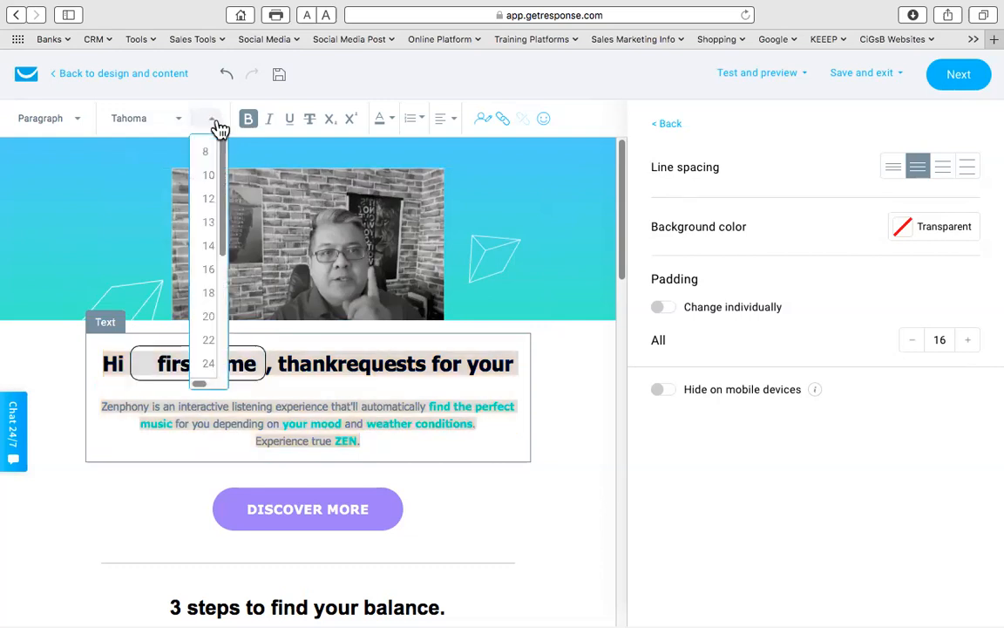
click(210, 248)
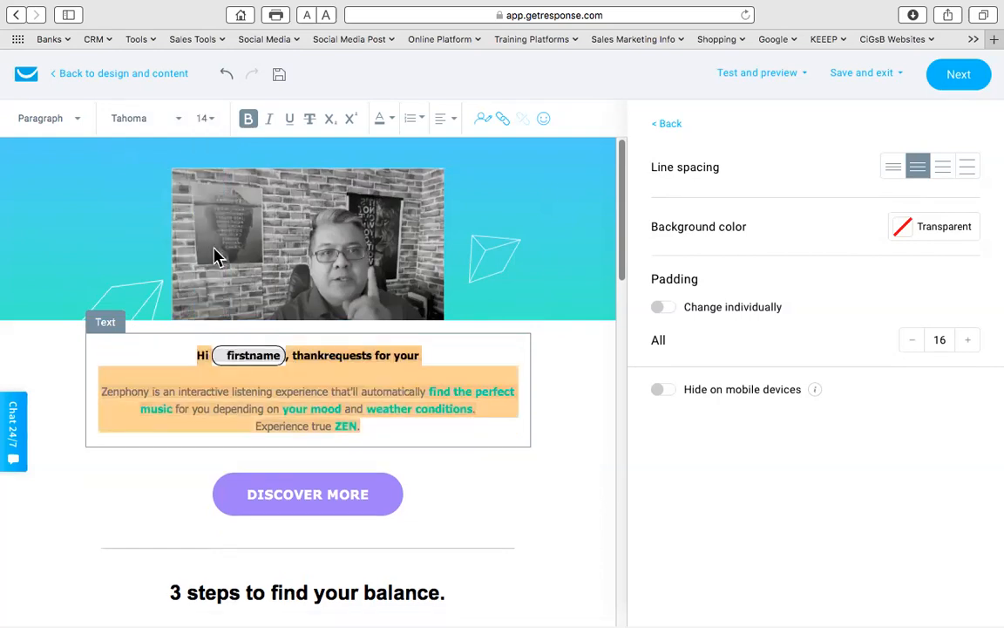
click(549, 374)
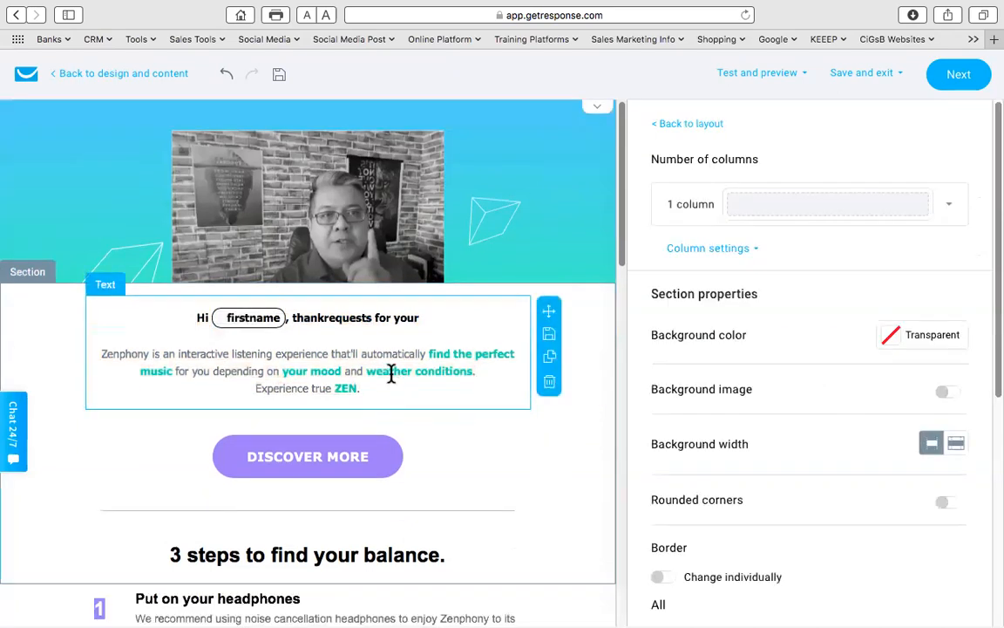
- Select the Zenphony description paragraph and check its font and colour options, leaving them unchanged
click(369, 387)
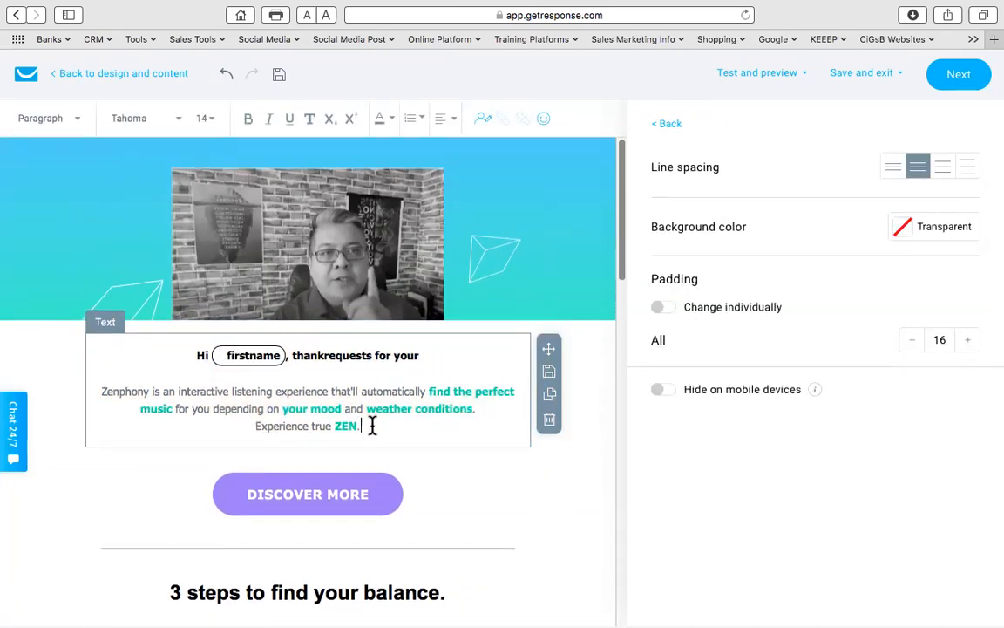
drag(360, 426, 81, 386)
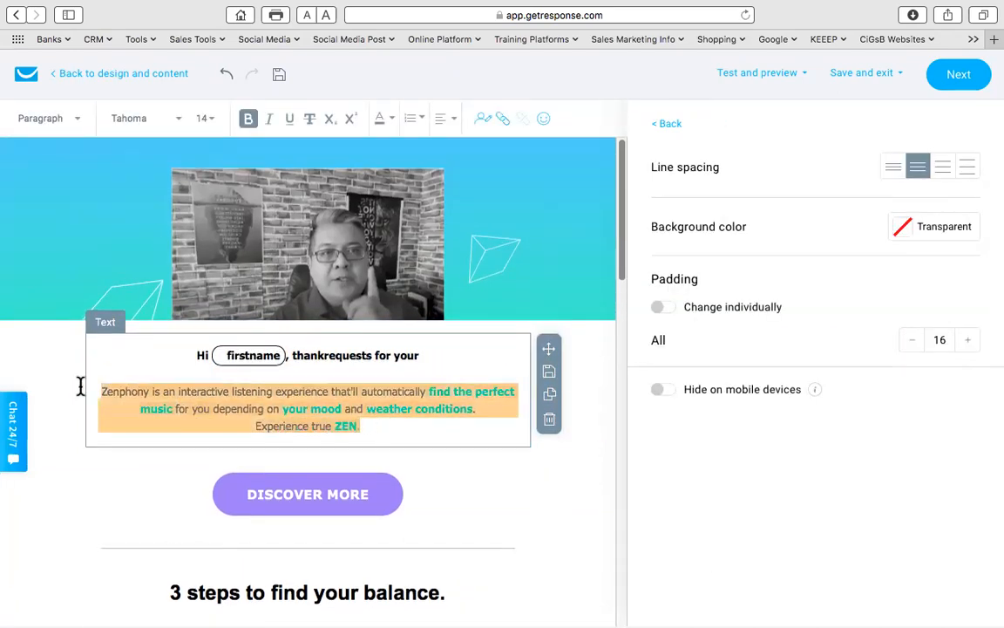
click(175, 123)
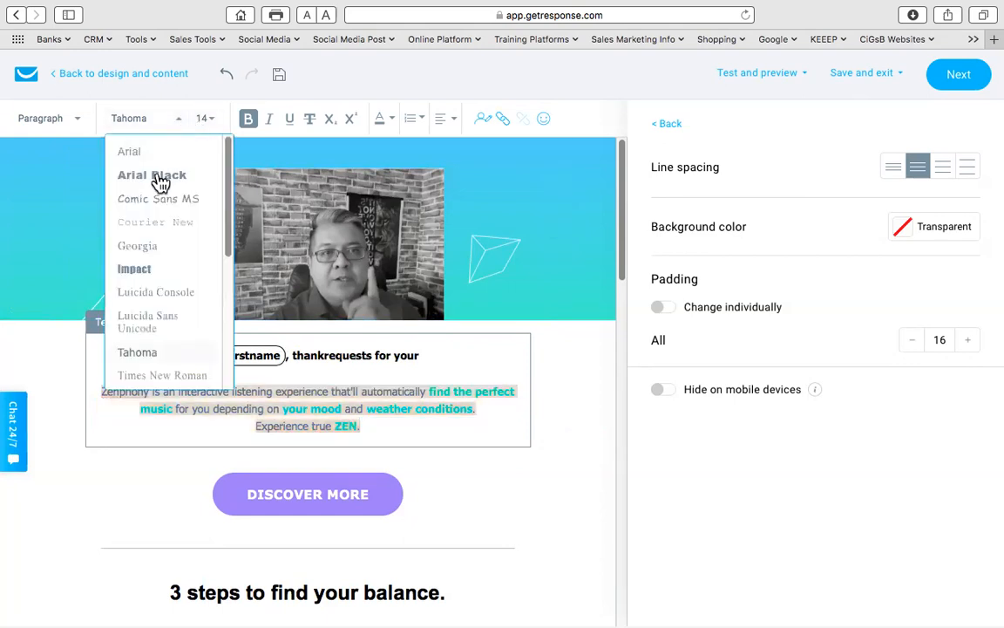
click(256, 150)
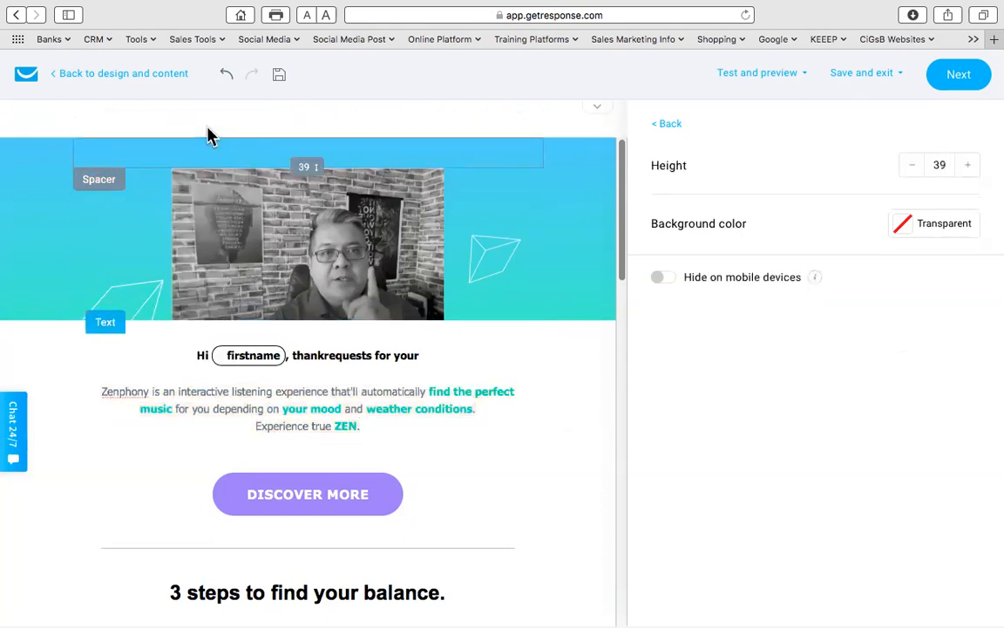
scroll(197, 138, down, 1)
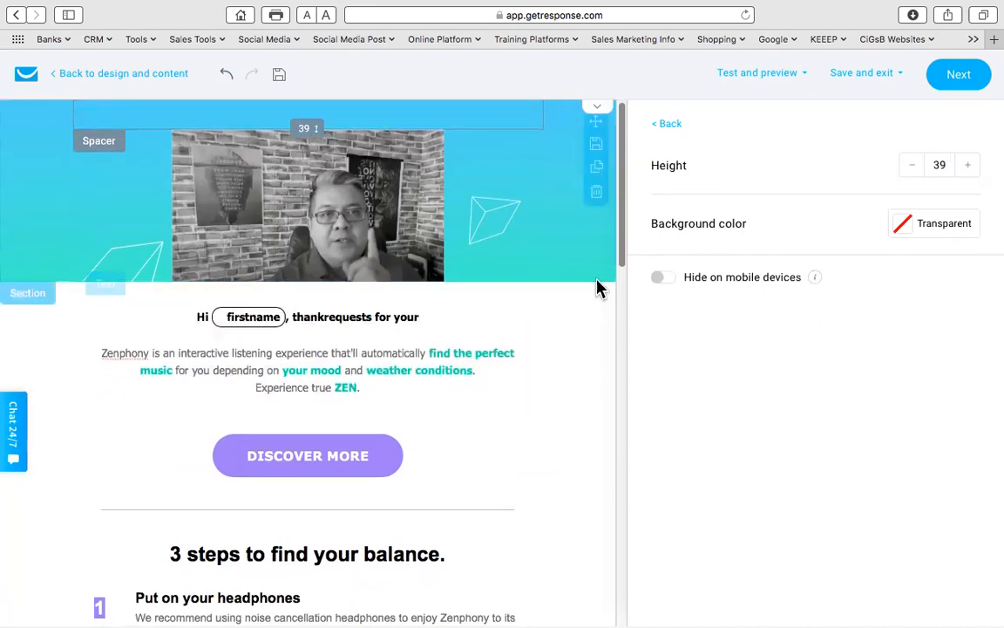
click(356, 364)
drag(367, 424, 97, 394)
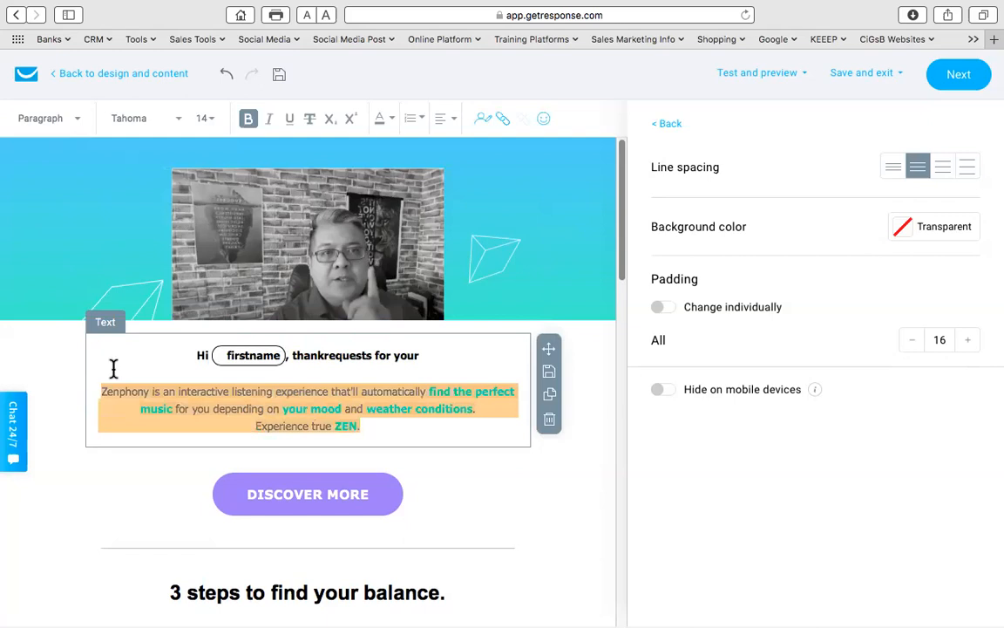
click(394, 121)
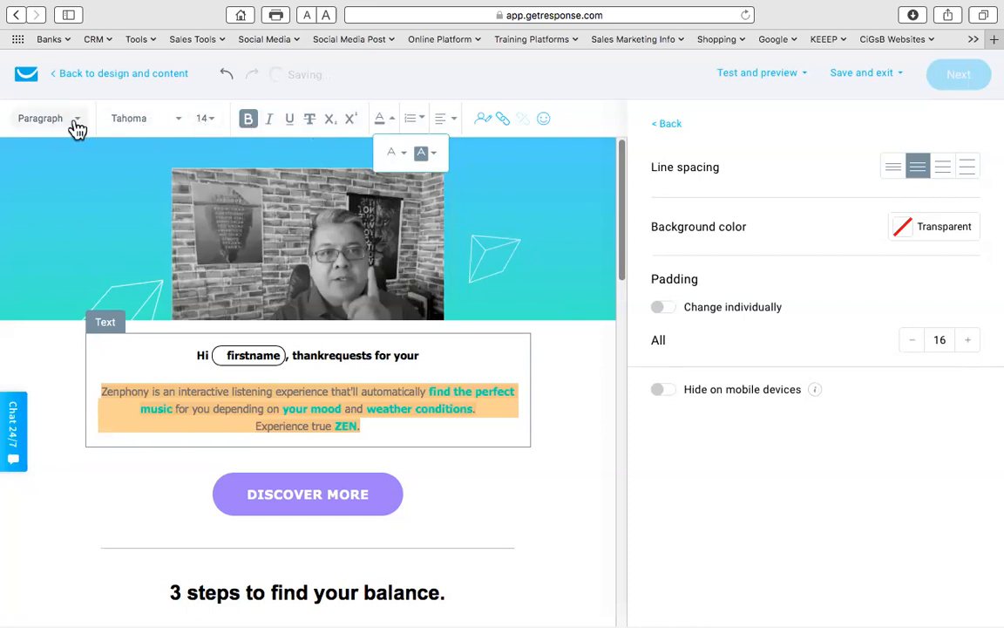
click(771, 130)
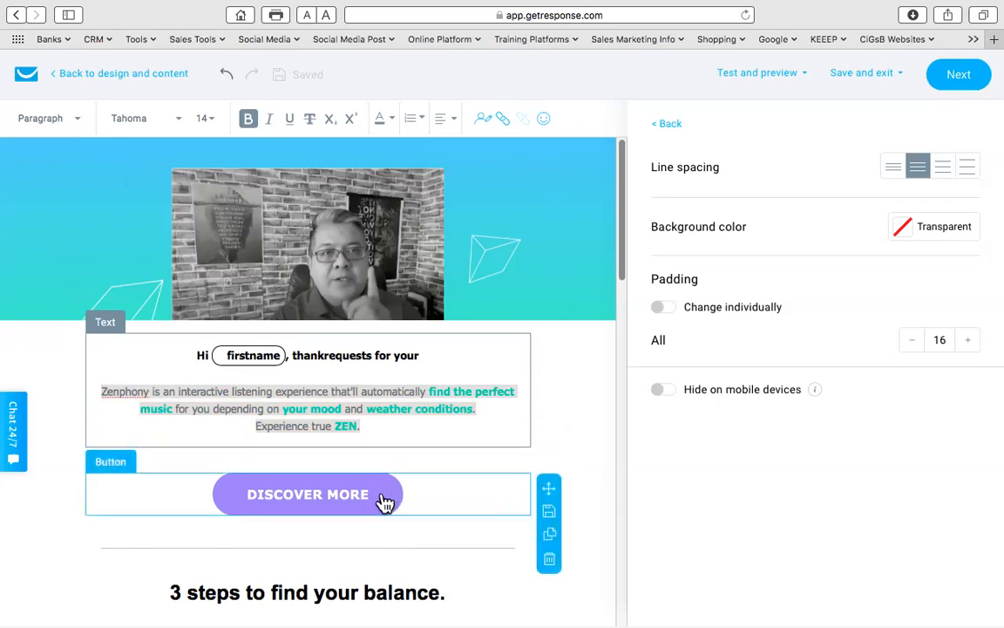
- Open the DISCOVER MORE button's link URL field, then a new browser tab with the CRM bookmarks
double_click(343, 498)
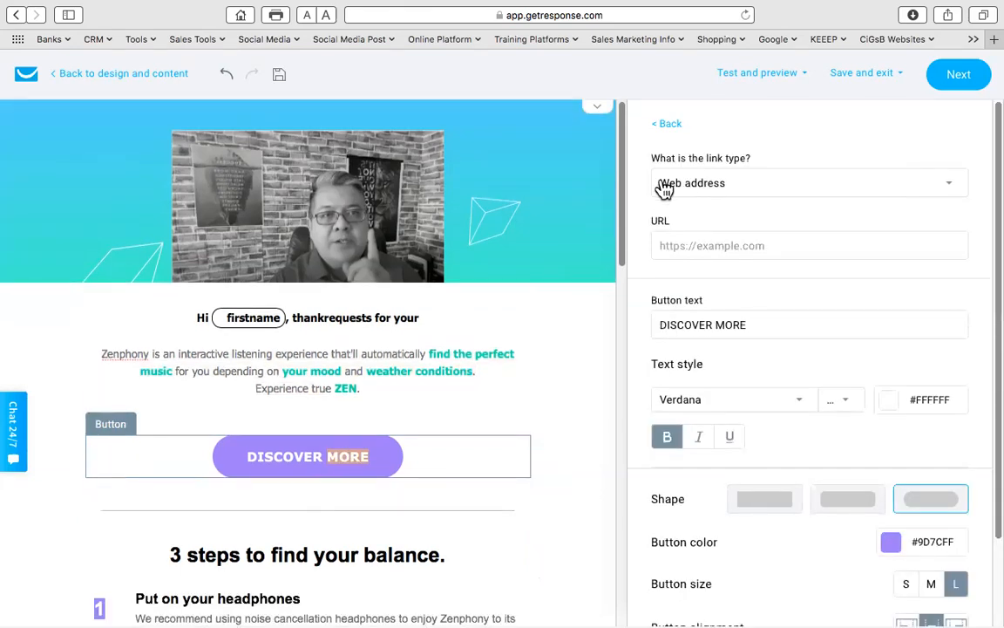
click(688, 244)
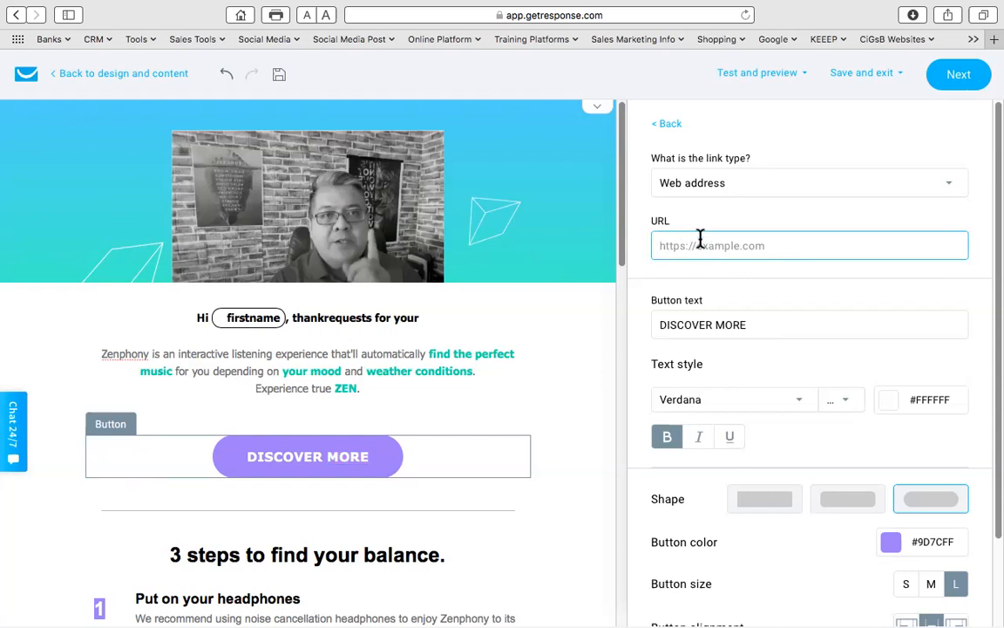
click(991, 41)
click(96, 41)
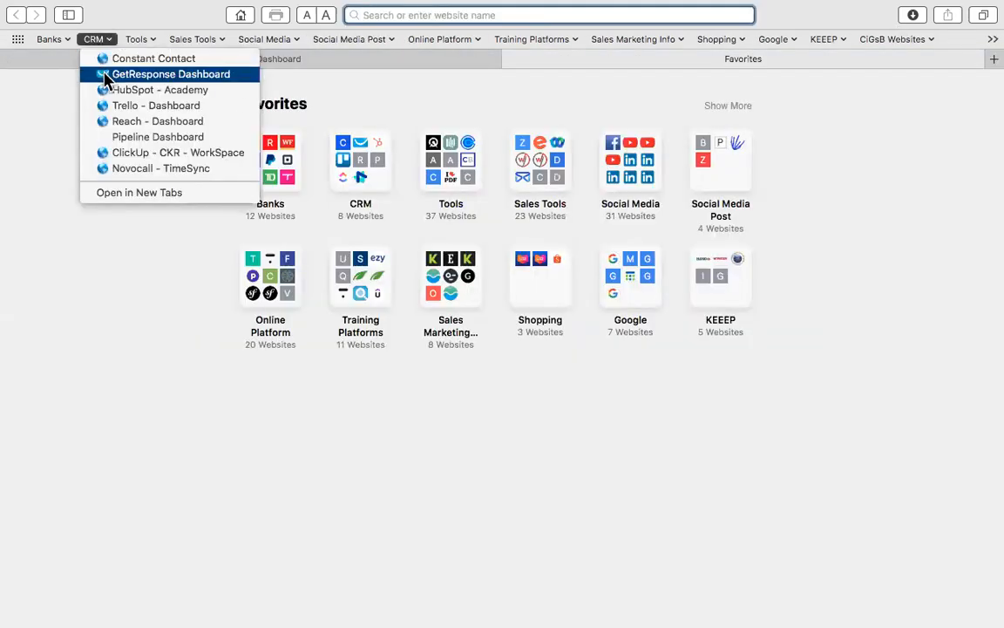
- Copy the first Documents file's URL from Files and images, then return to the email editor
click(105, 75)
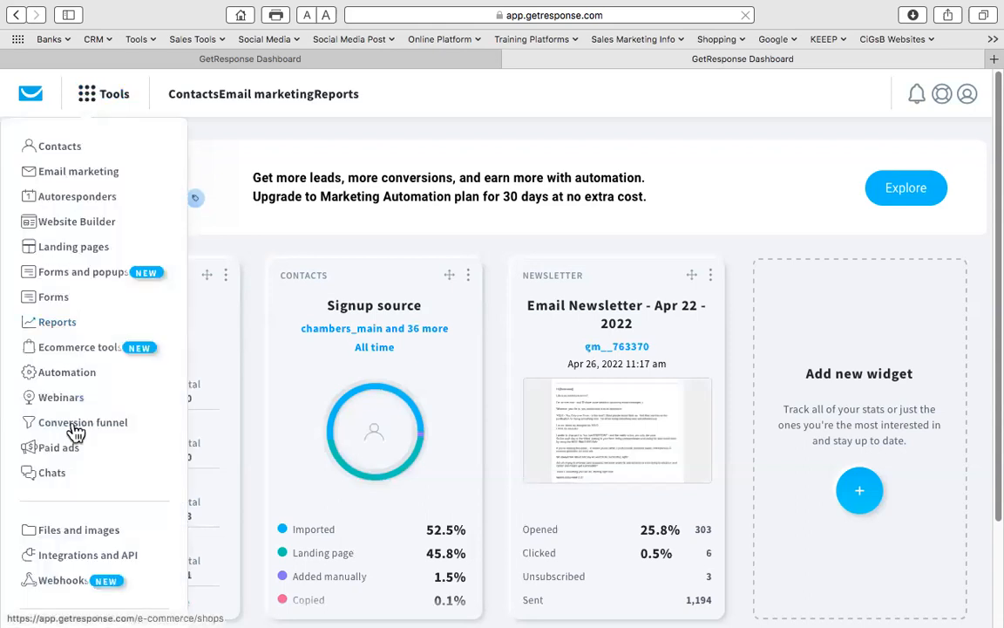
click(73, 535)
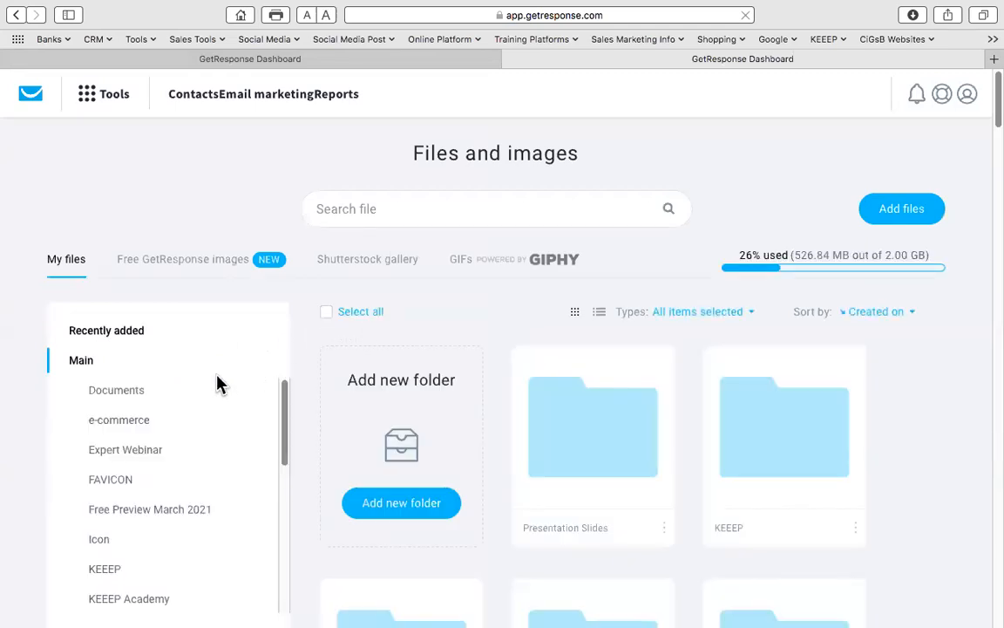
click(121, 393)
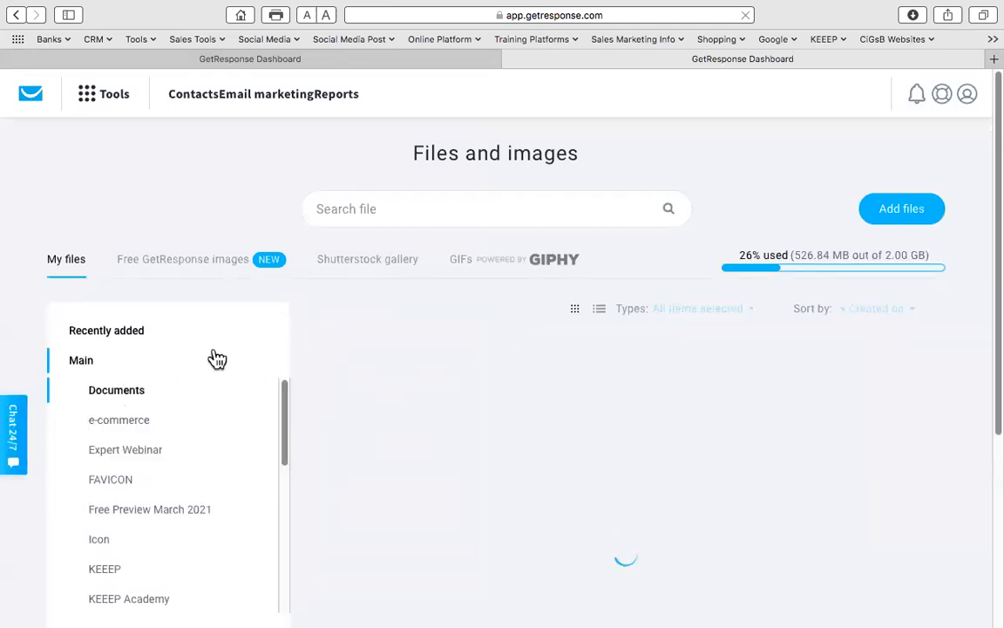
scroll(463, 349, down, 4)
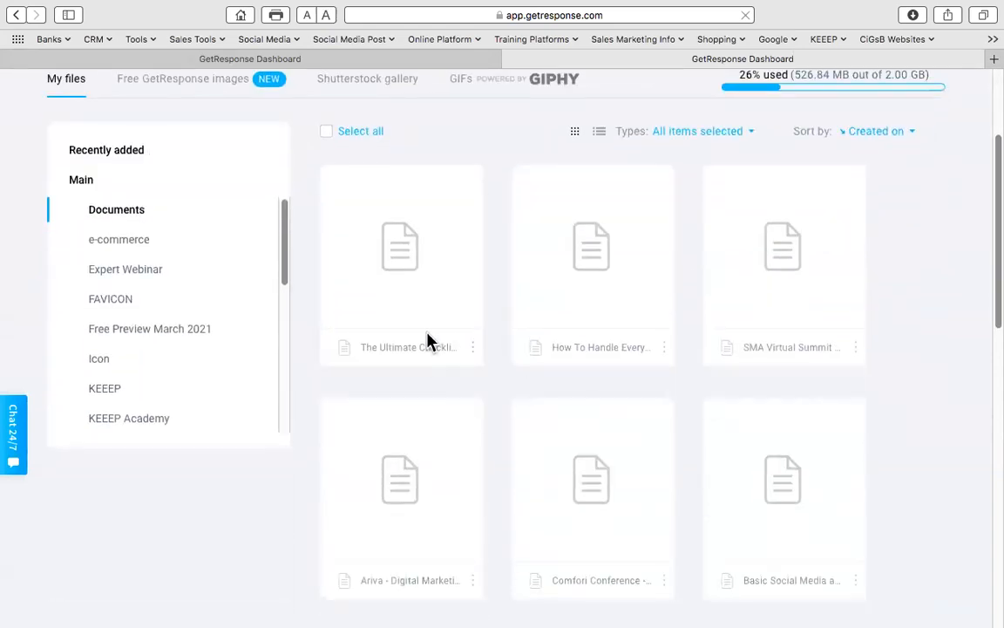
click(472, 347)
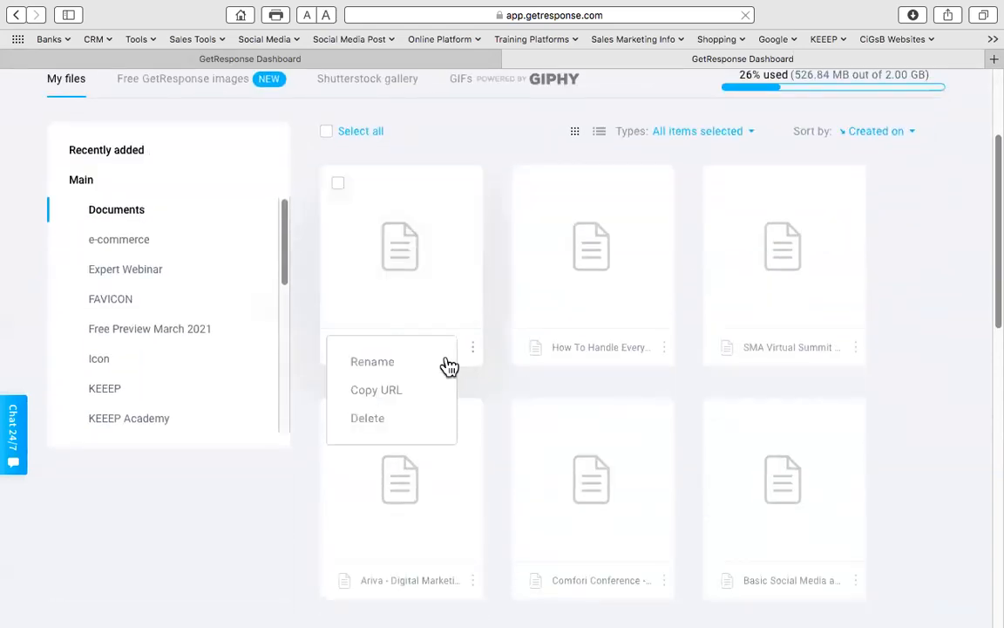
click(375, 393)
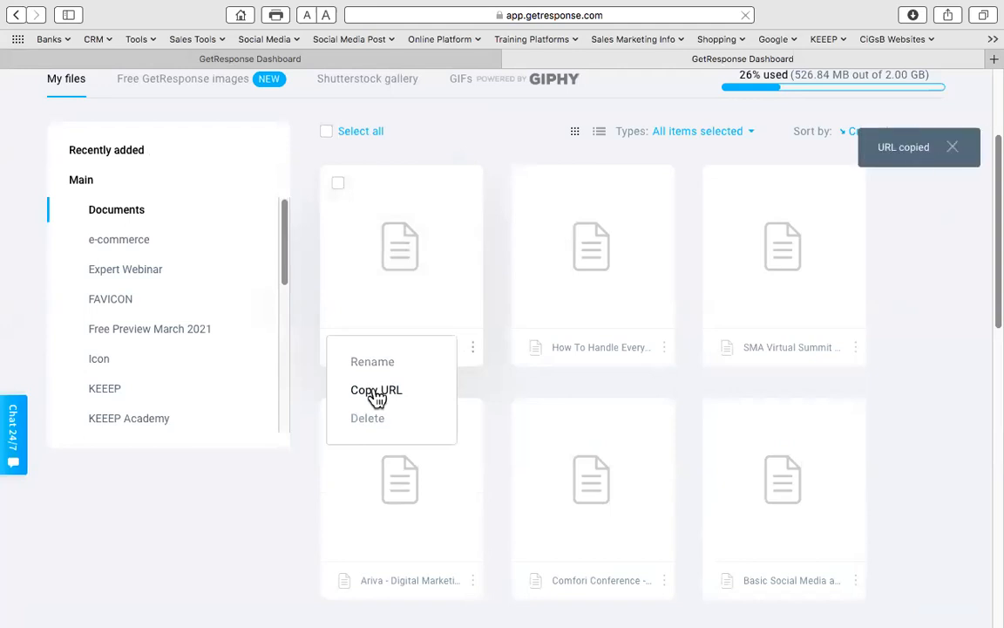
click(341, 60)
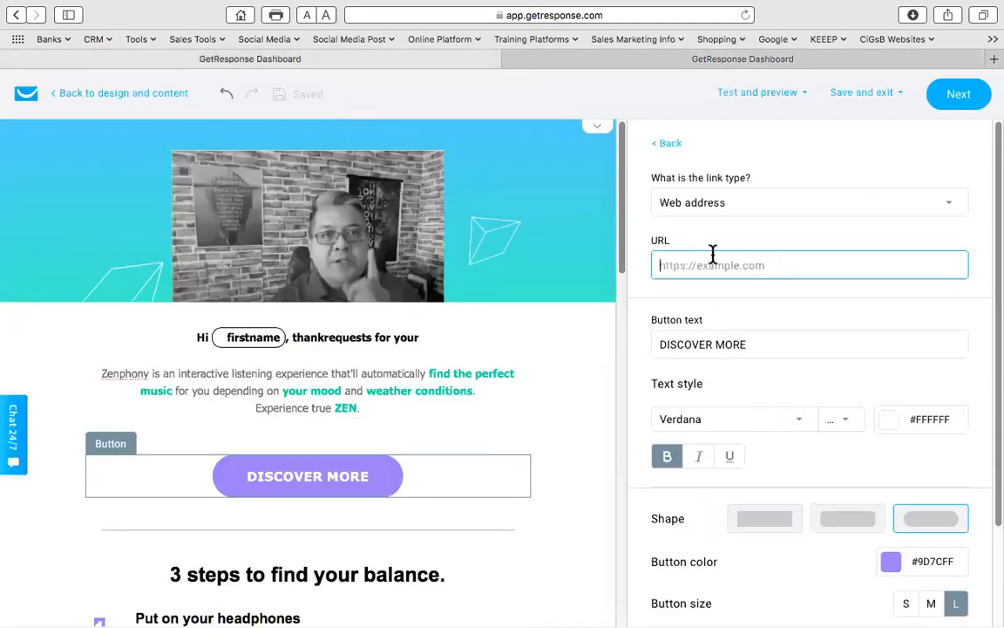
- Link the button to the copied URL, label it 'Get Your Report Here', and color it black
key(super+v)
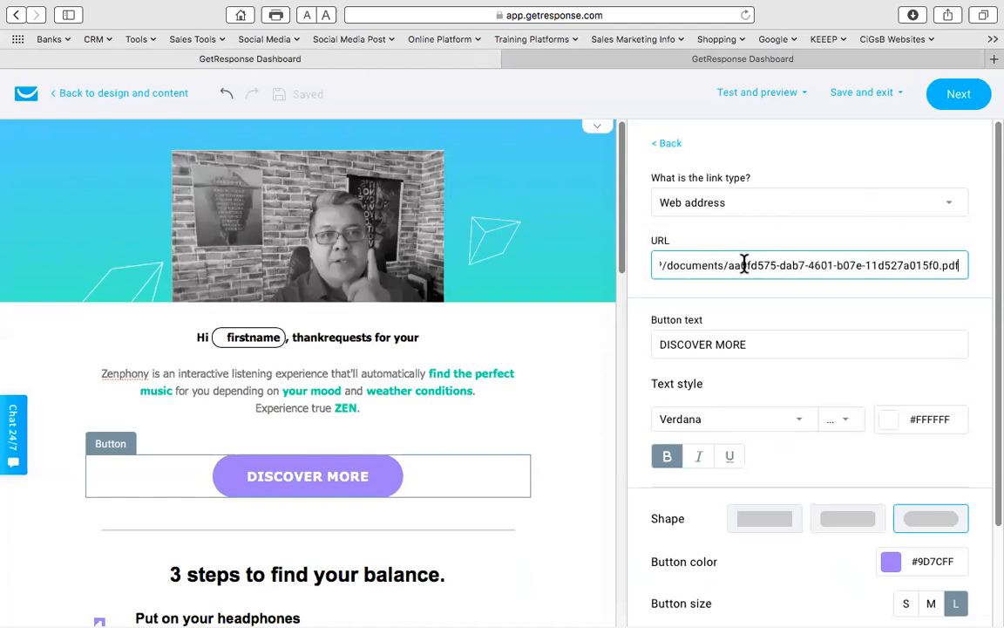
key(Tab)
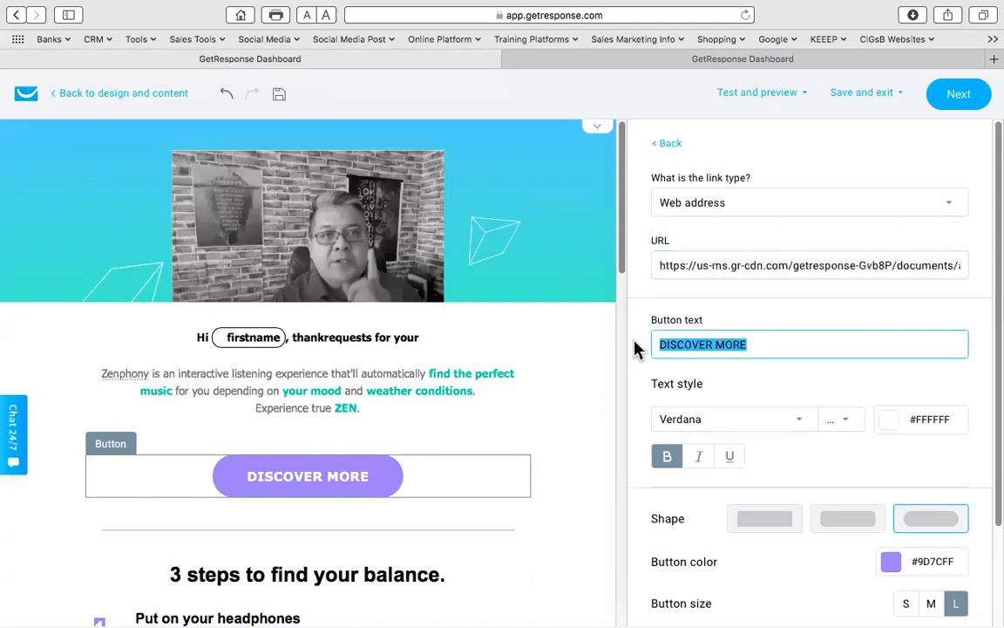
text(Get )
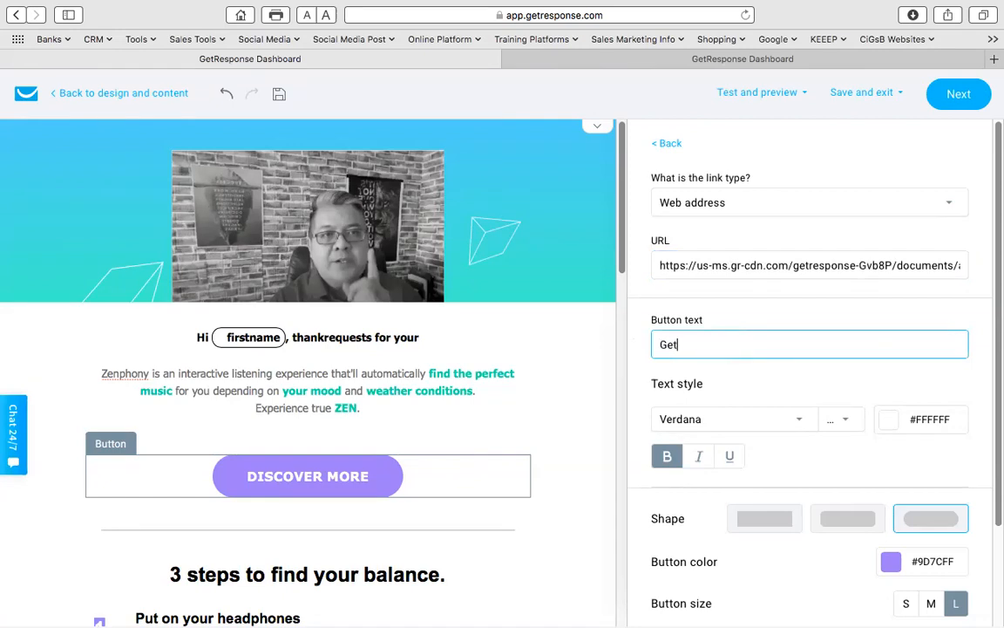
text(Your Report Here)
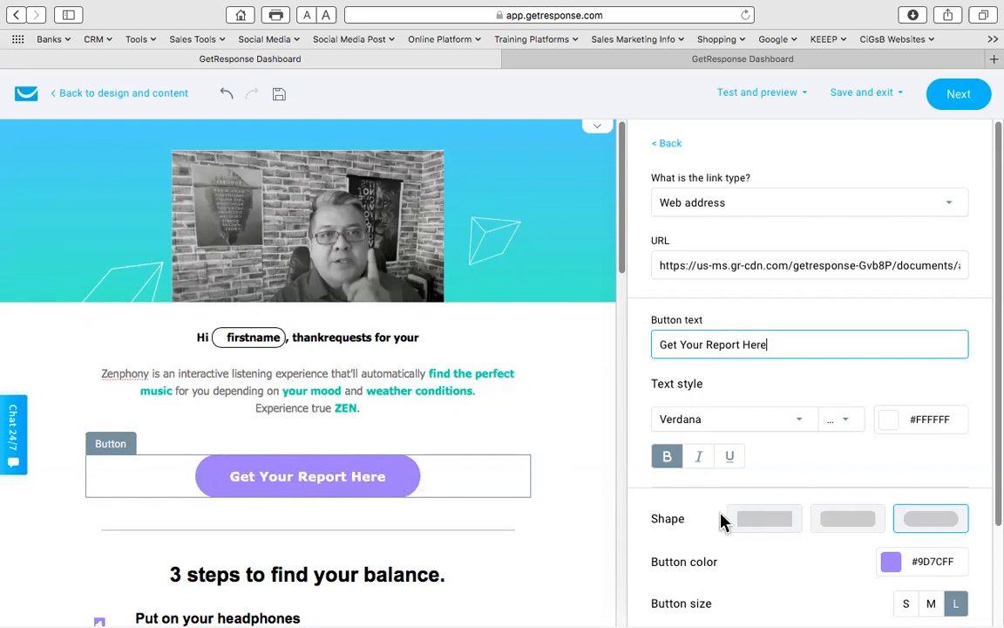
scroll(724, 516, down, 3)
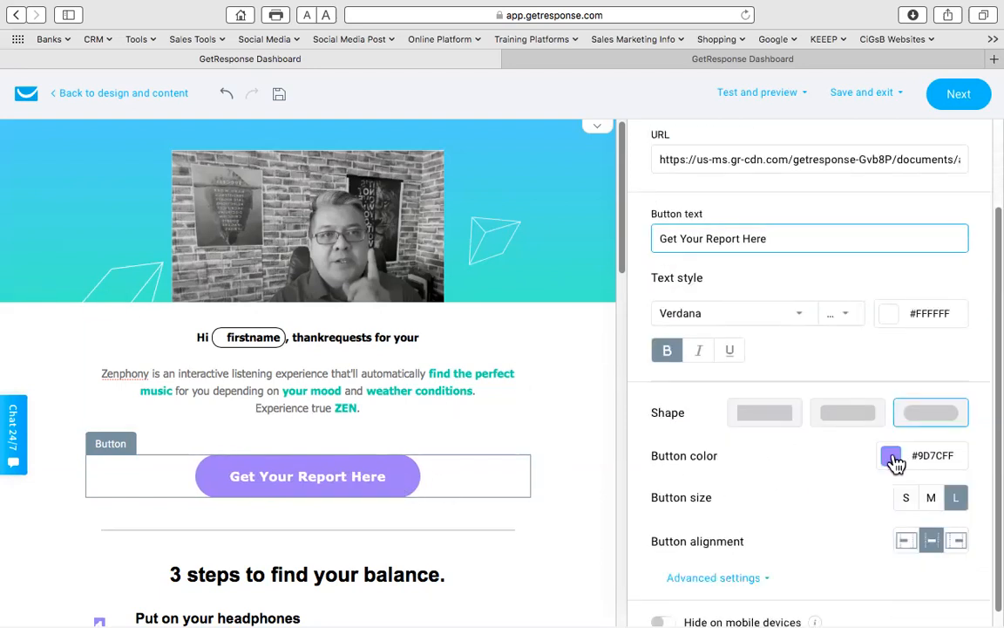
click(891, 457)
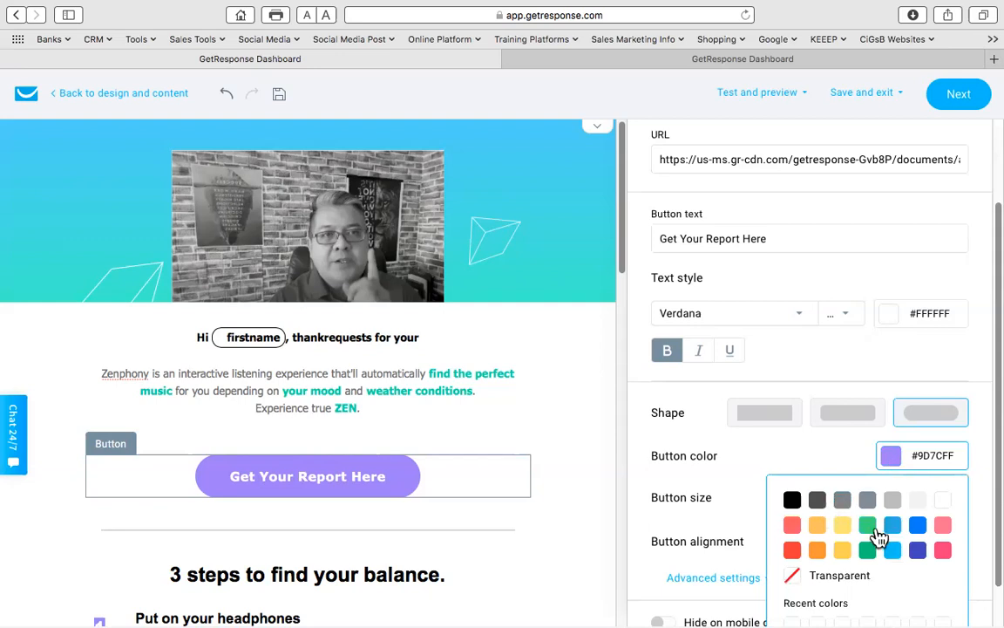
click(791, 499)
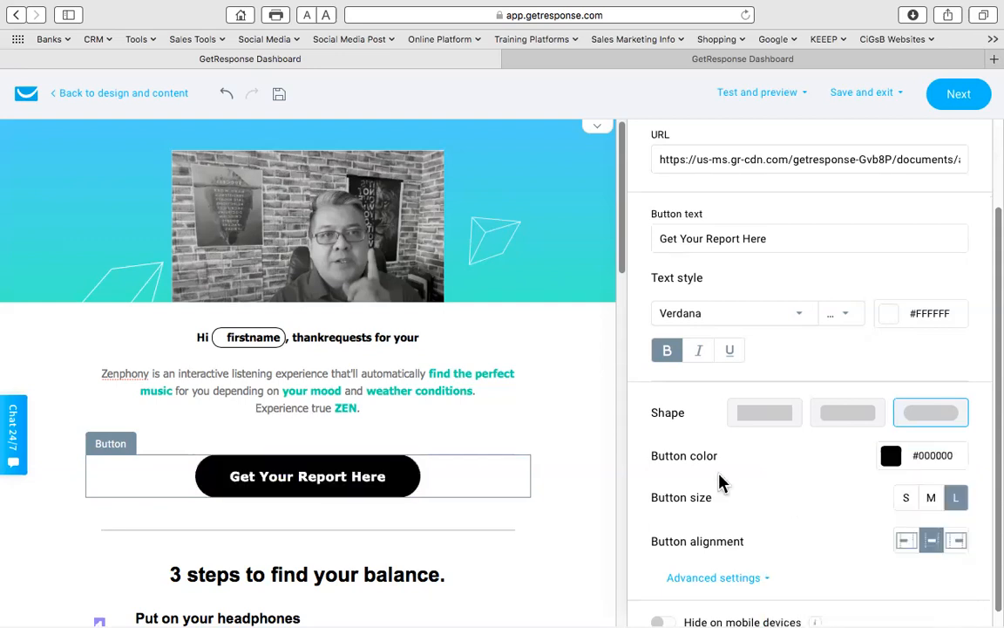
mouse_move(335, 482)
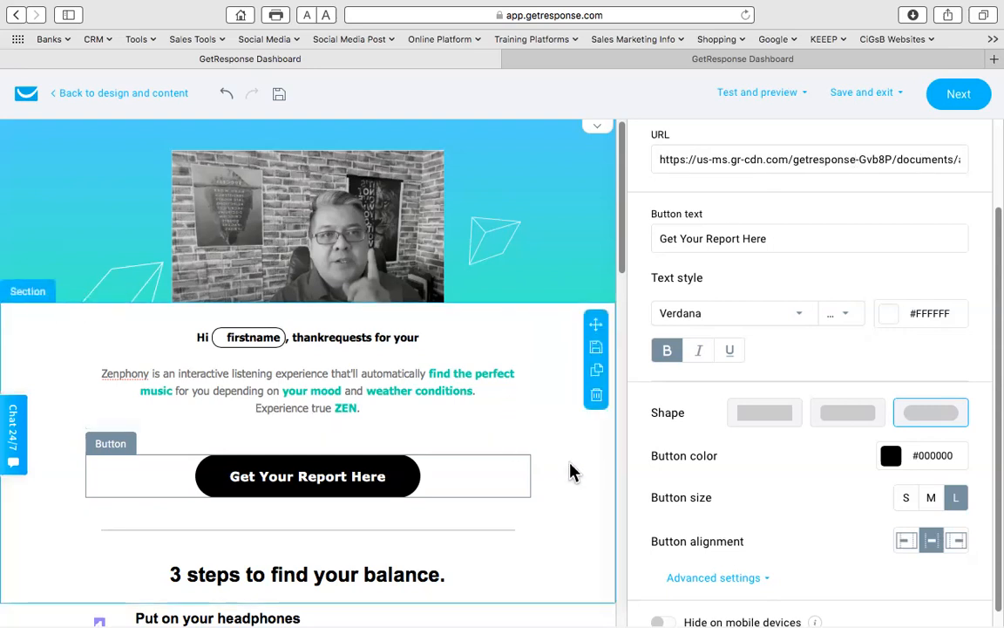
- Select the 'Music for the soul' section and expand its Column settings
scroll(574, 471, down, 3)
scroll(574, 475, down, 6)
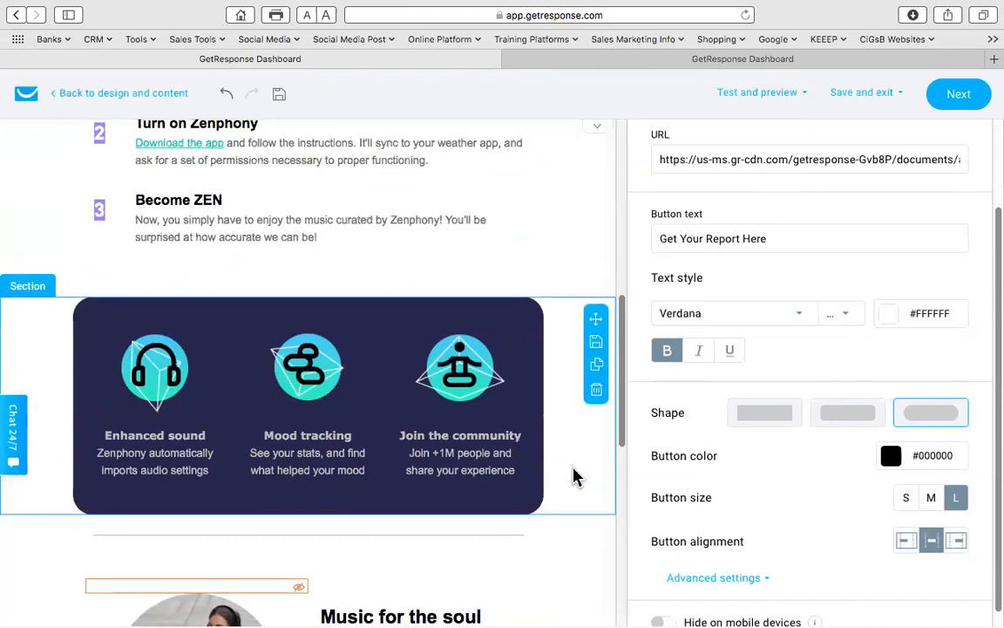
scroll(573, 475, down, 4)
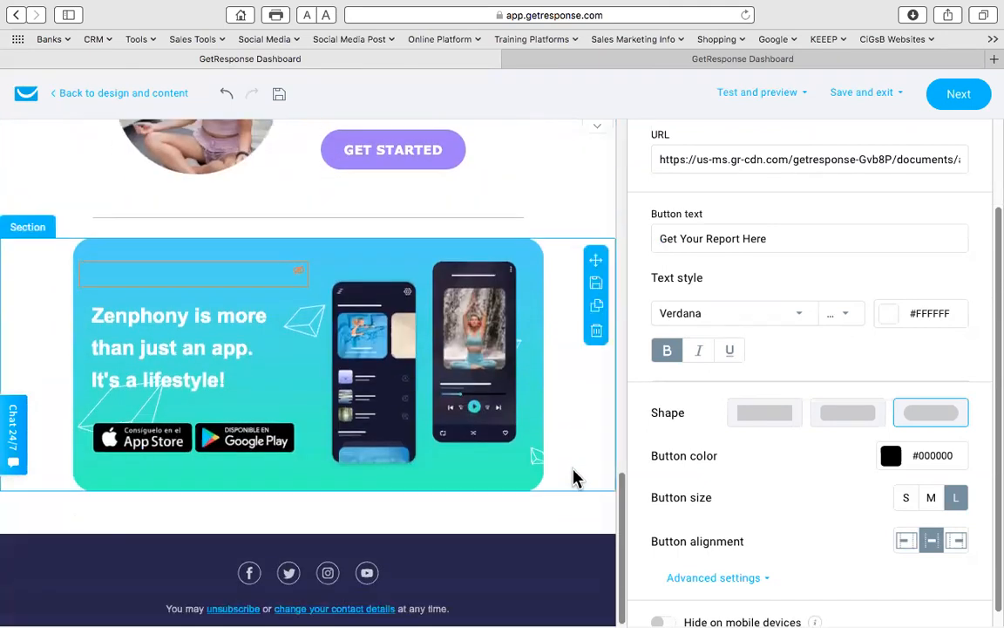
scroll(574, 475, up, 2)
scroll(573, 475, up, 1)
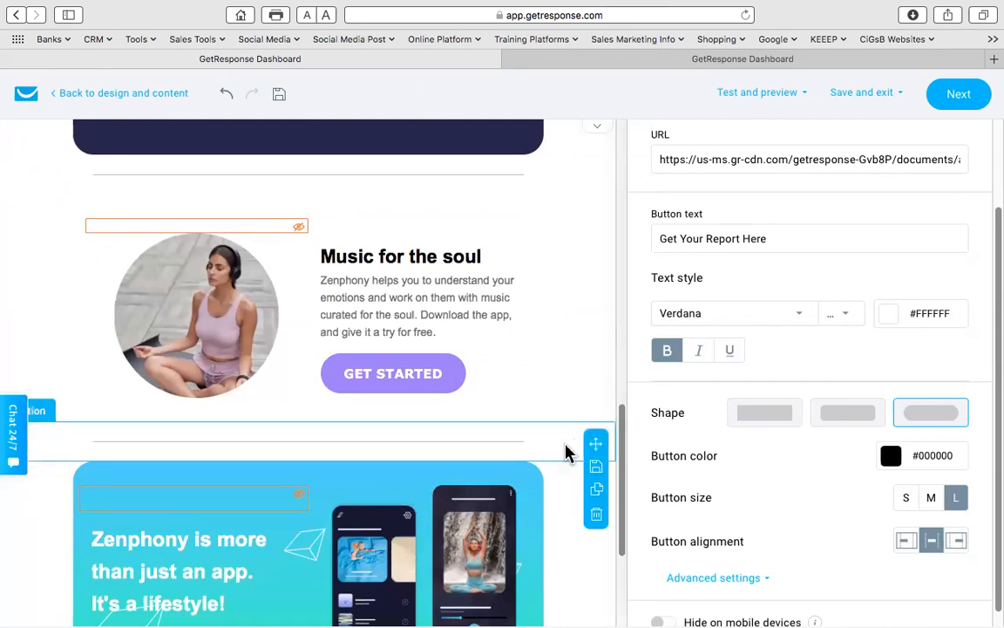
click(549, 345)
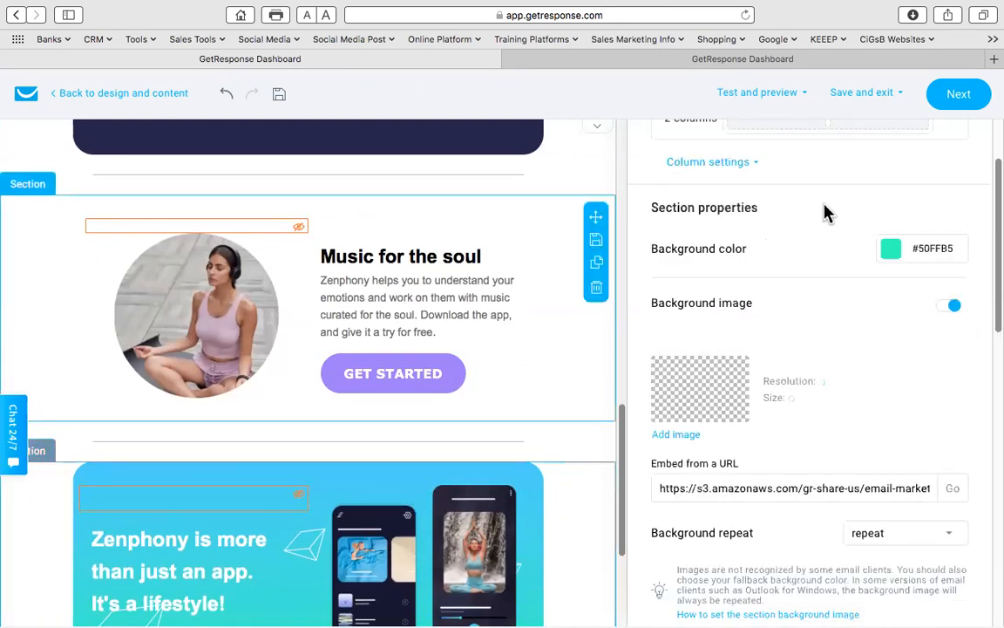
scroll(754, 214, up, 2)
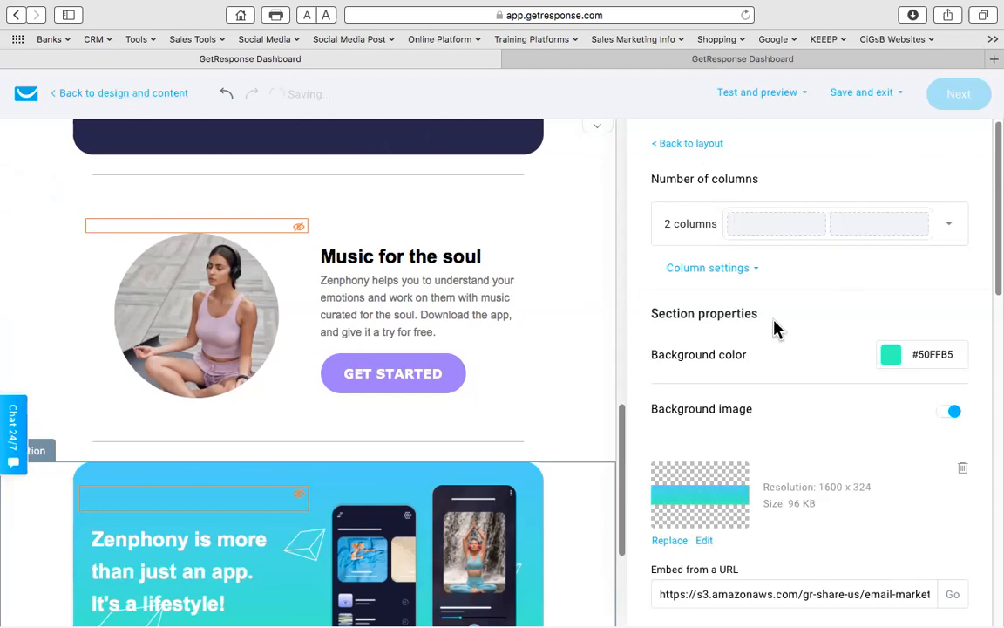
scroll(778, 332, down, 3)
scroll(740, 315, up, 3)
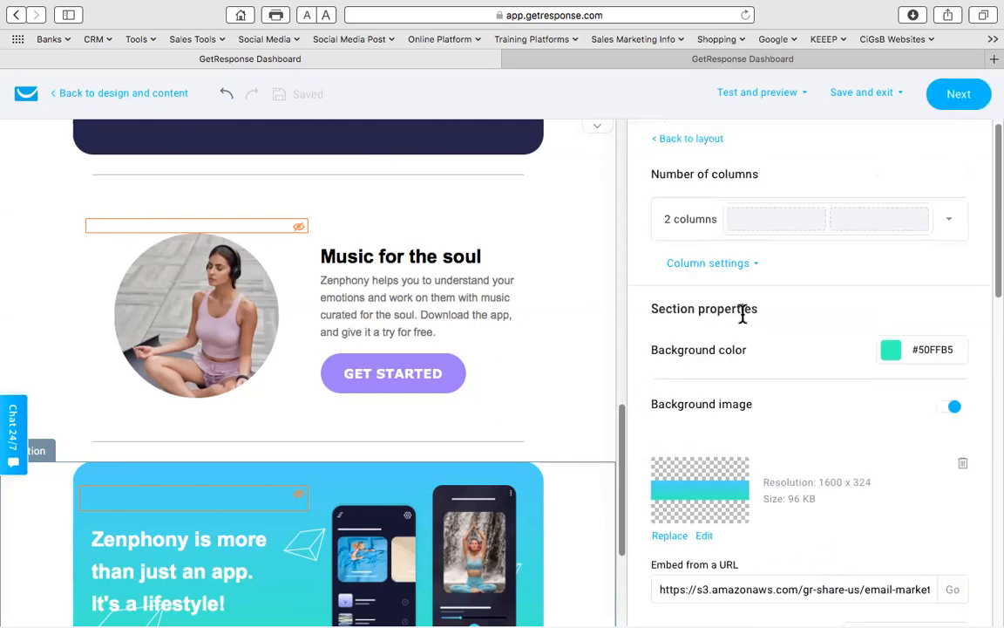
click(759, 271)
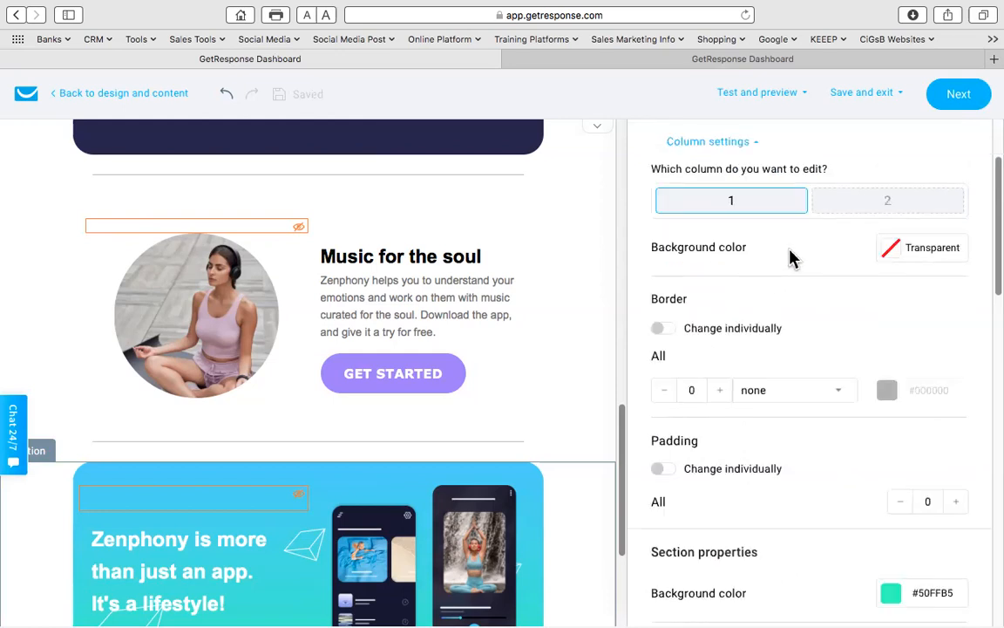
scroll(785, 266, down, 5)
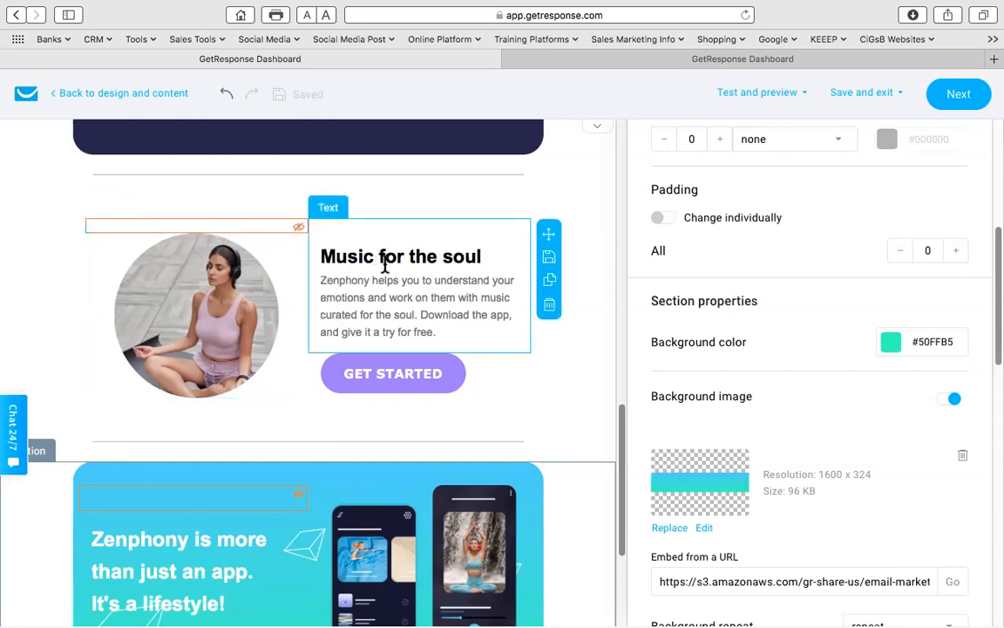
click(433, 330)
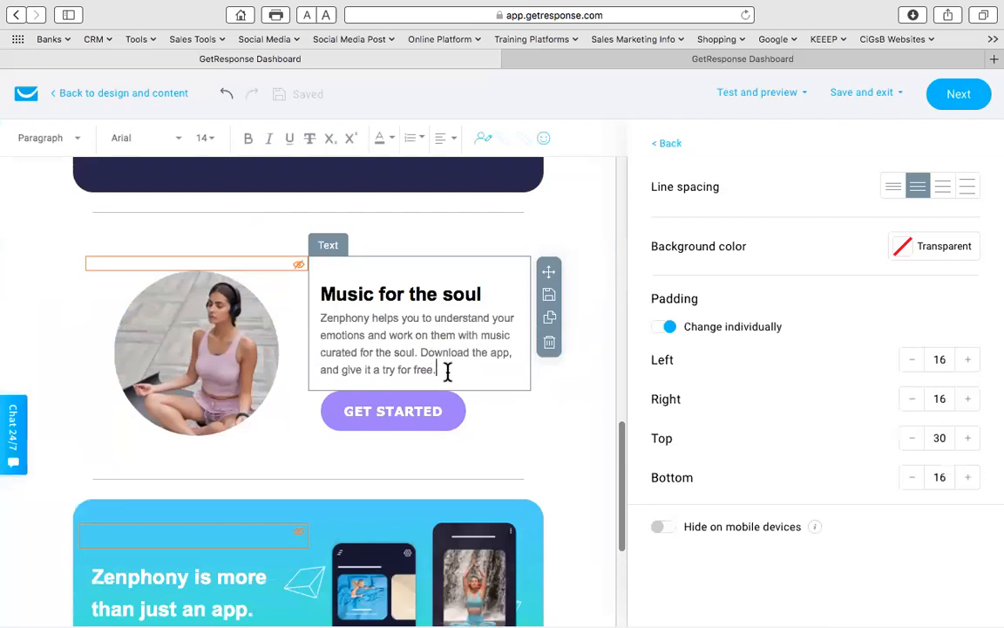
drag(453, 373, 306, 294)
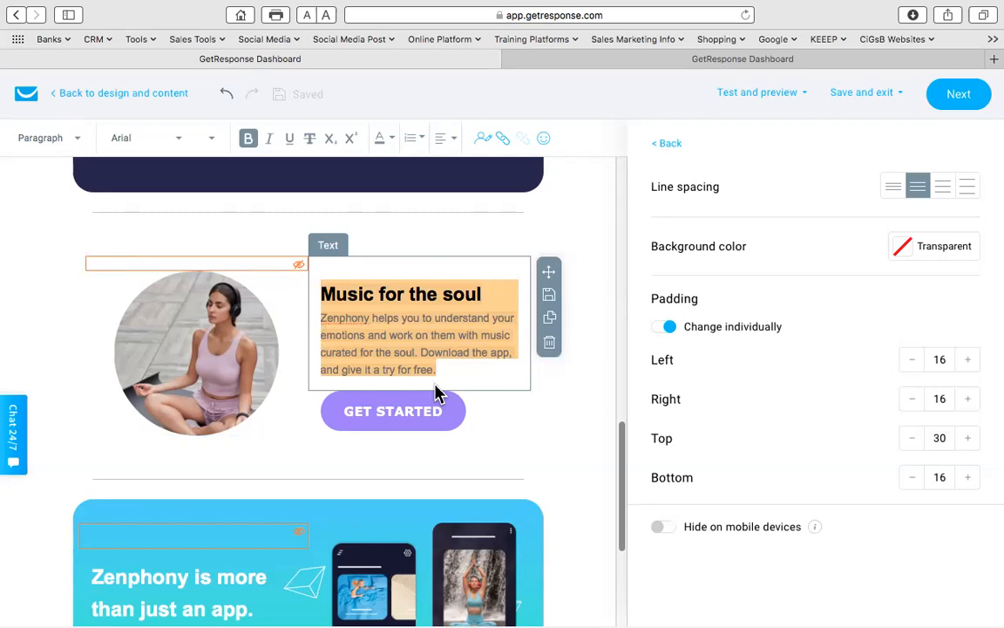
text(Contact Us:)
key(Return)
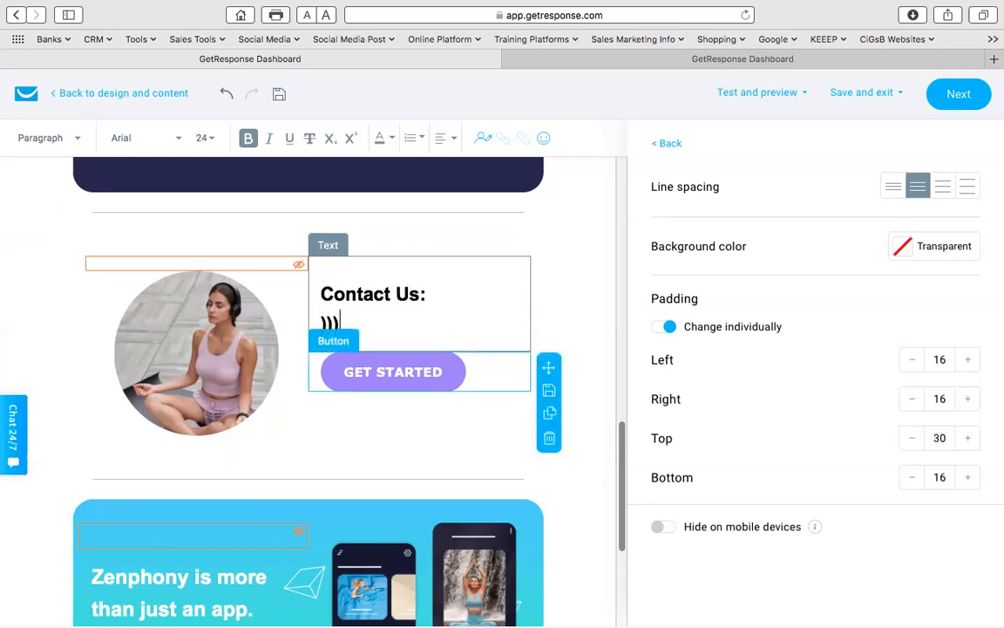
text(00000)
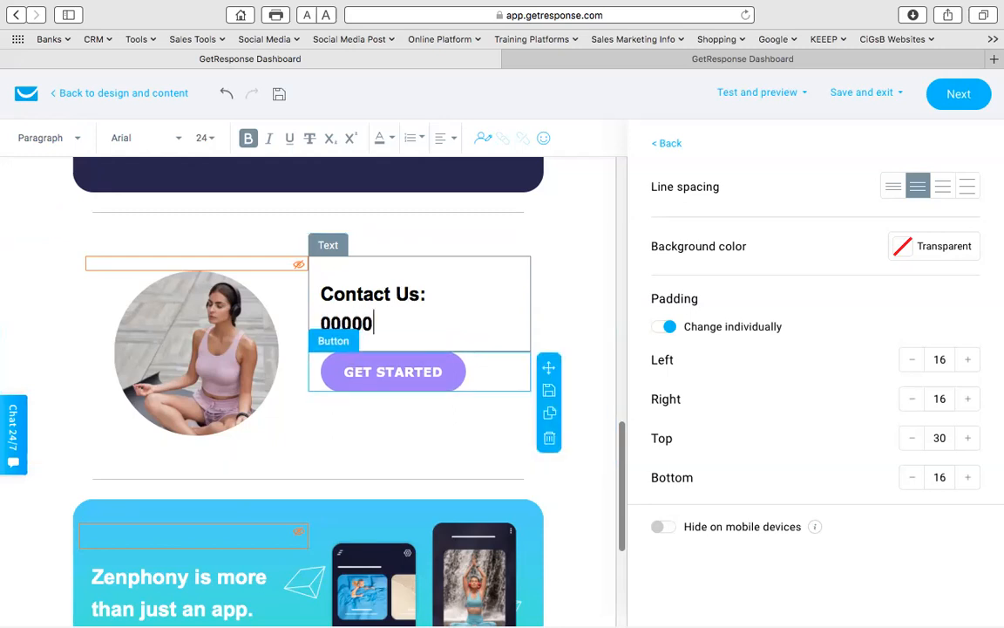
text(0000)
key(Return)
key(Return)
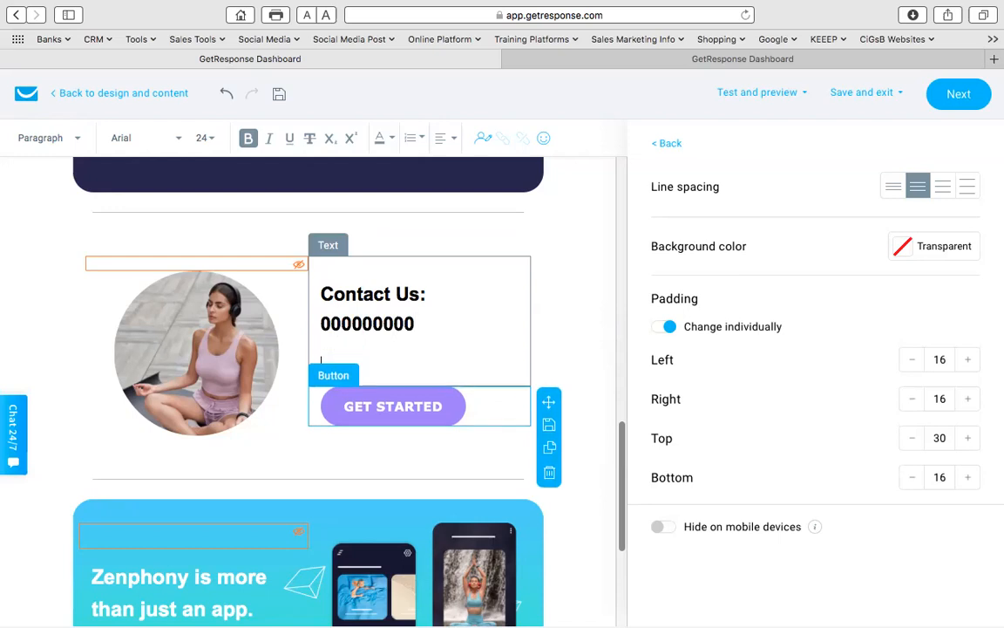
text(And)
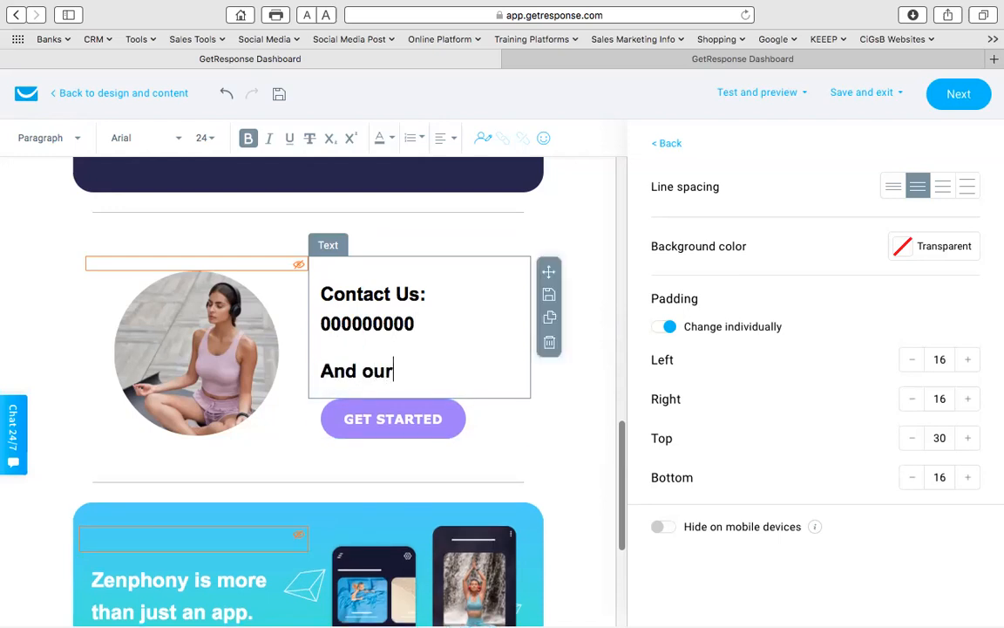
text(our team will get in touch with you)
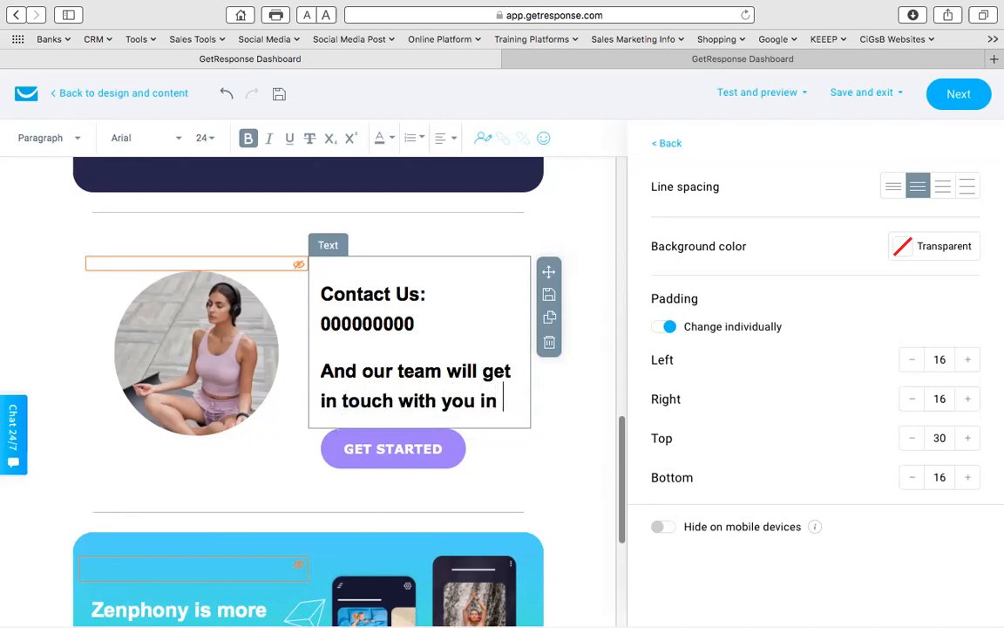
text( within the next)
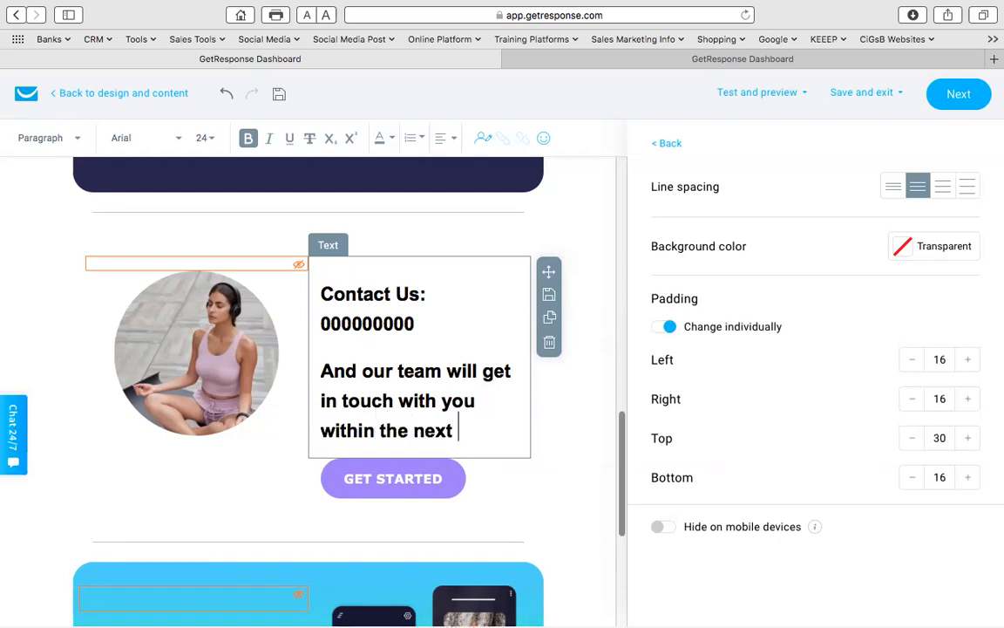
text( 24-48)
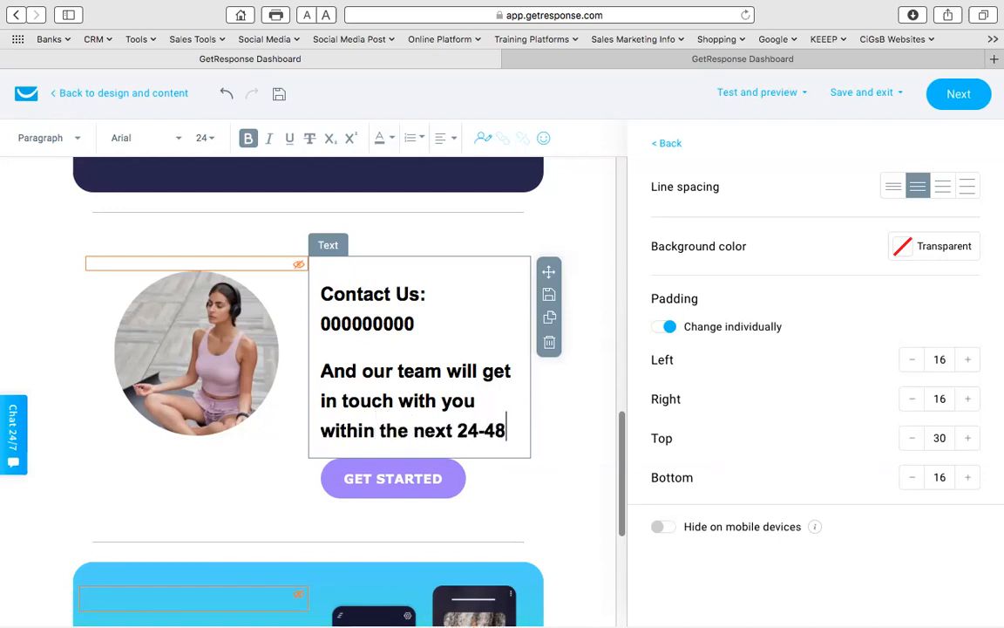
text( hours)
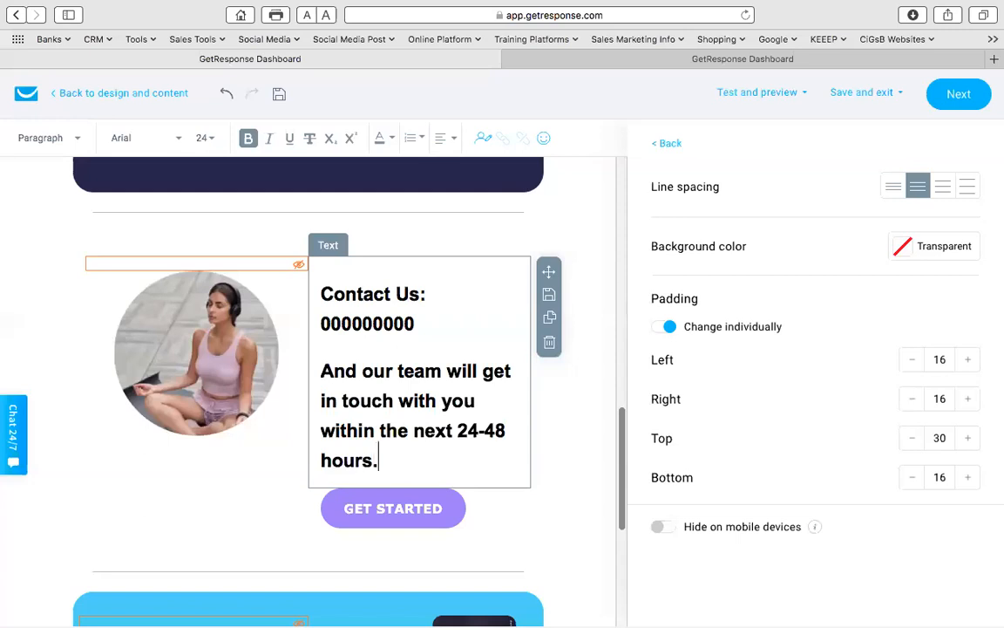
text(.)
drag(376, 460, 327, 277)
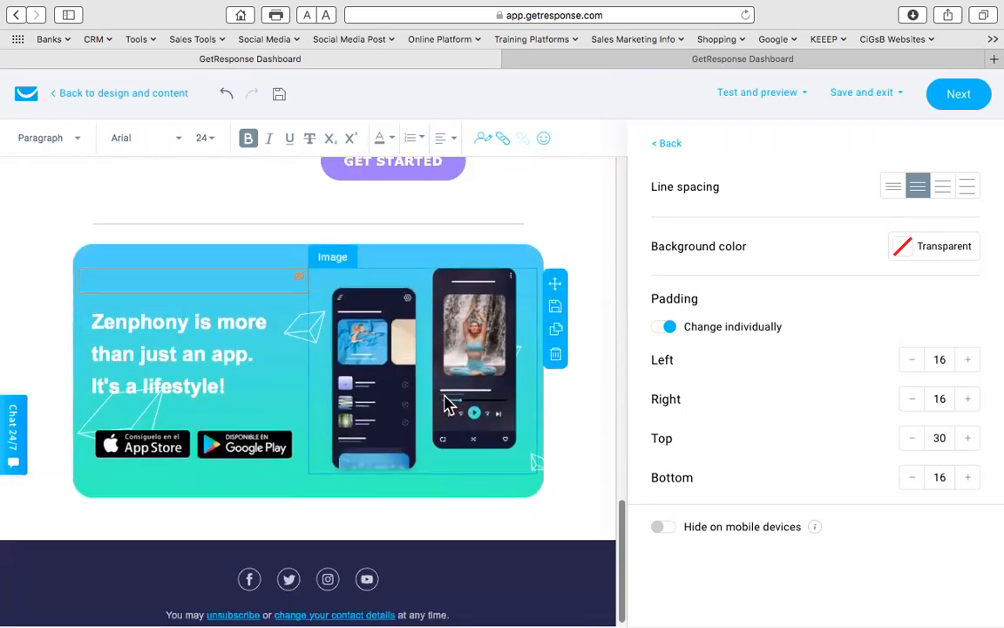
scroll(514, 359, up, 10)
scroll(513, 358, up, 10)
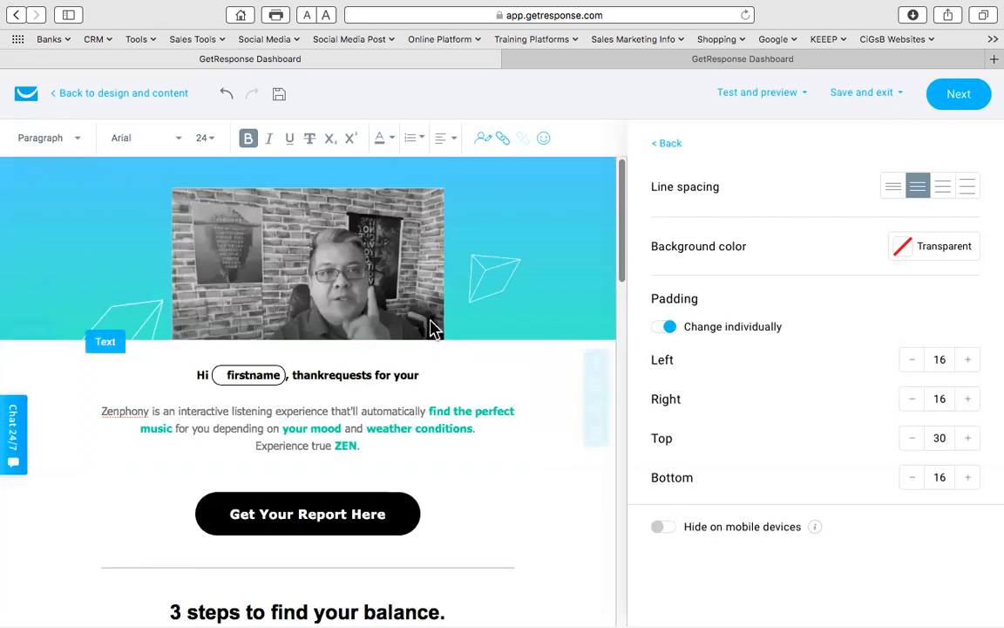
- Save the email with Next, then Save and publish the PubMut Test List - AR 1 autoresponder
click(956, 98)
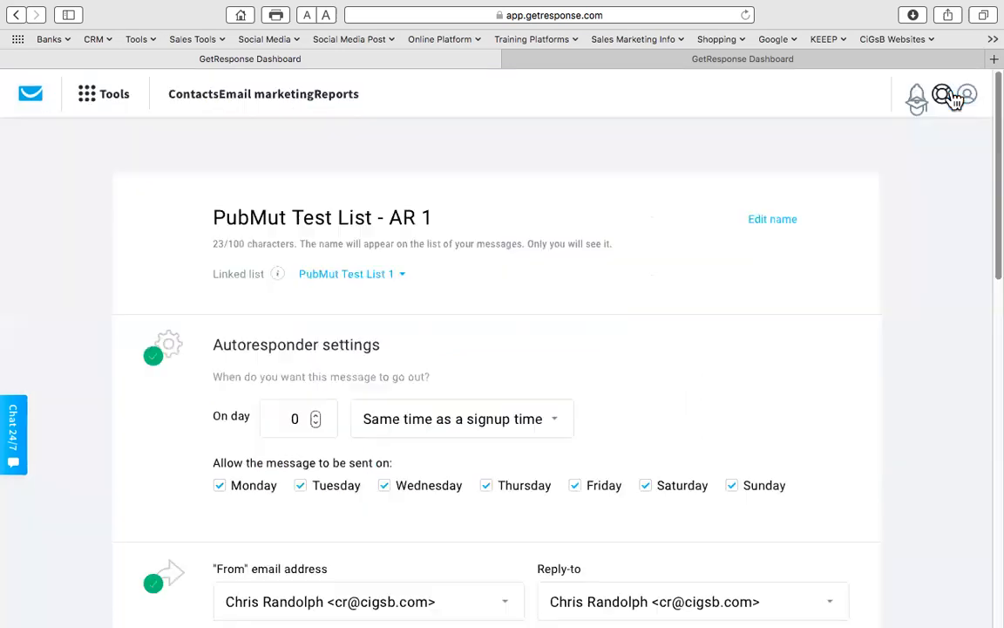
scroll(444, 293, down, 3)
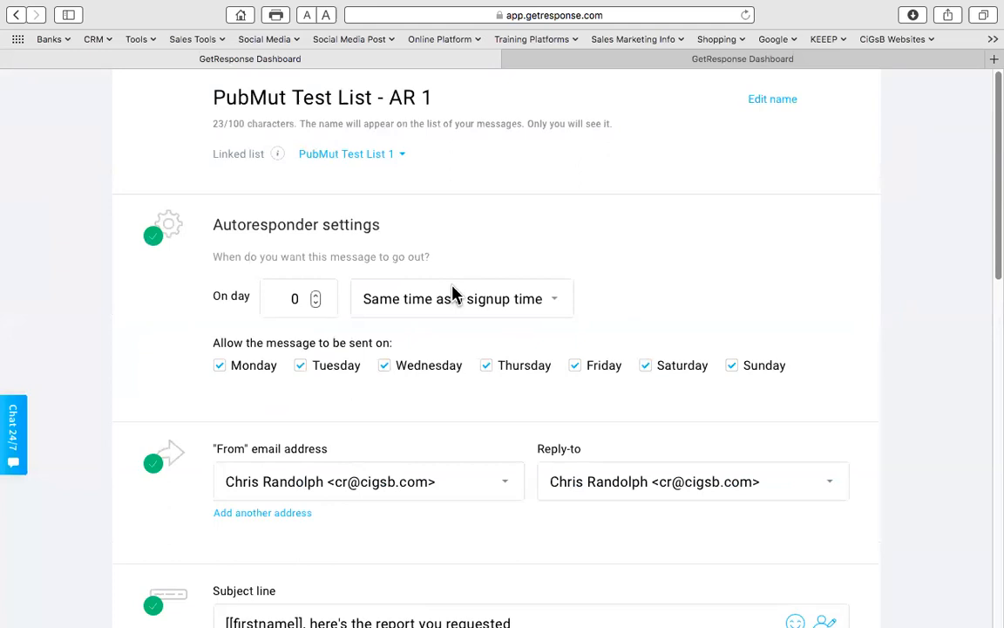
scroll(453, 292, down, 15)
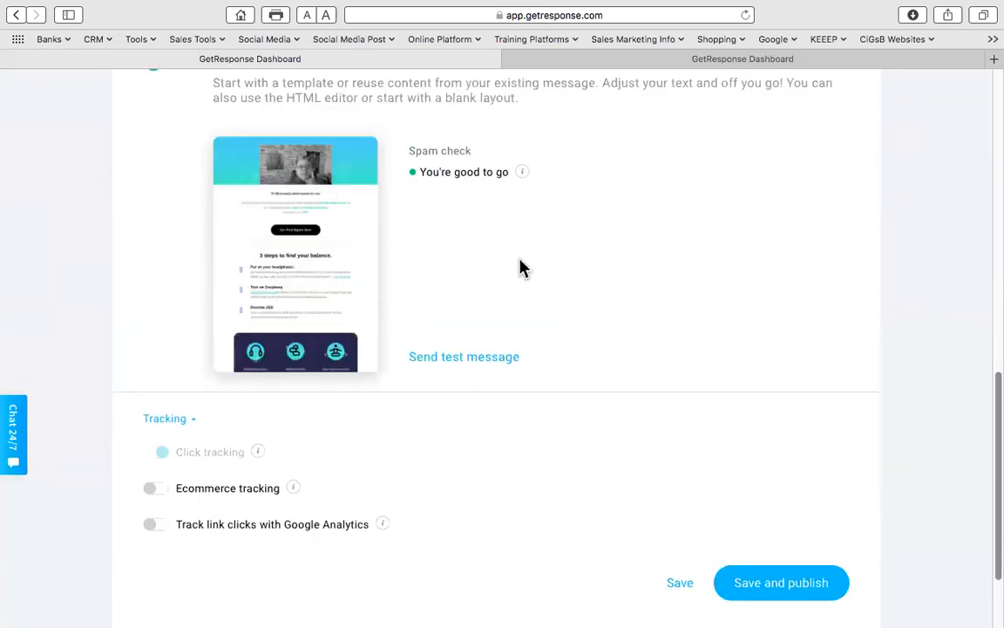
scroll(530, 269, up, 10)
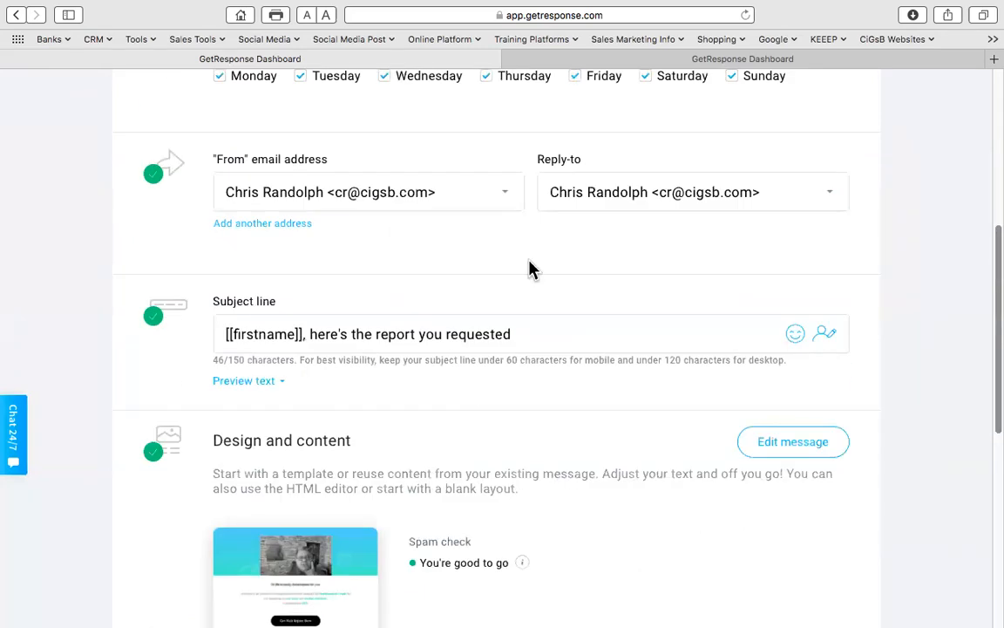
scroll(531, 269, down, 10)
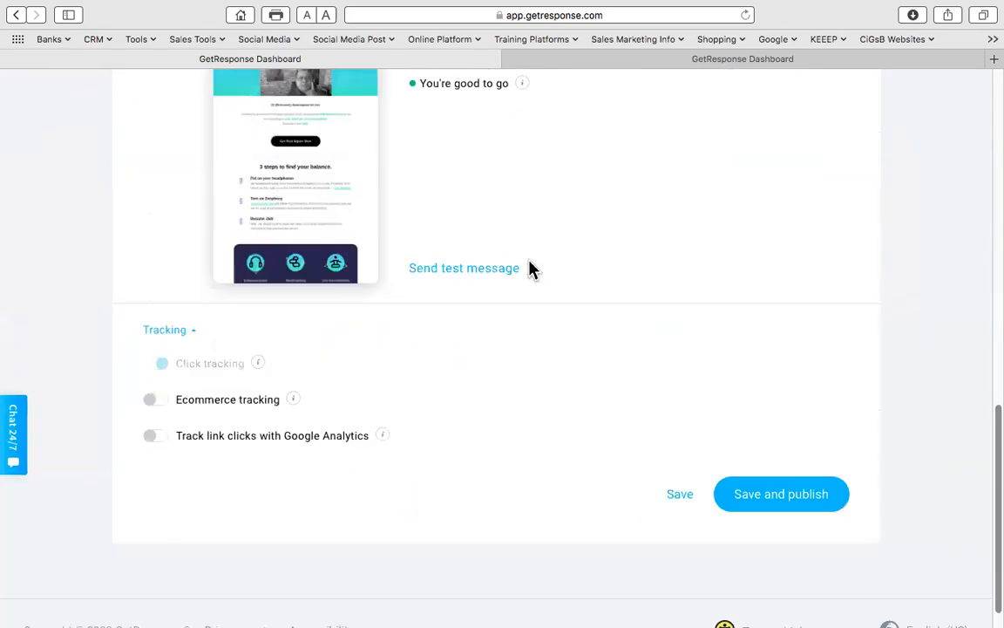
click(788, 503)
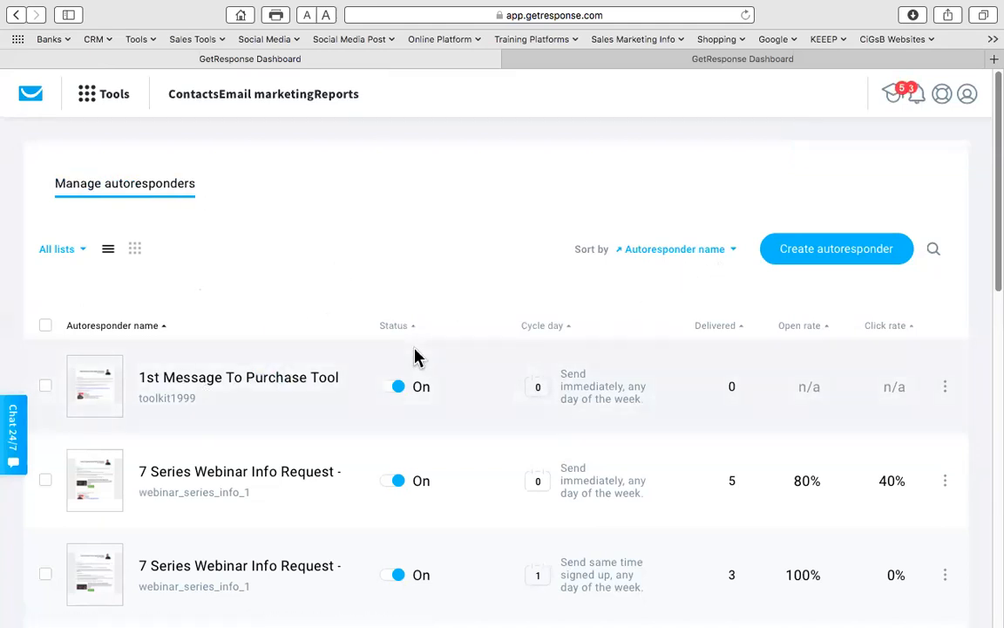
- Page through the autoresponder list to page 4 and bring up PubMut Test List - AR 1's actions
scroll(392, 363, down, 10)
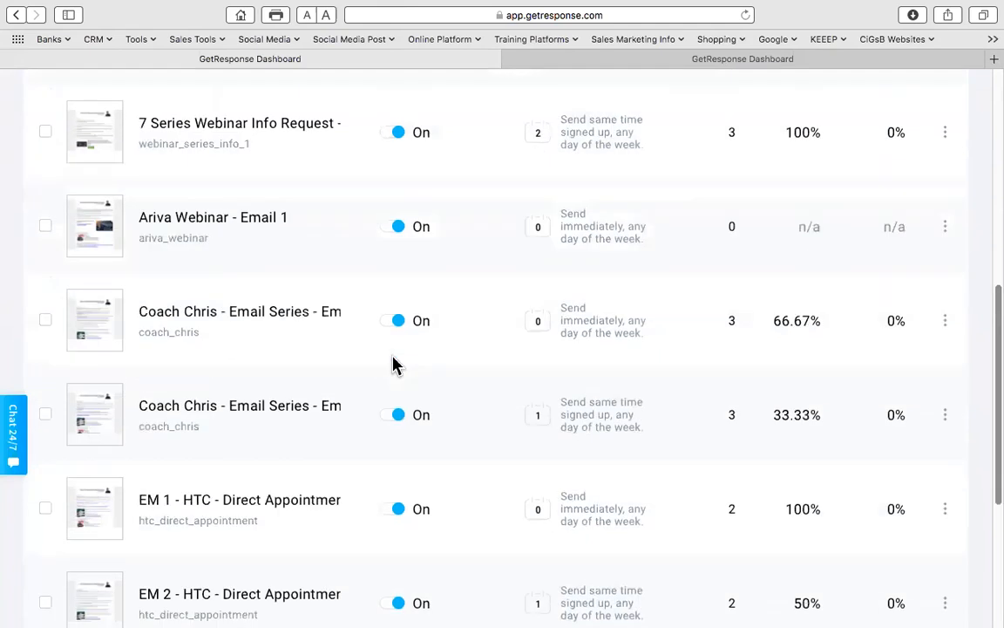
click(453, 493)
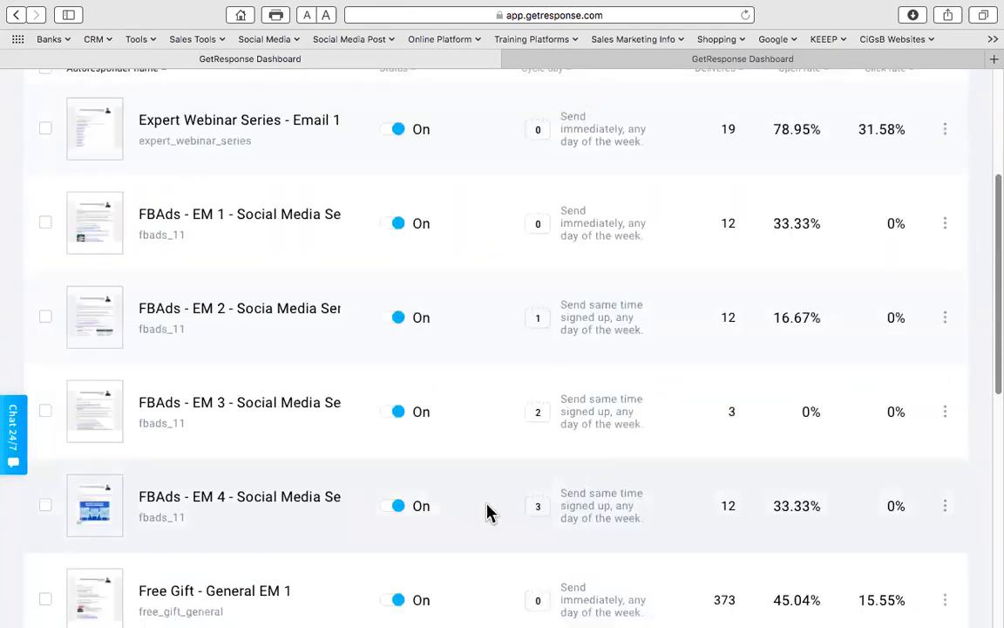
scroll(494, 502, down, 8)
click(499, 516)
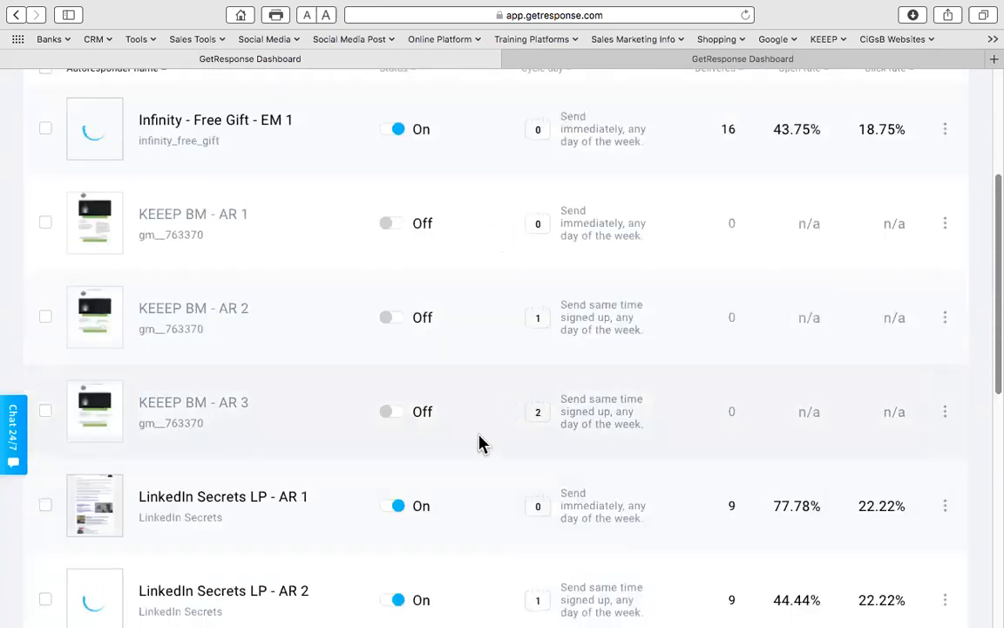
scroll(475, 443, down, 5)
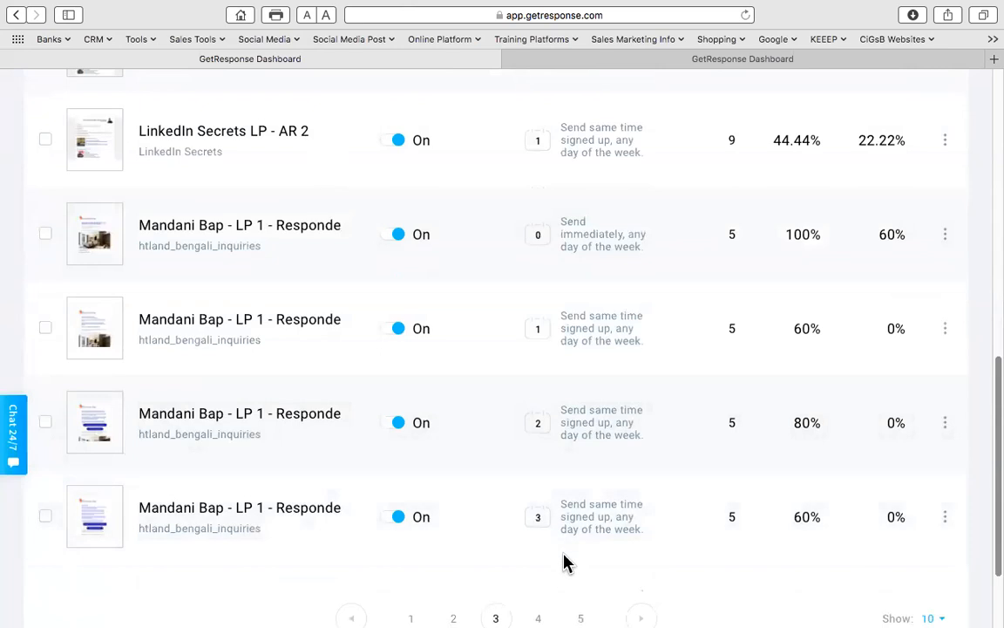
scroll(563, 549, down, 3)
click(540, 496)
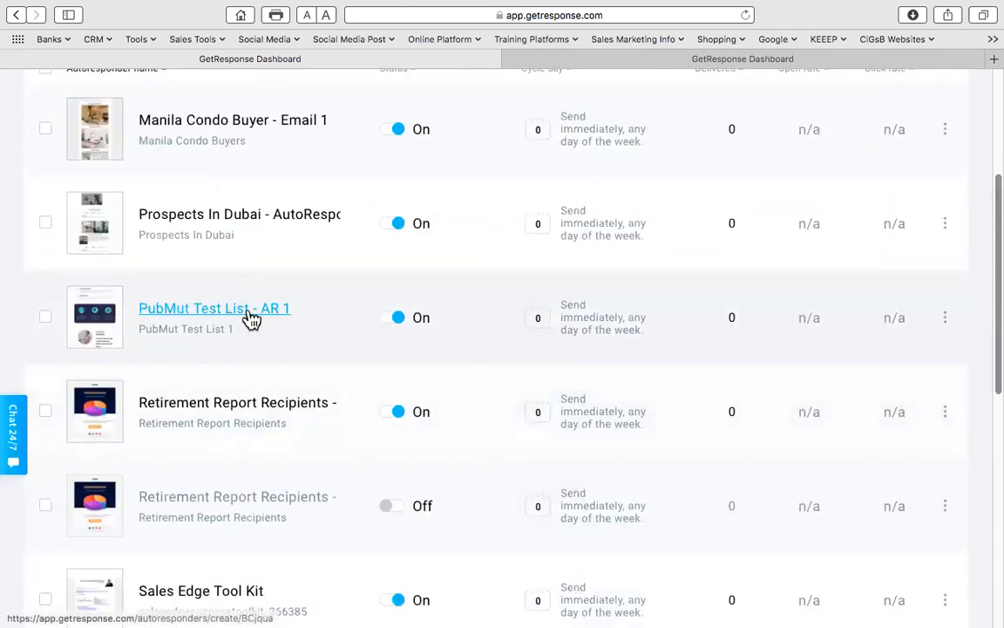
click(944, 319)
- Open the PubMut Test List - AR 1 autoresponder and save it with Update
click(253, 309)
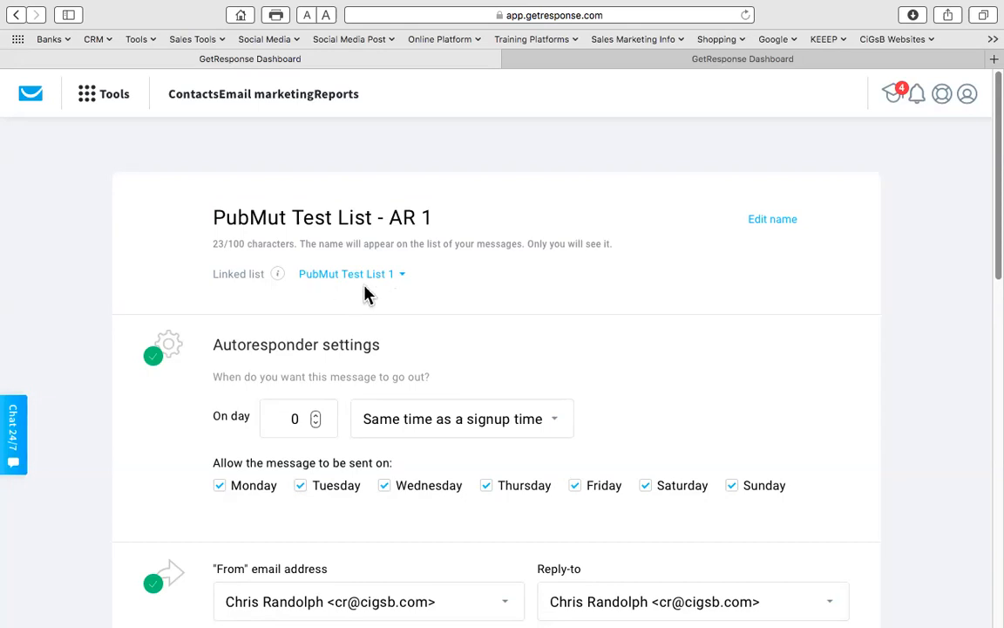
scroll(511, 319, down, 10)
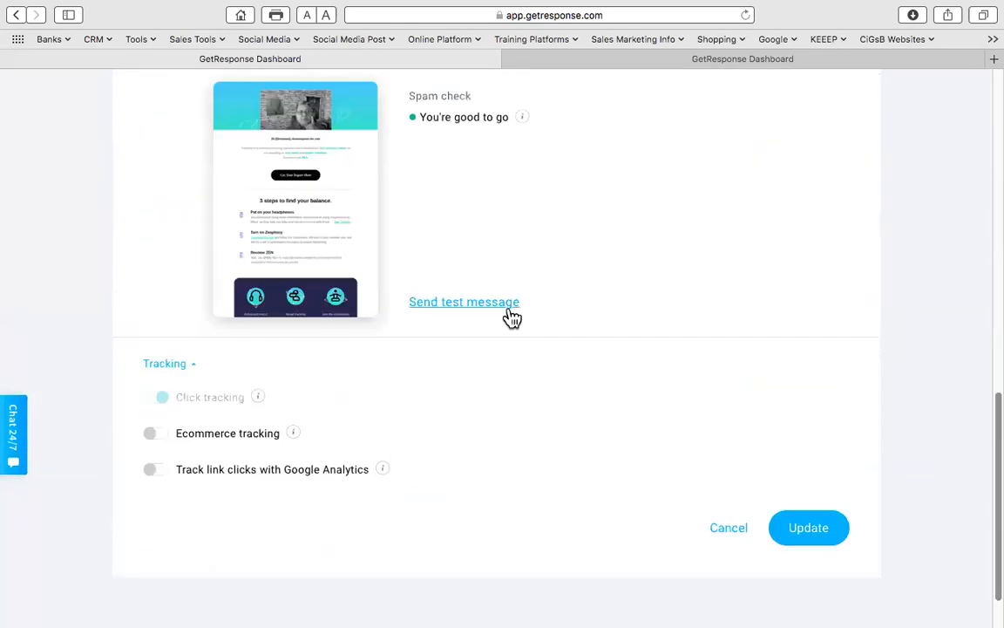
click(815, 530)
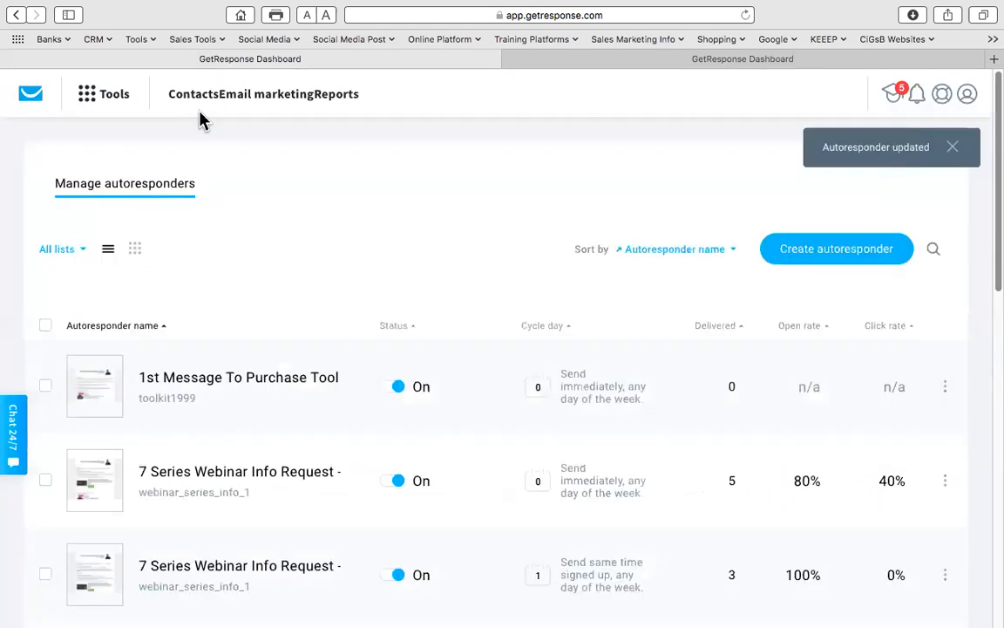
- Open Tools > Landing pages and filter the template gallery to the General category
click(87, 96)
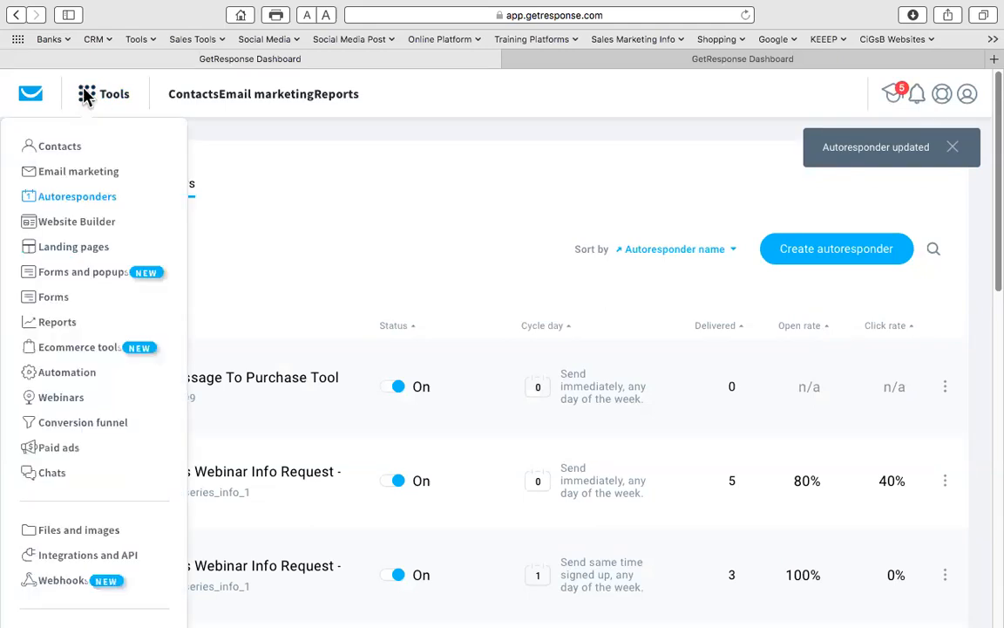
click(81, 249)
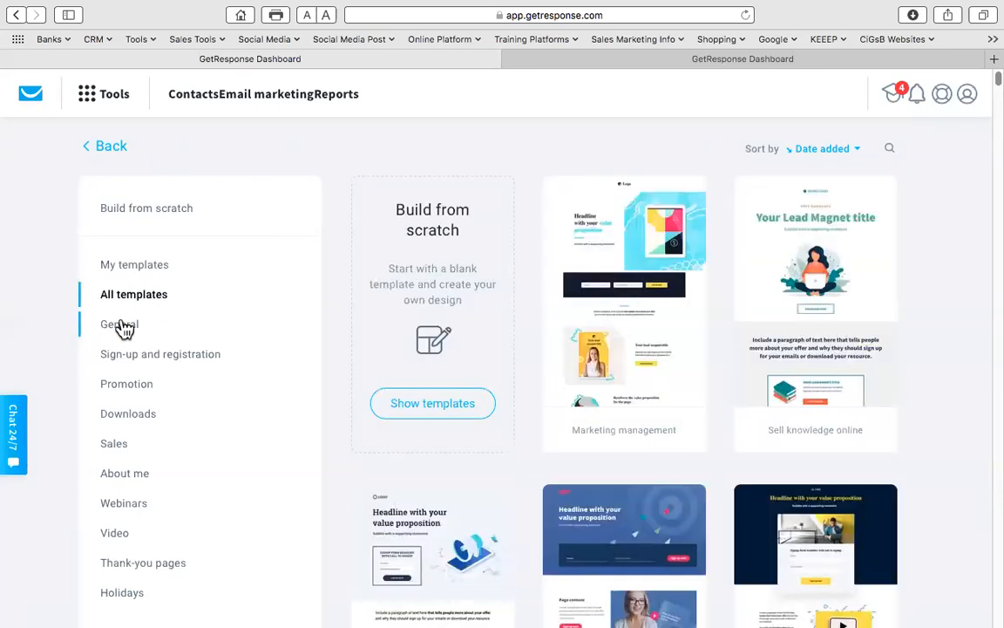
scroll(244, 346, down, 5)
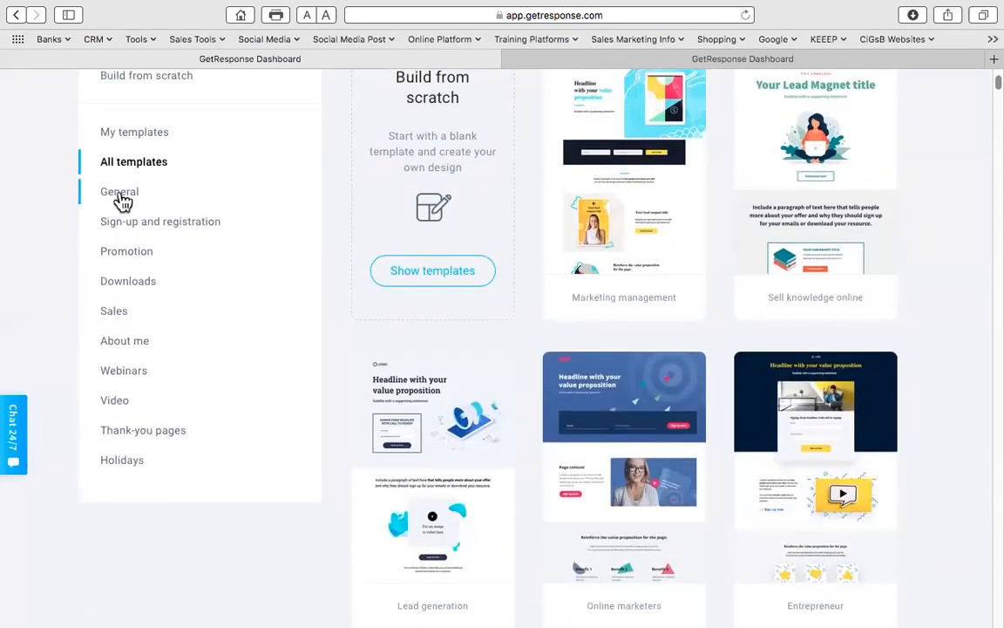
scroll(122, 202, up, 1)
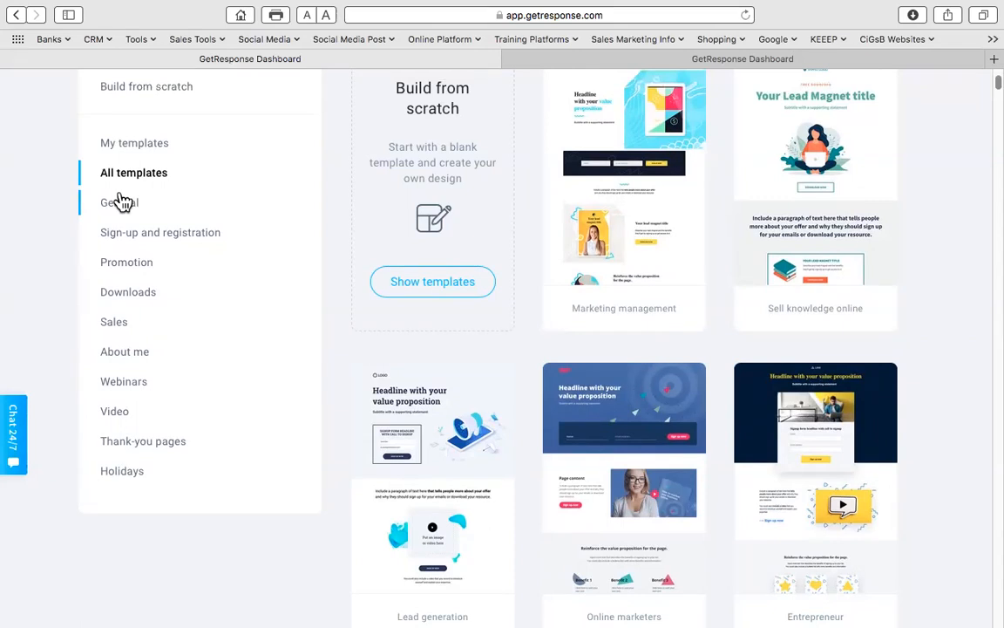
click(122, 201)
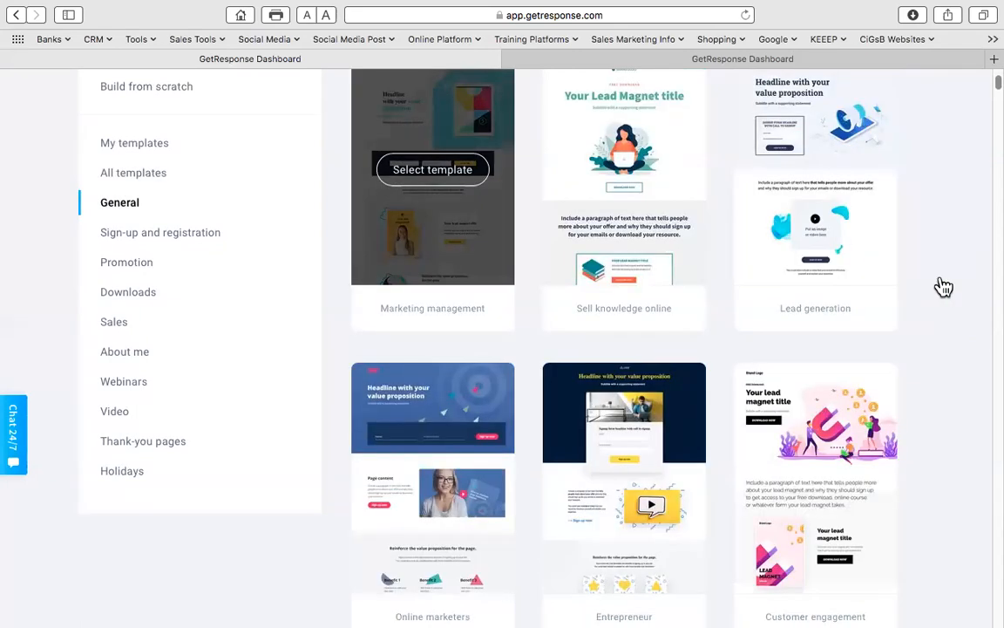
scroll(610, 314, down, 2)
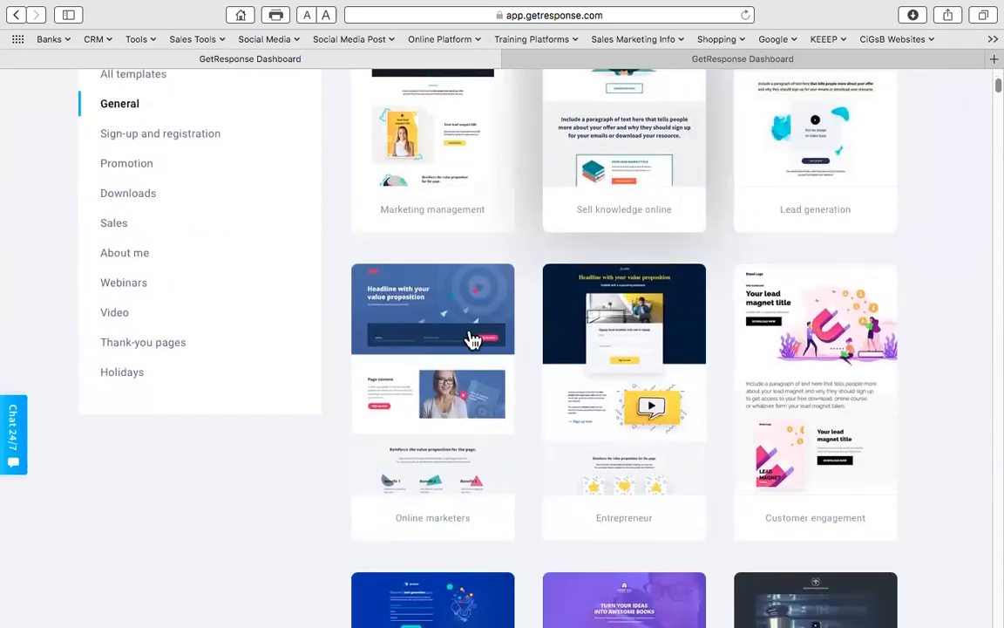
scroll(567, 283, up, 3)
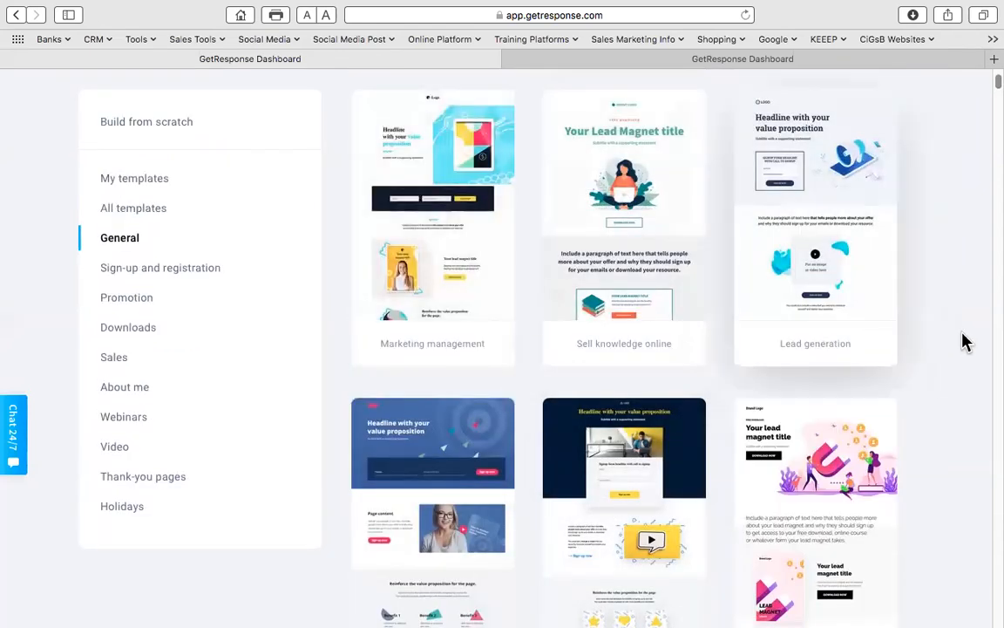
scroll(965, 342, down, 1)
scroll(968, 341, up, 1)
scroll(968, 341, down, 1)
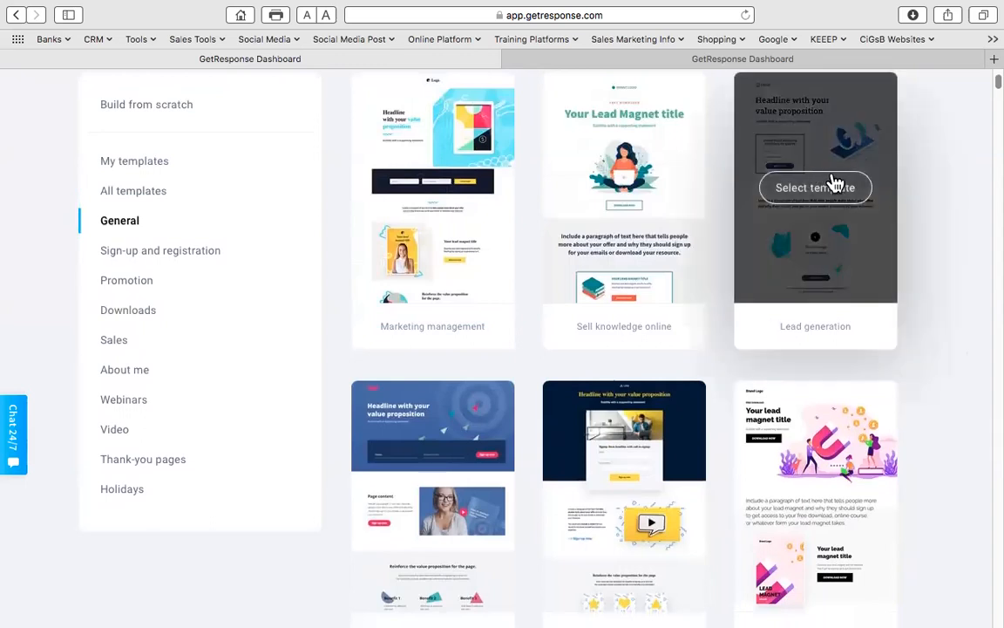
- Create a page named 'PubMut Test 1 - LP 1' from the Lead generation template
click(816, 188)
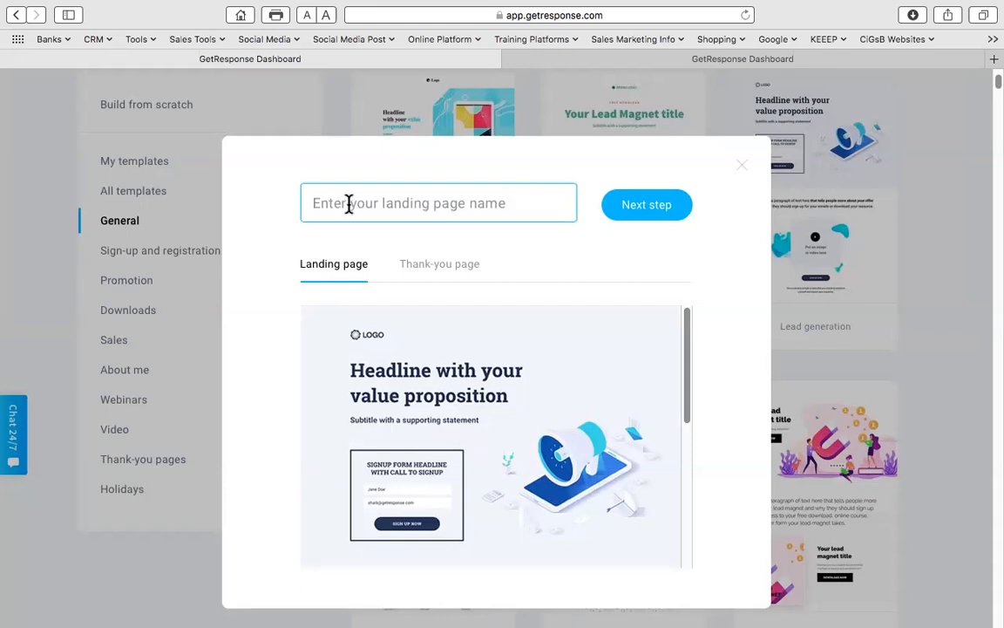
key(super+v)
key(super+a)
key(BackSpace)
text(P)
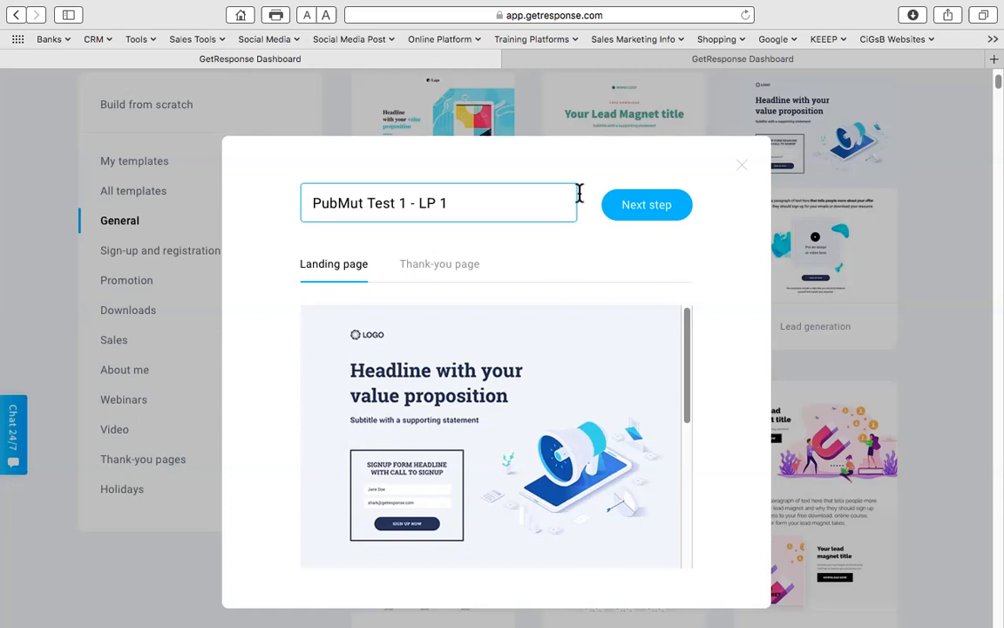
click(658, 205)
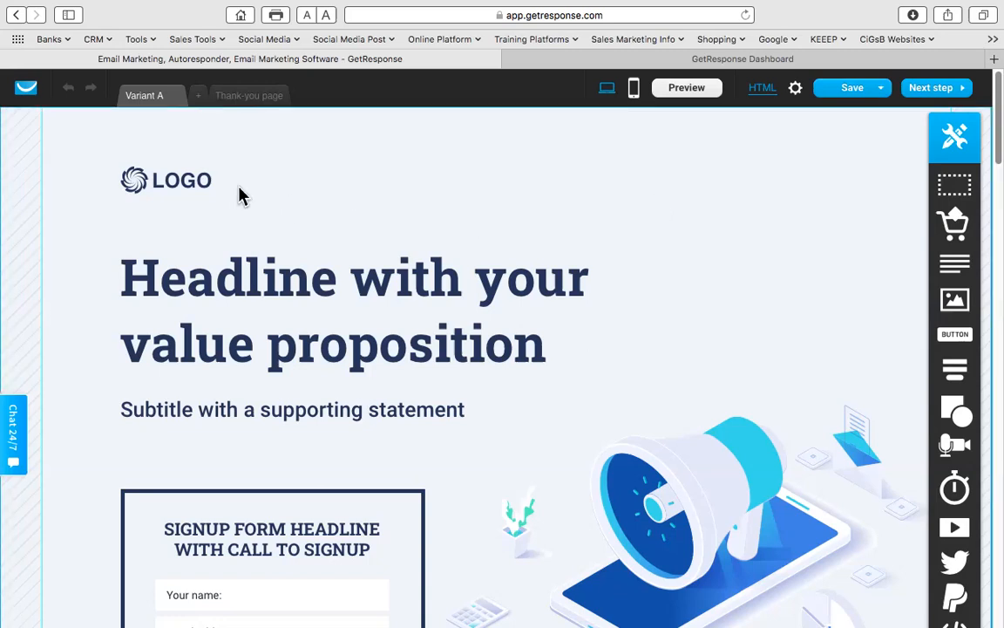
- Delete the LOGO placeholder and move the headline block to the top, widened and centred
click(159, 183)
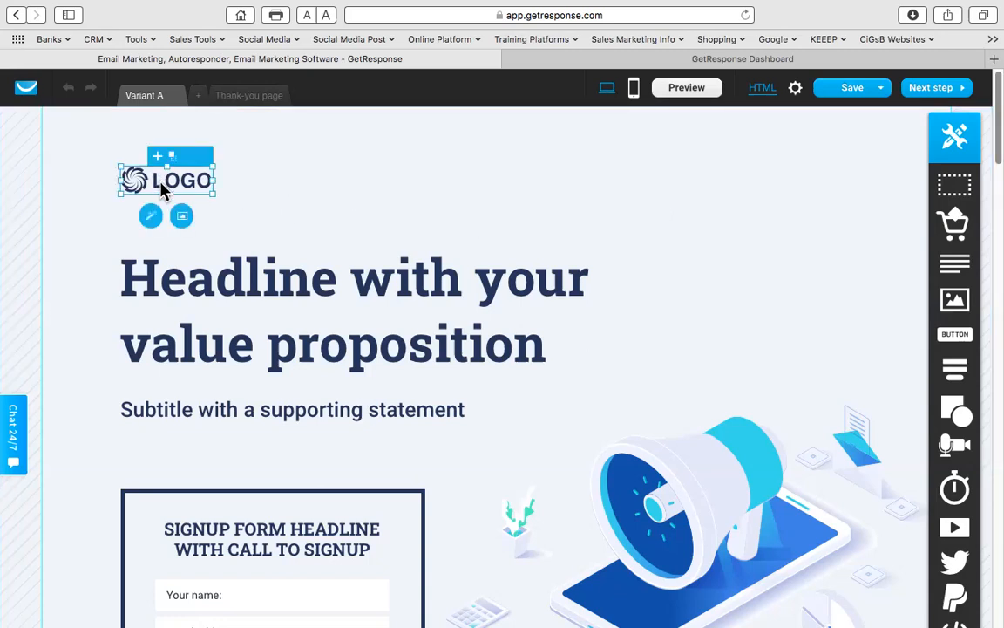
click(186, 143)
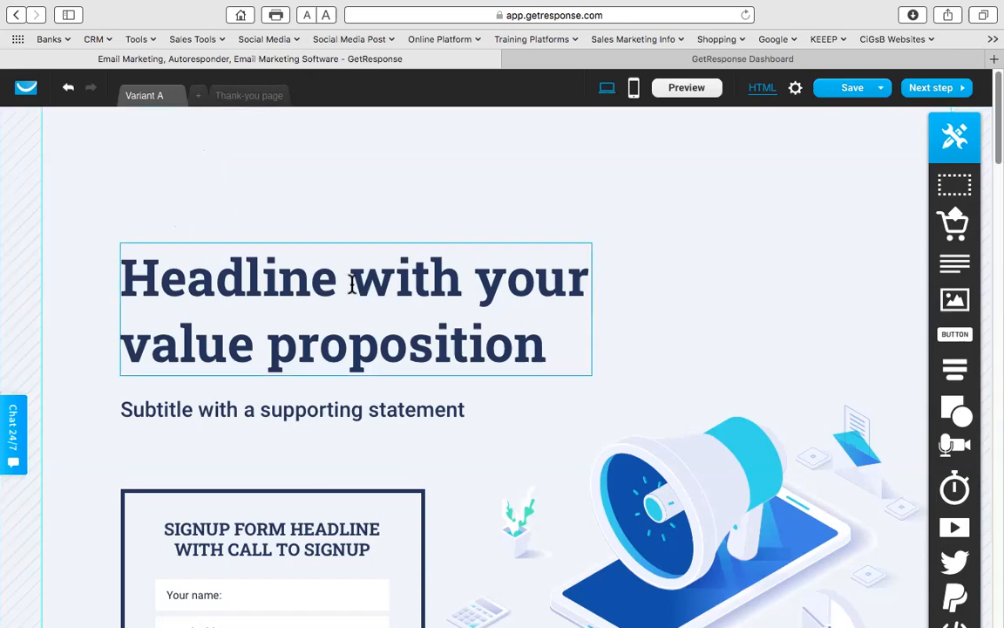
click(372, 261)
drag(366, 252, 330, 145)
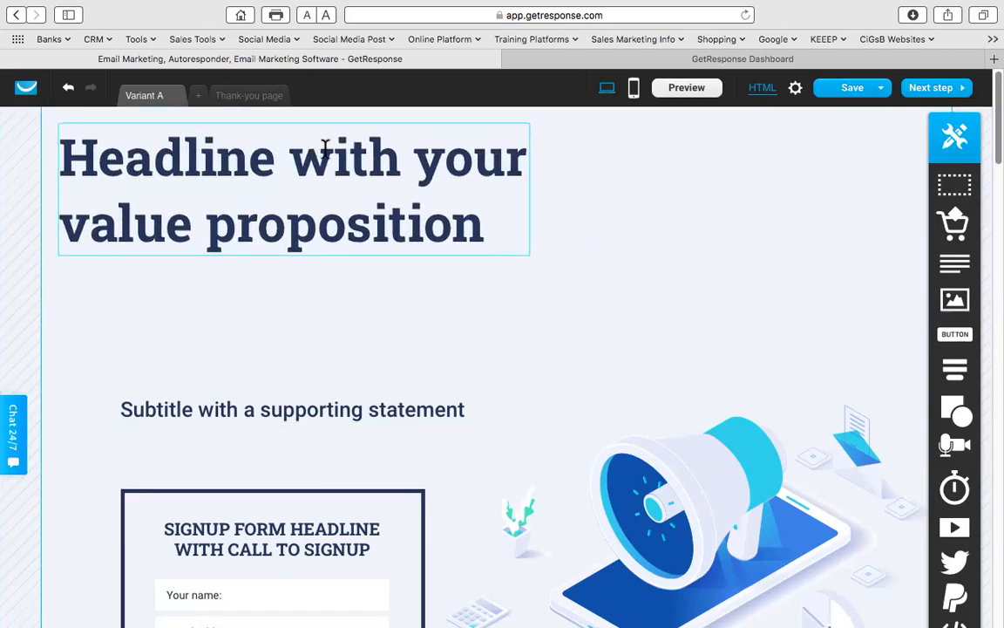
drag(542, 196, 917, 195)
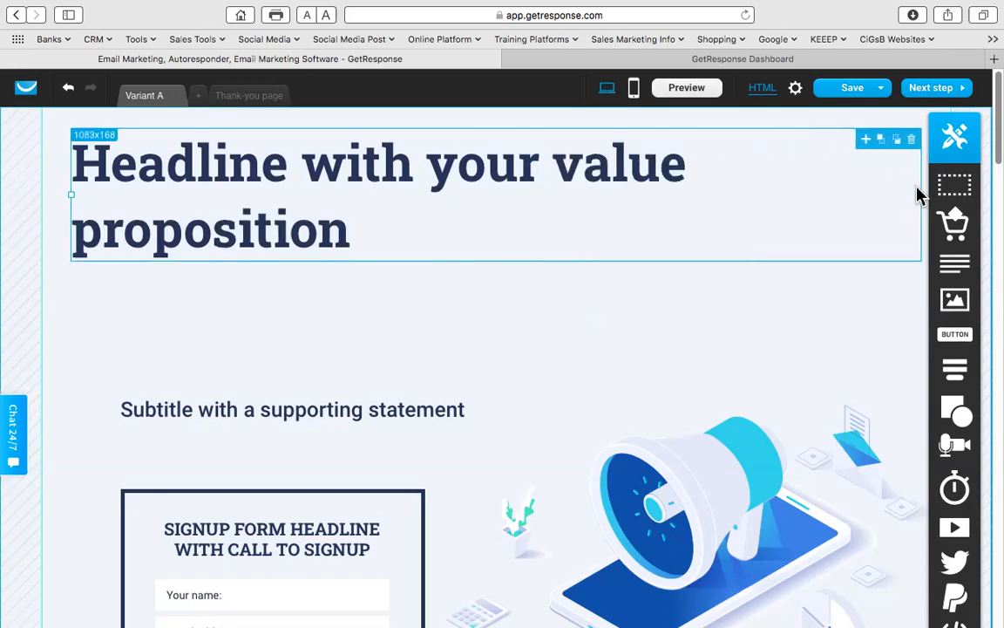
drag(329, 191, 74, 166)
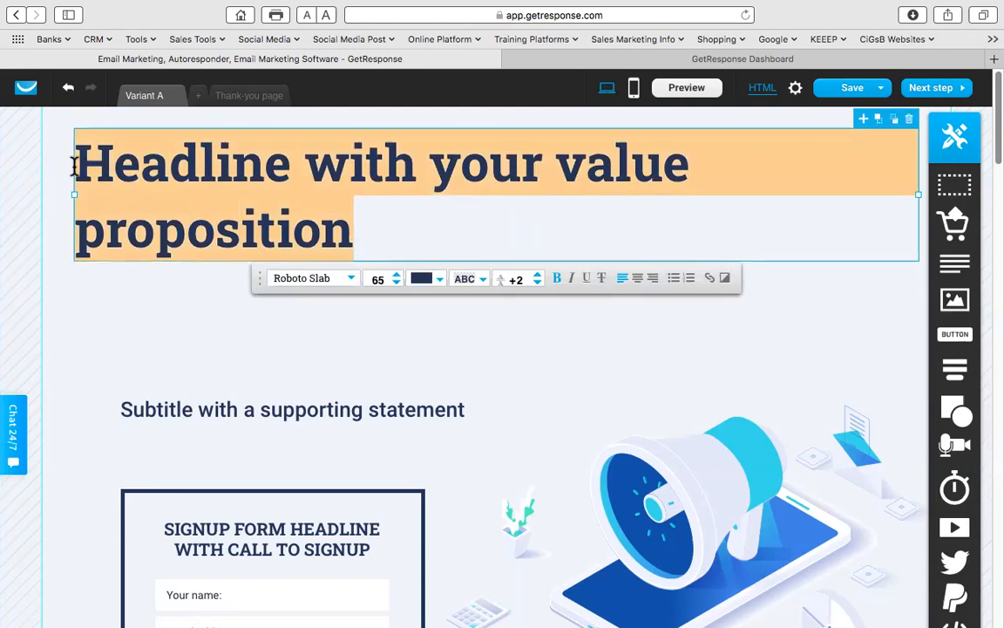
- Type the headline 'Do You Have Enough Funds To Retire Comfortably Now?'
text(Do You Have )
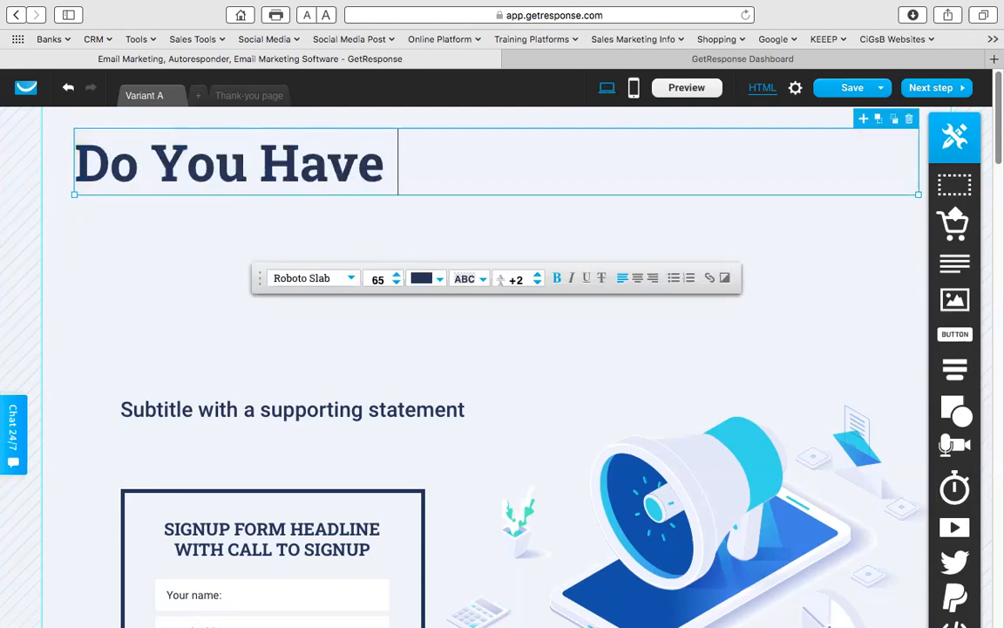
text(Eniugh Funds T)
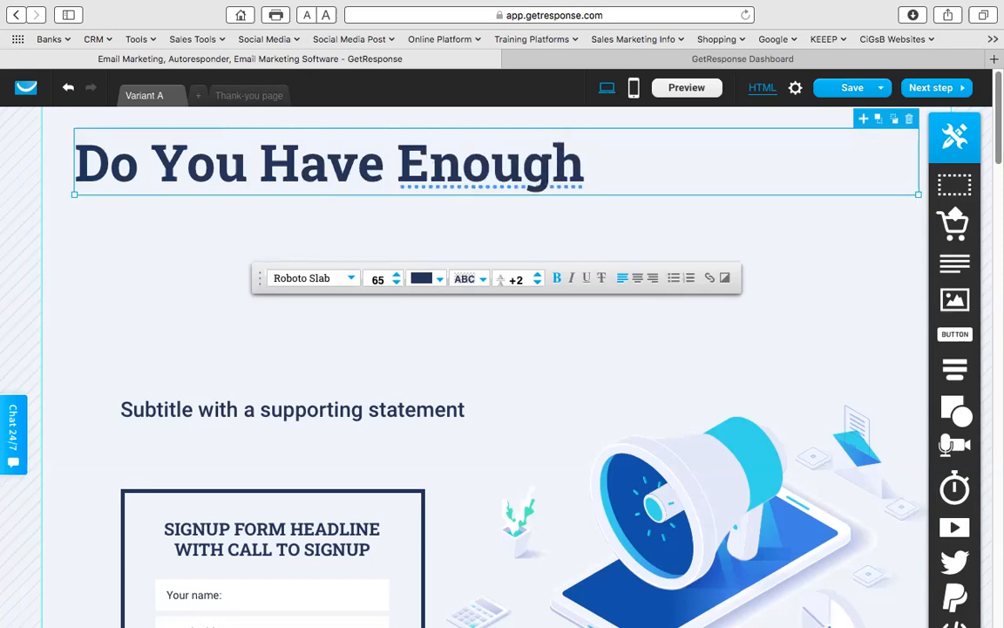
text(o Reiter)
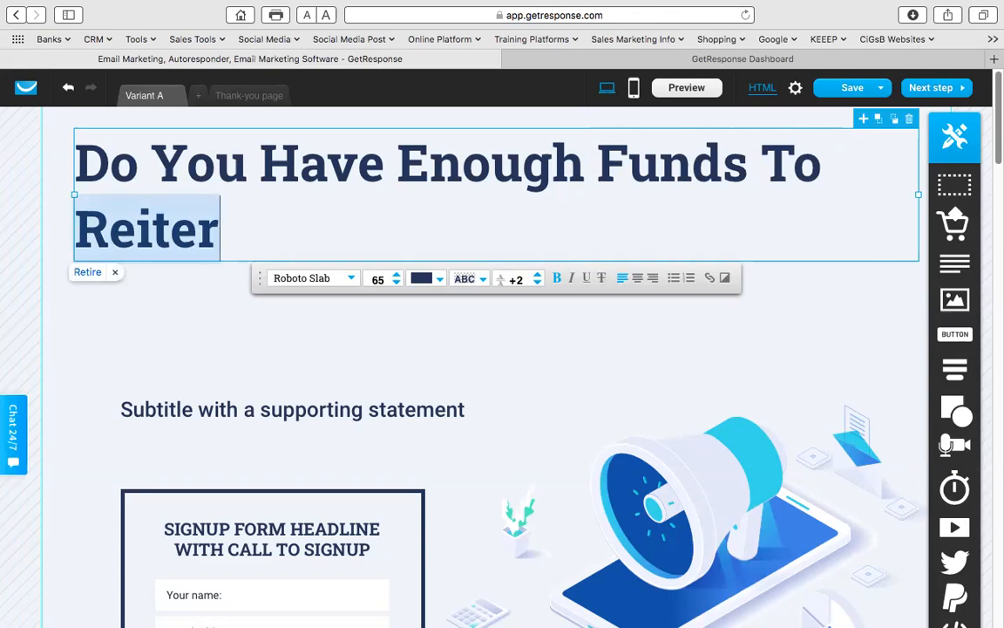
key(BackSpace)
key(BackSpace)
key(BackSpace)
key(BackSpace)
text(tir)
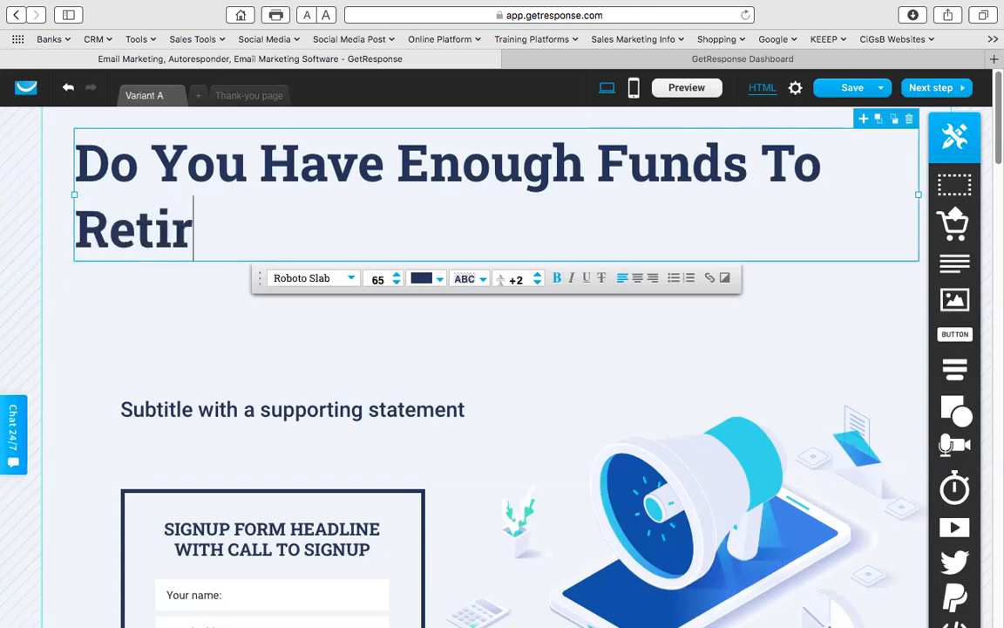
text(e Comfort)
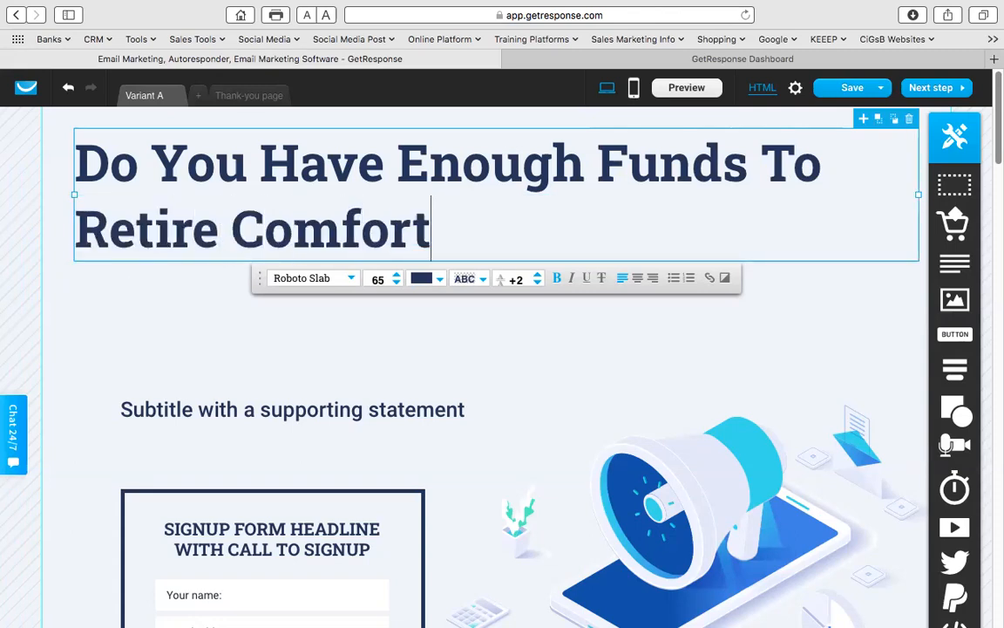
text(ably Now?)
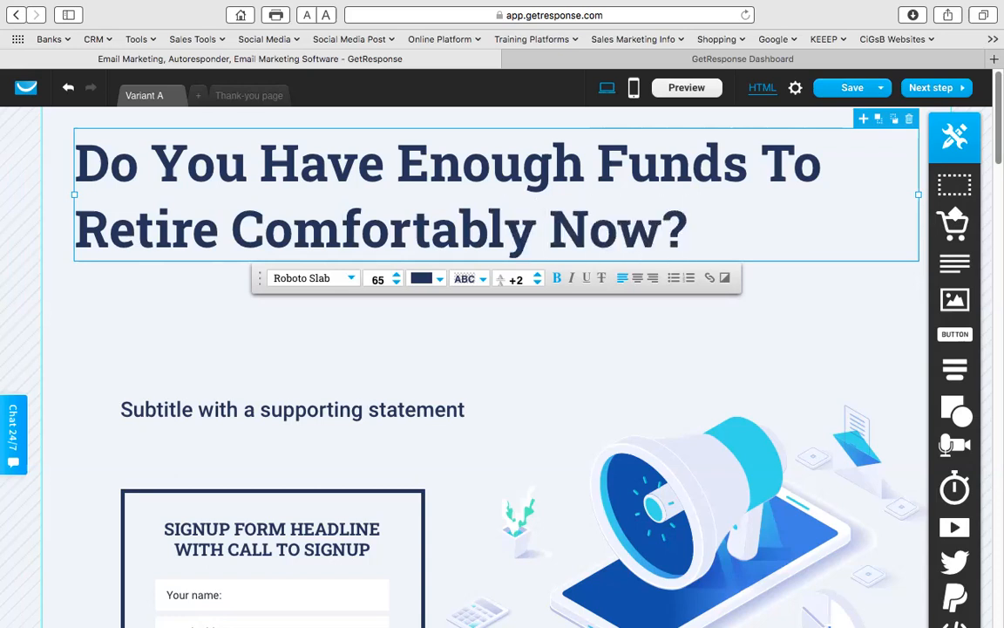
- Centre the headline, adjust its line spacing and colour it bright blue #1A08E4
drag(690, 228, 65, 164)
click(639, 279)
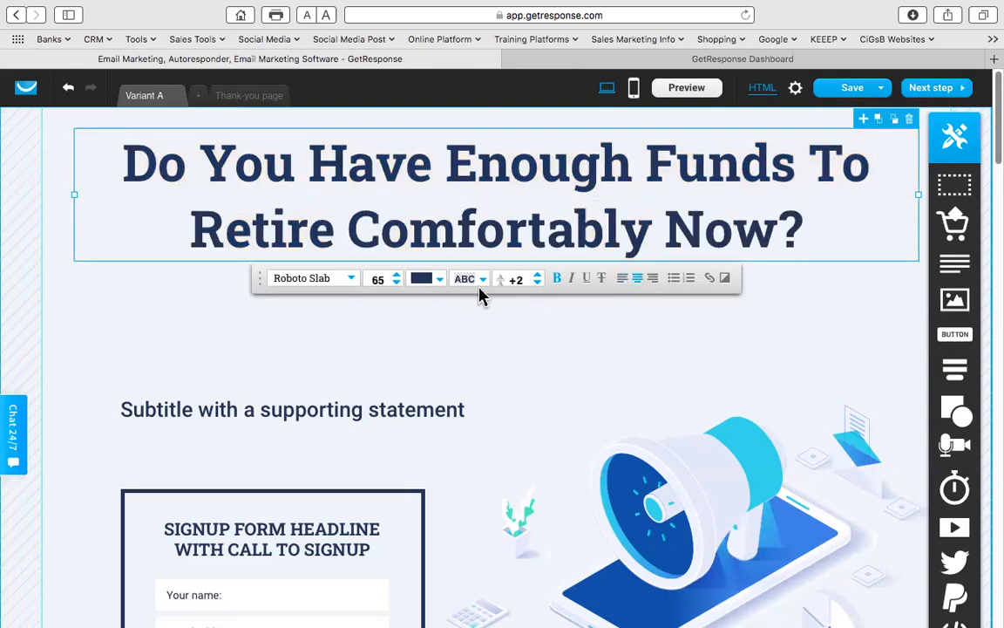
click(538, 276)
click(538, 276)
click(538, 276)
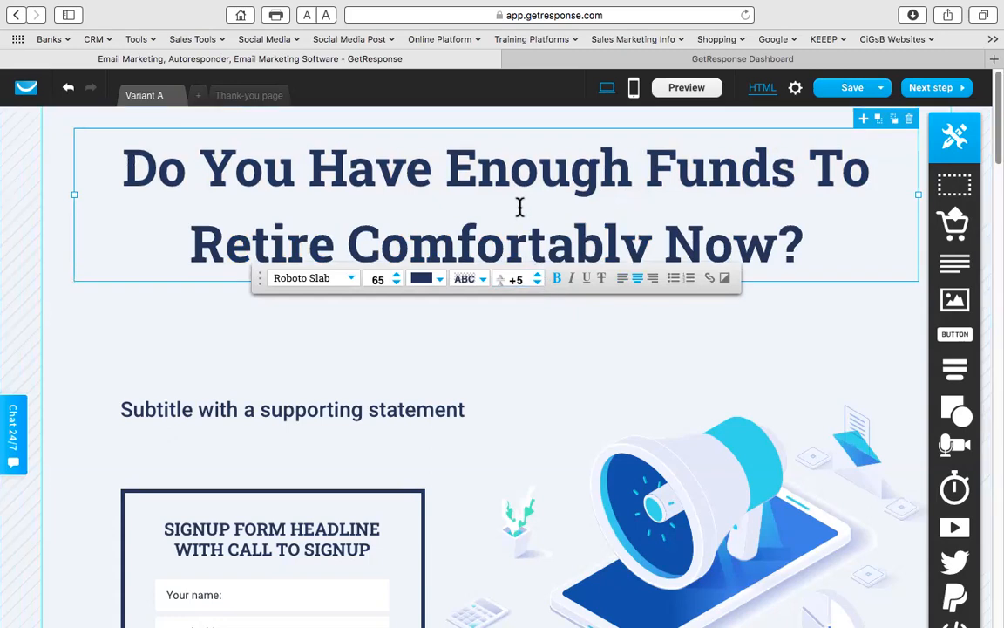
click(537, 282)
click(537, 282)
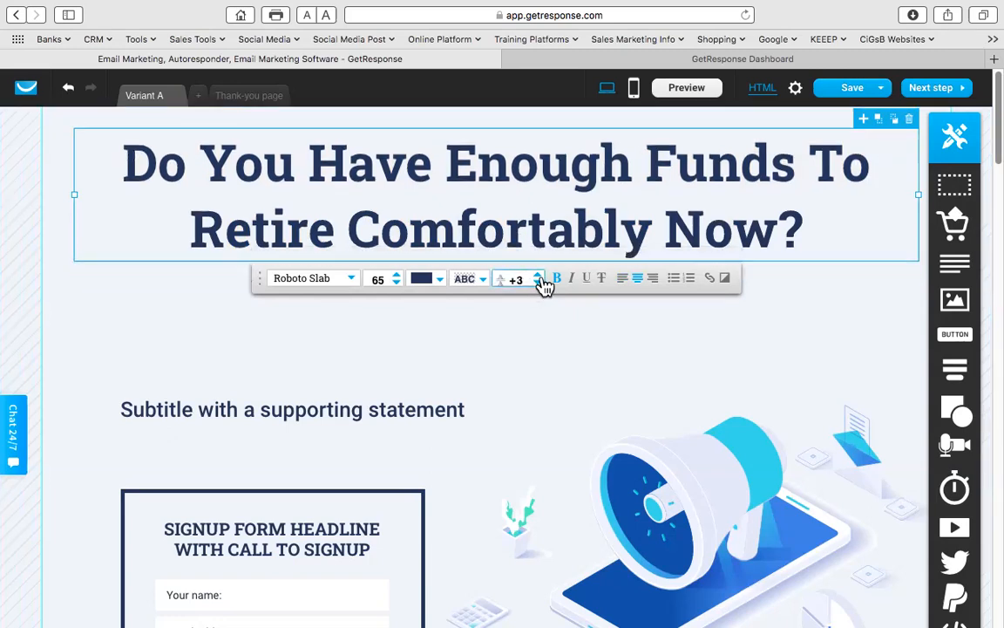
click(442, 286)
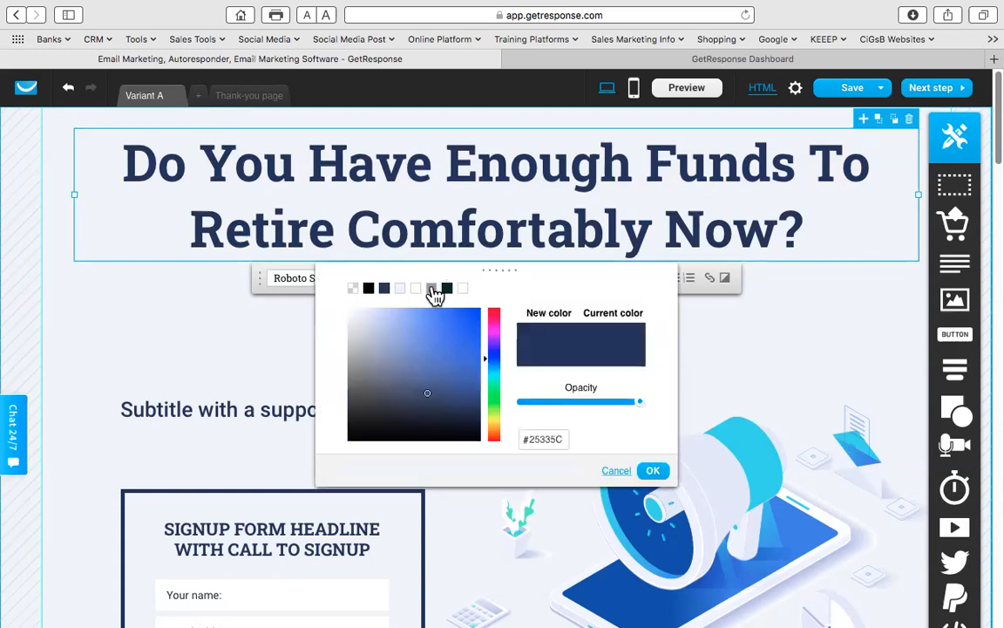
click(491, 348)
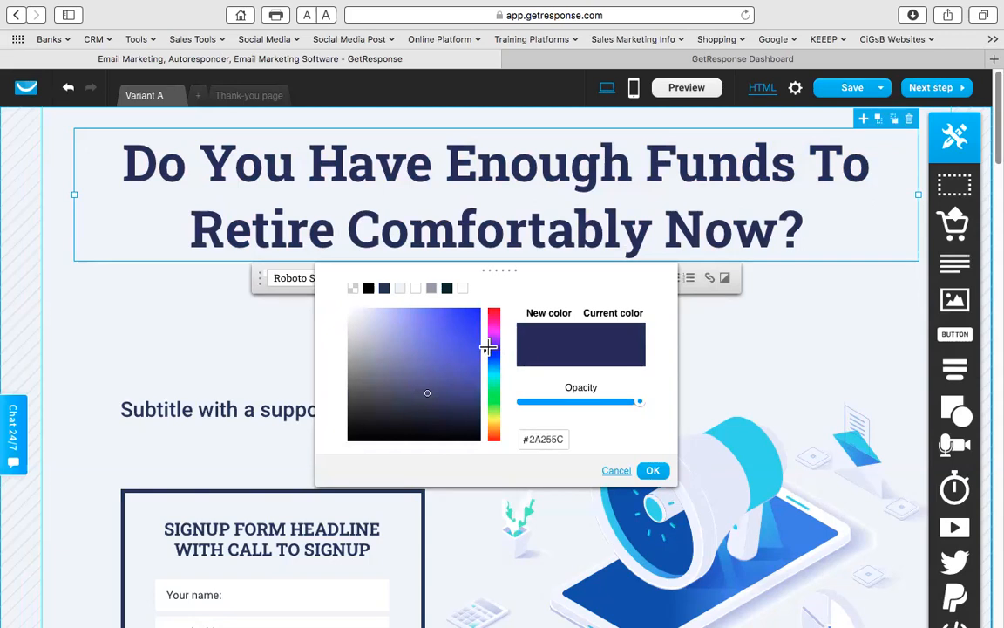
click(472, 321)
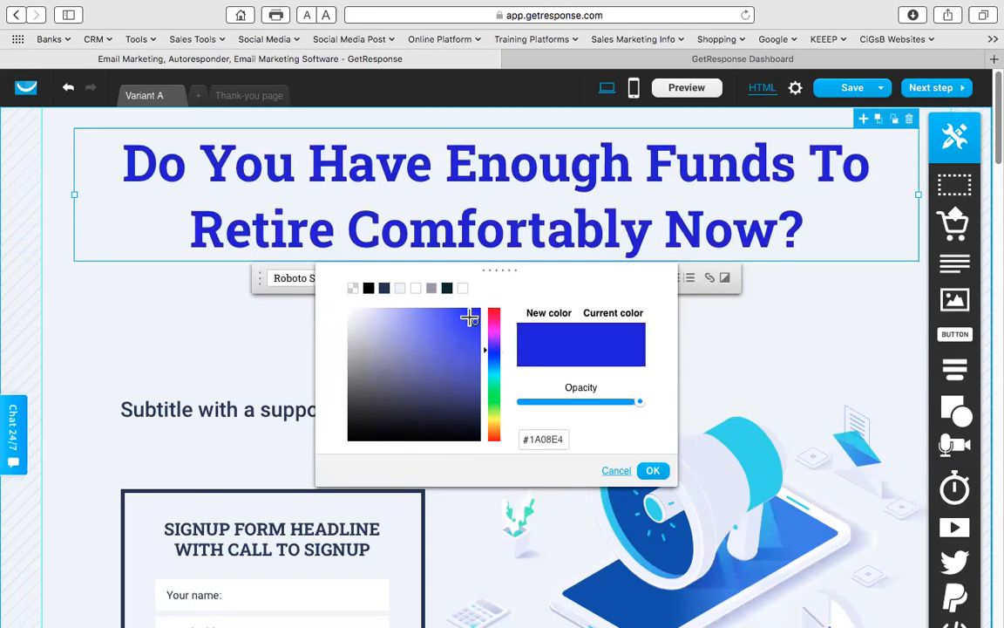
click(652, 471)
- Move the subtitle up below the headline and widen it across the page
click(815, 349)
mouse_move(320, 398)
mouse_down()
mouse_move(356, 331)
mouse_move(341, 298)
mouse_up()
drag(493, 301, 878, 303)
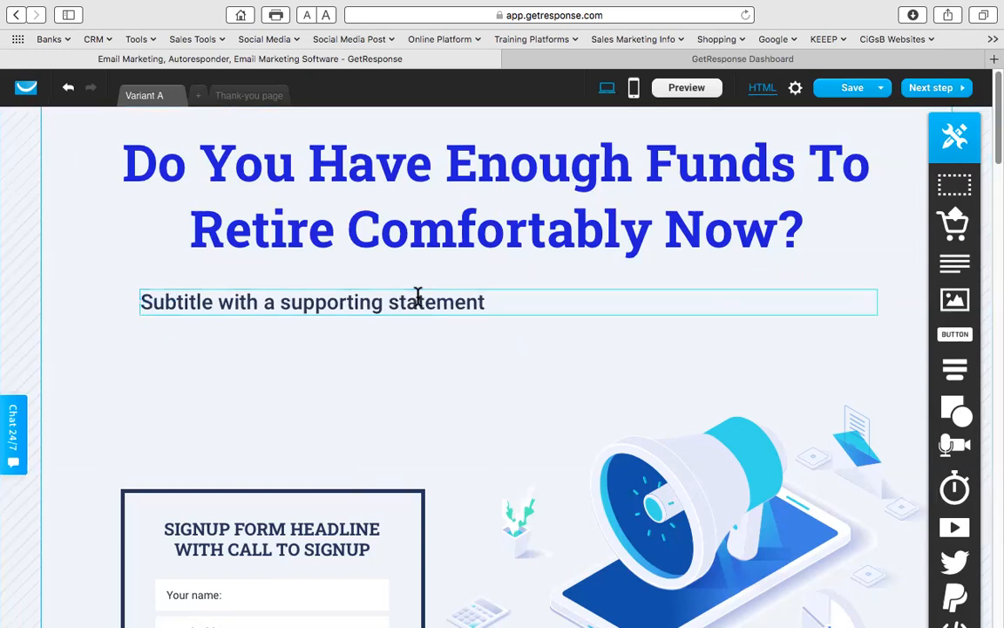
- Change the subtitle to 'Get Your Free Report On How You Can Make This Happen' in bold, centred 34-pt text
double_click(418, 296)
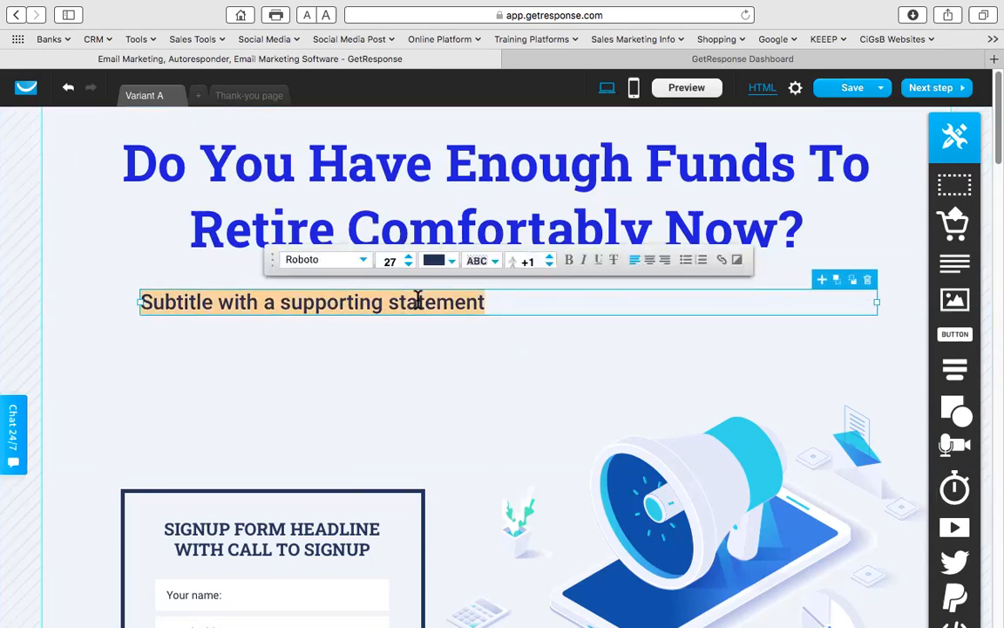
text(Get Your Fre)
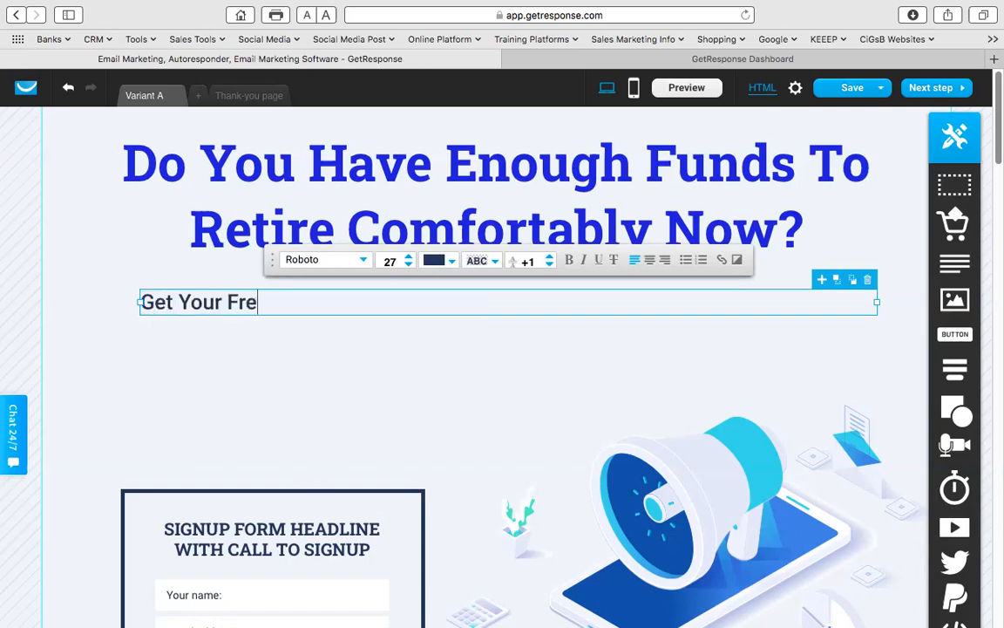
text(e Report On How You)
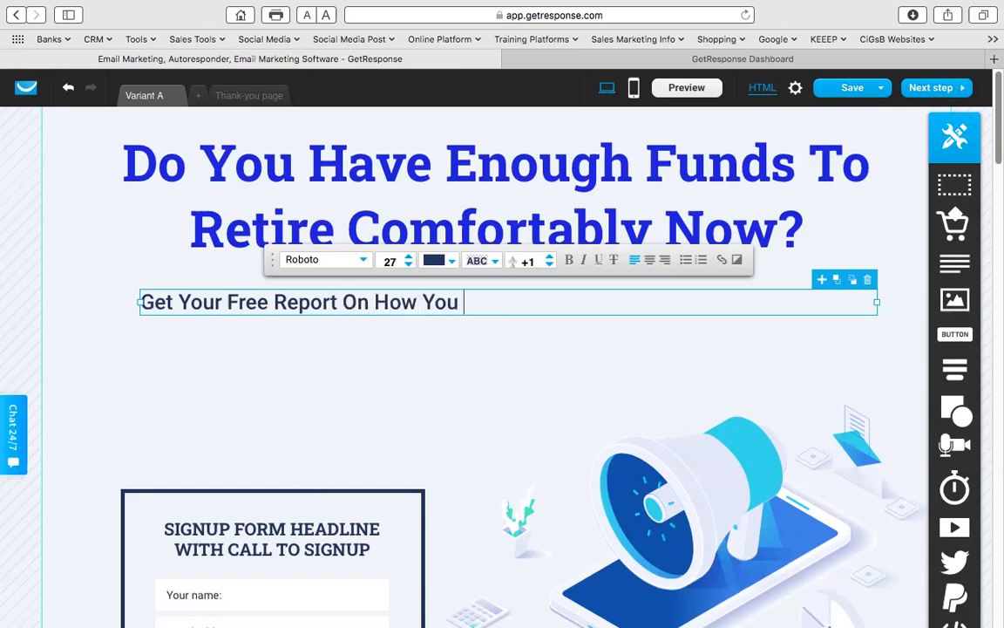
text( Can Make This Happen)
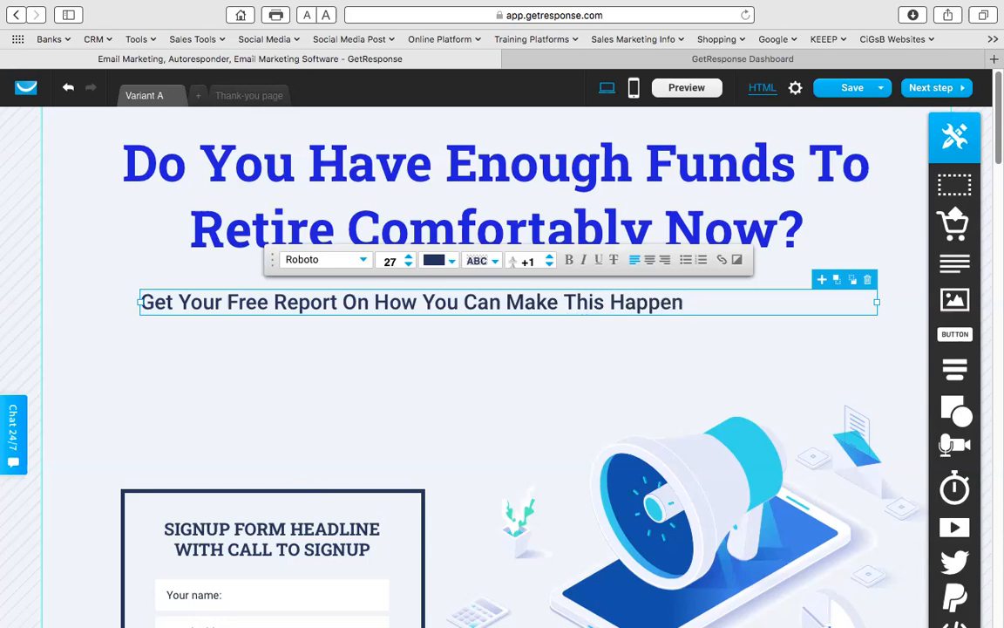
key(super+a)
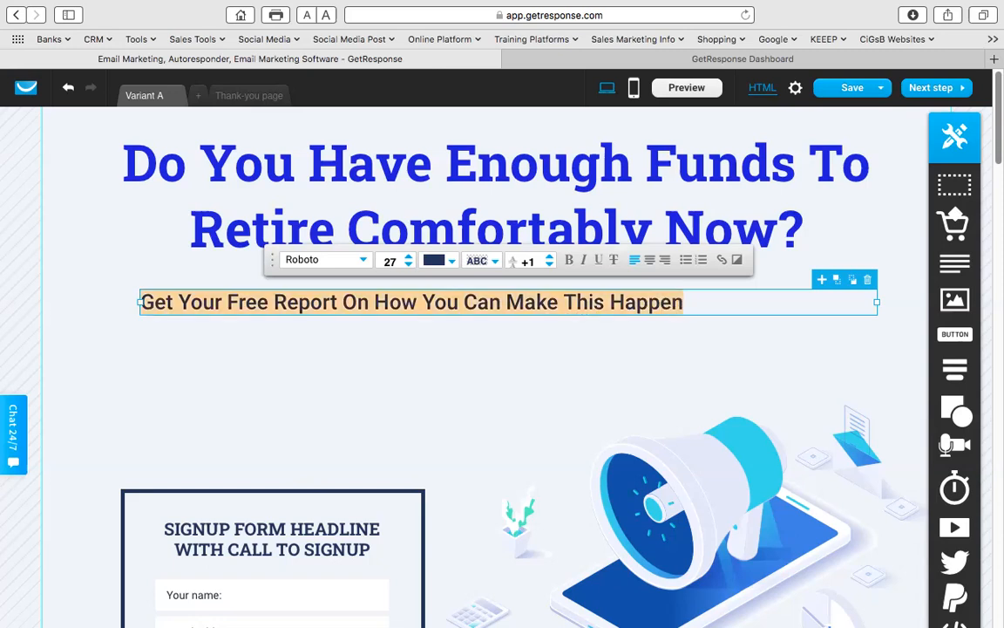
click(408, 258)
click(408, 258)
click(408, 258)
click(408, 258)
click(408, 258)
click(408, 258)
click(408, 258)
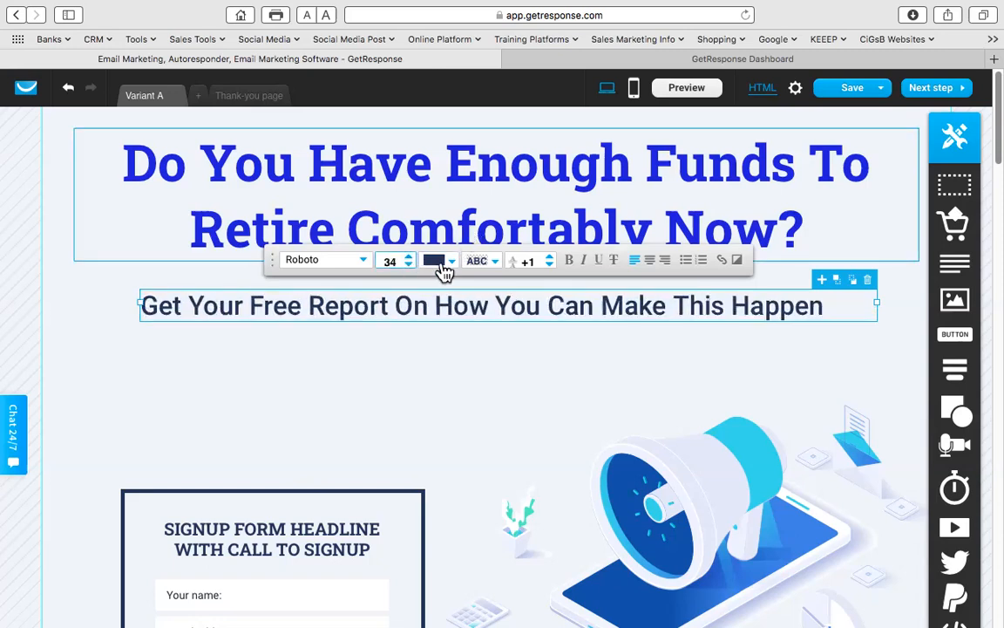
click(570, 261)
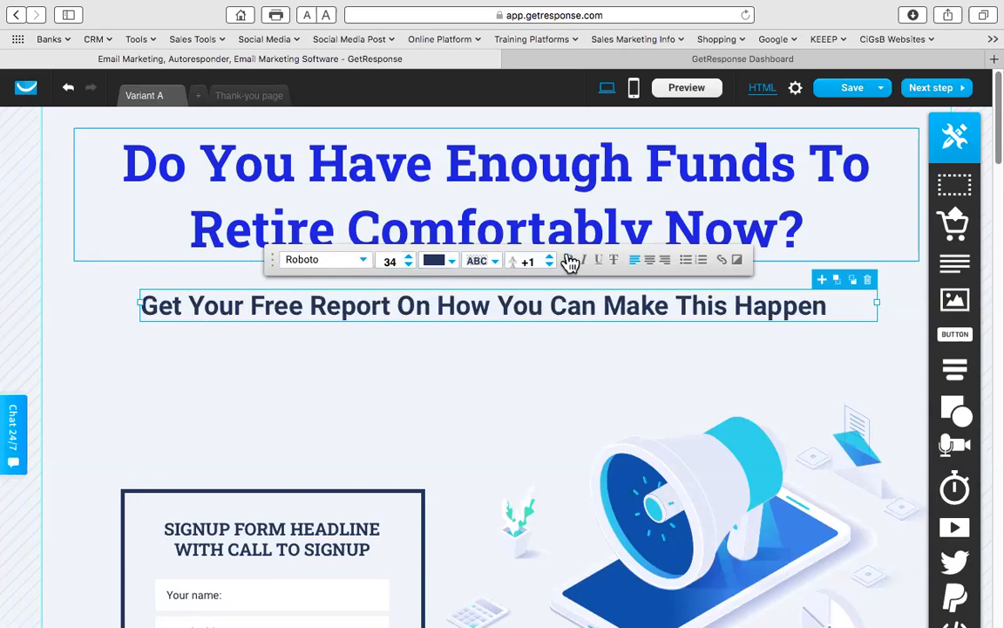
click(651, 260)
click(426, 376)
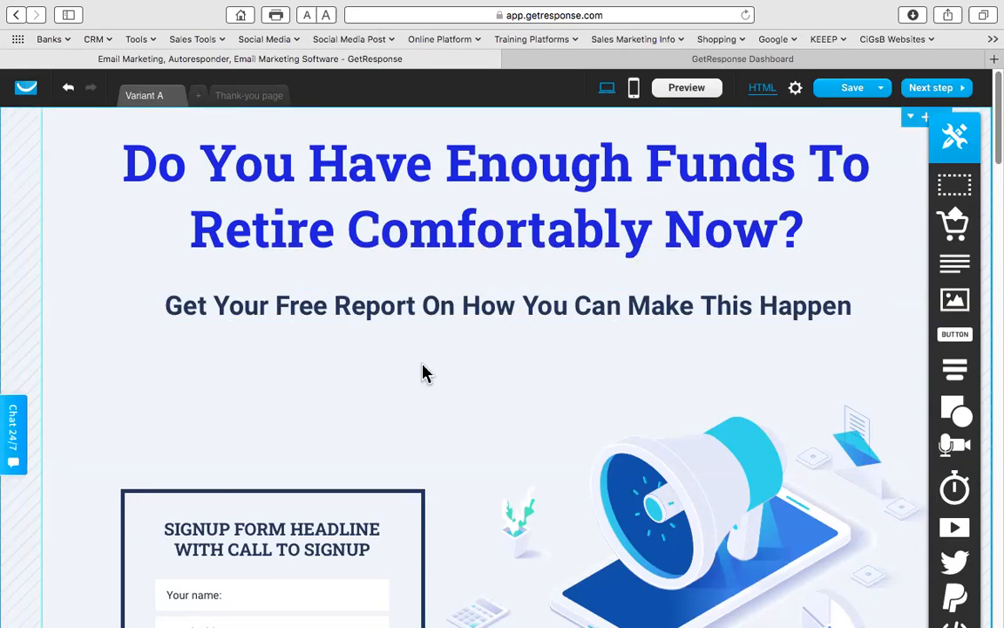
scroll(444, 394, down, 5)
- Replace the megaphone illustration with the brick-wall speaker photo from the file library and shrink it slightly
scroll(441, 394, down, 2)
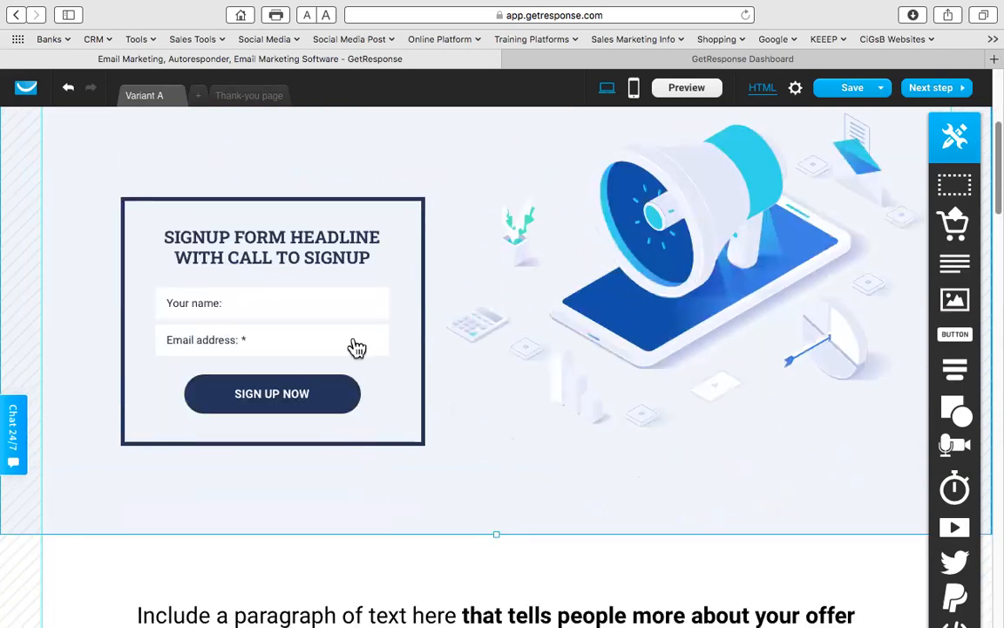
click(687, 229)
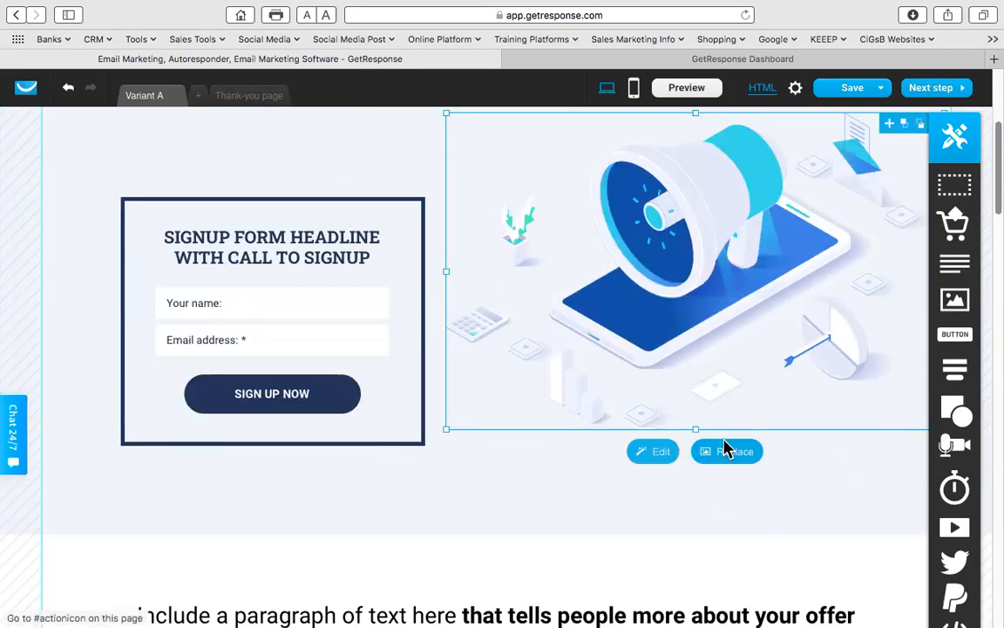
click(725, 450)
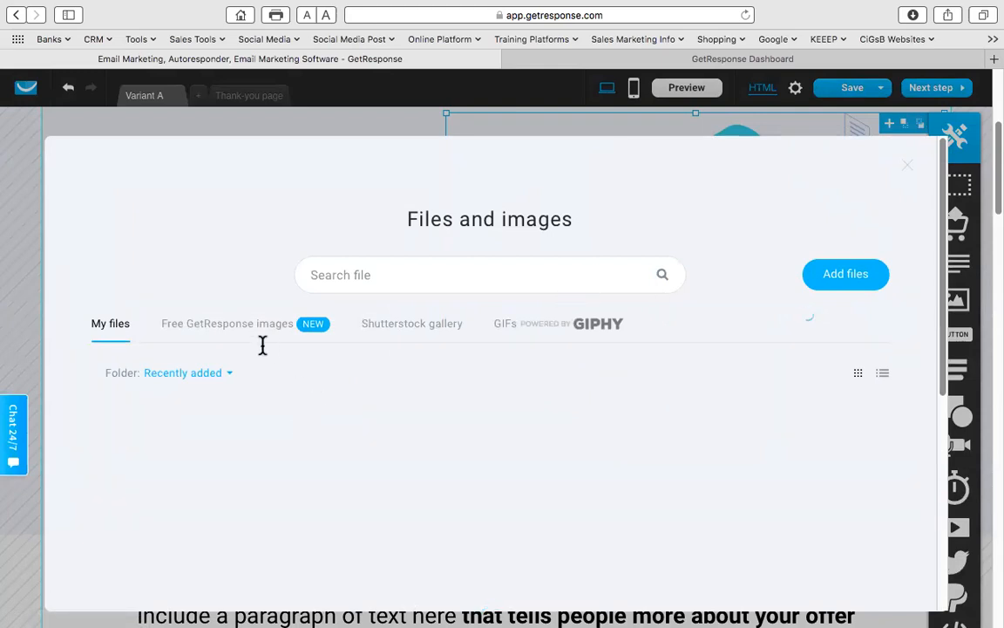
scroll(264, 357, down, 3)
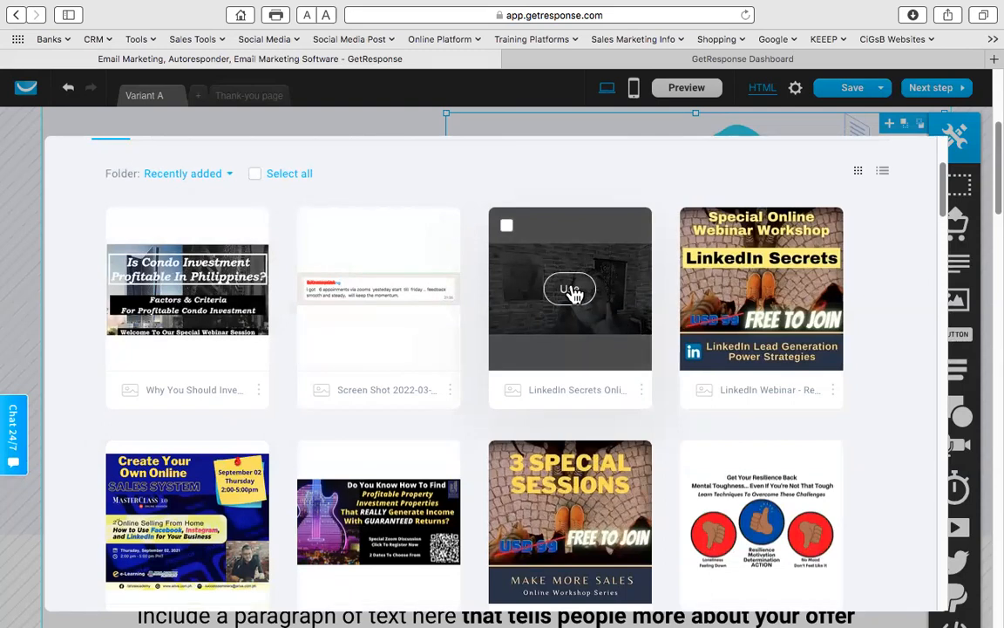
click(571, 291)
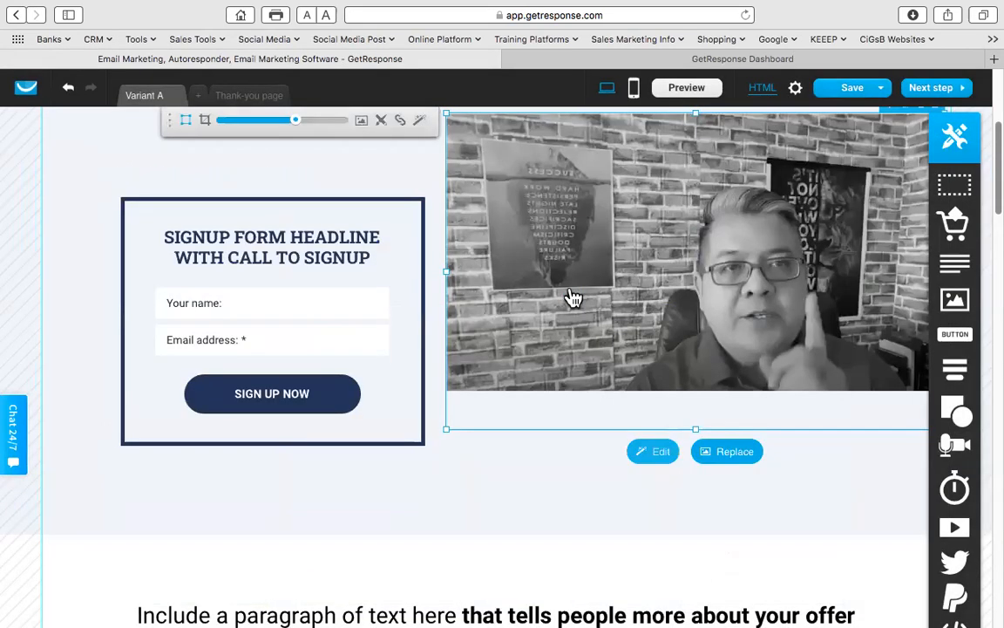
scroll(501, 353, up, 4)
scroll(498, 362, down, 3)
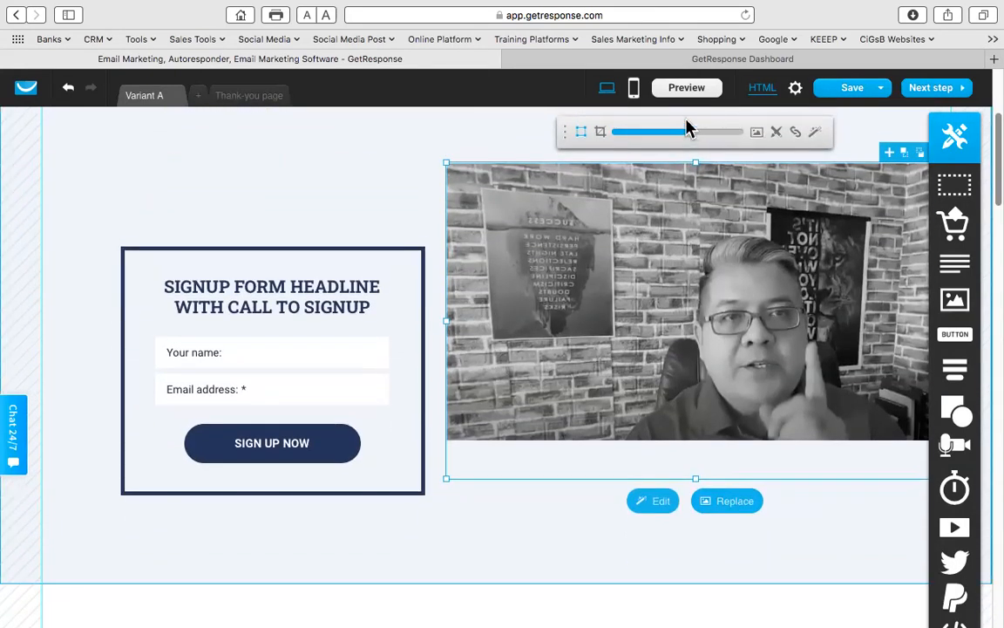
drag(691, 132, 684, 137)
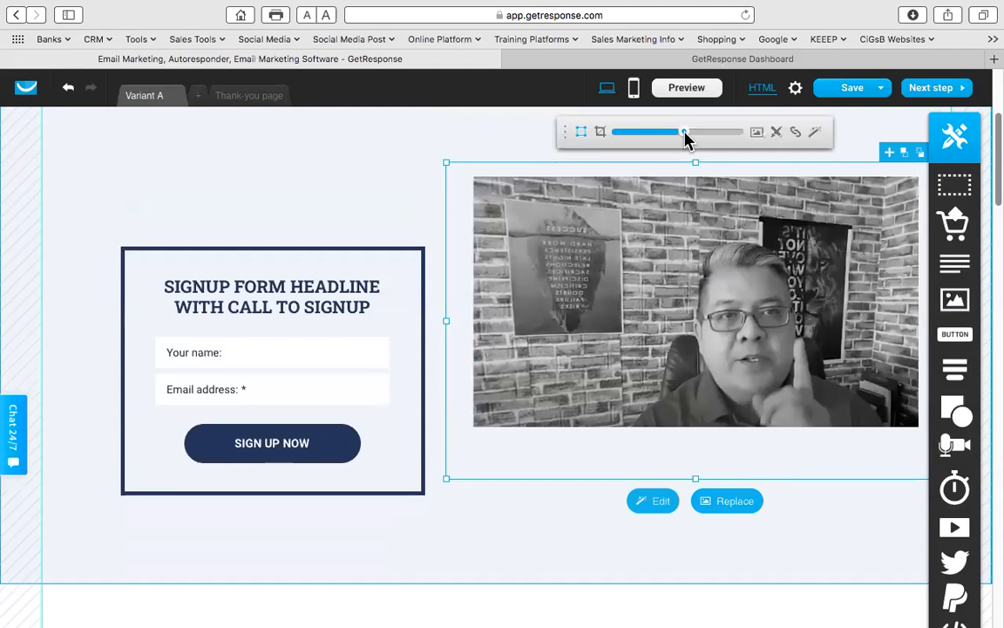
click(409, 185)
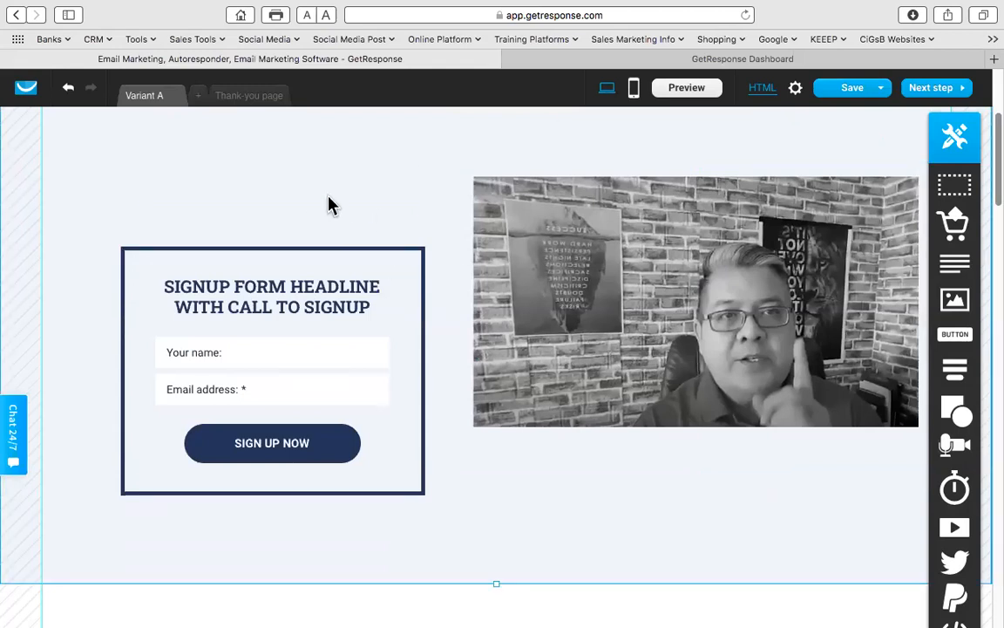
- Shorten the section that holds the signup form
scroll(330, 204, up, 2)
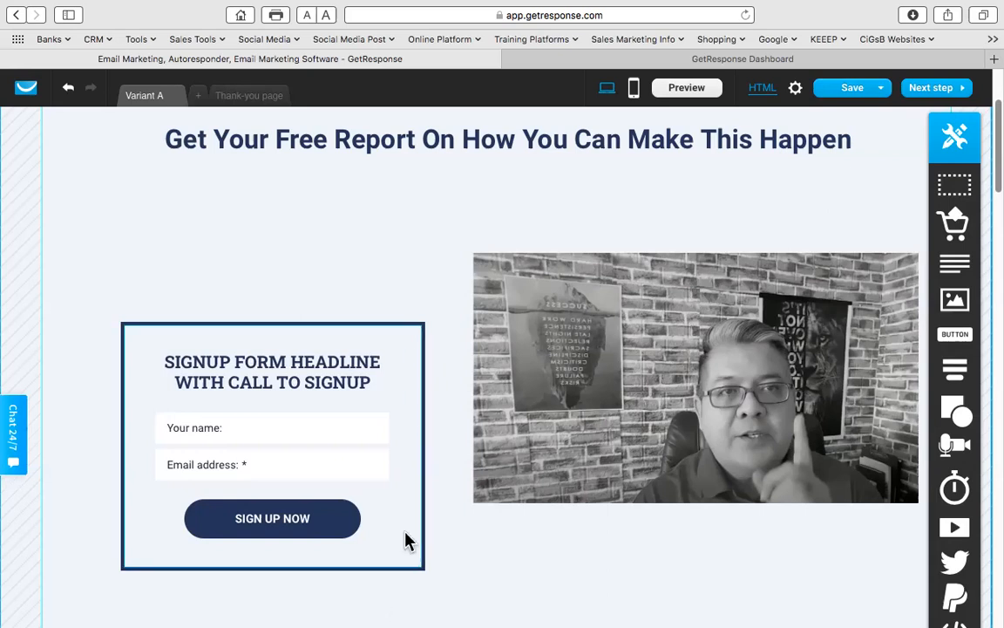
scroll(393, 488, down, 5)
drag(498, 457, 502, 388)
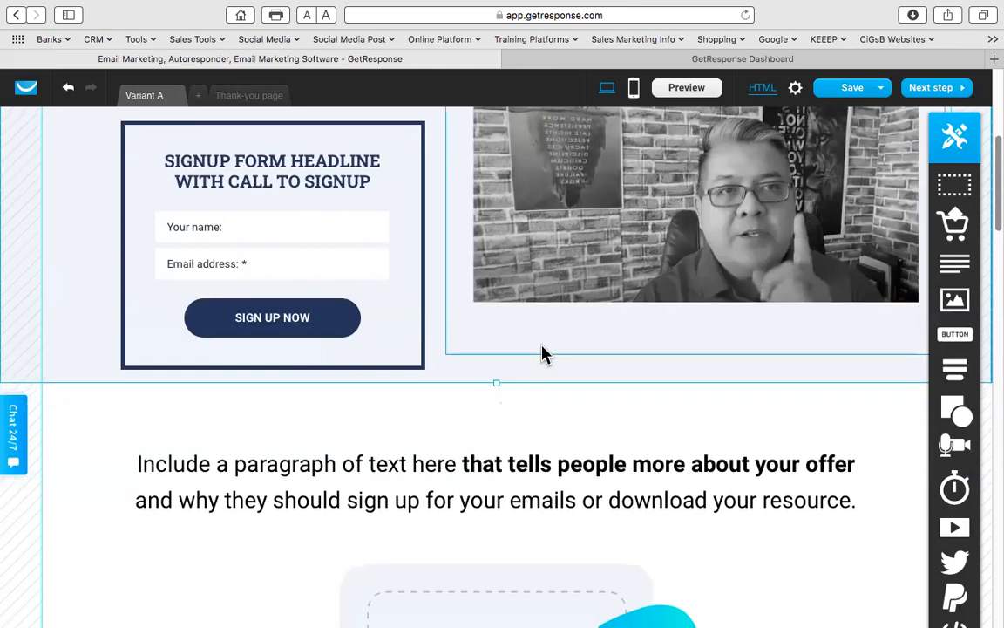
scroll(542, 352, up, 3)
- Move the signup form's headline up inside the form
click(218, 318)
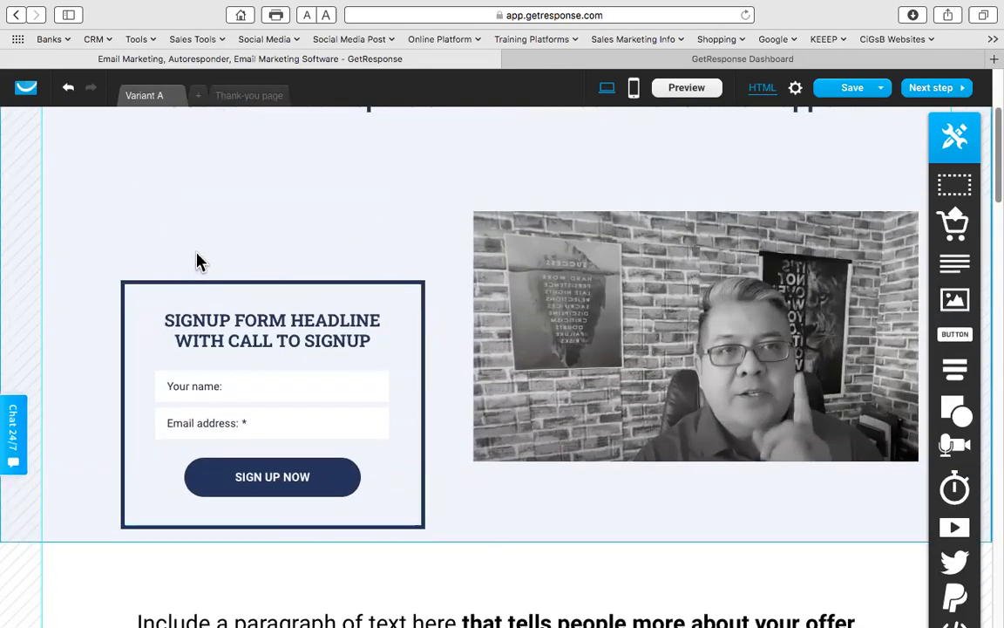
click(159, 231)
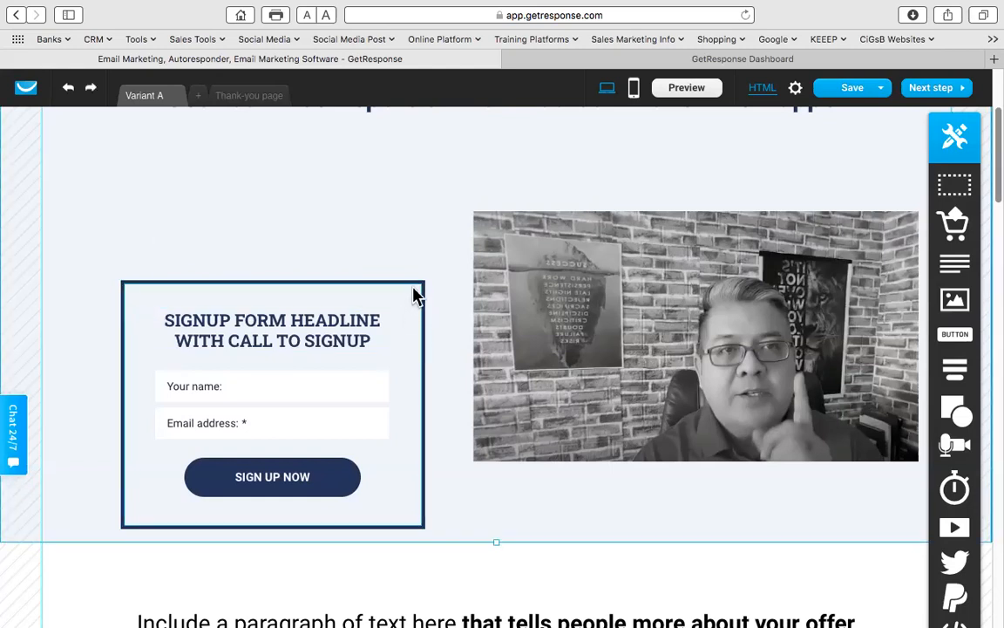
click(380, 303)
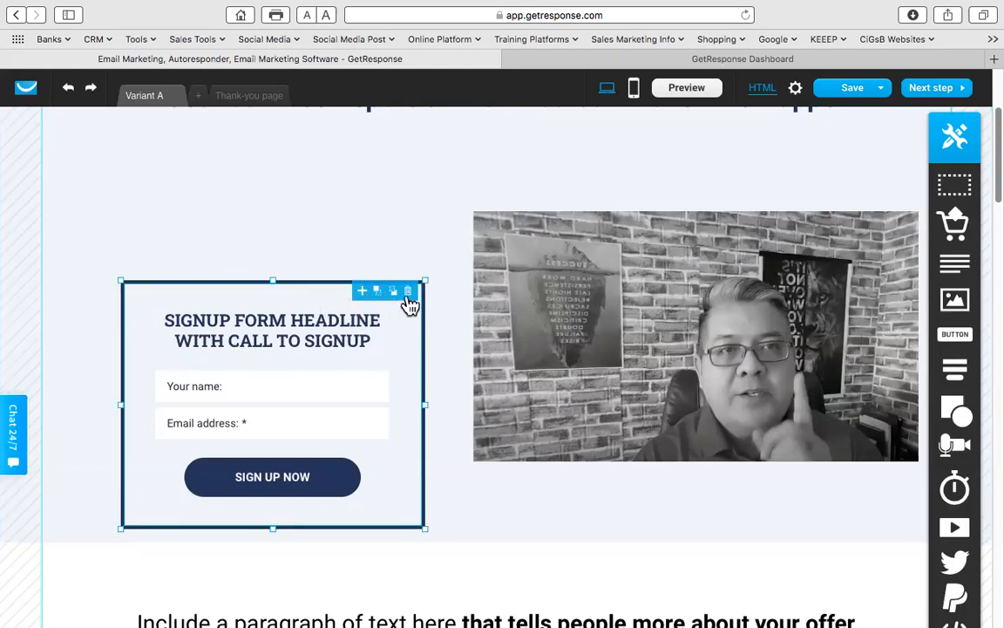
click(309, 321)
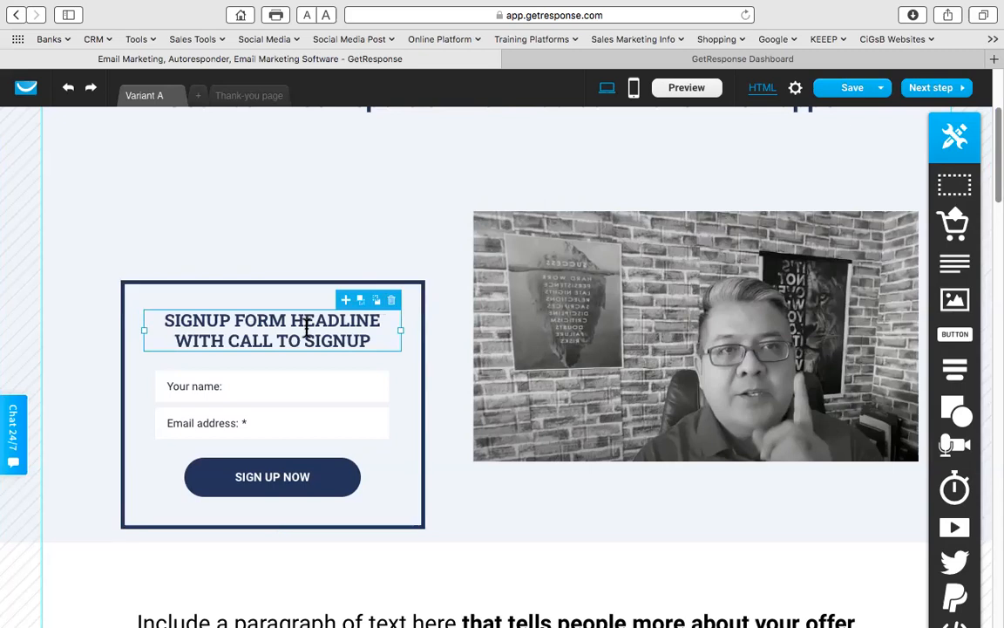
click(301, 383)
click(328, 369)
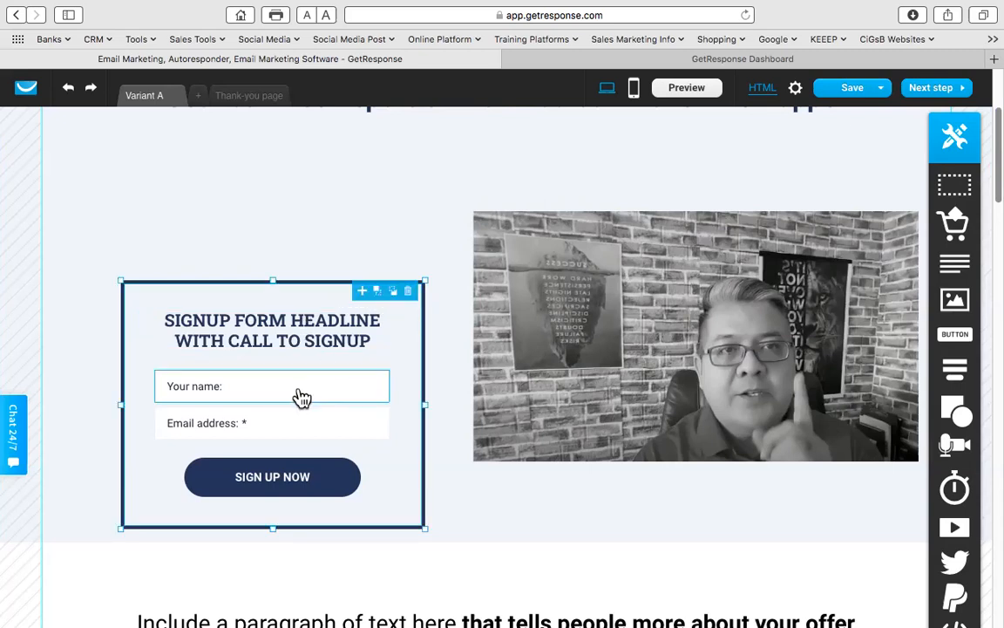
click(284, 427)
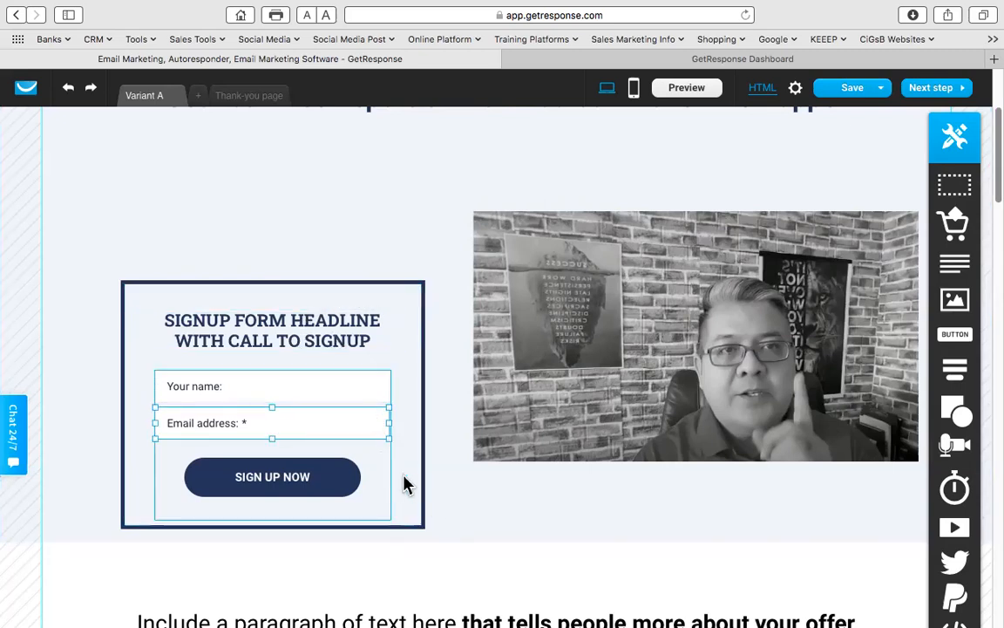
click(377, 444)
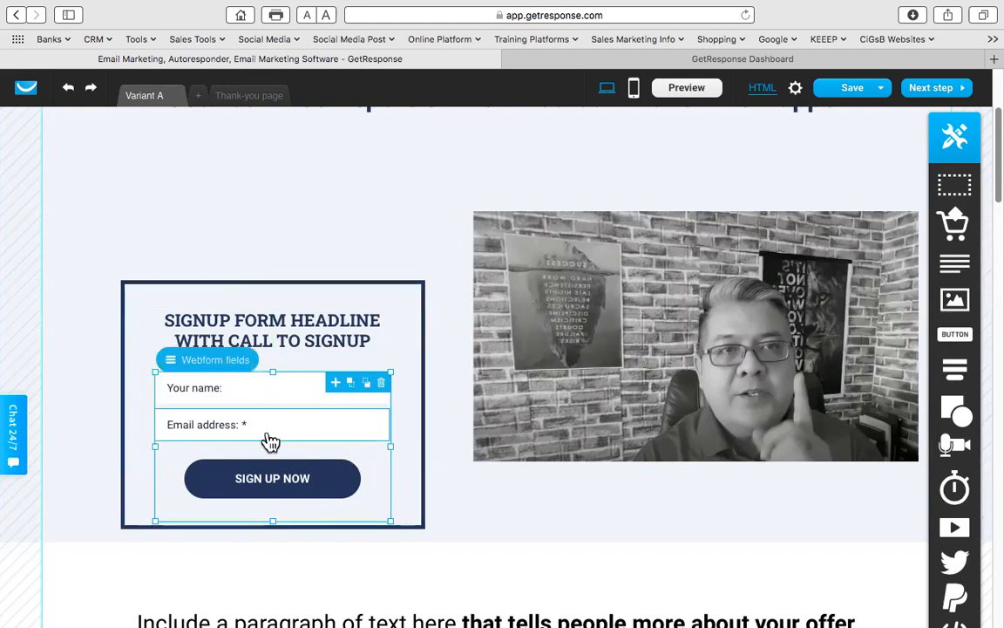
click(268, 340)
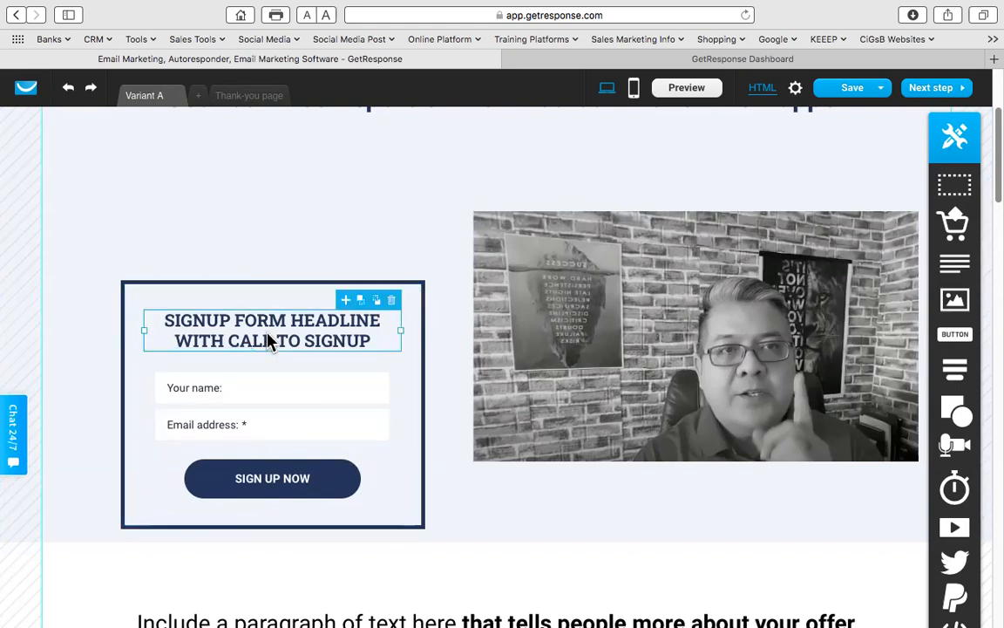
drag(272, 329, 277, 316)
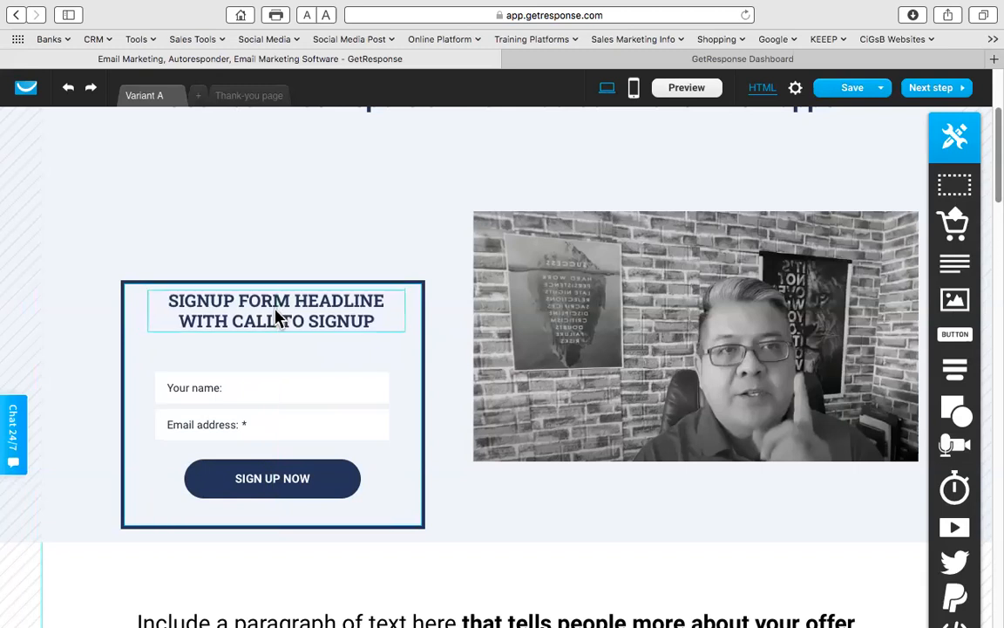
- Enlarge the signup form box and shift it slightly left and up
click(417, 288)
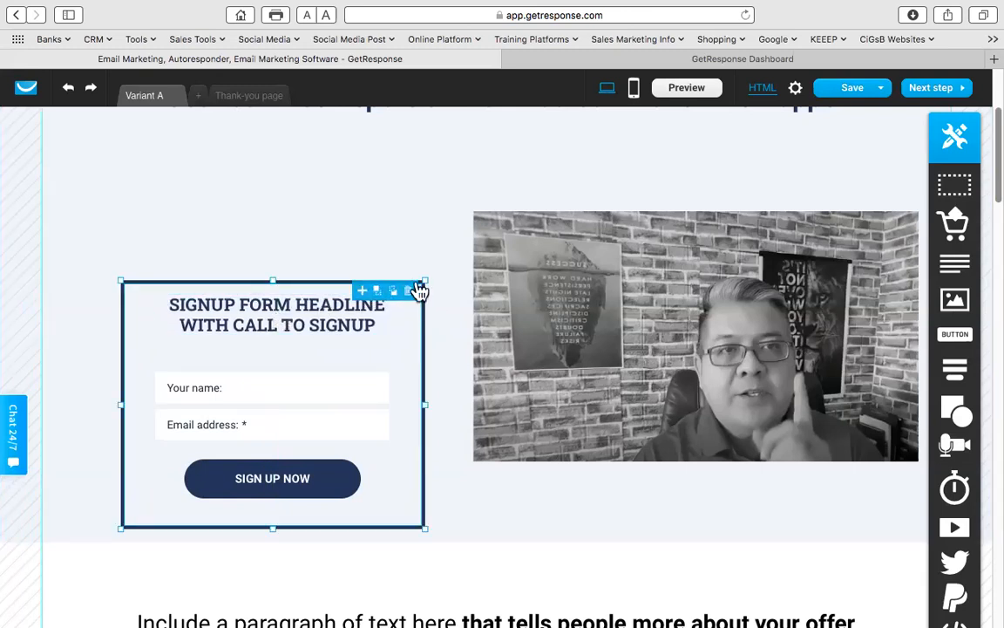
drag(426, 281, 460, 260)
click(341, 239)
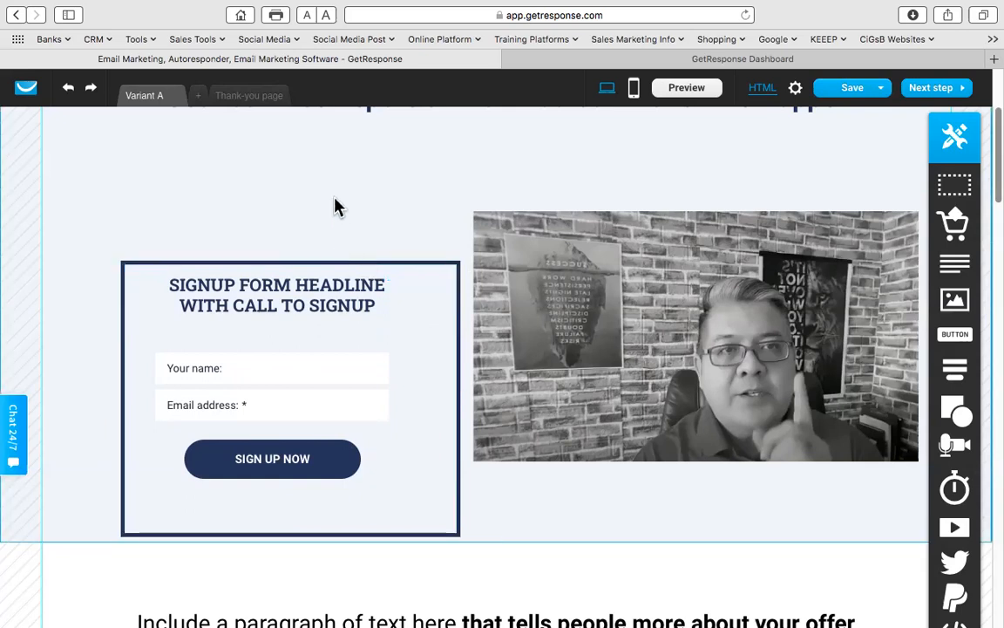
click(418, 274)
drag(418, 275, 396, 273)
key(Up)
key(Up)
key(Up)
key(Up)
key(Up)
key(Up)
key(Up)
key(Up)
key(Up)
key(Up)
key(Up)
key(Up)
key(Up)
key(Up)
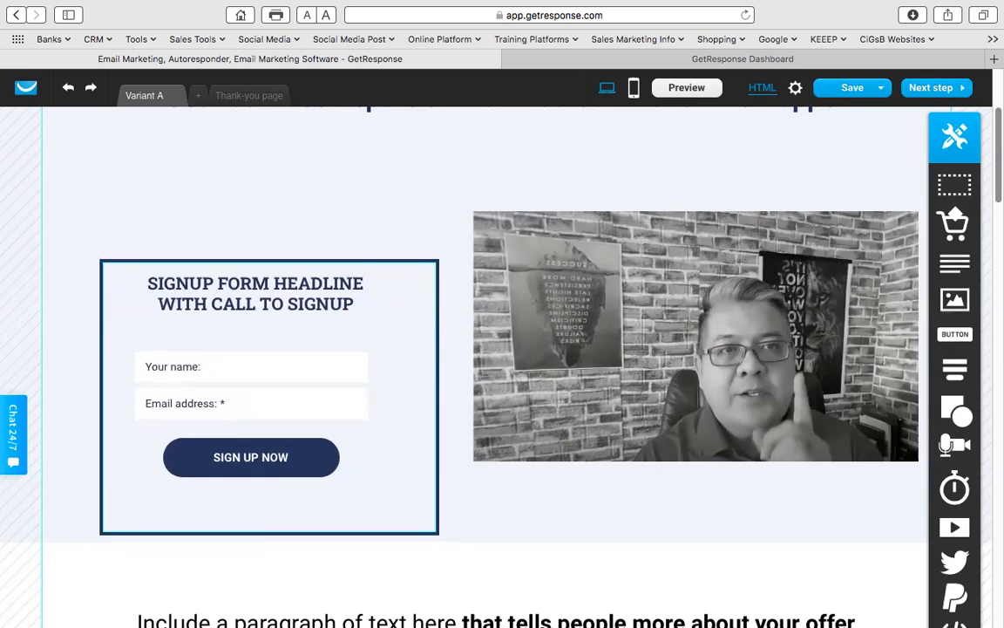
key(Up)
key(Up)
key(Up)
key(Up)
key(Up)
key(Up)
key(Up)
key(Up)
key(Up)
key(Up)
key(Up)
key(Up)
key(Up)
key(Up)
key(Up)
key(Up)
key(Up)
key(Up)
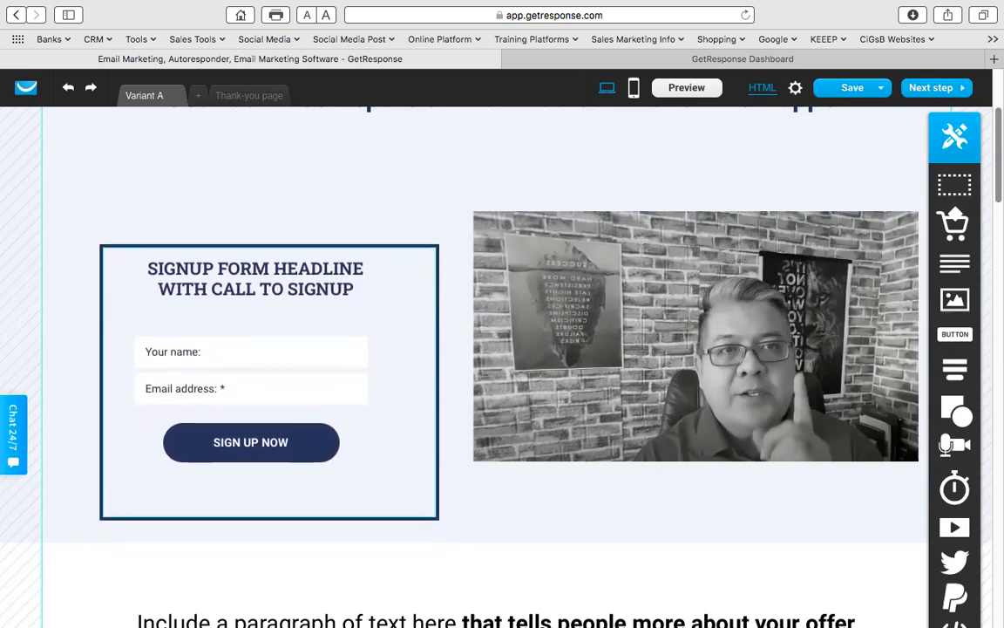
key(Up)
key(Up)
key(Up)
key(Up)
key(Up)
key(Up)
key(Up)
key(Up)
key(Up)
key(Up)
key(Up)
key(Up)
key(Up)
key(Up)
key(Up)
key(Up)
key(Up)
key(Up)
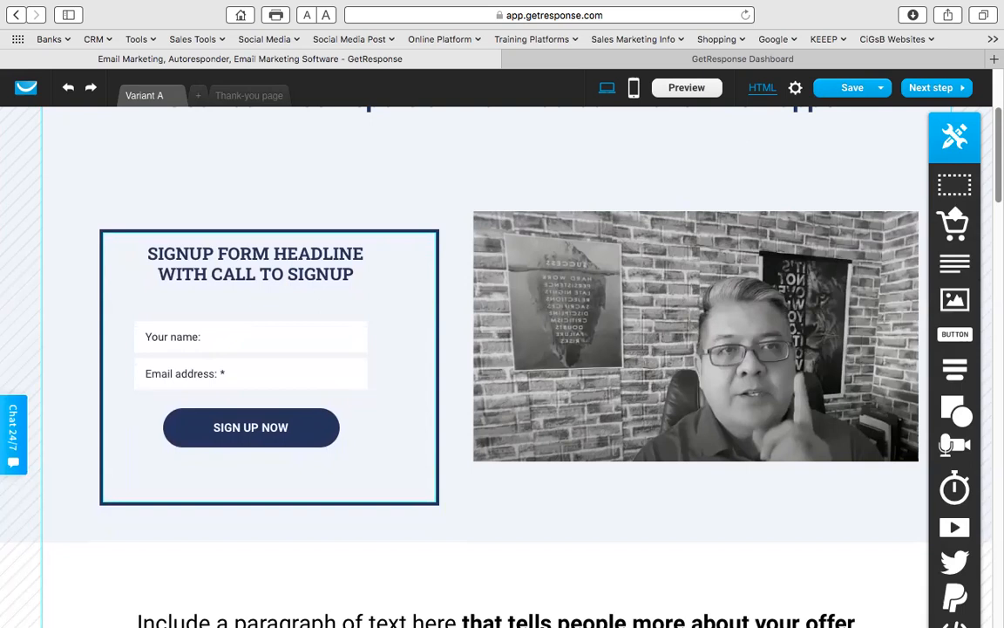
key(Up)
key(Up)
key(Up)
key(Up)
key(Up)
key(Up)
key(Up)
key(Up)
key(Up)
key(Up)
key(Up)
key(Up)
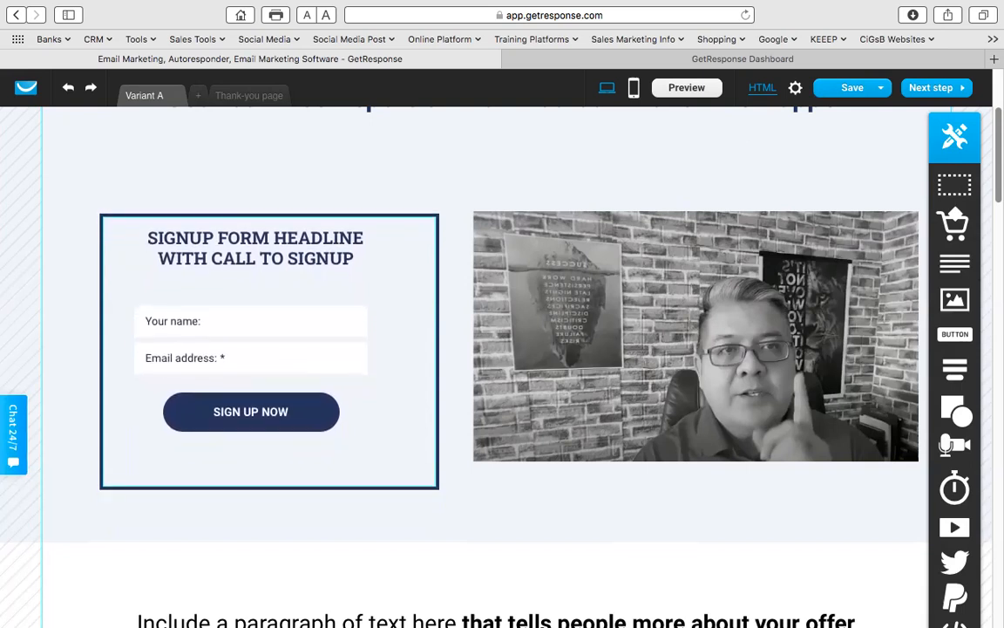
click(682, 306)
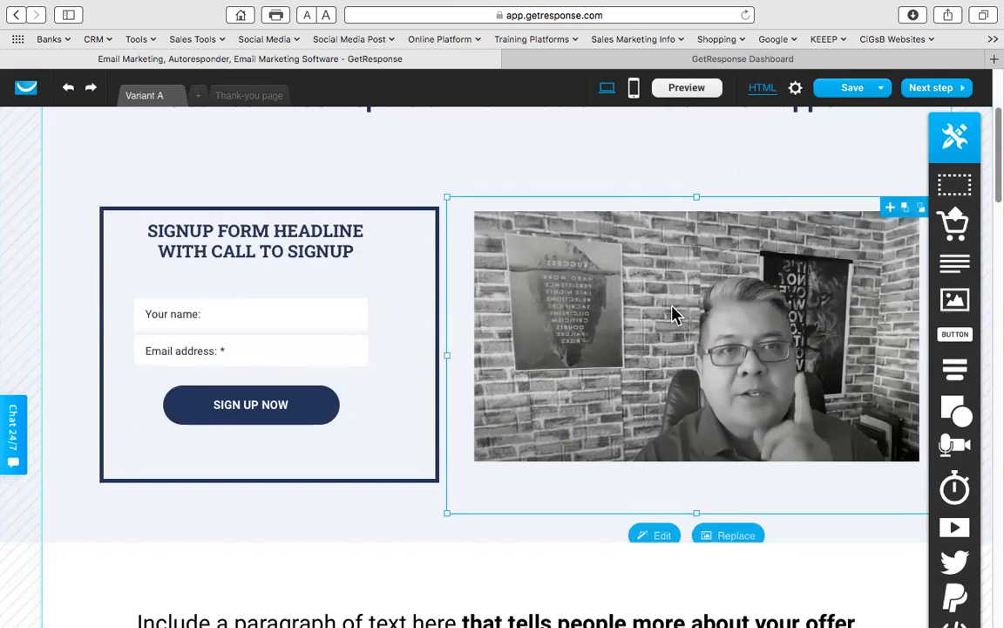
- Delete the existing video block
key(Delete)
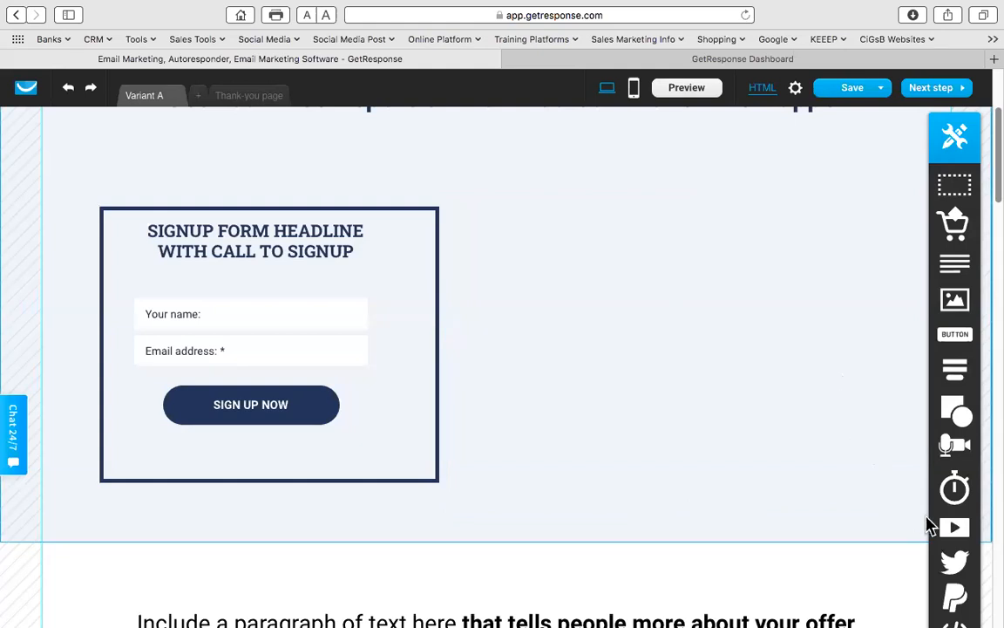
scroll(858, 445, down, 4)
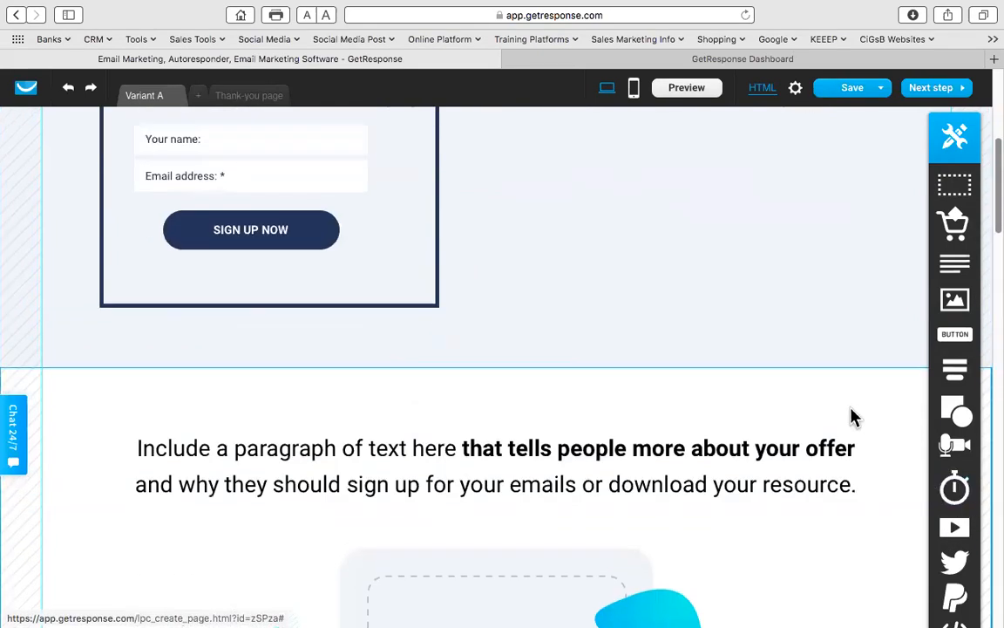
scroll(854, 427, up, 8)
scroll(852, 493, down, 3)
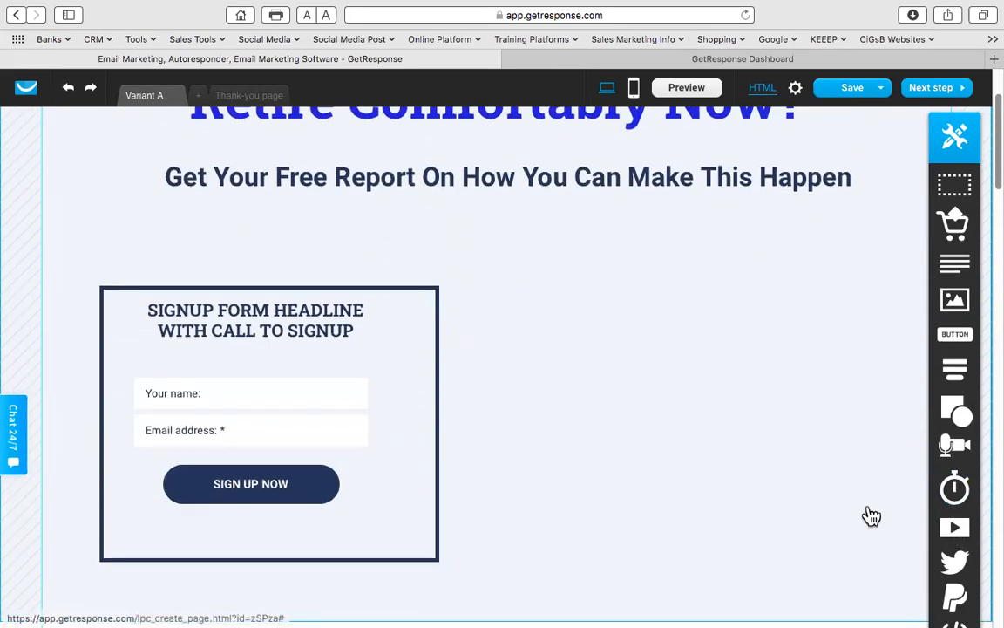
- Add a new video block beside the signup form and enlarge it to about 426x294
drag(678, 374, 679, 374)
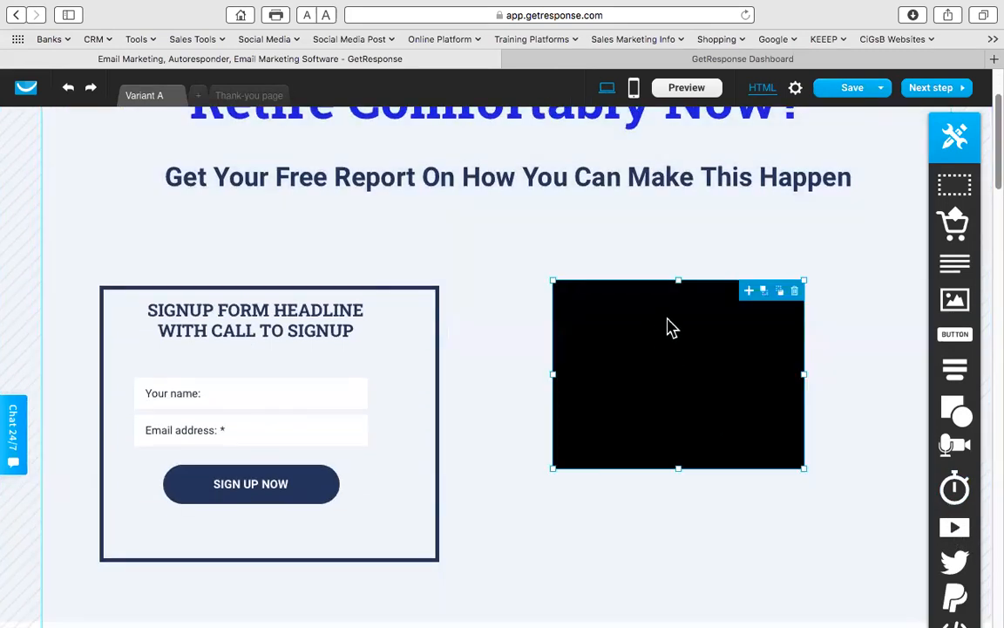
drag(656, 316, 602, 315)
click(716, 471)
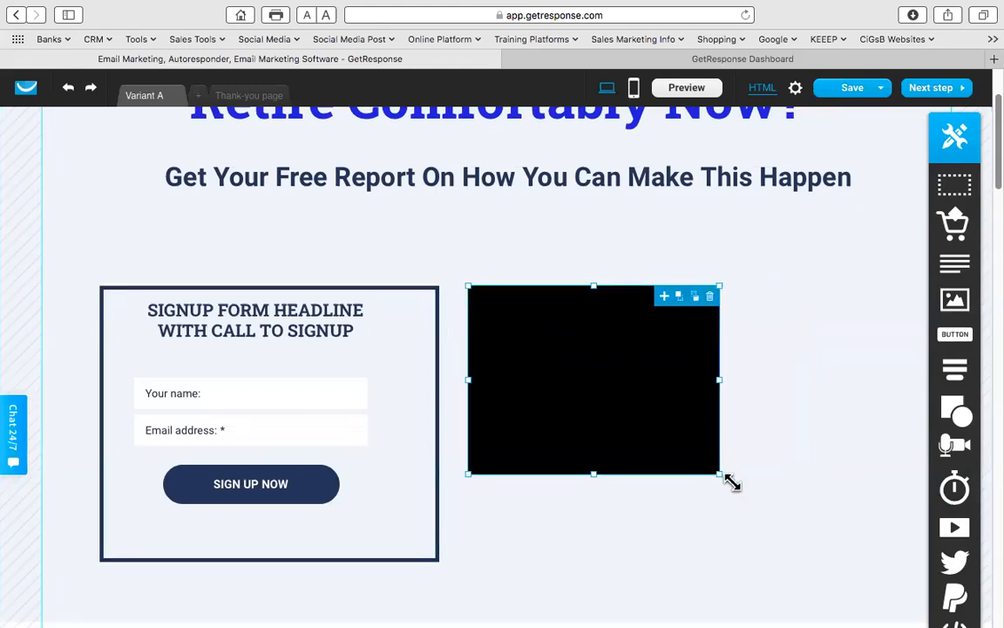
drag(723, 476, 876, 562)
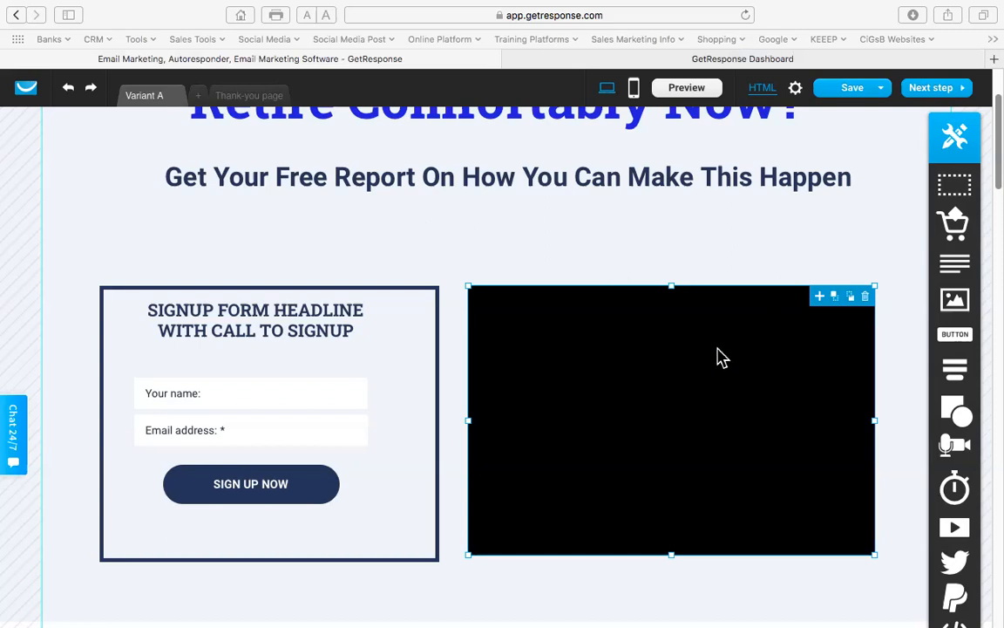
- Replace the video block's old URL with the YouTube link and embed it
click(714, 311)
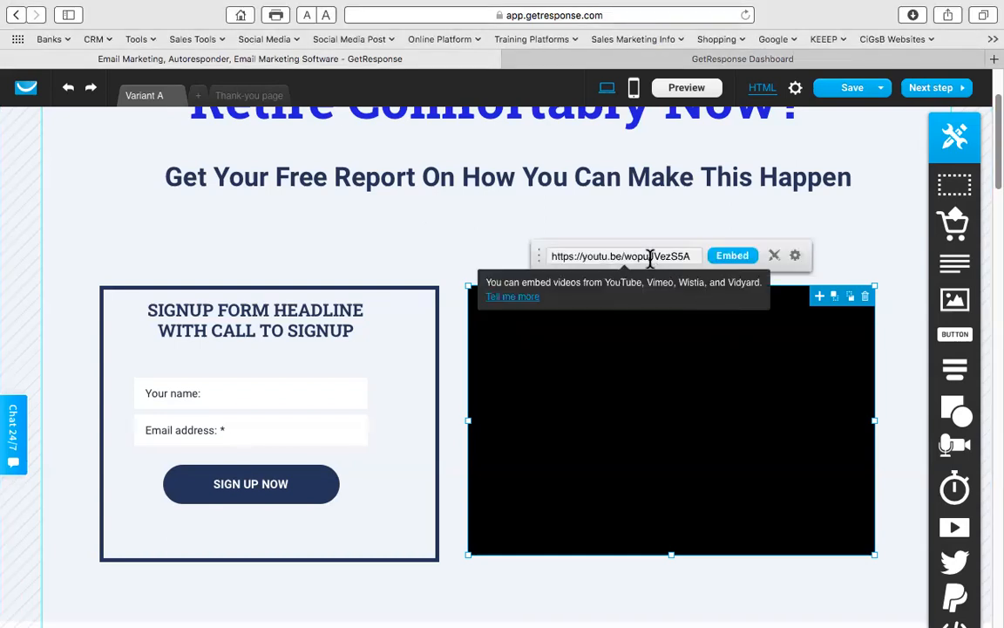
double_click(647, 255)
click(868, 251)
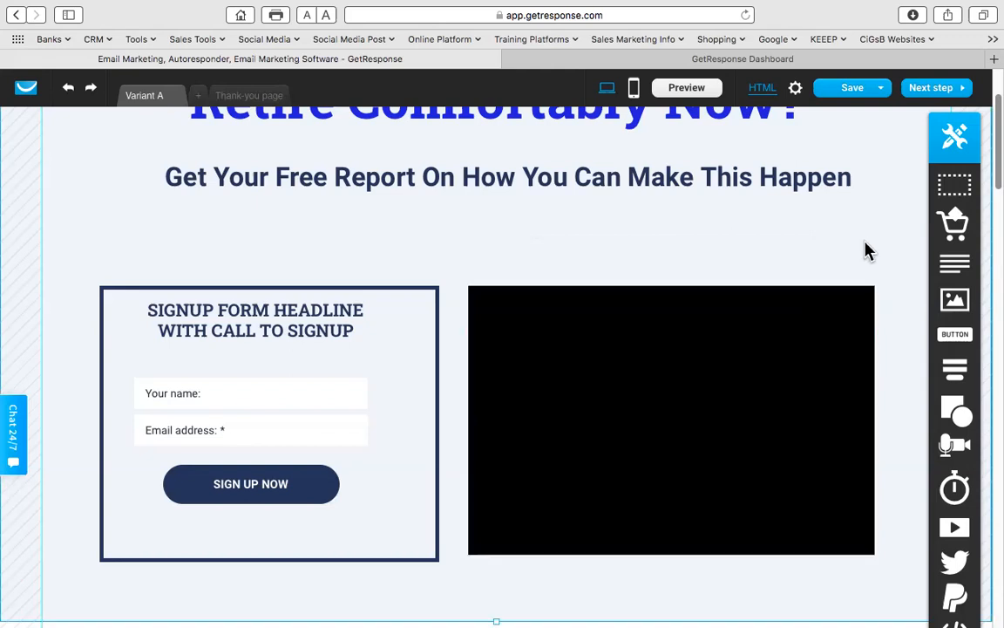
click(711, 337)
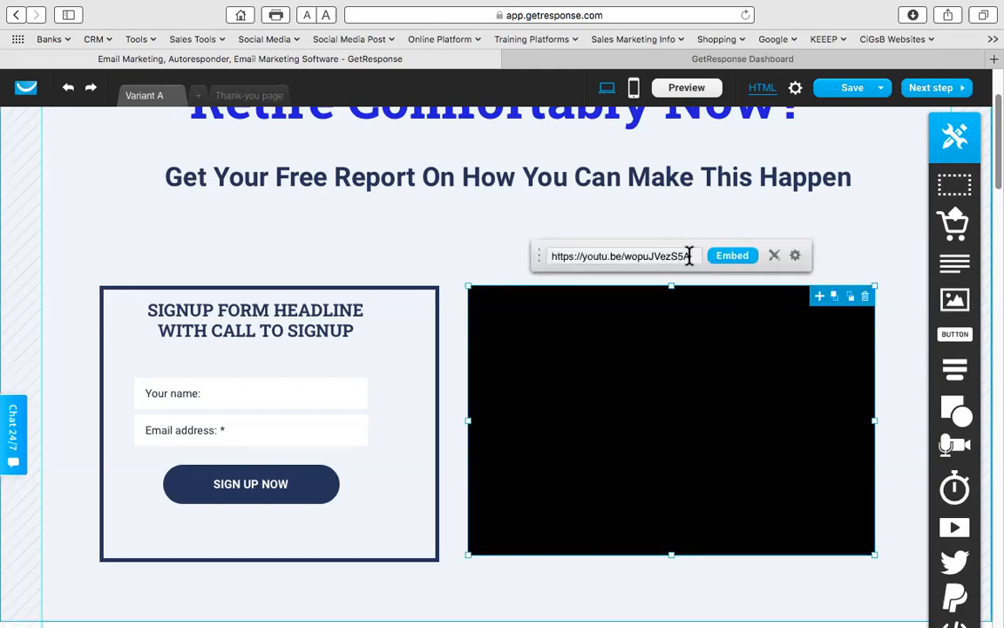
double_click(647, 255)
triple_click(648, 256)
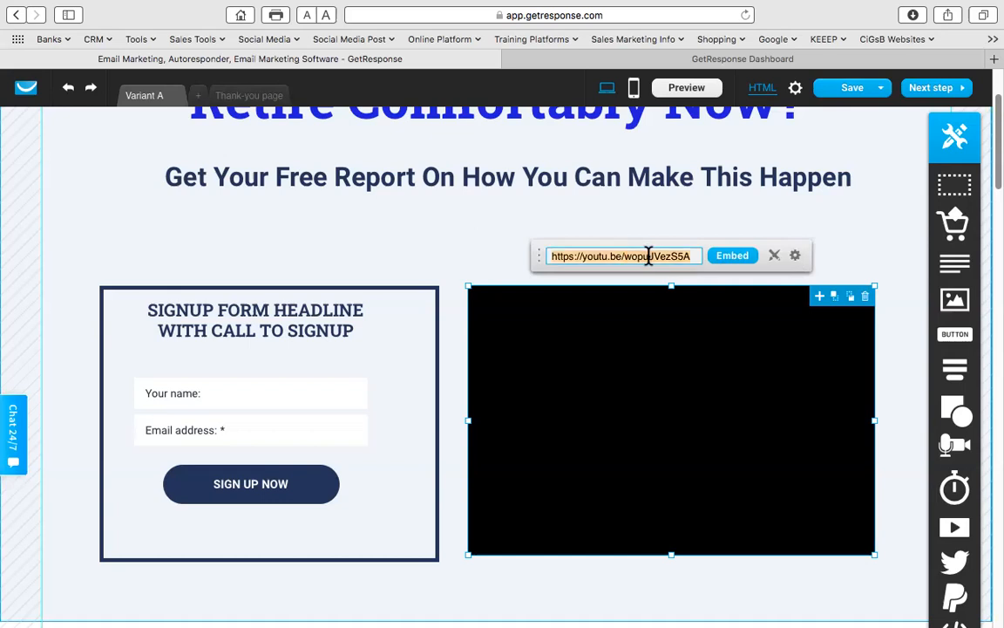
key(BackSpace)
text(https://www.youtube.com/watch?v=cEC00DyHjlQ)
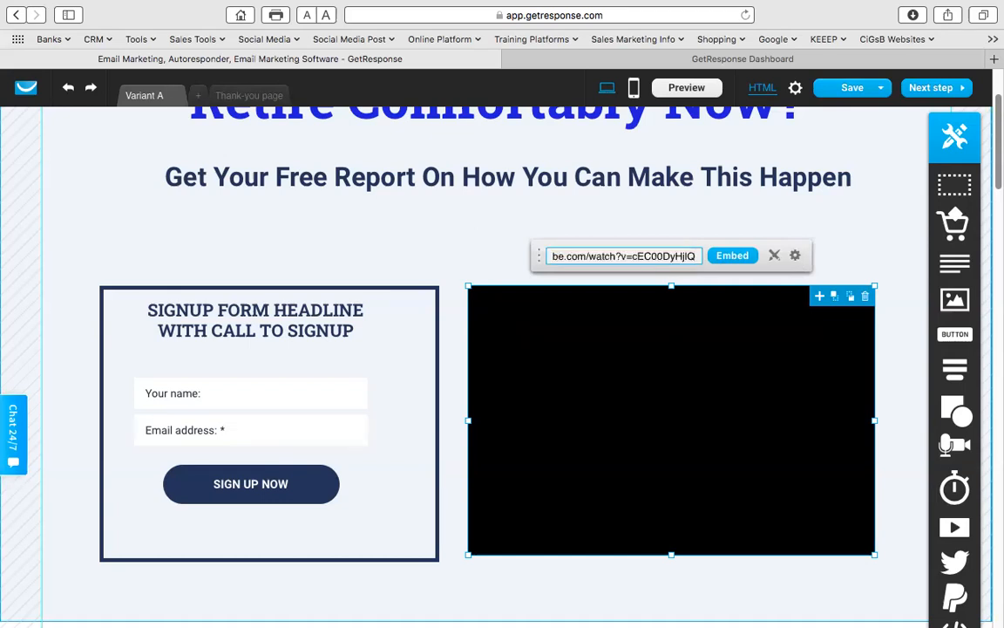
click(726, 257)
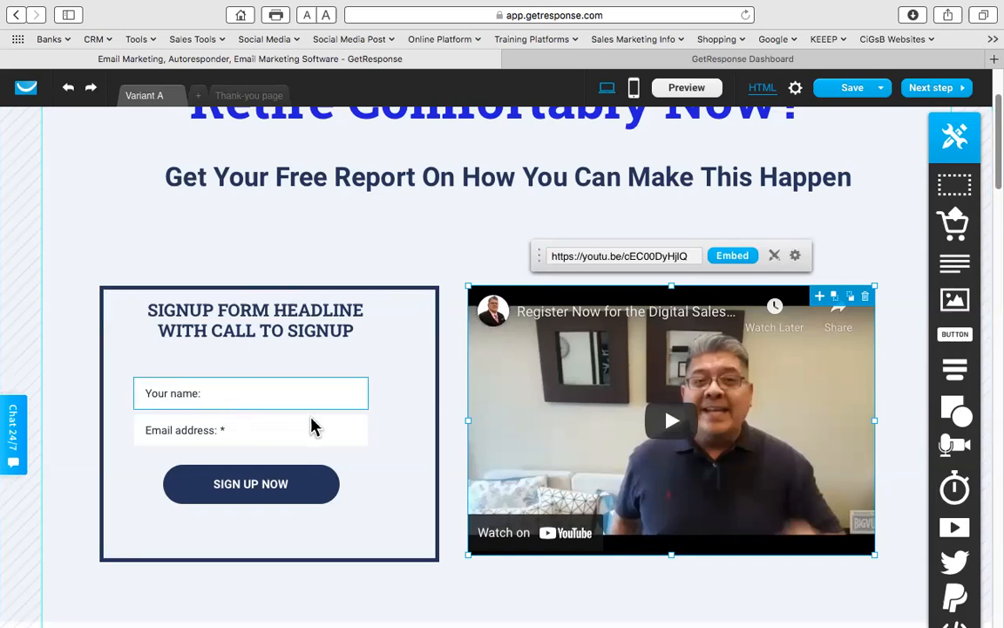
click(366, 419)
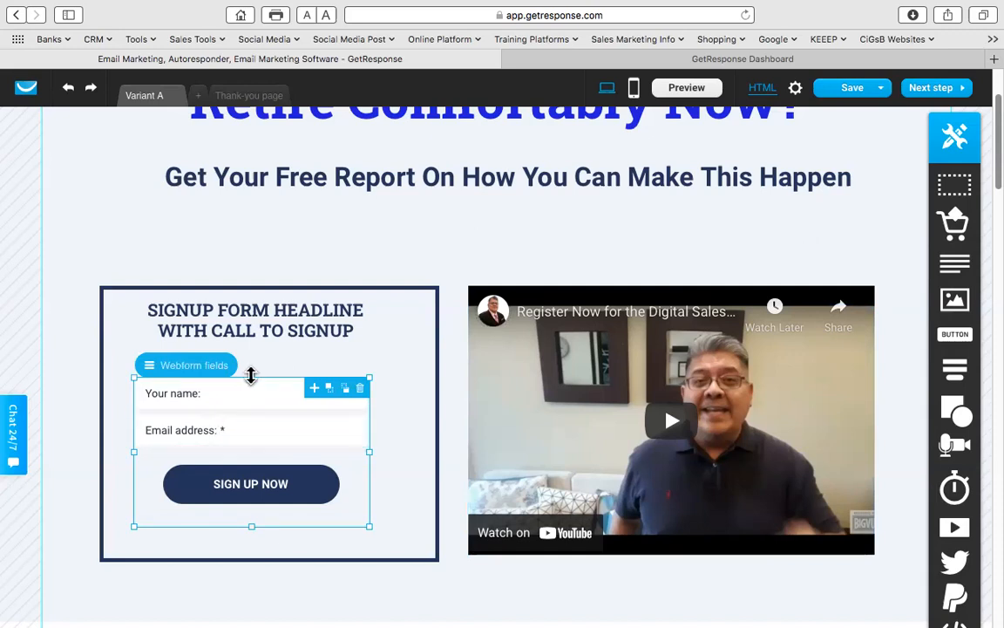
- Move the form fields up and the SIGN UP NOW button lower in the form
drag(251, 376, 250, 349)
drag(251, 451, 247, 495)
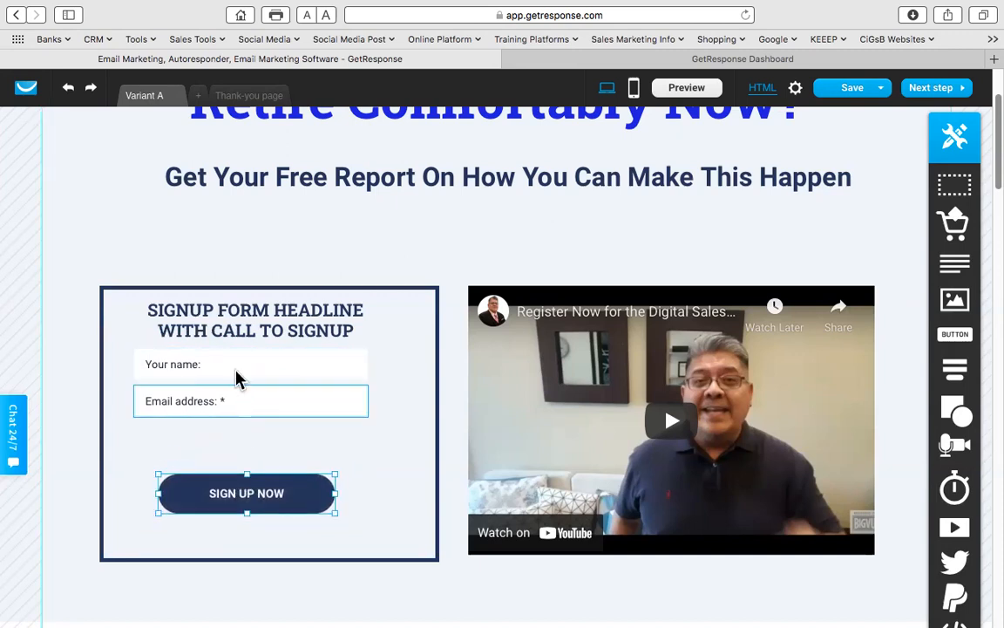
click(356, 451)
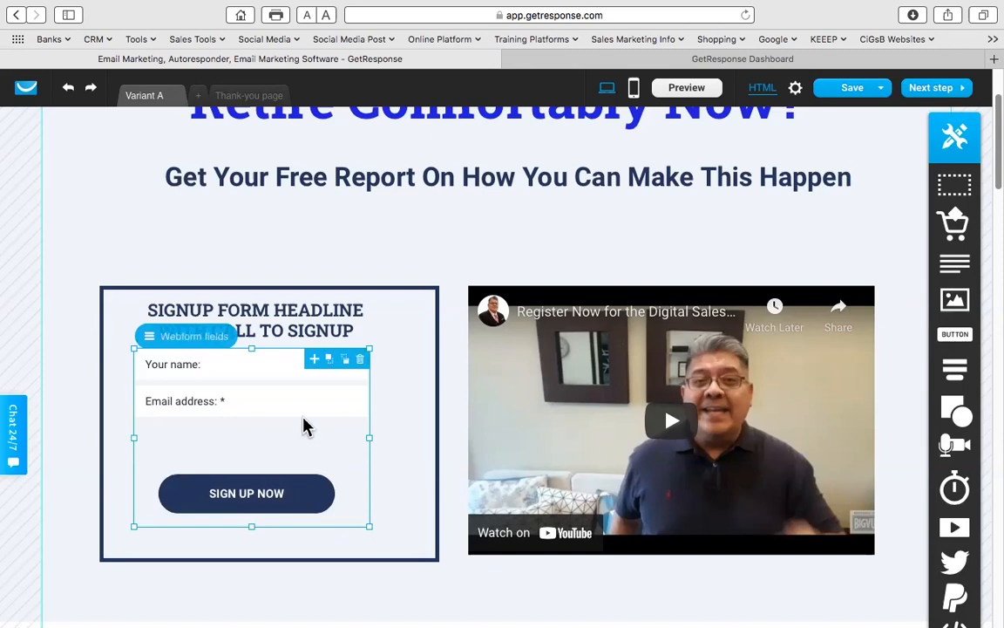
- Add the mobile_phone field to the signup form as a required field
click(189, 340)
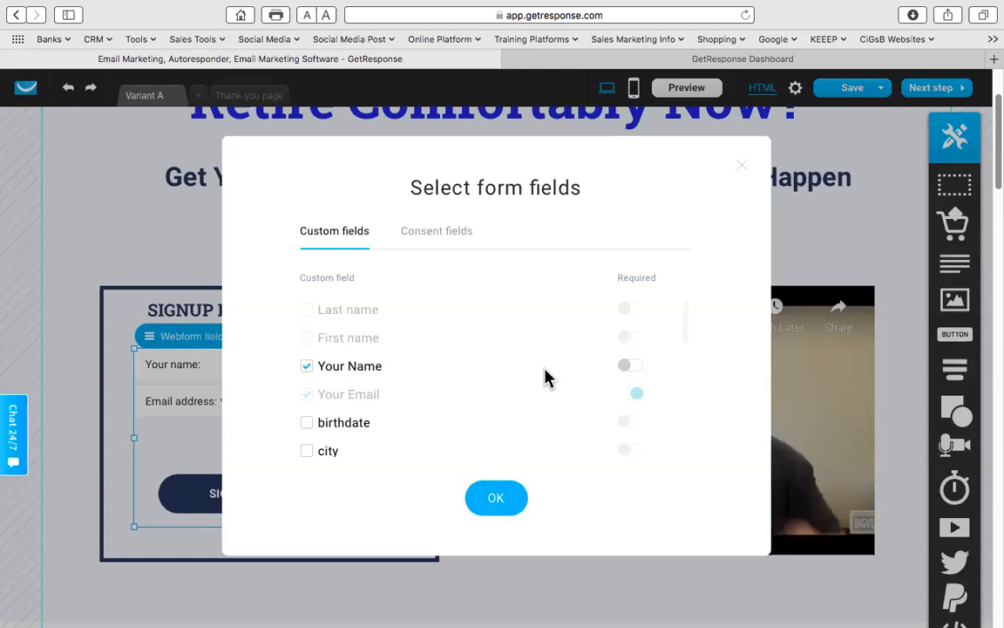
scroll(536, 384, down, 1)
scroll(535, 384, down, 6)
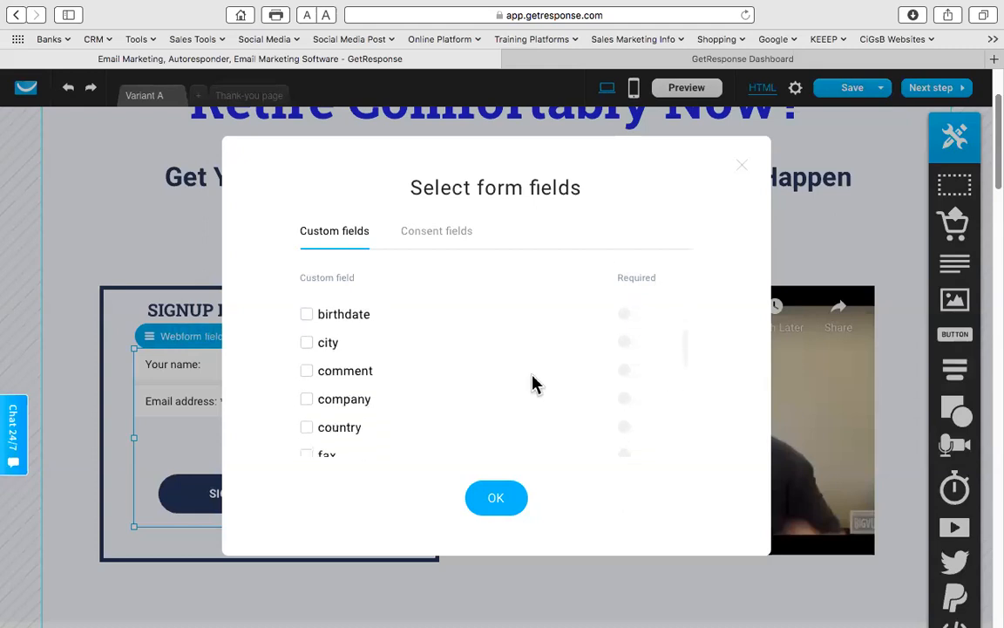
scroll(536, 384, down, 1)
scroll(535, 384, up, 6)
scroll(462, 387, down, 3)
scroll(448, 386, up, 3)
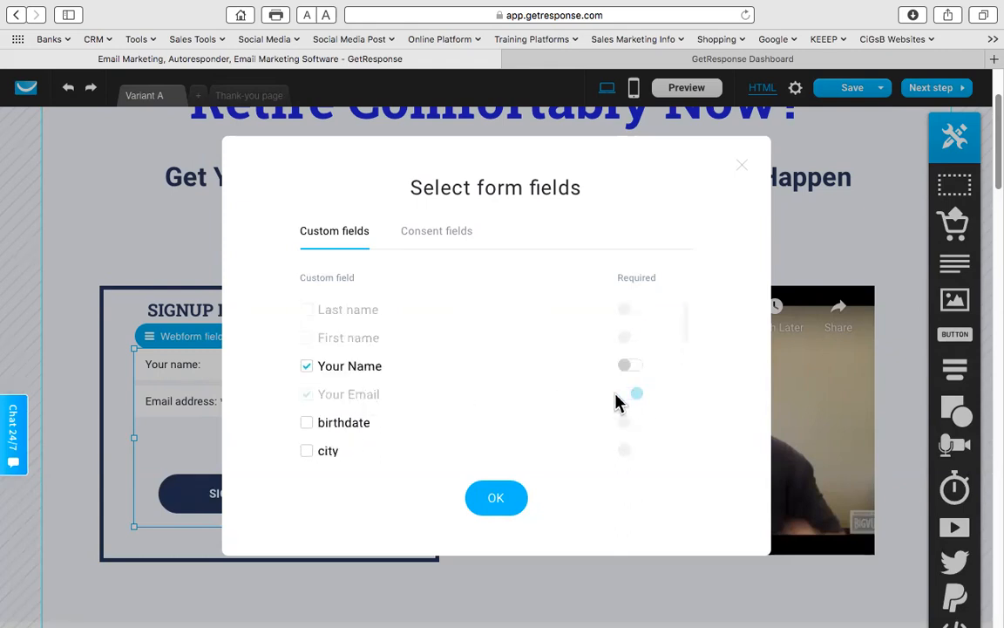
scroll(440, 399, down, 3)
scroll(440, 399, up, 1)
scroll(440, 401, down, 3)
scroll(441, 401, down, 1)
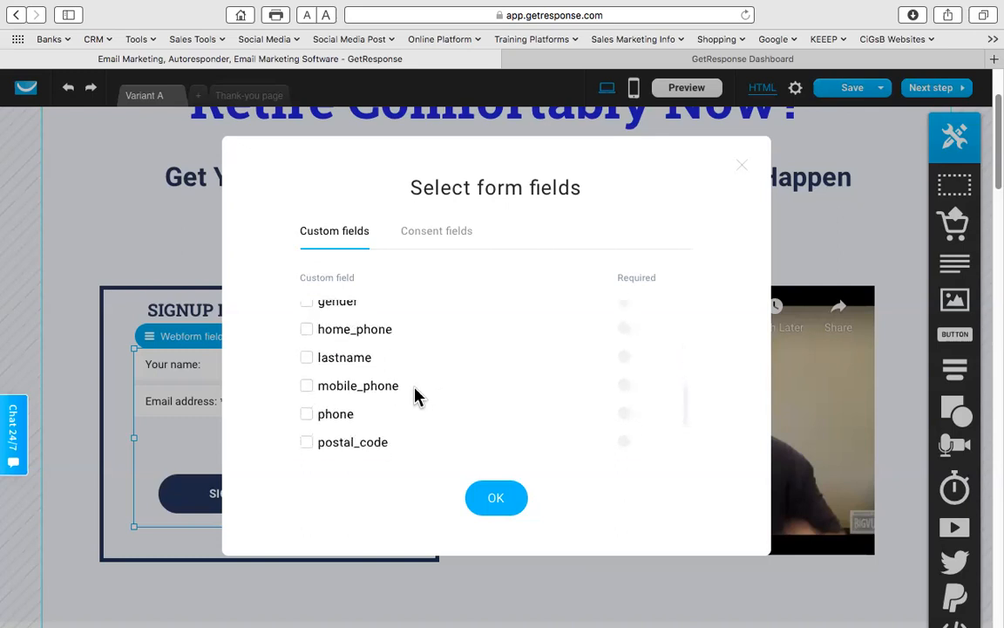
click(306, 386)
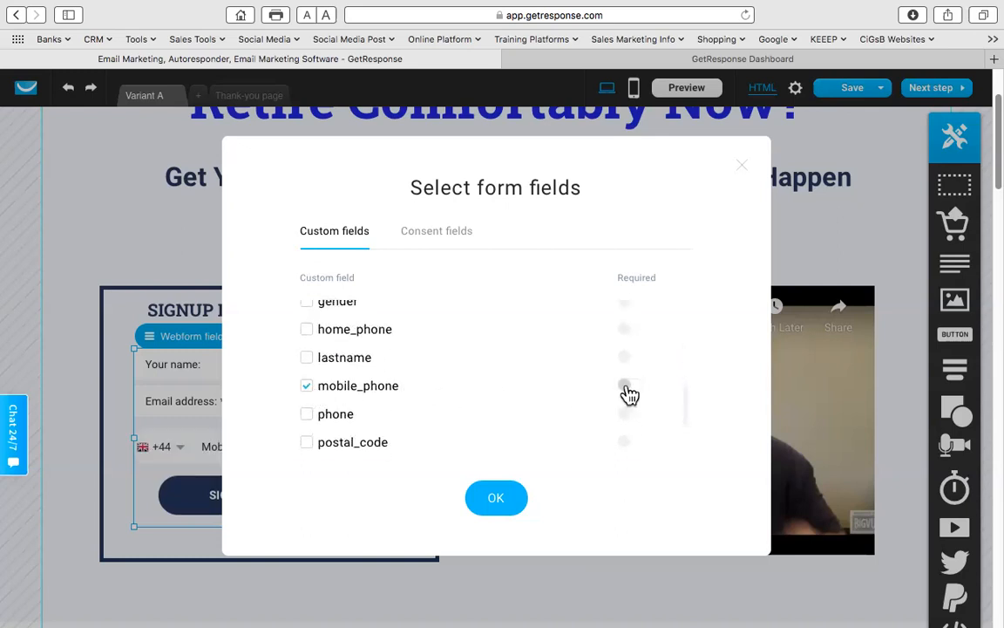
scroll(582, 371, up, 5)
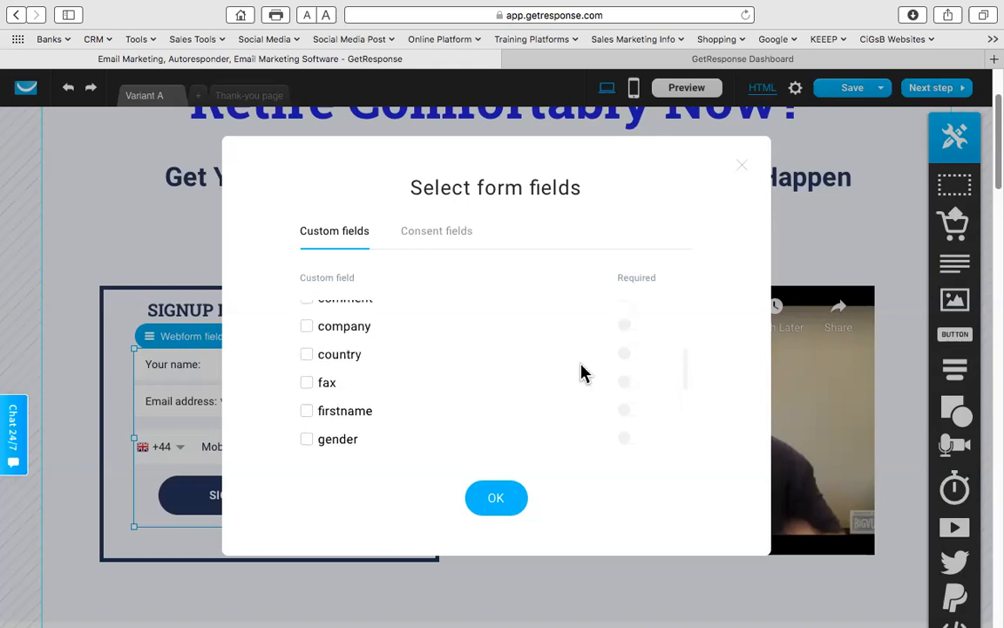
scroll(583, 372, up, 3)
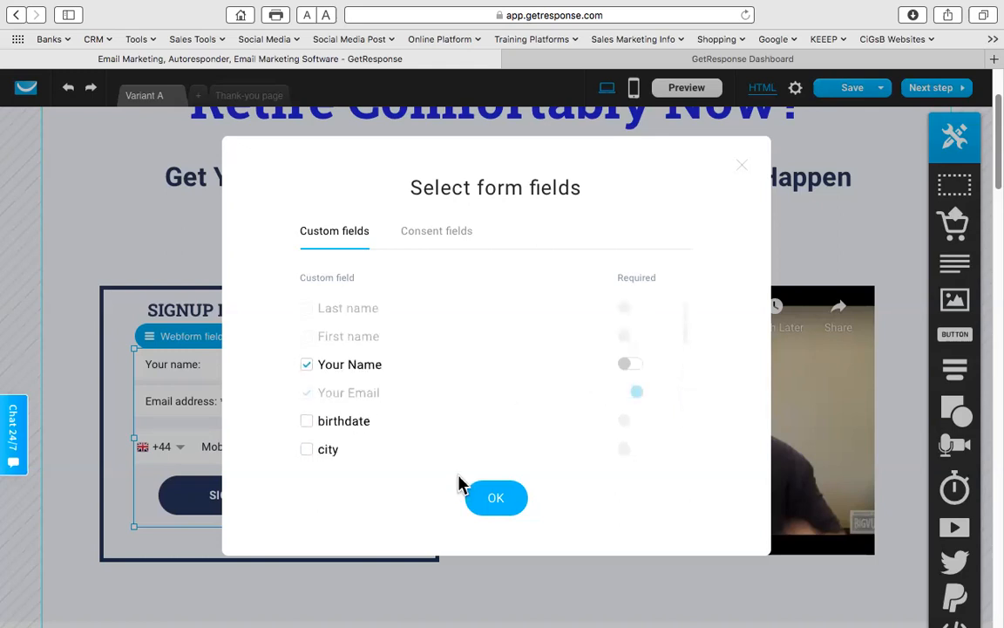
click(497, 498)
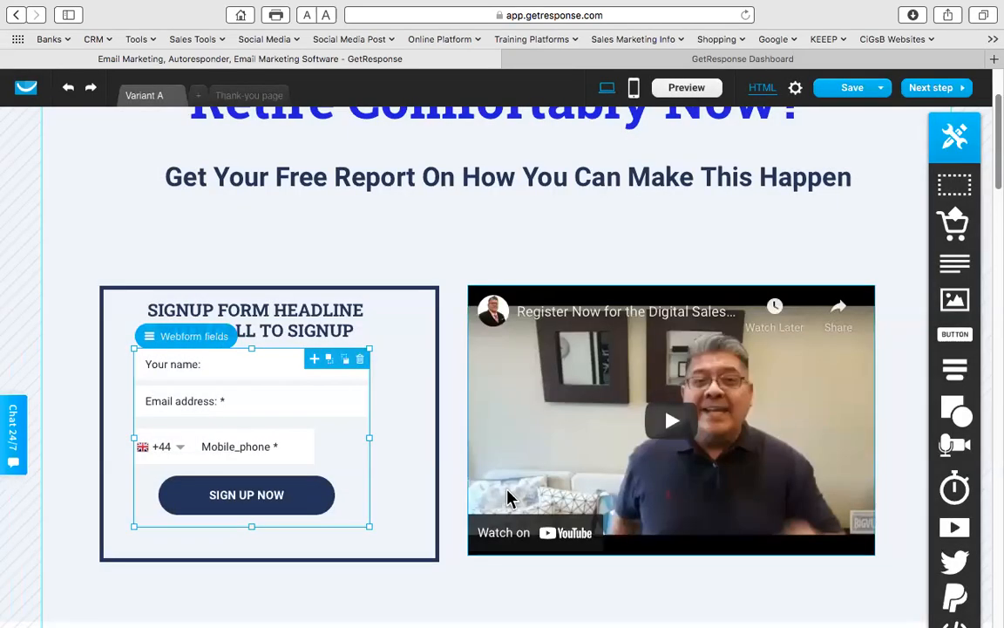
- Reposition the new Mobile_phone field within the signup form
click(279, 446)
drag(278, 446, 368, 441)
click(403, 413)
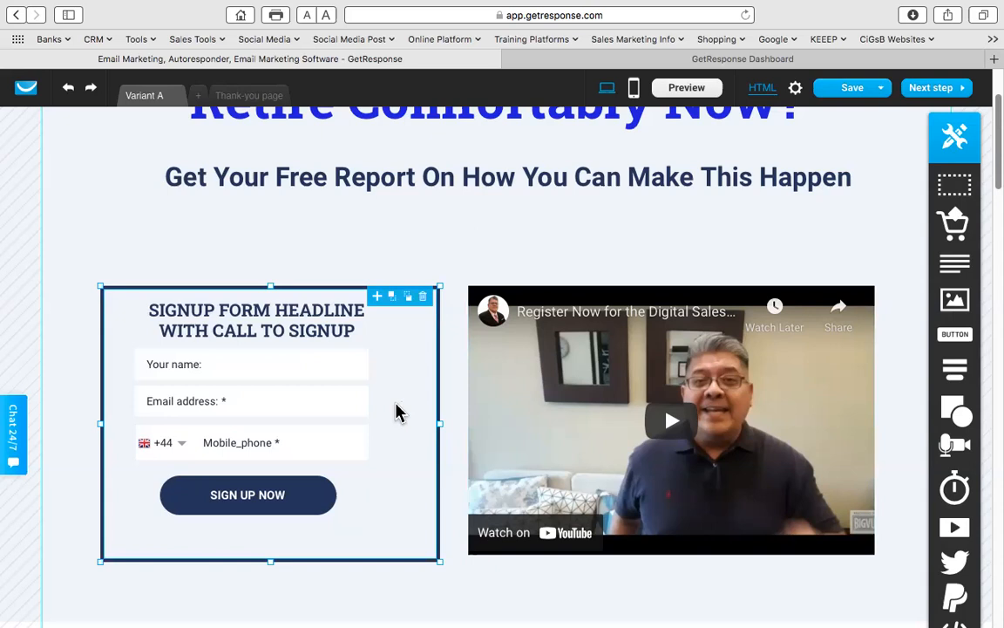
- Set the Mobile_phone field's country code to +60 Malaysia
click(170, 449)
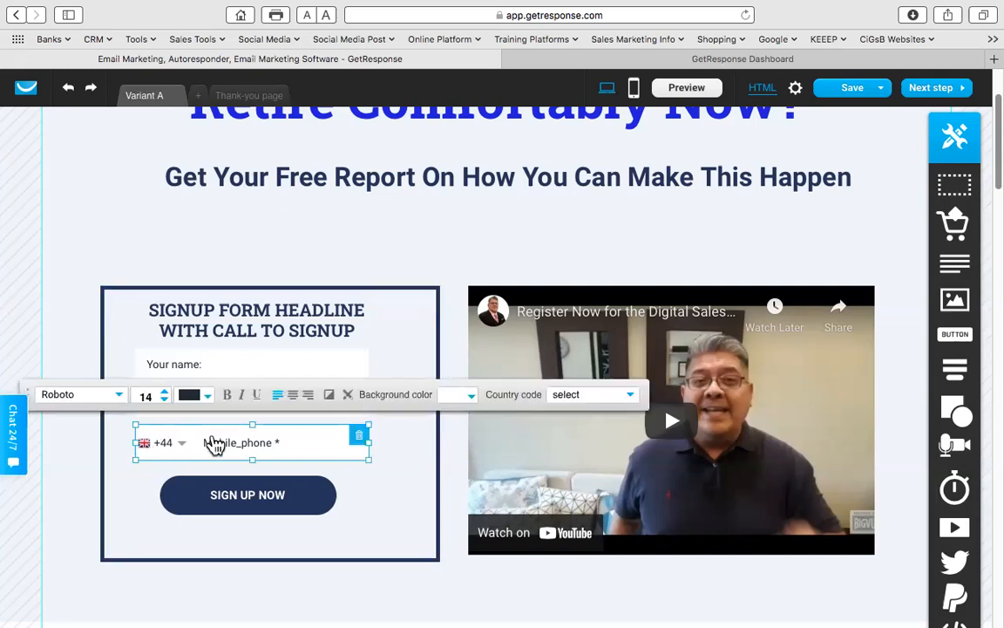
click(590, 399)
scroll(608, 457, down, 10)
scroll(608, 458, down, 15)
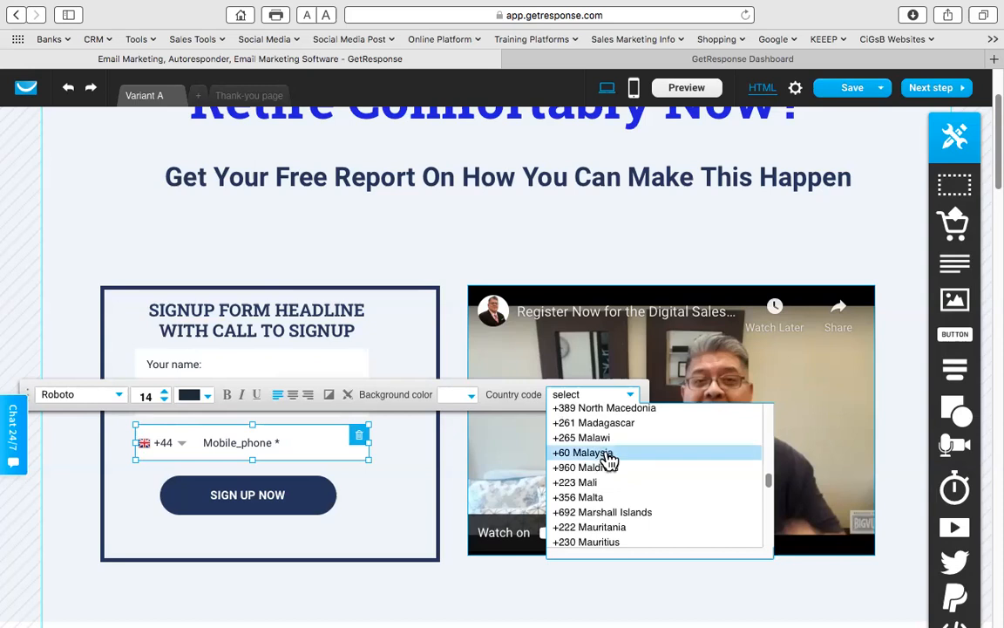
click(611, 460)
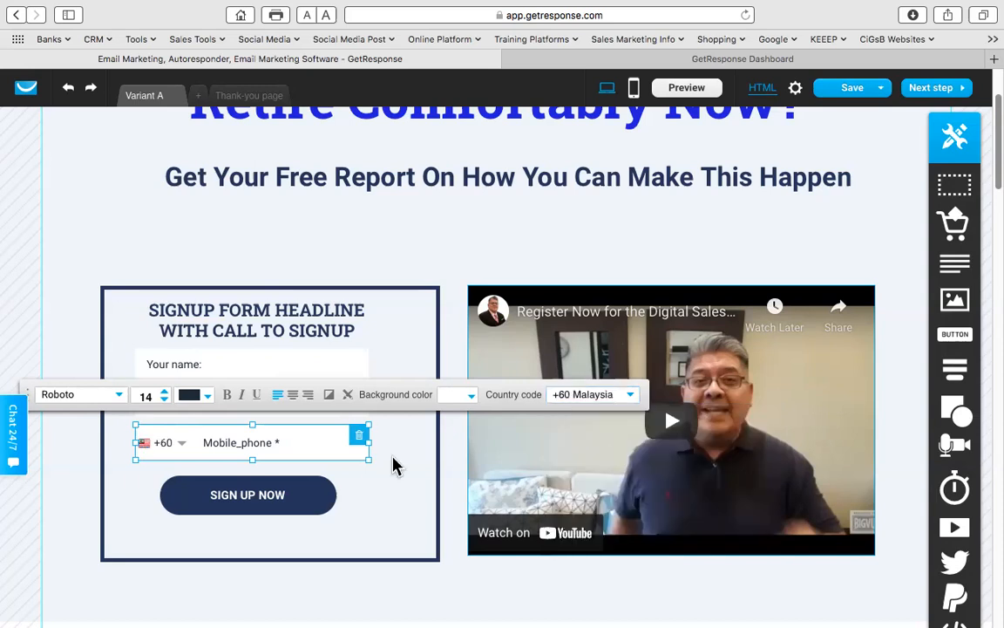
click(185, 470)
click(164, 459)
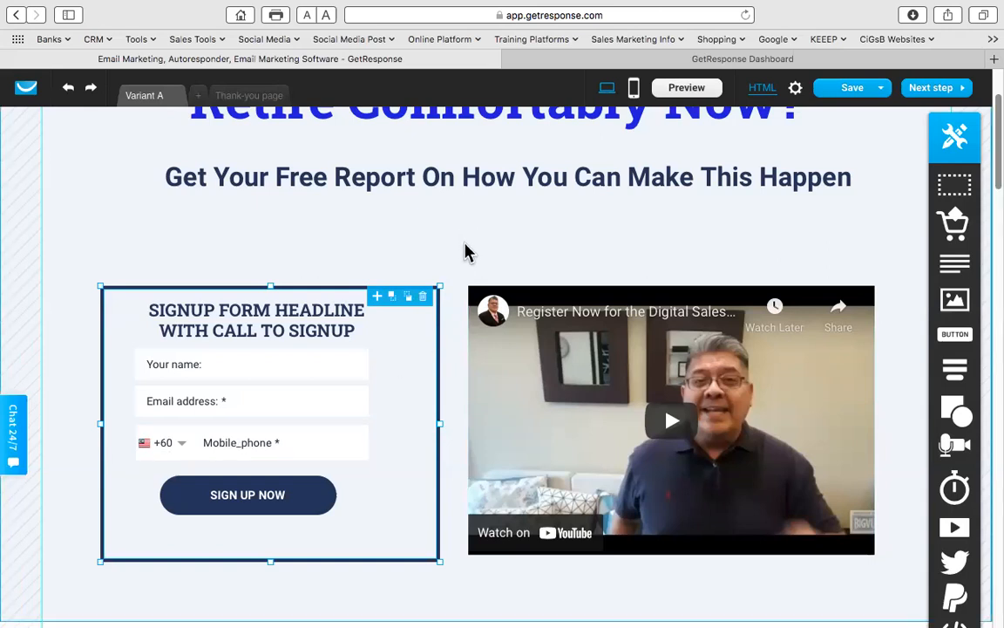
scroll(464, 253, up, 3)
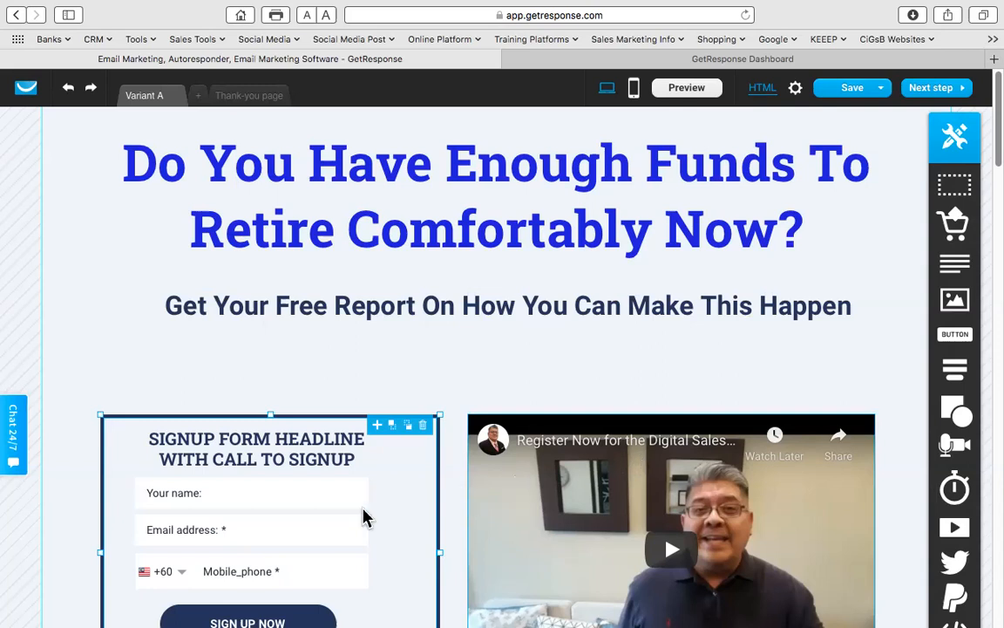
- Overwrite the paragraph below the form and video with 'Why Should You Get This Report Now?'
scroll(365, 516, down, 2)
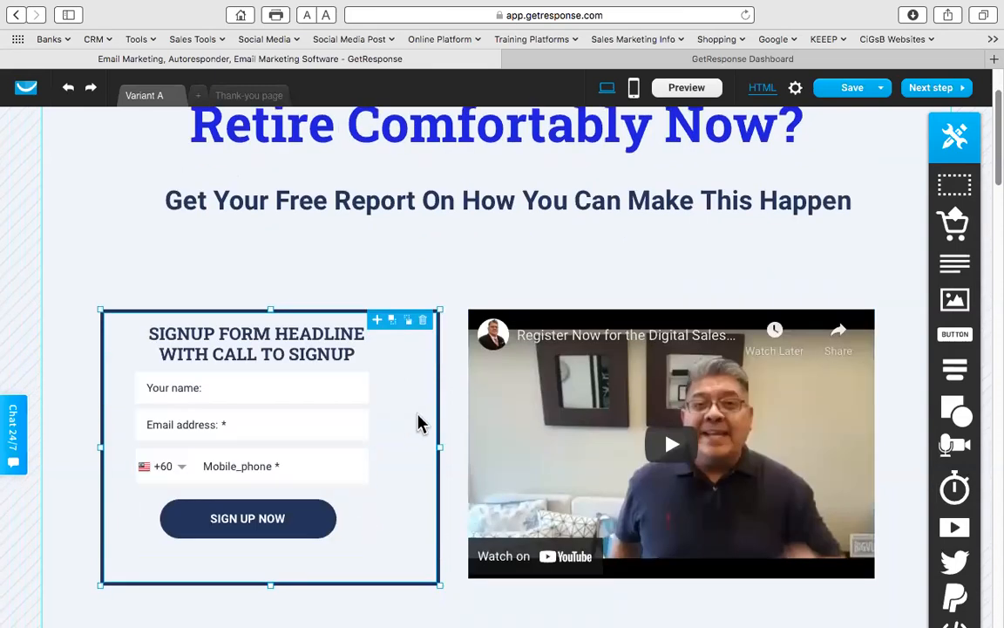
scroll(446, 414, down, 5)
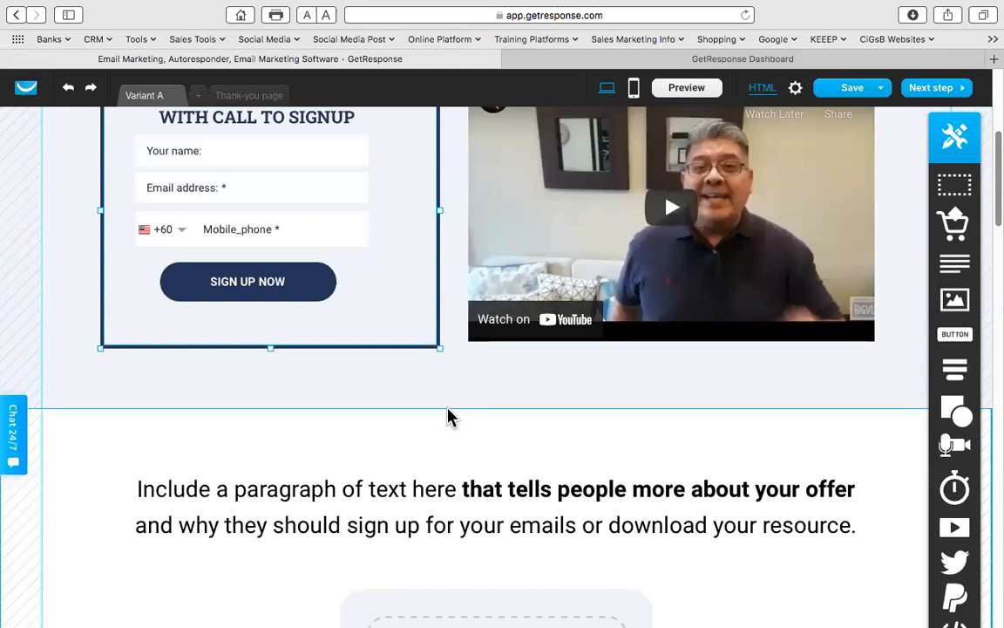
scroll(447, 417, down, 6)
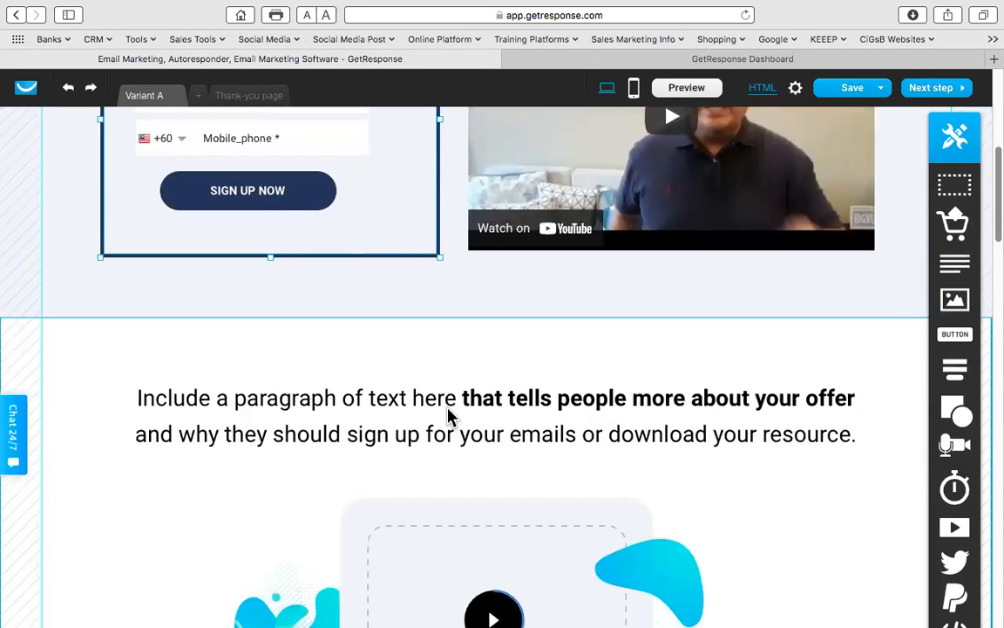
scroll(433, 413, up, 3)
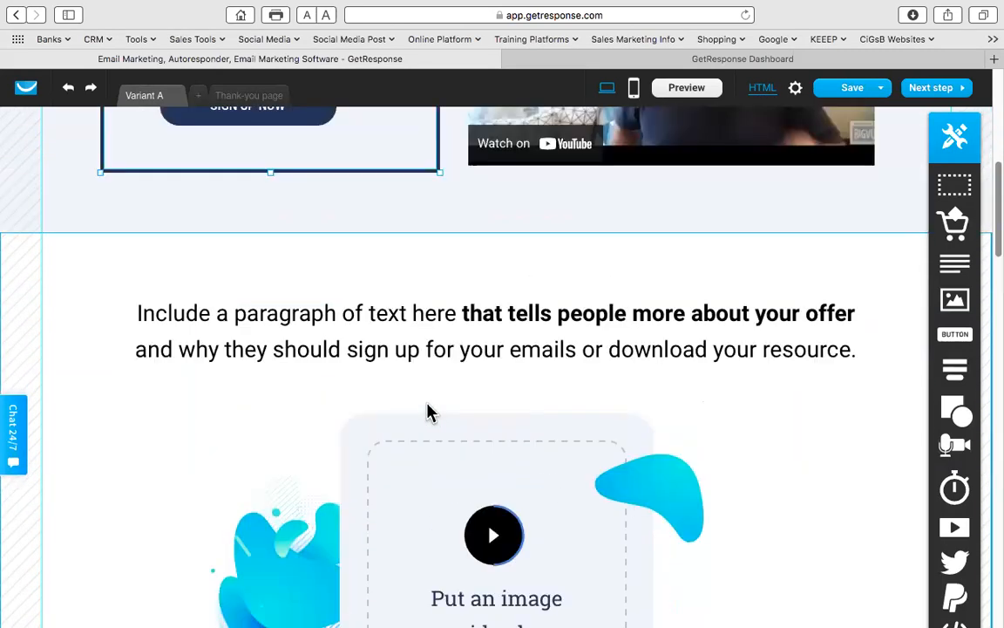
click(361, 312)
click(581, 314)
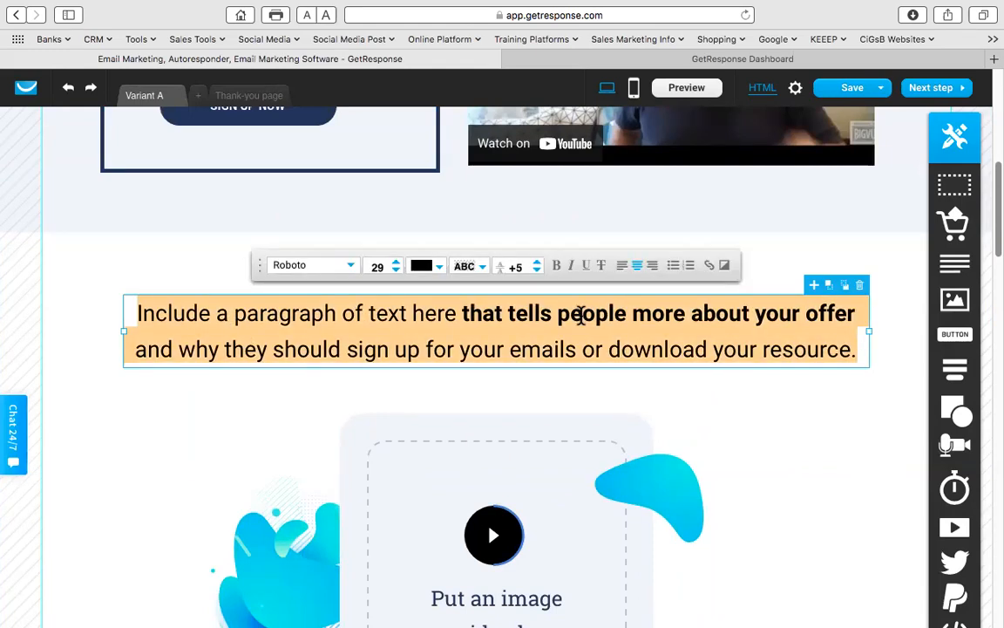
text(Why )
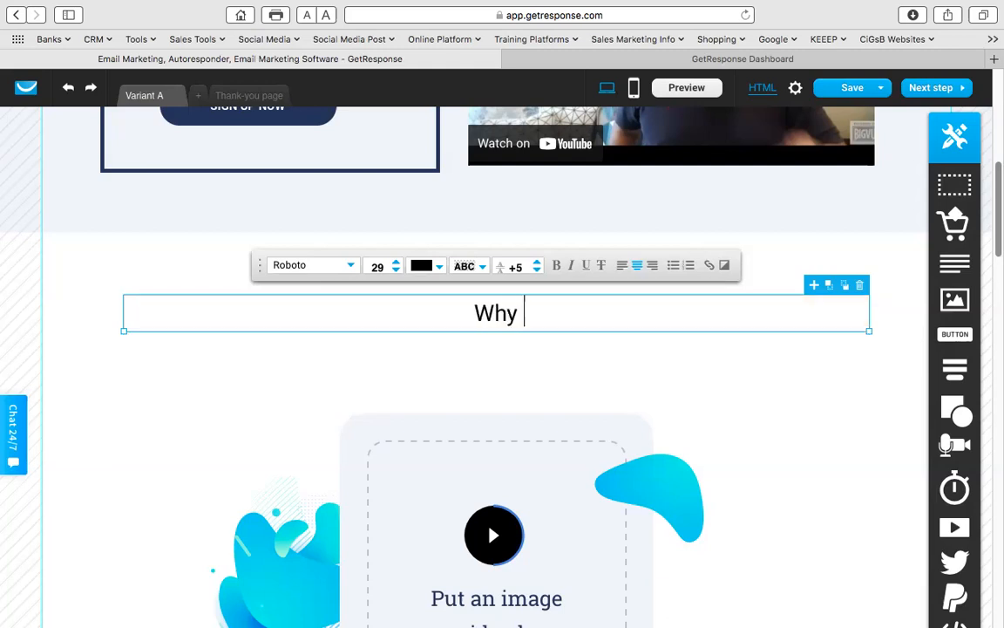
text(Should You)
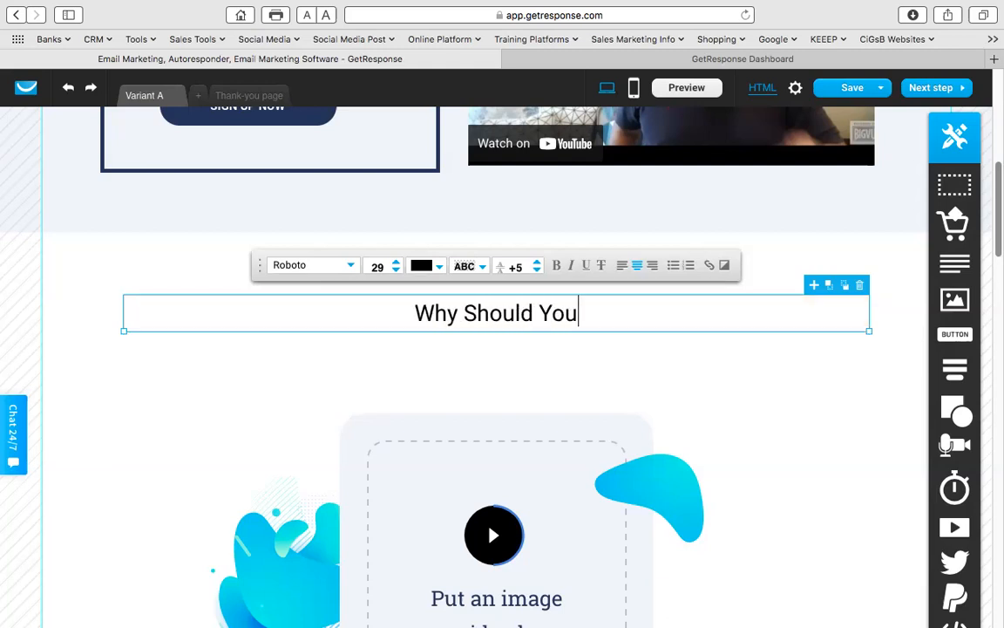
text( Get This Report )
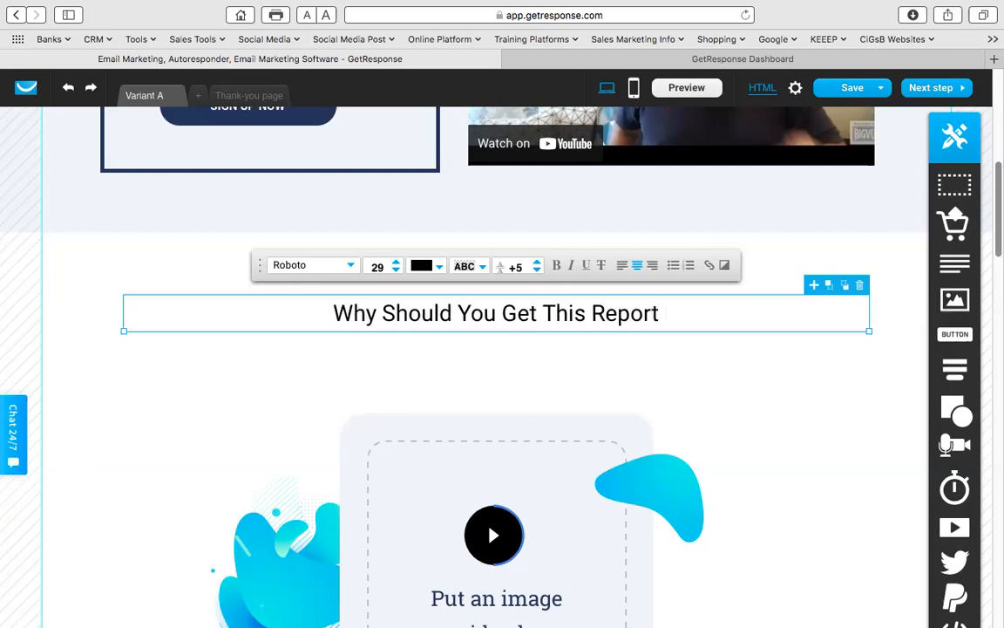
text(Now?)
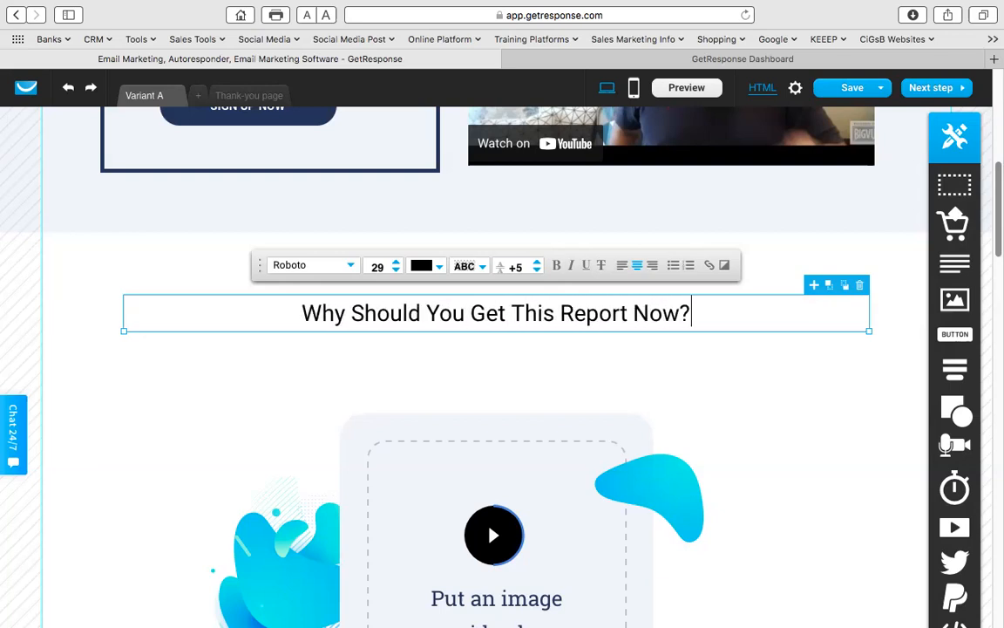
- Select the image placeholder block beneath the new heading
scroll(562, 419, down, 3)
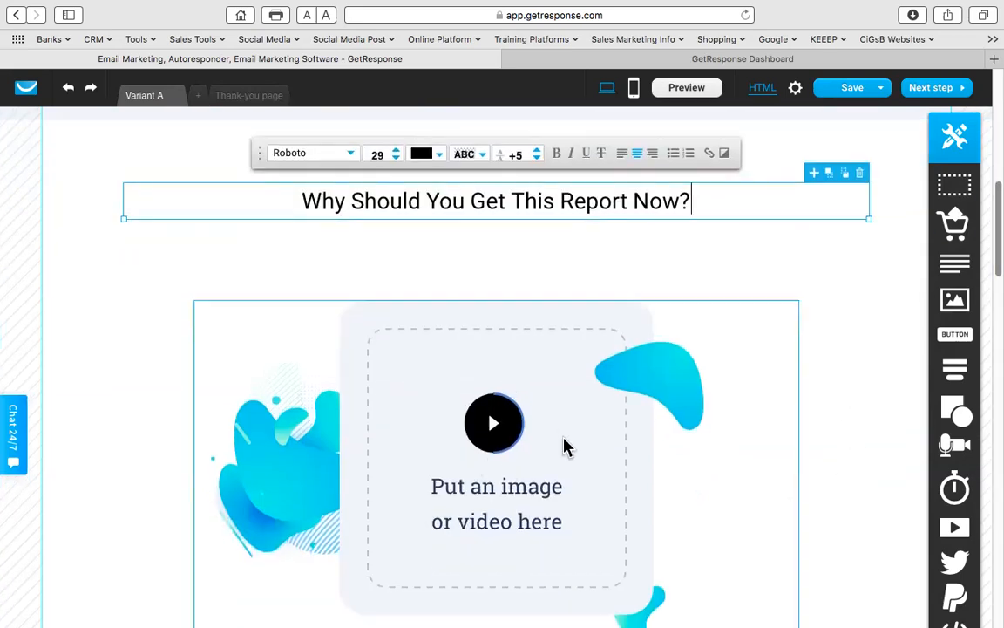
scroll(565, 421, down, 4)
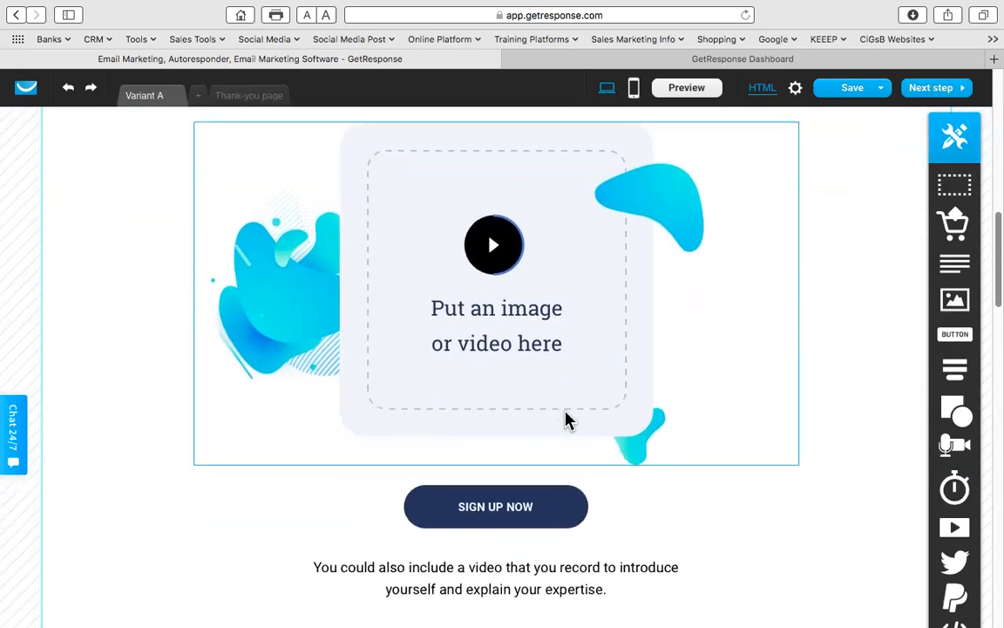
scroll(565, 422, up, 3)
click(783, 279)
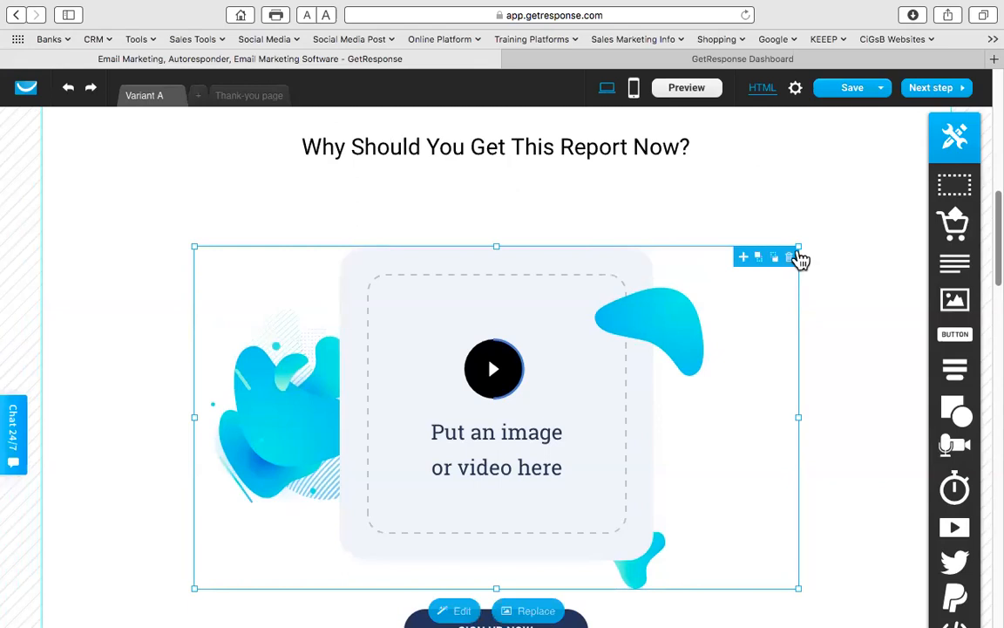
- Trash the image placeholder, delete the empty section, and drop a Text element under the heading
click(790, 258)
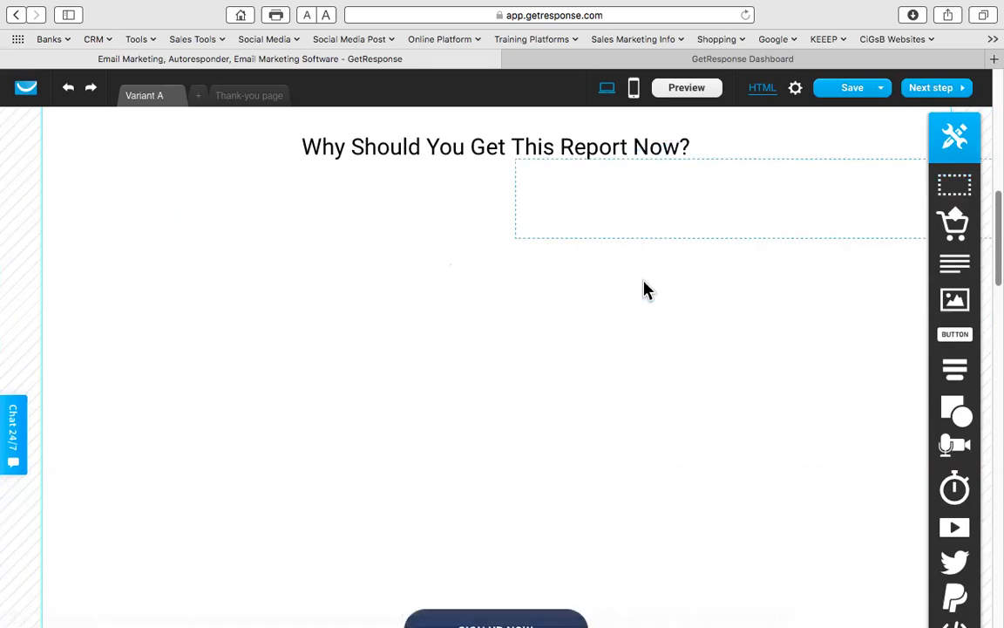
scroll(593, 331, up, 3)
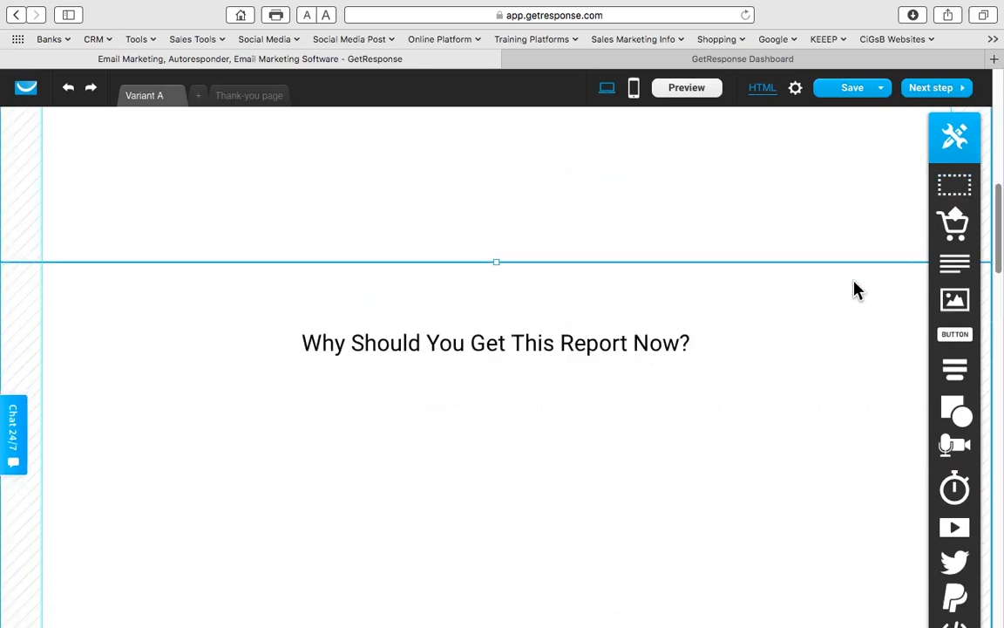
scroll(776, 305, up, 3)
scroll(700, 318, down, 3)
scroll(699, 318, up, 2)
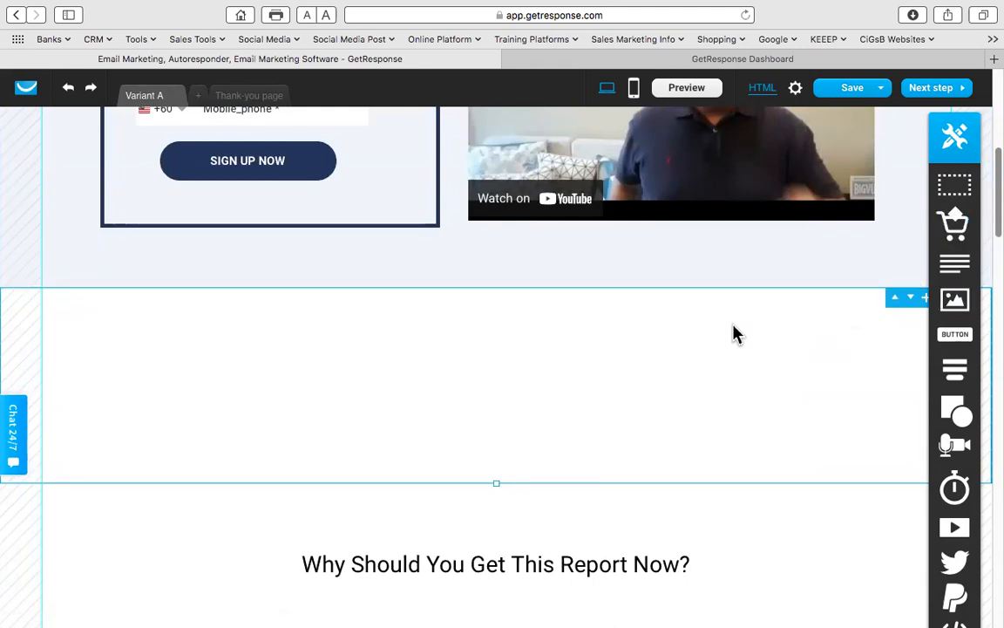
key(Delete)
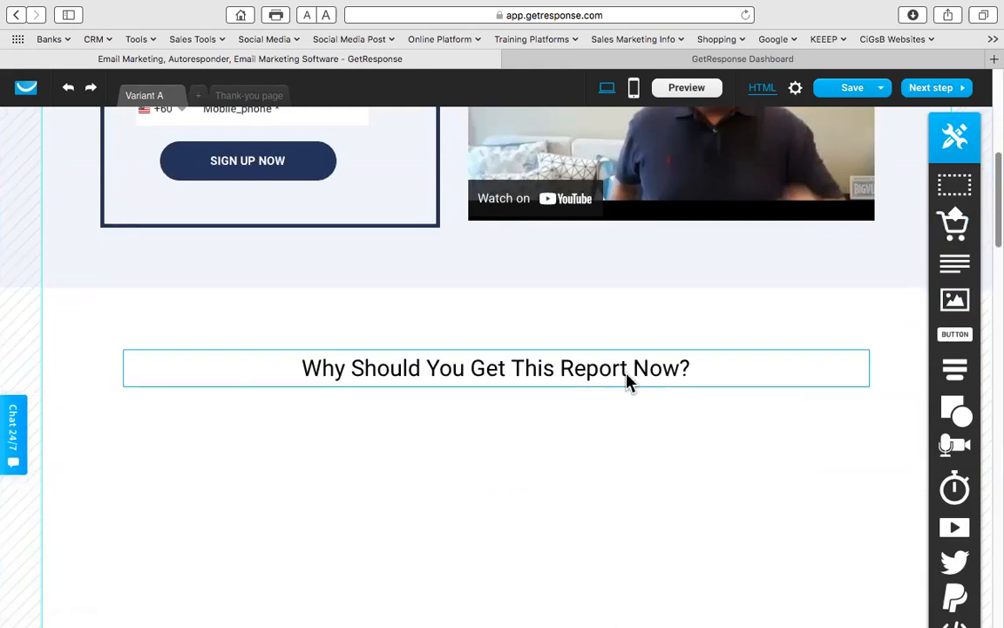
drag(956, 273, 324, 420)
- Set the new text block's font size to 30
double_click(333, 422)
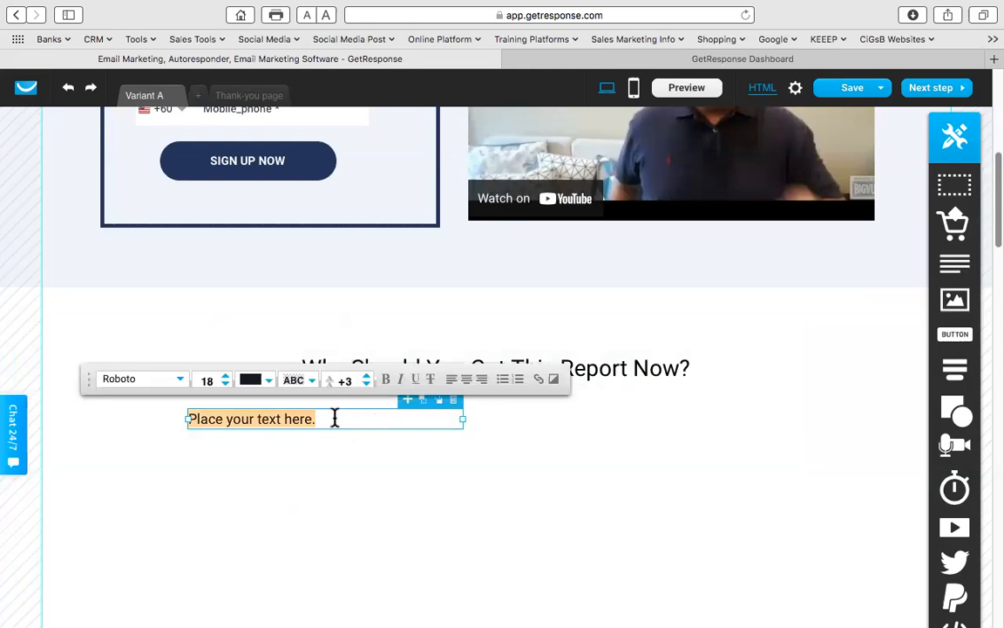
click(226, 375)
click(225, 376)
click(226, 376)
click(226, 376)
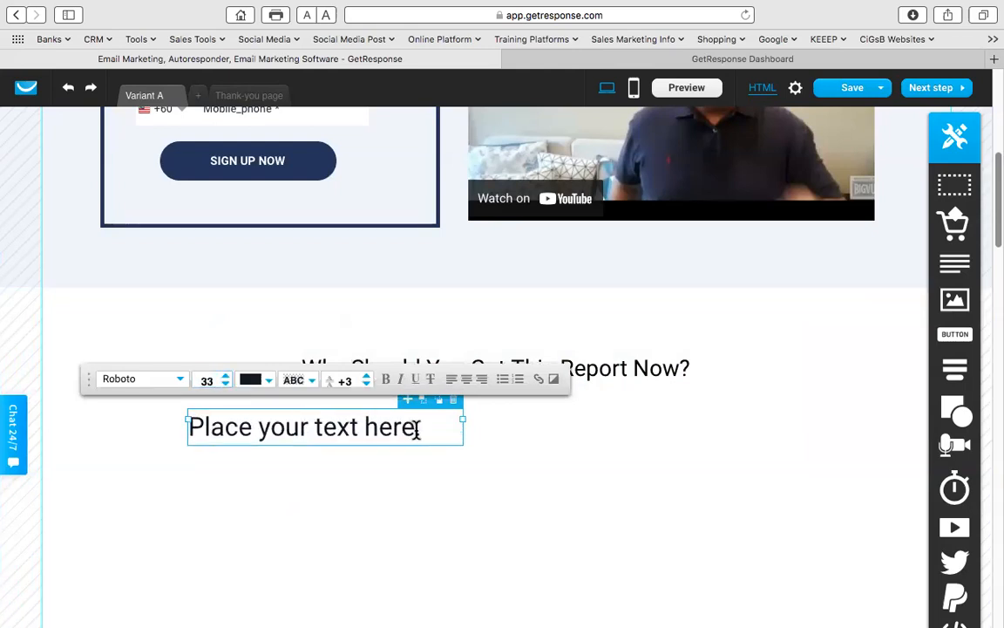
click(226, 383)
click(226, 383)
click(226, 383)
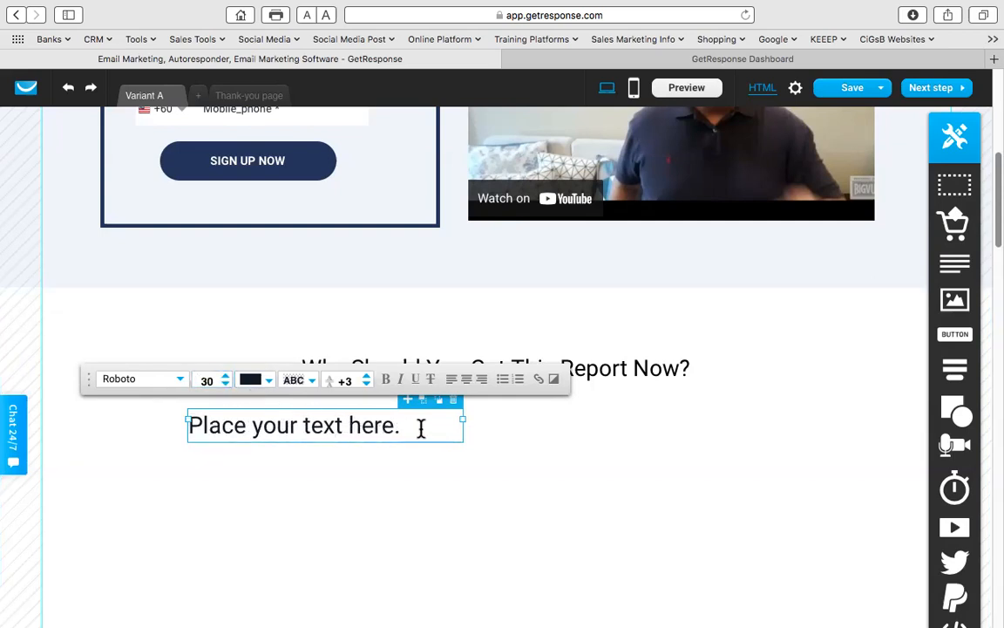
- Replace the placeholder with 'Reason #1' followed by a second placeholder line
drag(404, 425, 19, 425)
text(Reas)
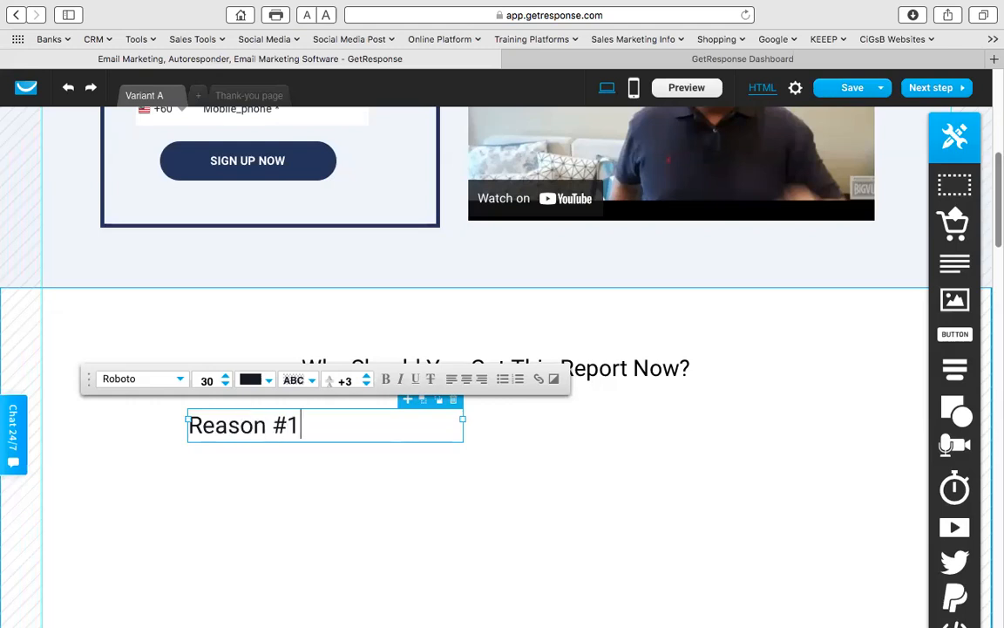
text(on #1)
key(Return)
text(fi)
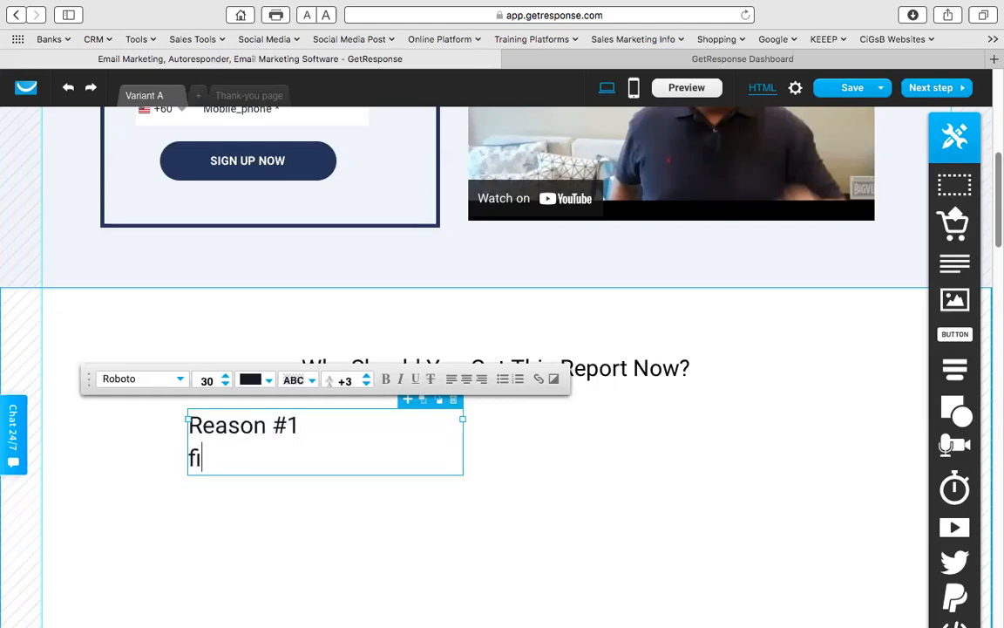
text(hsdICUHIEOUDHIDUH)
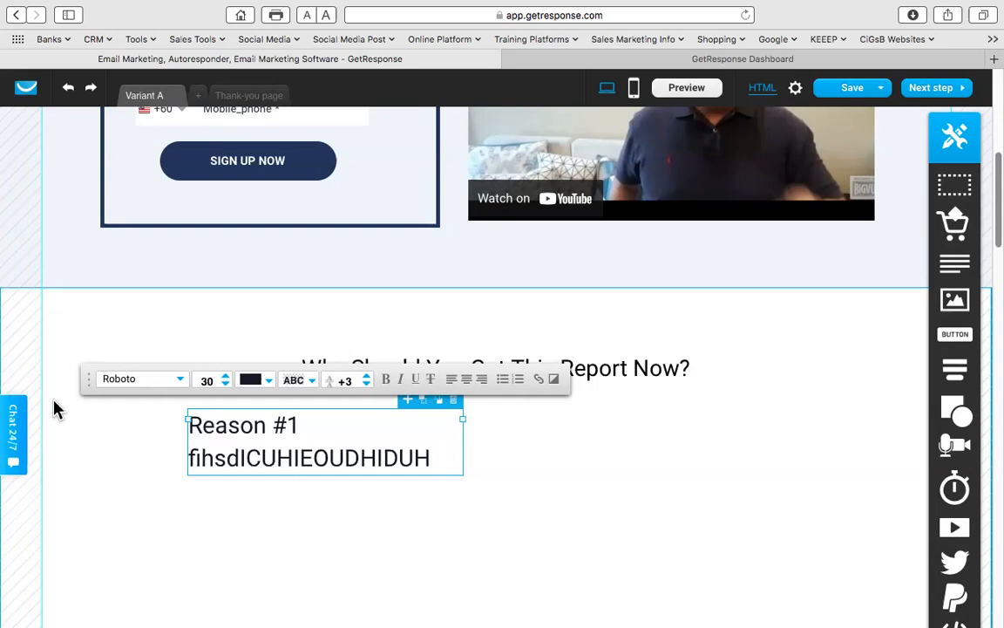
click(514, 475)
- Duplicate the Reason #1 block and place the copy below the original
click(303, 451)
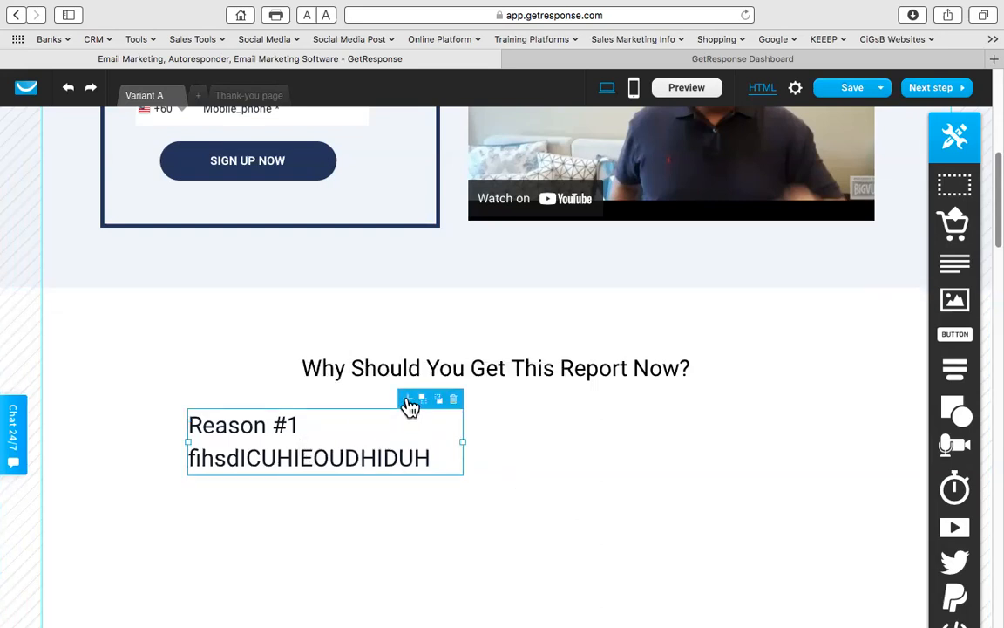
drag(410, 406, 404, 408)
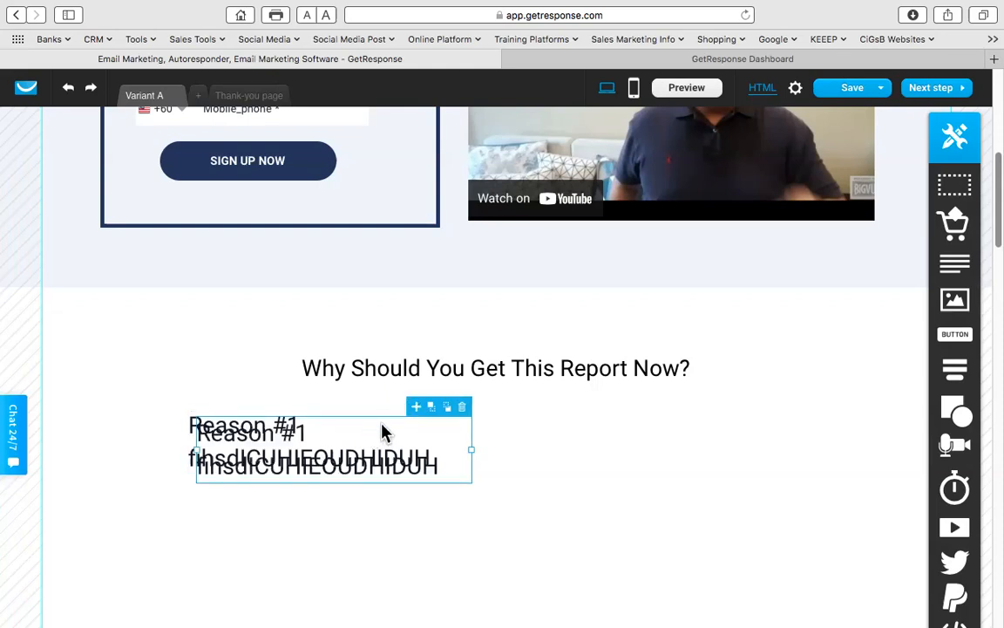
drag(342, 443, 332, 530)
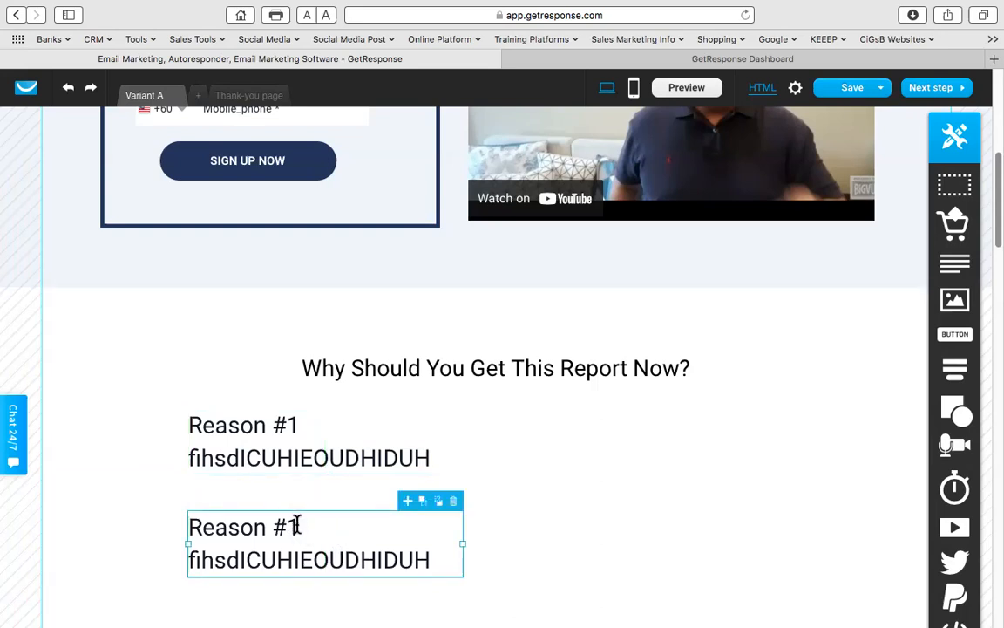
key(BackSpace)
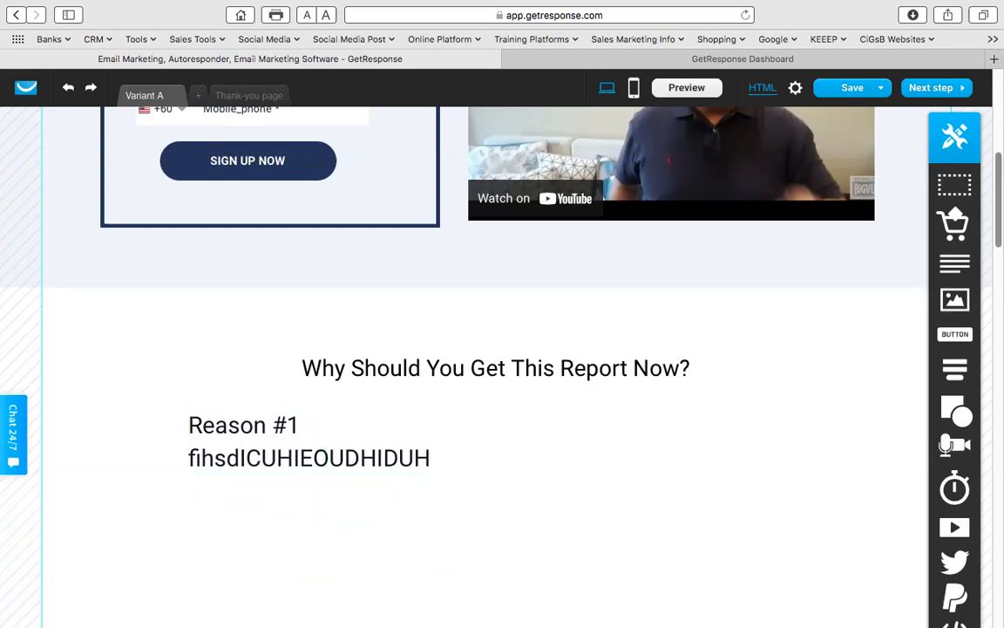
mouse_move(73, 99)
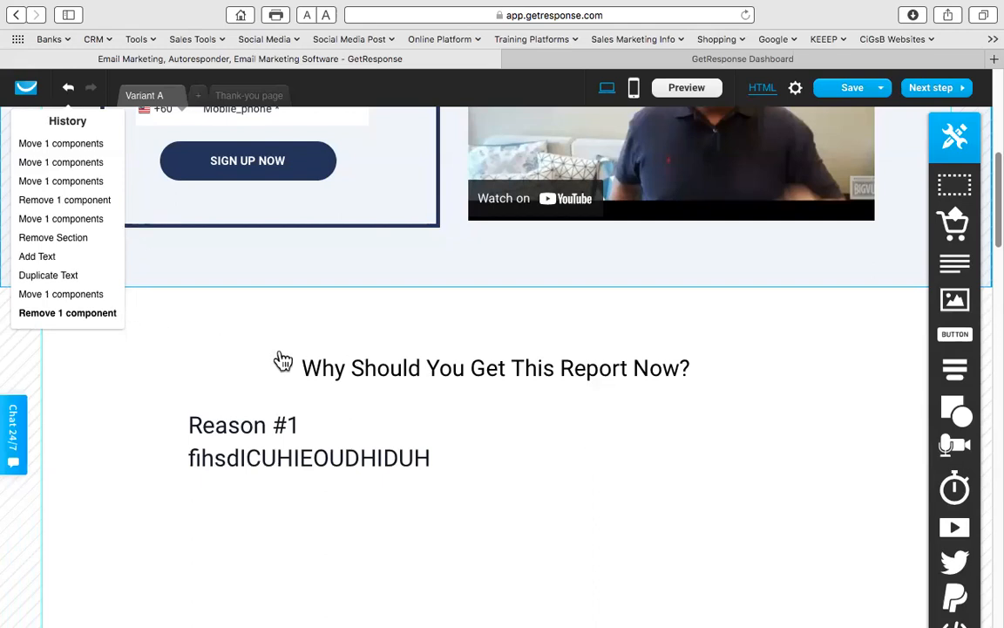
key(super+z)
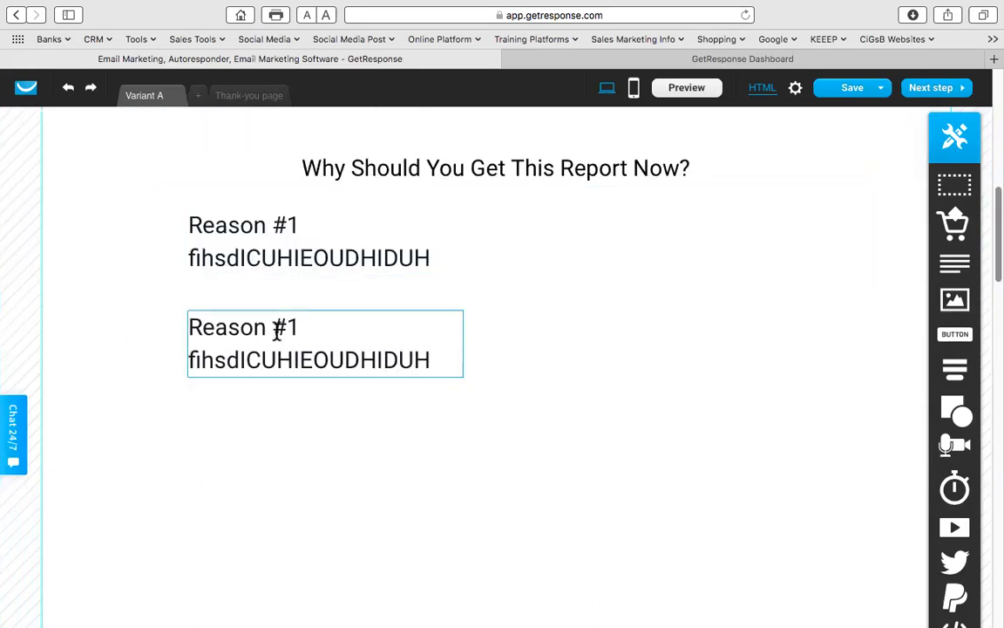
- Change the copied block's heading to 'Reason #2'
double_click(296, 323)
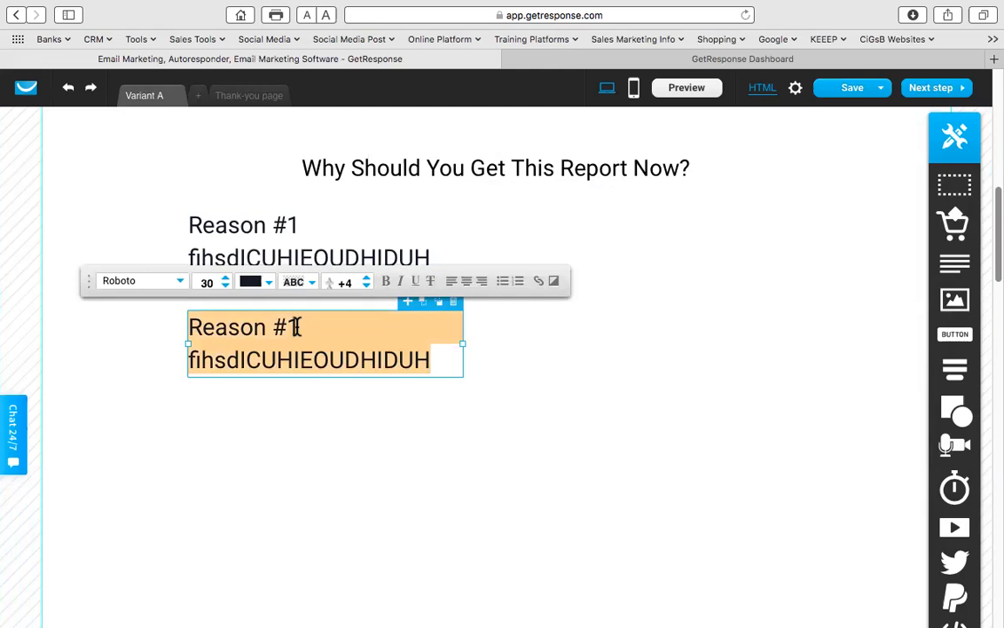
click(297, 331)
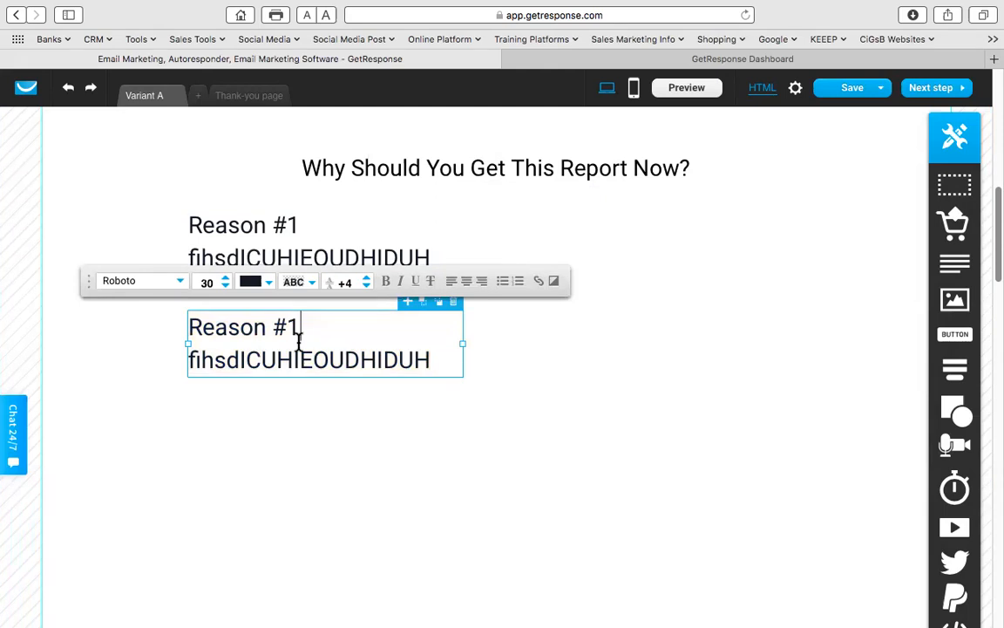
click(549, 408)
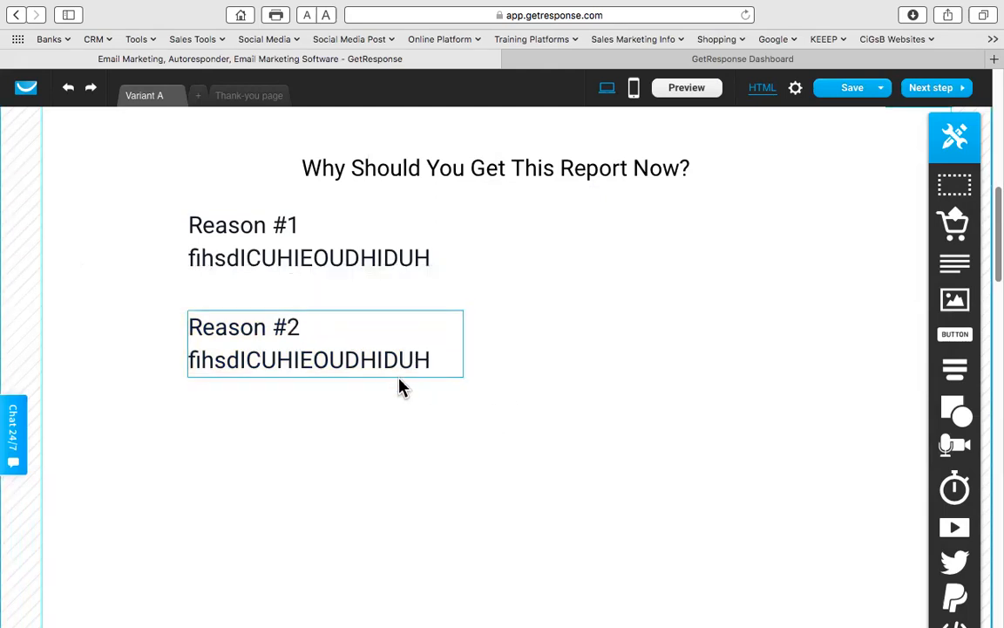
scroll(401, 386, down, 5)
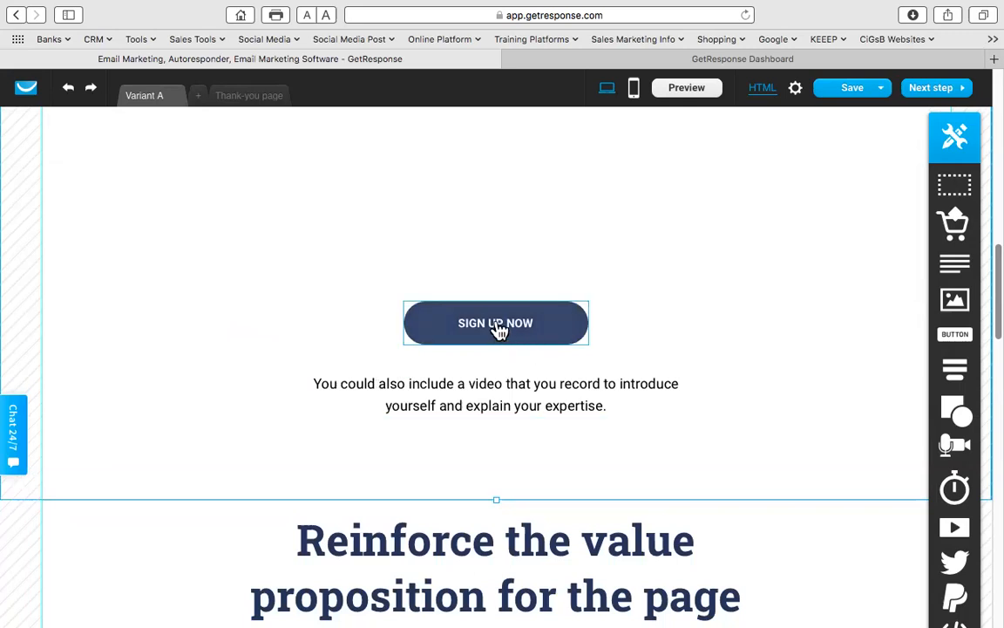
scroll(475, 240, up, 3)
- Delete the SIGN UP NOW button and the video-tip paragraph below the reasons
click(565, 443)
click(590, 415)
click(574, 439)
click(581, 408)
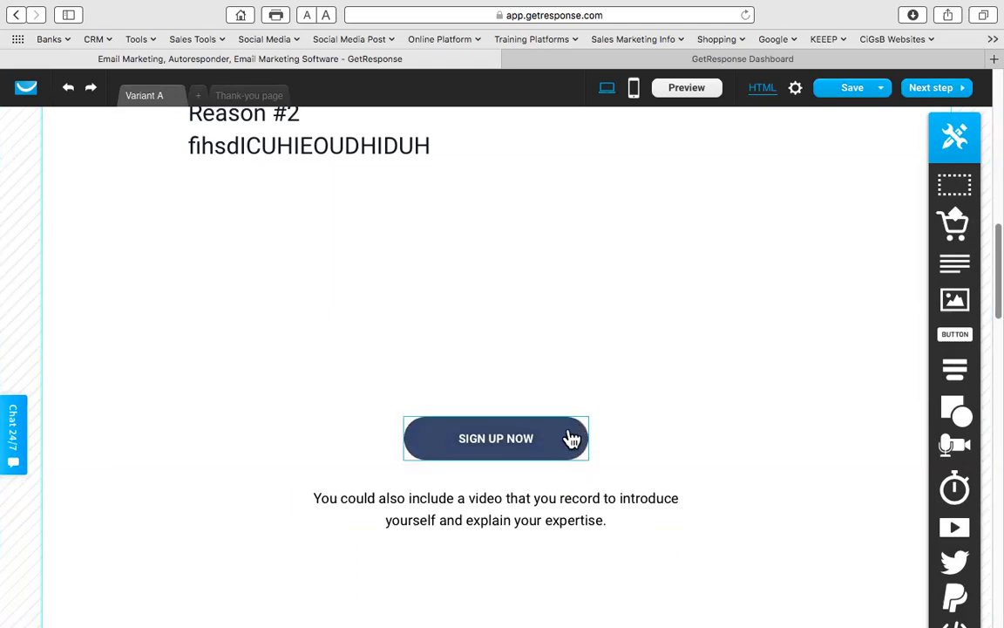
click(571, 438)
click(580, 408)
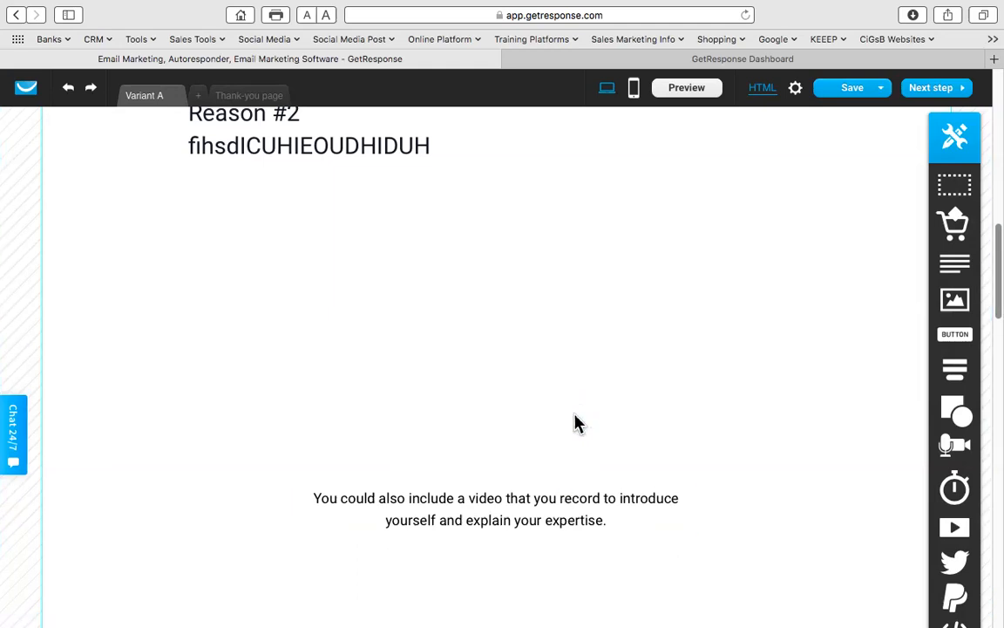
click(533, 502)
click(684, 477)
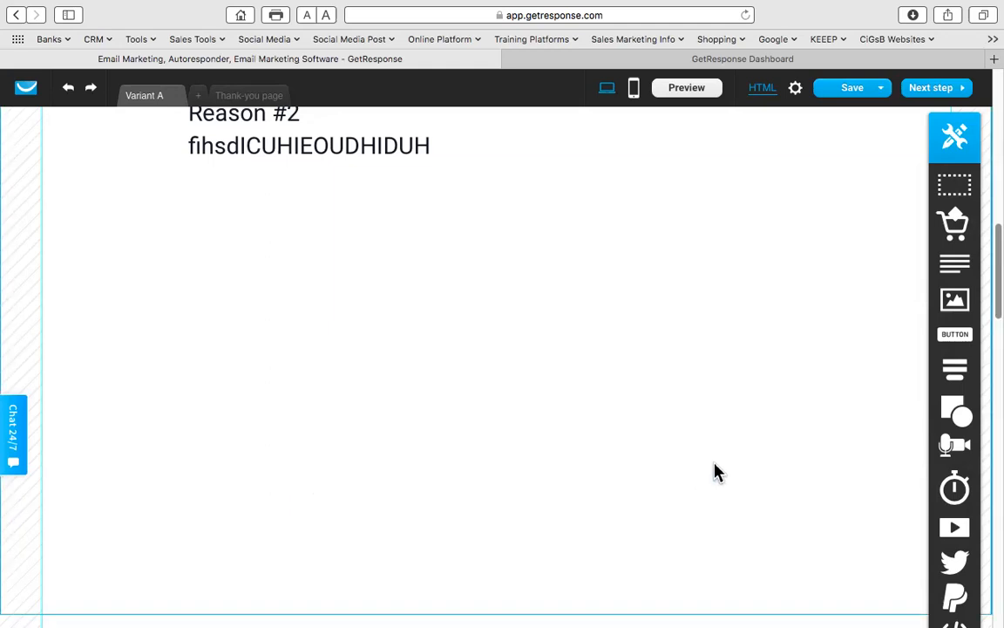
- Drag the section borders up to close the empty gap before the Reinforce section
scroll(713, 468, down, 2)
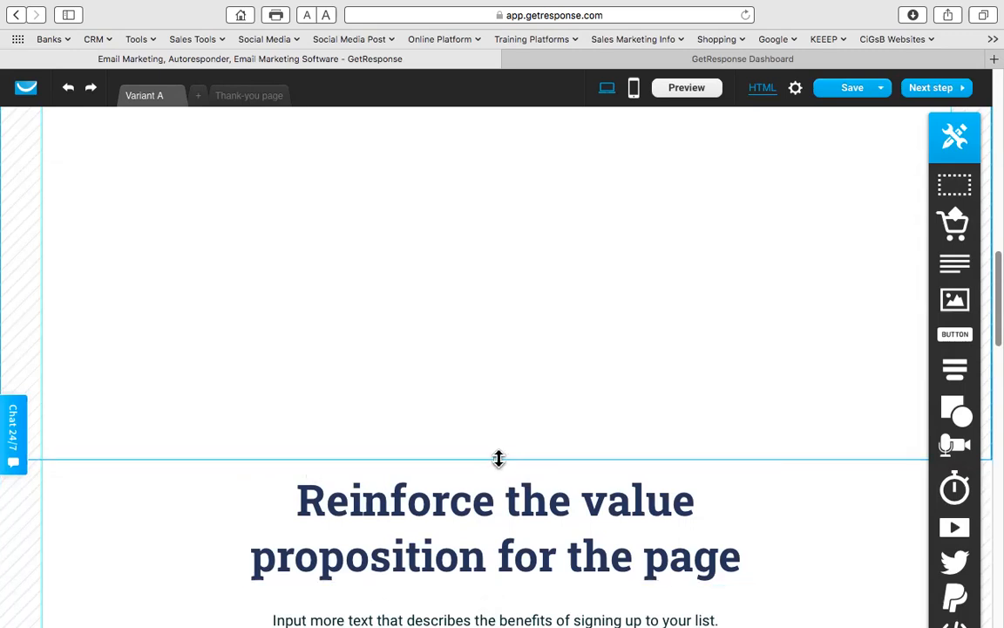
drag(498, 460, 504, 368)
drag(500, 145, 499, 143)
scroll(243, 338, up, 4)
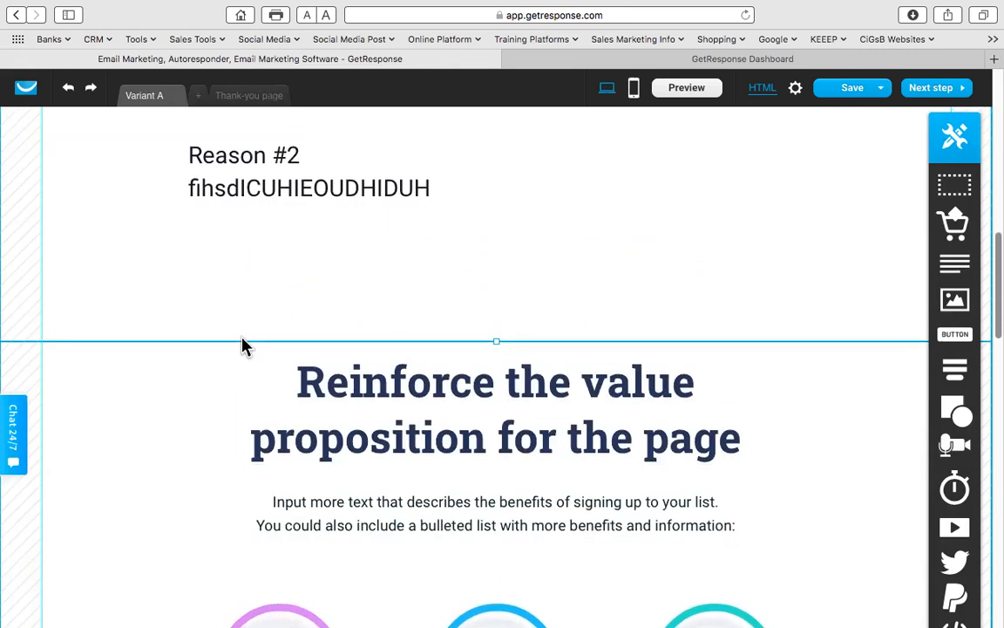
drag(494, 415, 478, 331)
scroll(156, 449, down, 3)
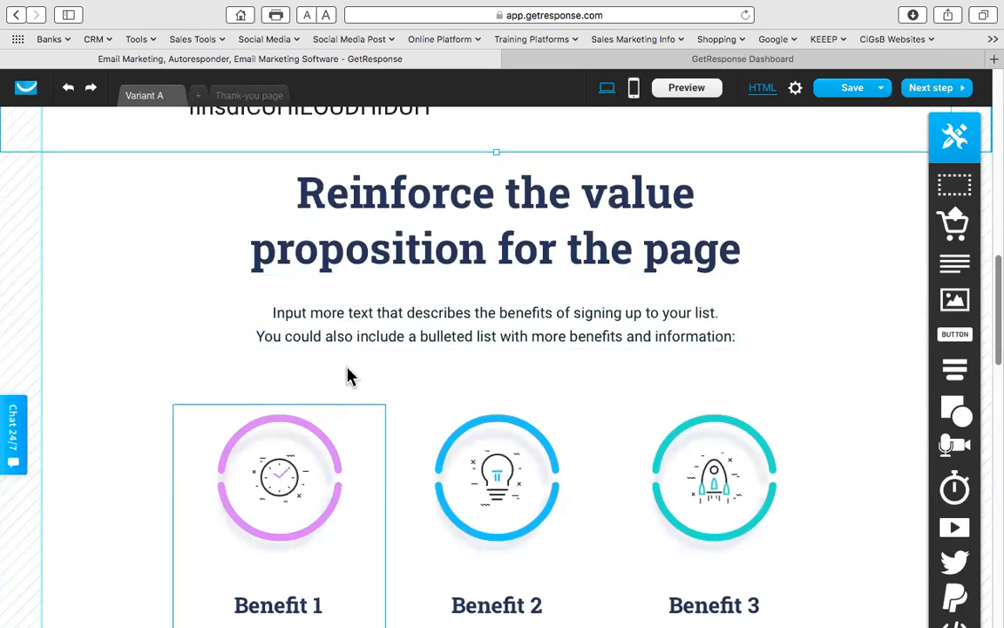
- Review the sections down to the closing SIGN UP NOW call-to-action, then save the page
scroll(516, 411, down, 11)
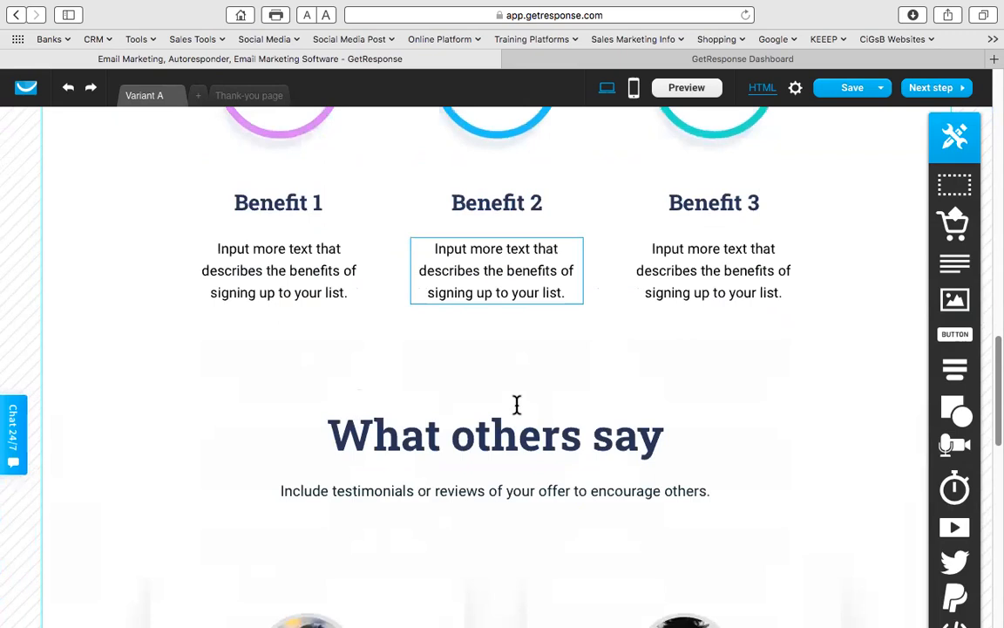
scroll(518, 417, down, 4)
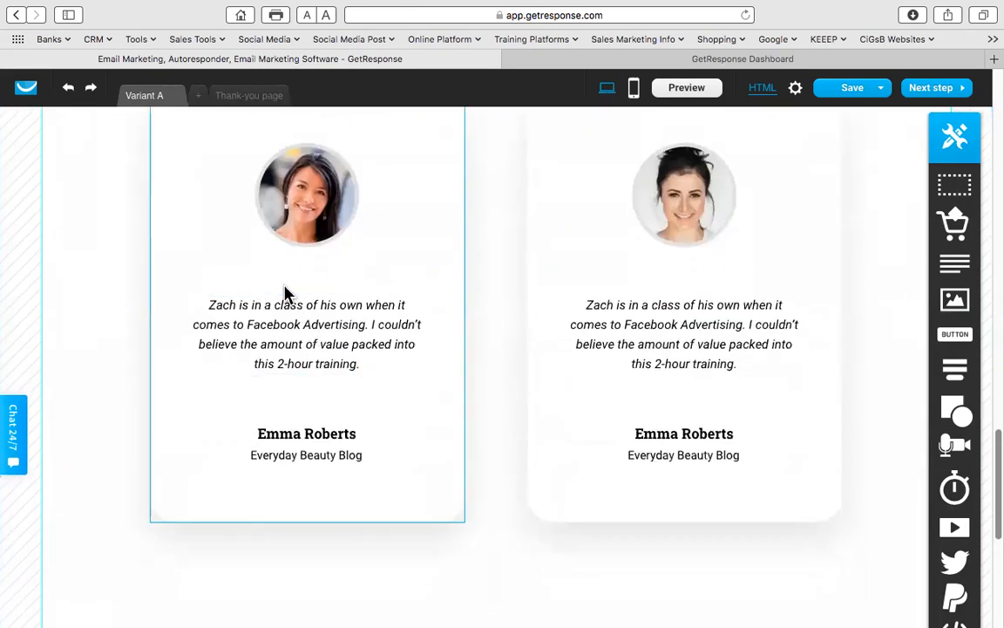
scroll(600, 343, down, 7)
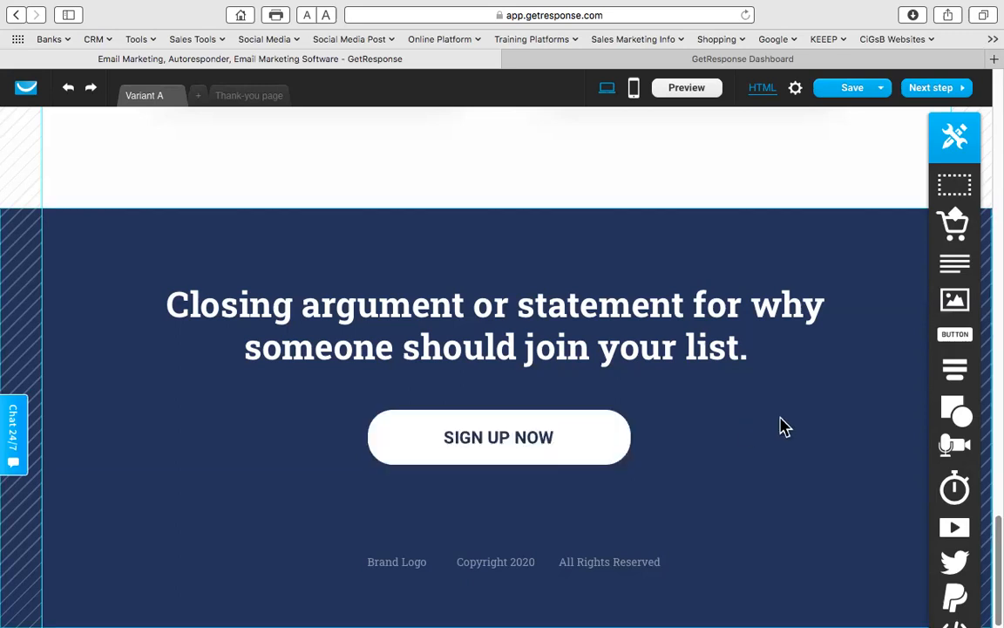
scroll(686, 405, up, 10)
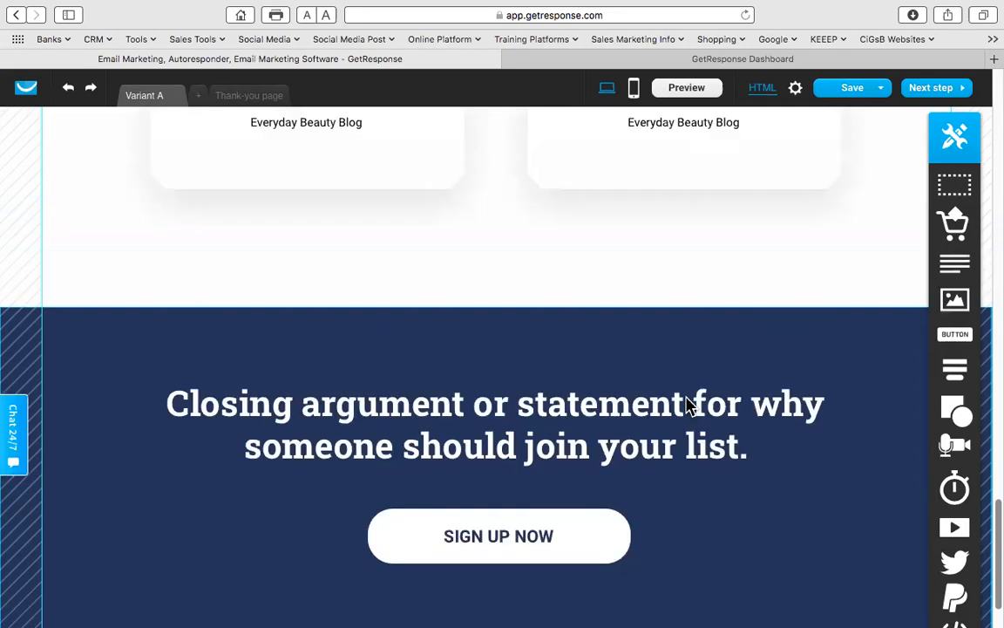
mouse_move(854, 96)
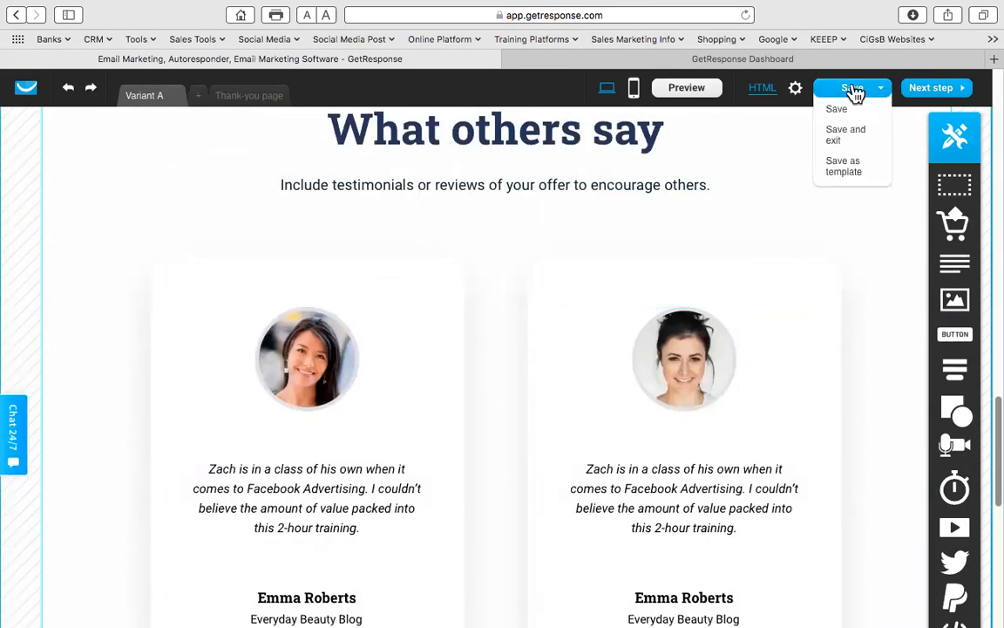
click(841, 114)
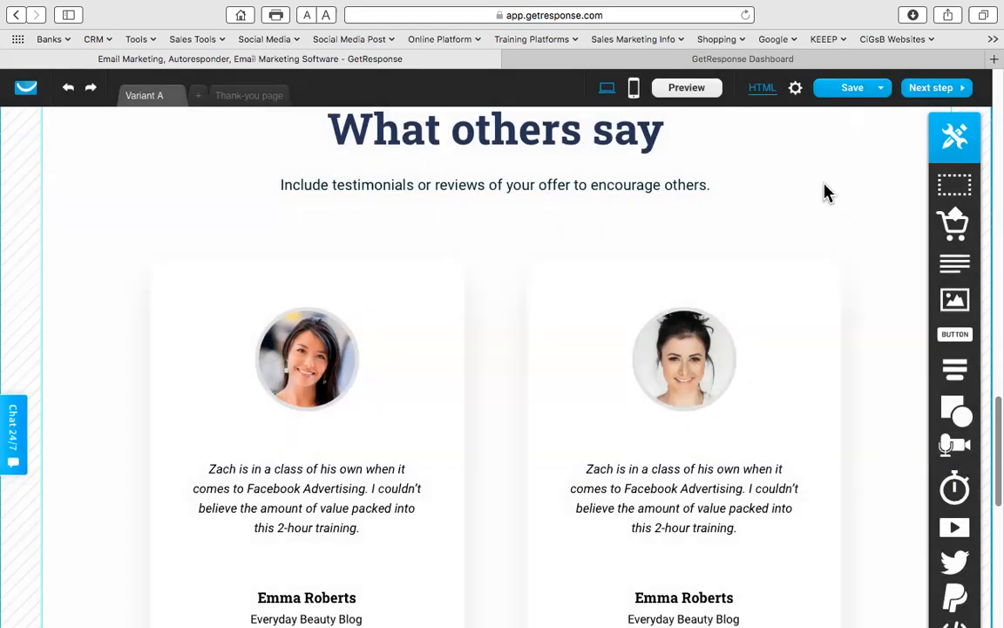
mouse_move(853, 89)
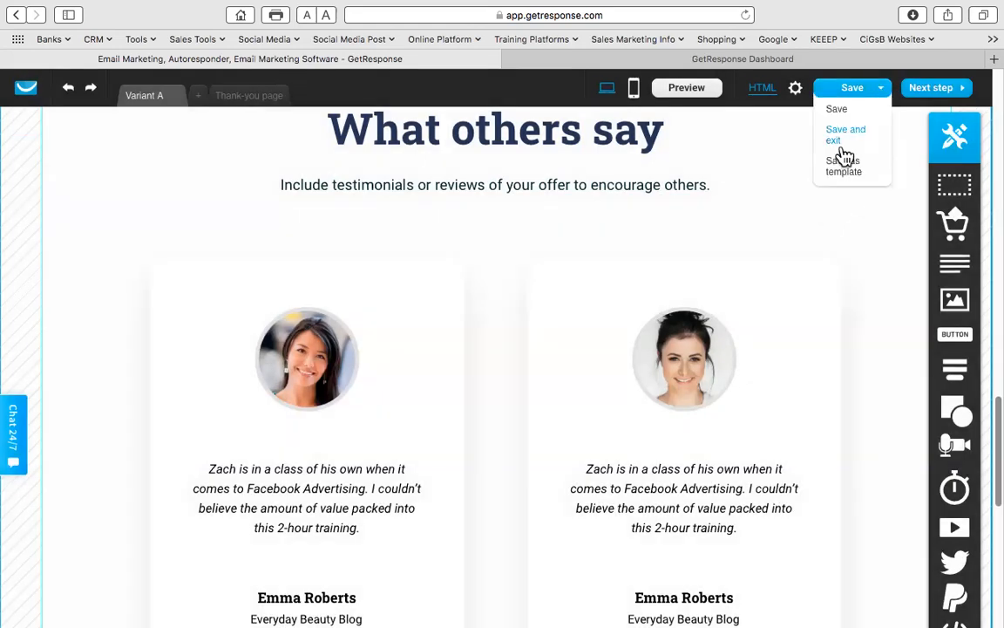
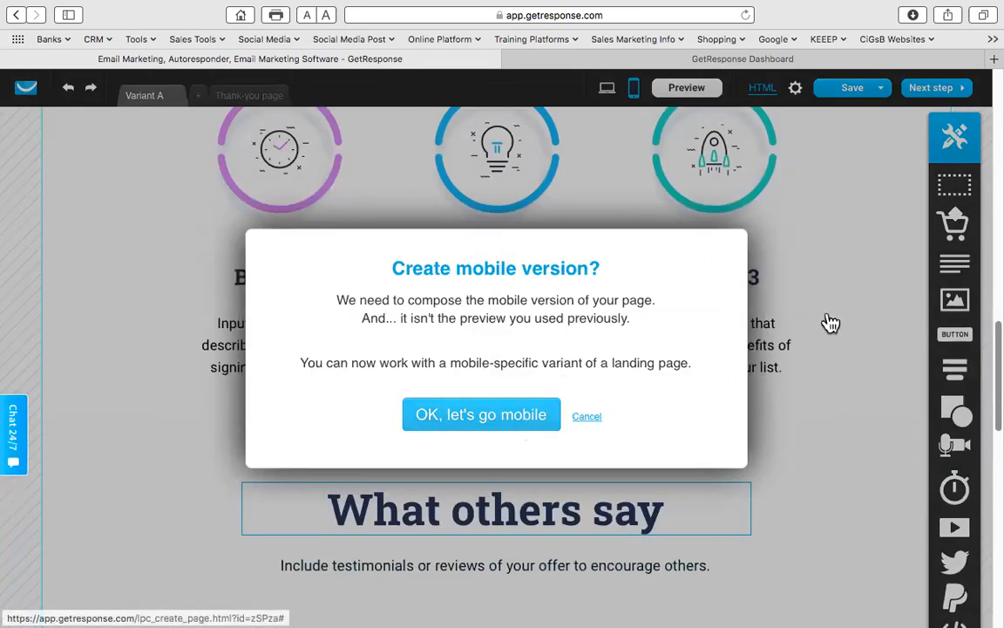
- Create the mobile version of the landing page, review it, and save the page
click(534, 411)
scroll(632, 228, up, 15)
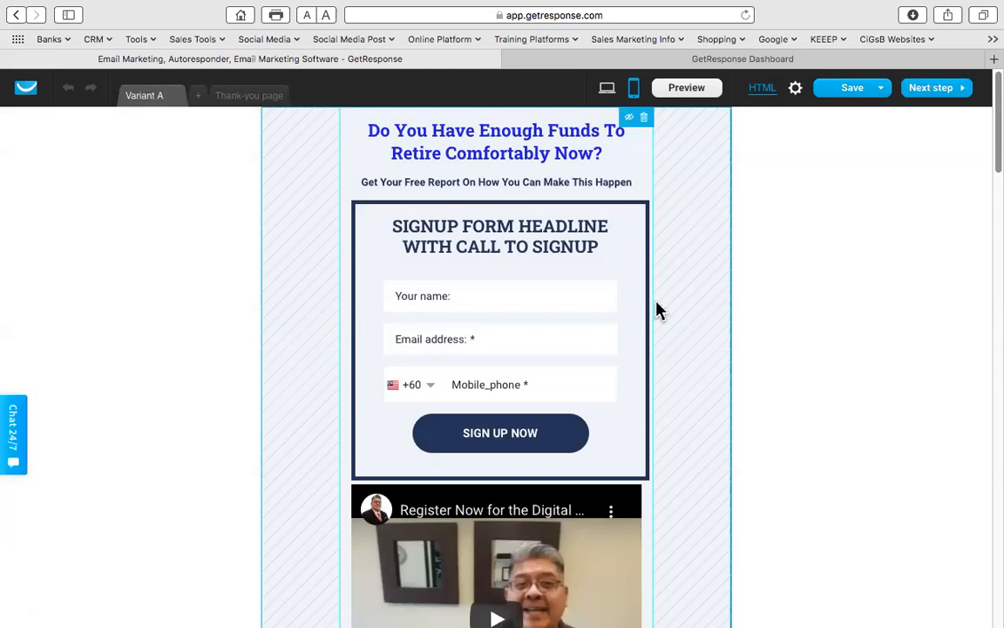
scroll(672, 328, down, 10)
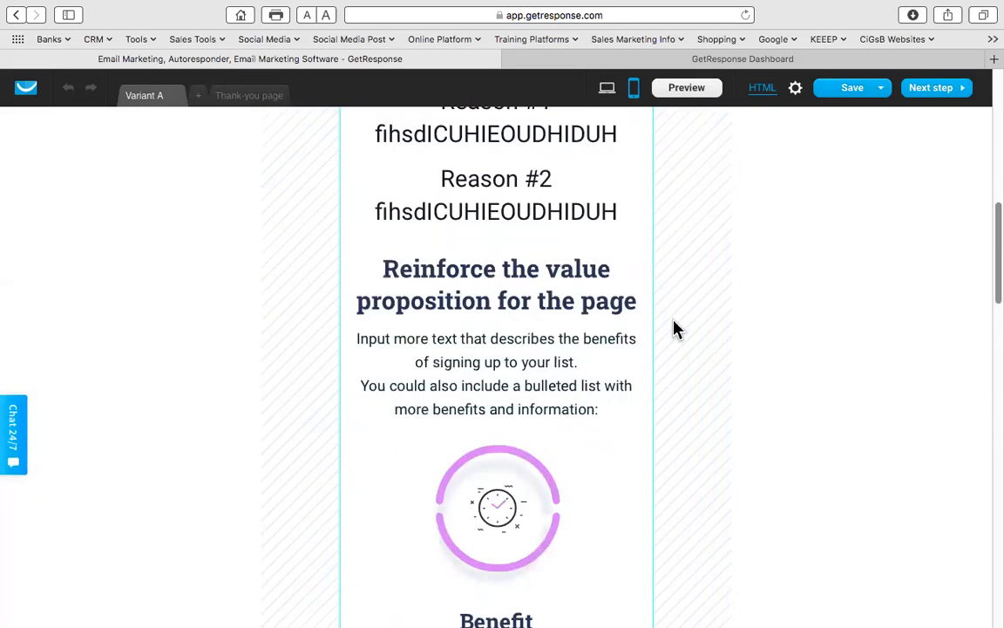
scroll(677, 329, up, 2)
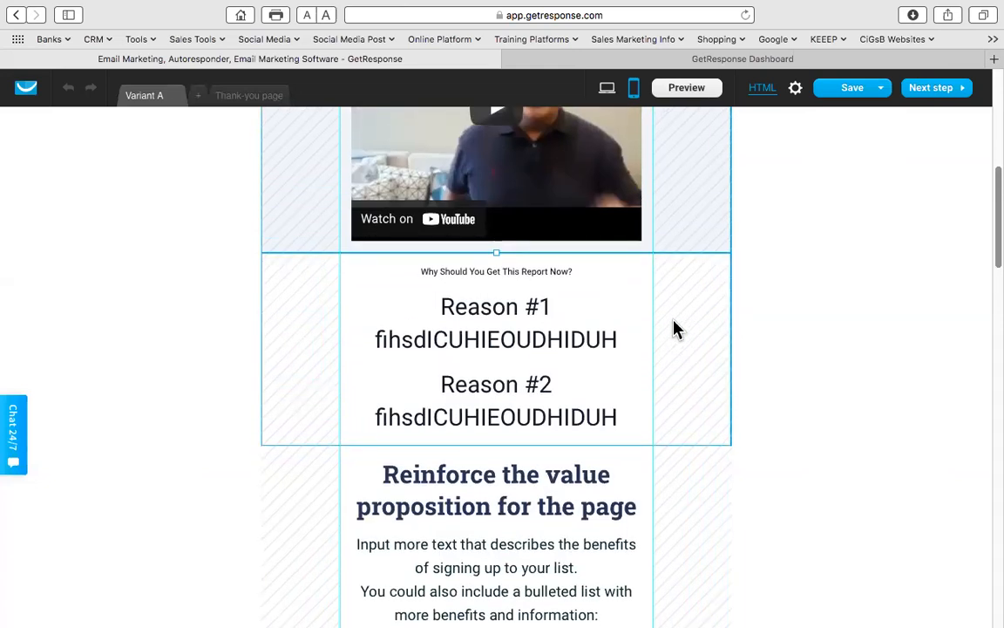
scroll(677, 329, down, 10)
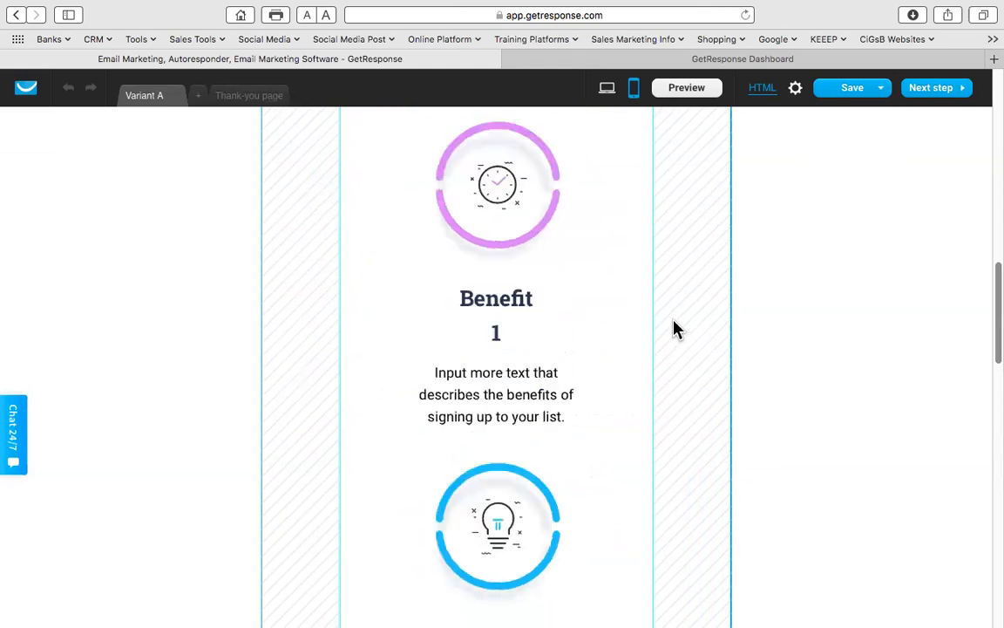
scroll(678, 328, down, 15)
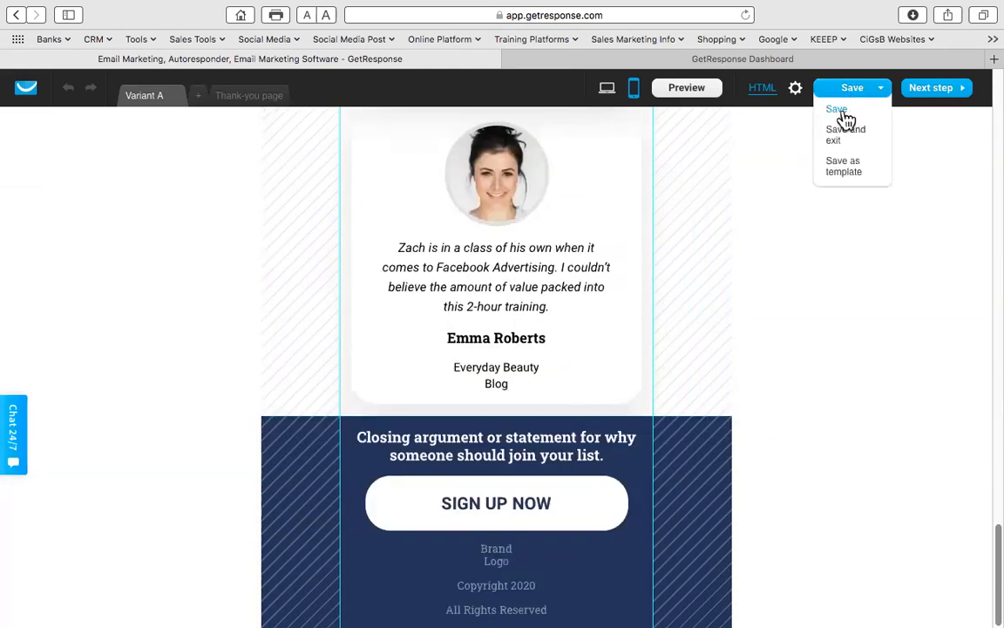
click(842, 113)
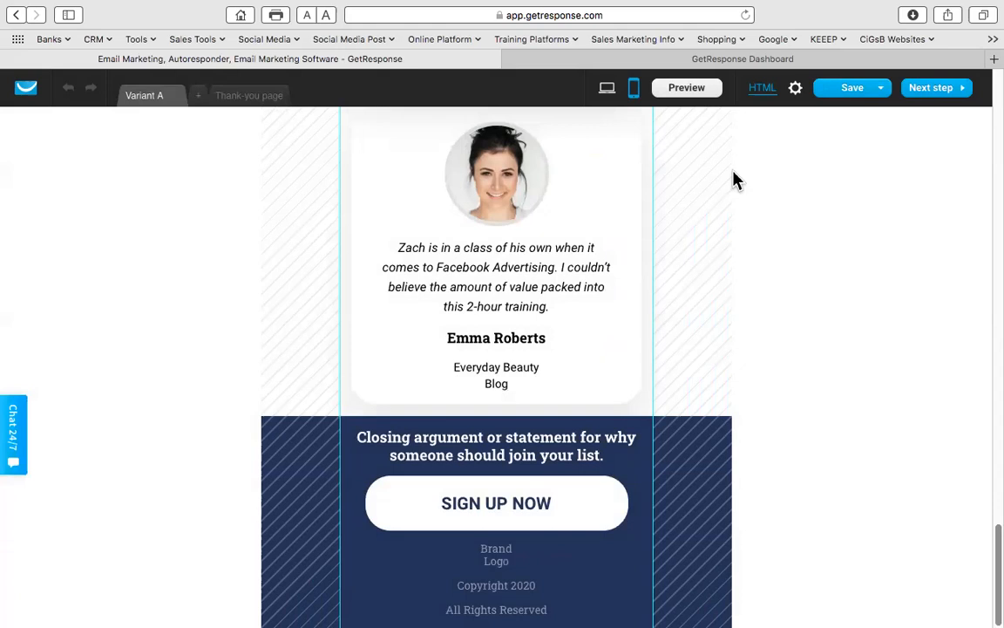
- Return to the desktop layout and bring up the Thank-you page
click(607, 99)
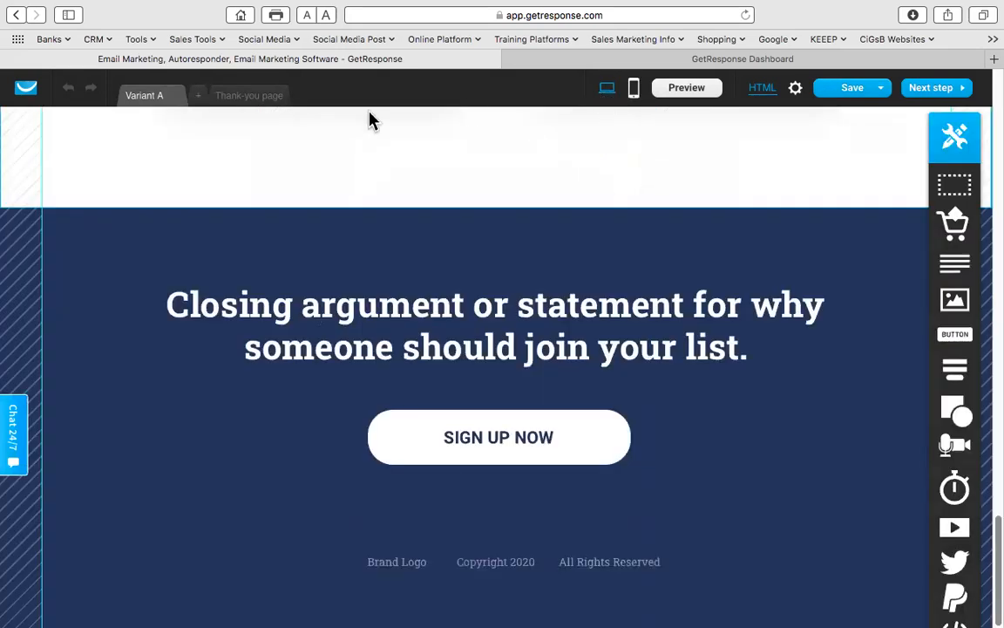
scroll(358, 185, up, 15)
scroll(379, 180, up, 4)
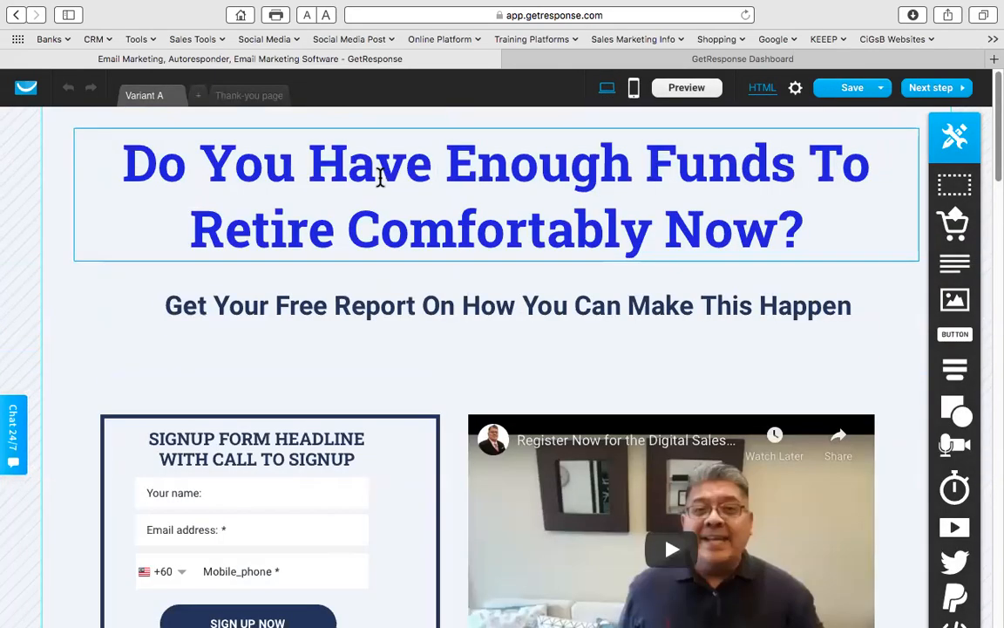
scroll(380, 174, down, 3)
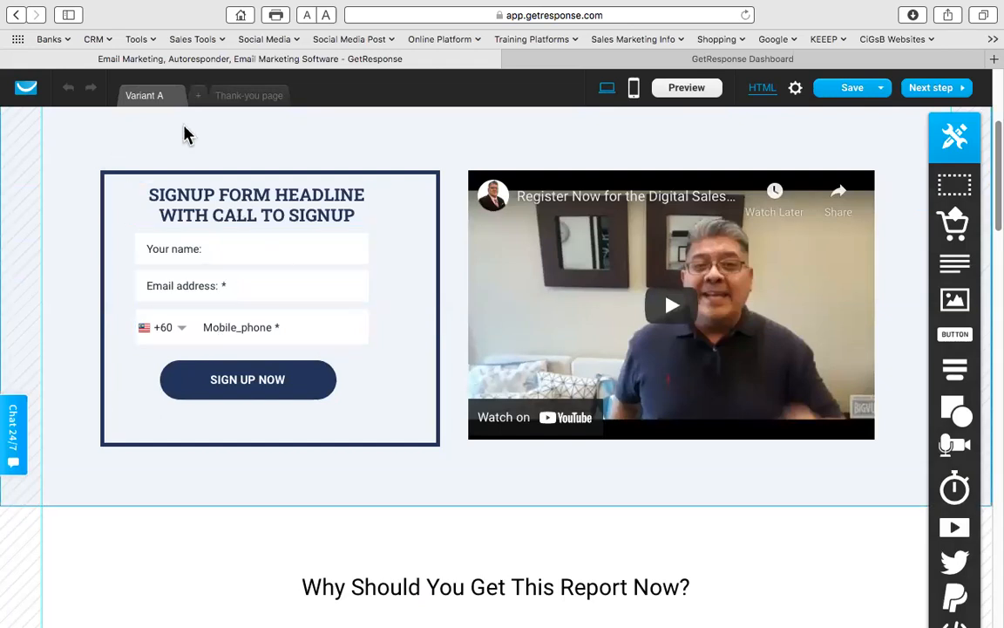
click(250, 99)
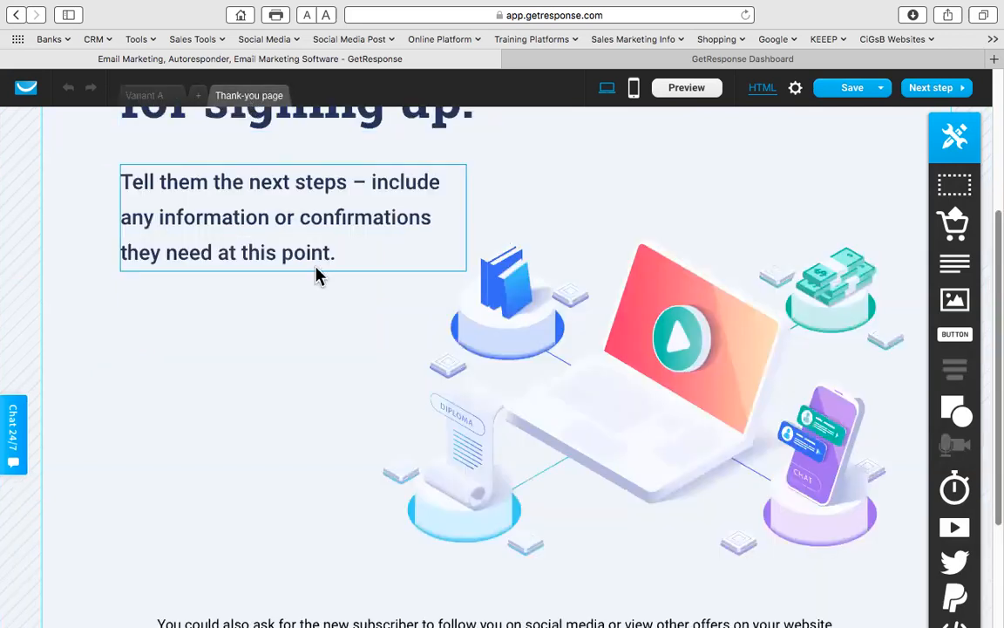
- Delete the LOGO from the thank-you page
scroll(318, 272, up, 3)
click(166, 181)
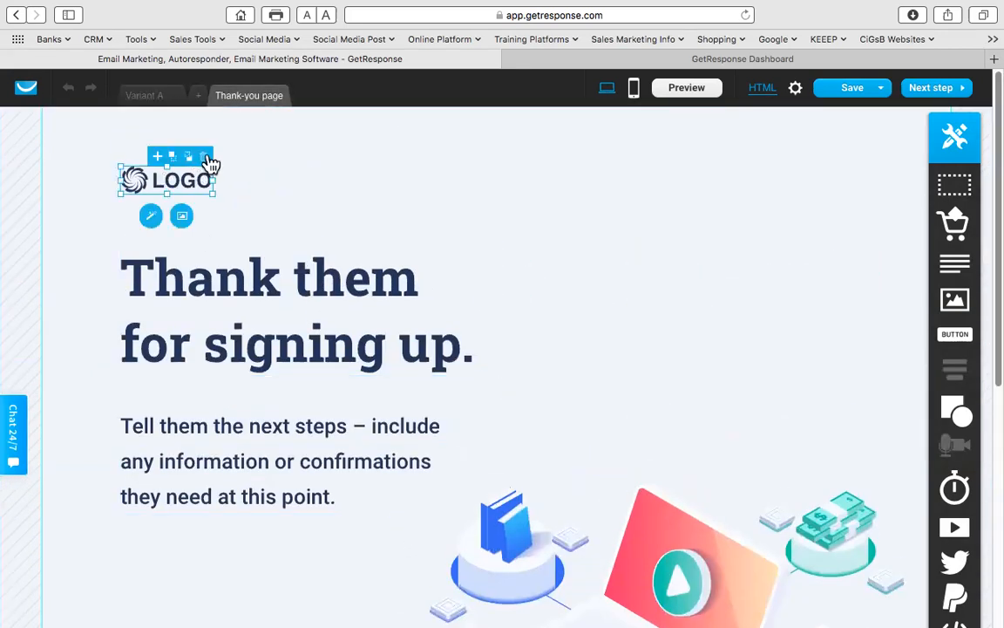
click(187, 143)
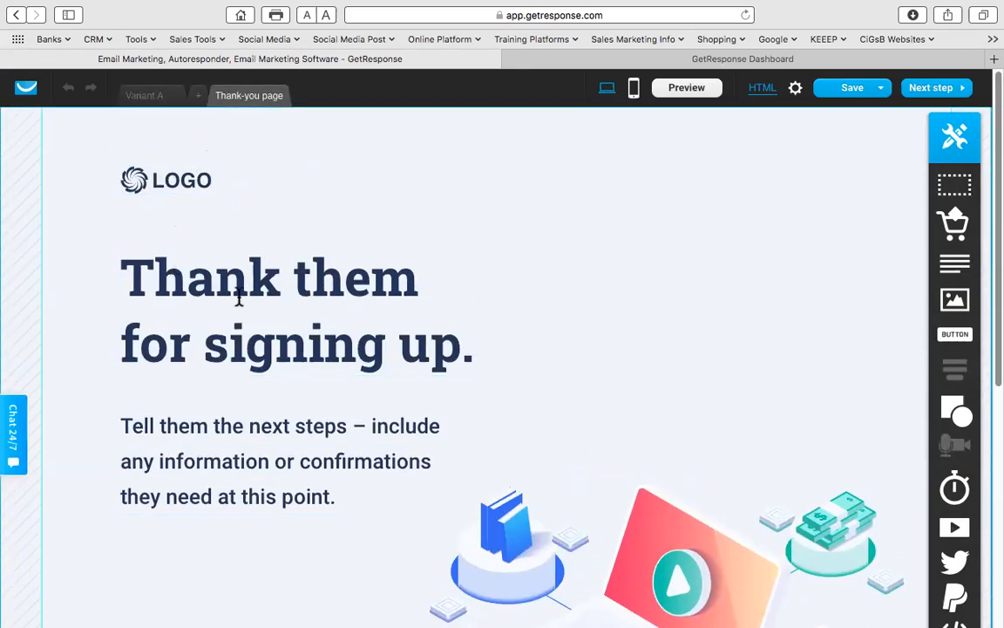
click(190, 171)
click(203, 163)
- Change the headline to 'Thank you for requesting your free report'
click(258, 268)
click(262, 272)
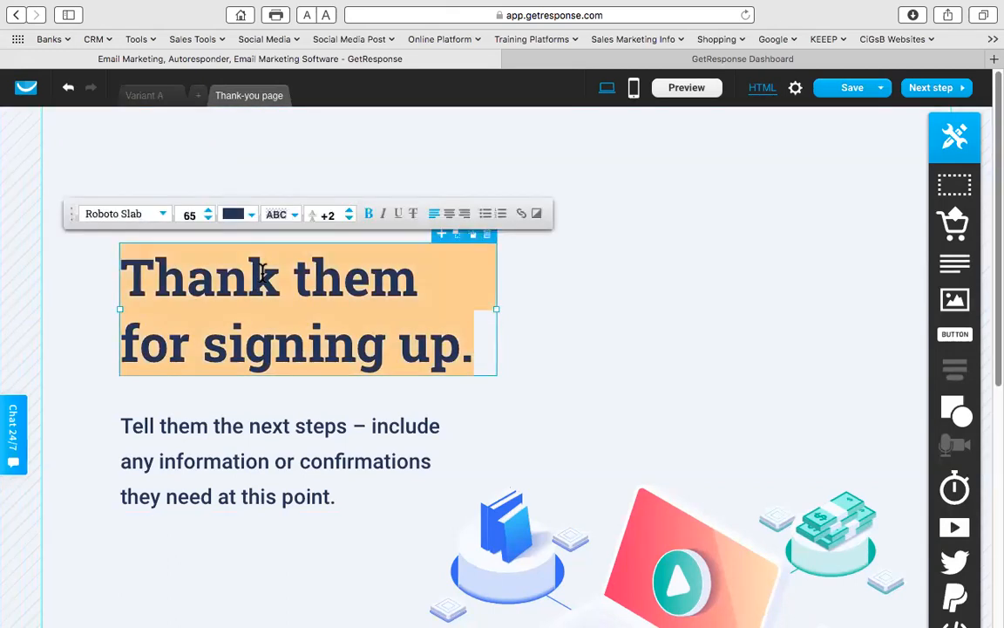
text(THANK YOU)
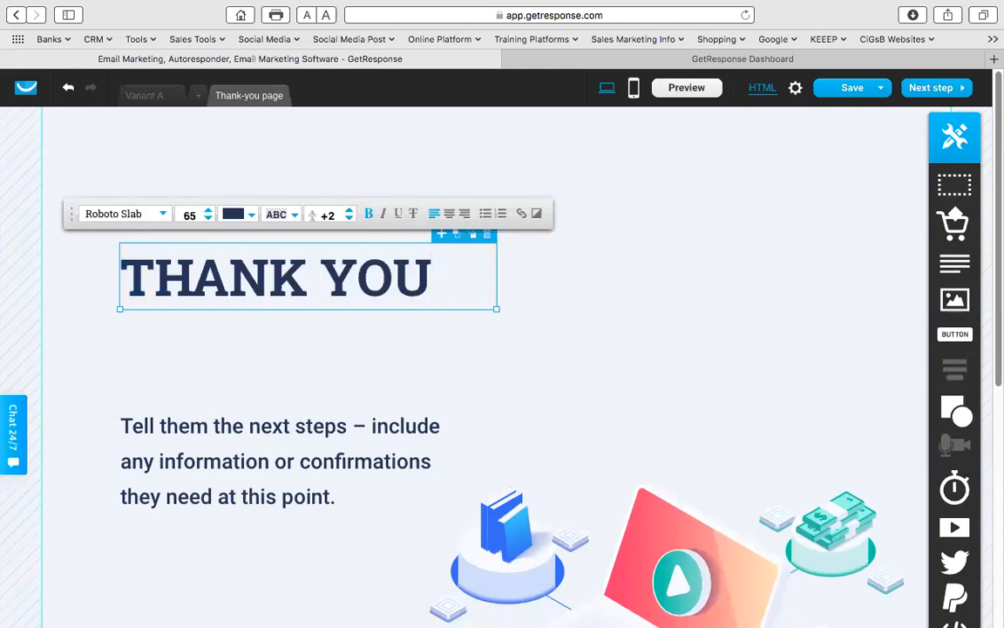
key(BackSpace)
key(BackSpace)
key(BackSpace)
key(BackSpace)
key(BackSpace)
key(BackSpace)
key(BackSpace)
key(BackSpace)
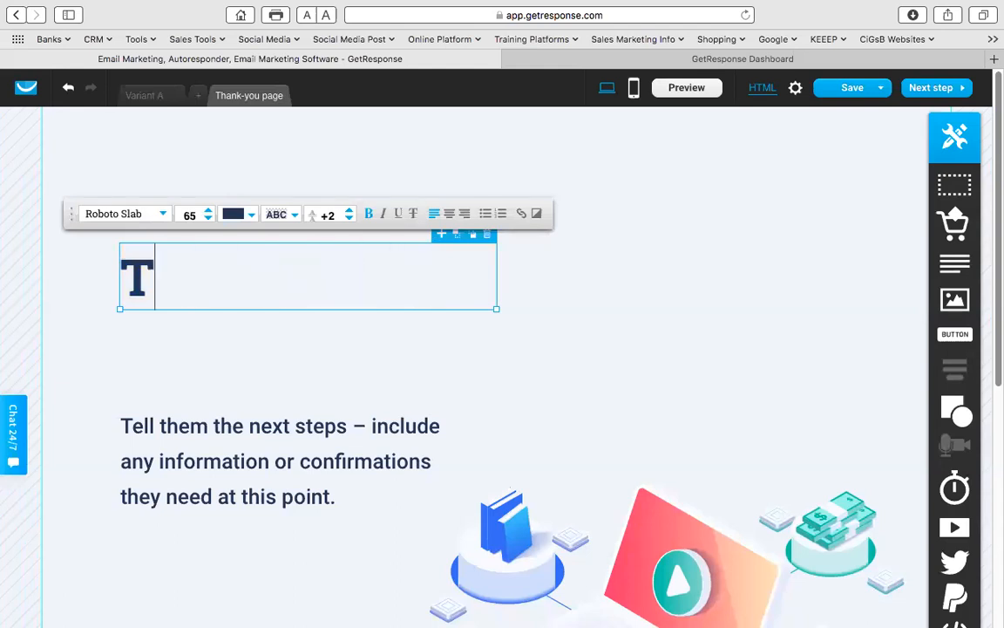
text(hank you f)
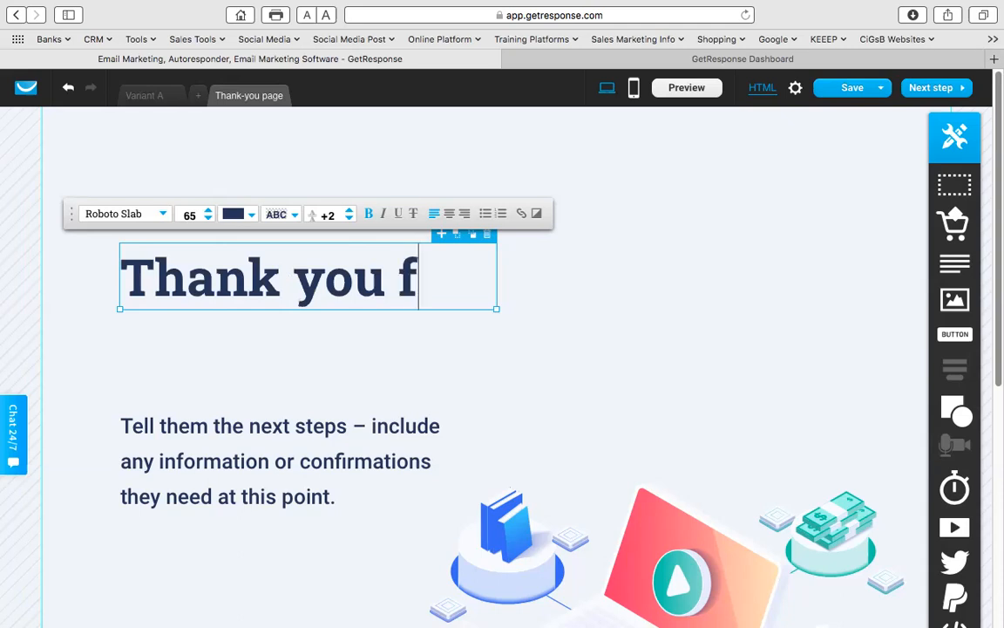
text(or request)
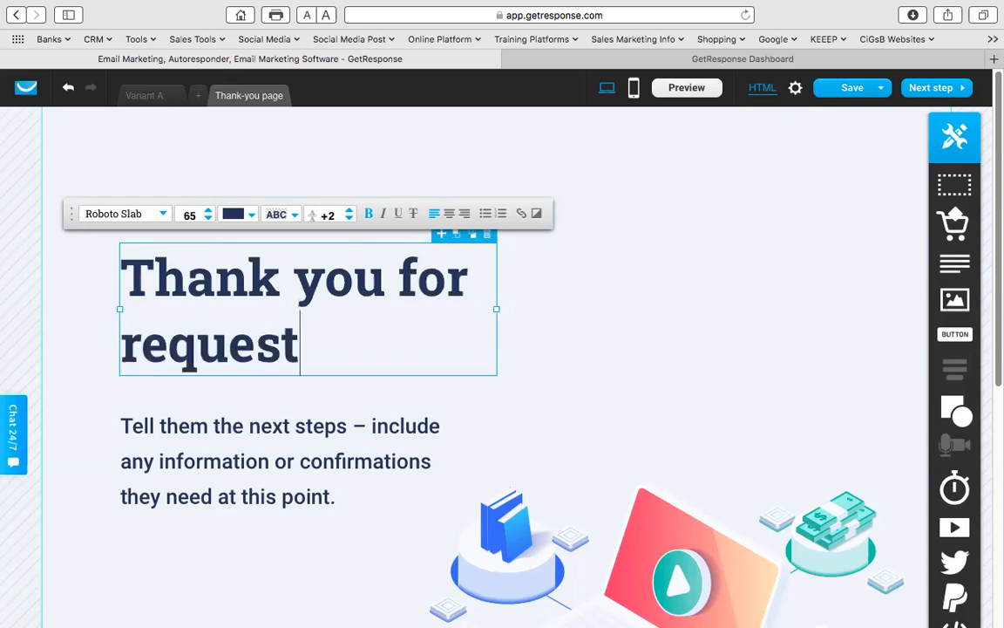
text(ing your free report)
click(620, 291)
- Move and widen the headline, then pull the paragraph up beneath it
drag(388, 303, 373, 191)
drag(480, 262, 863, 275)
drag(240, 452, 222, 332)
- Rewrite the paragraph as the free-report-on-its-way and check-spam/junk lines, widened to two lines
double_click(246, 340)
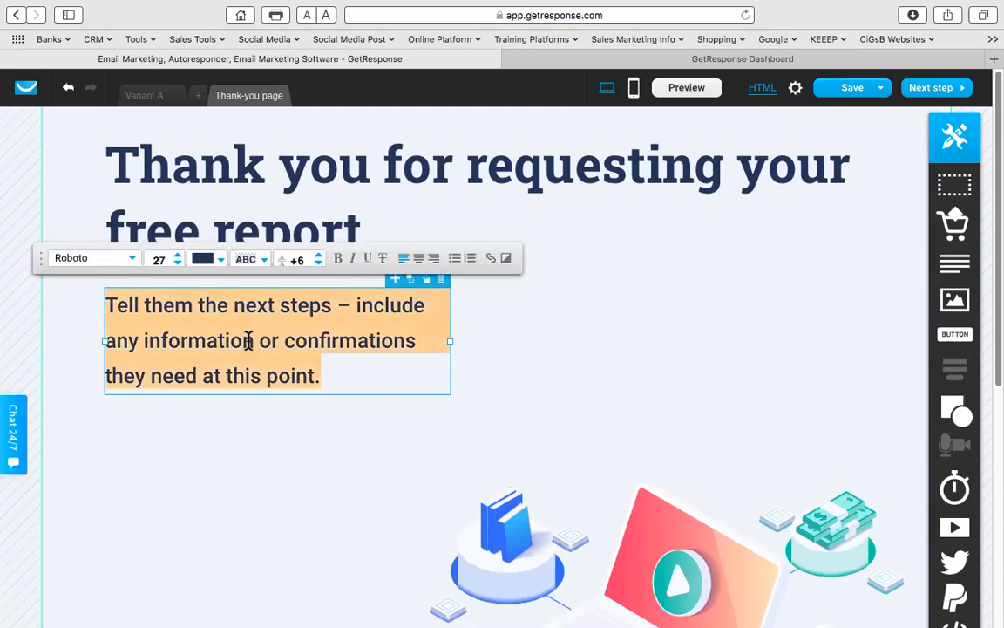
text(Your )
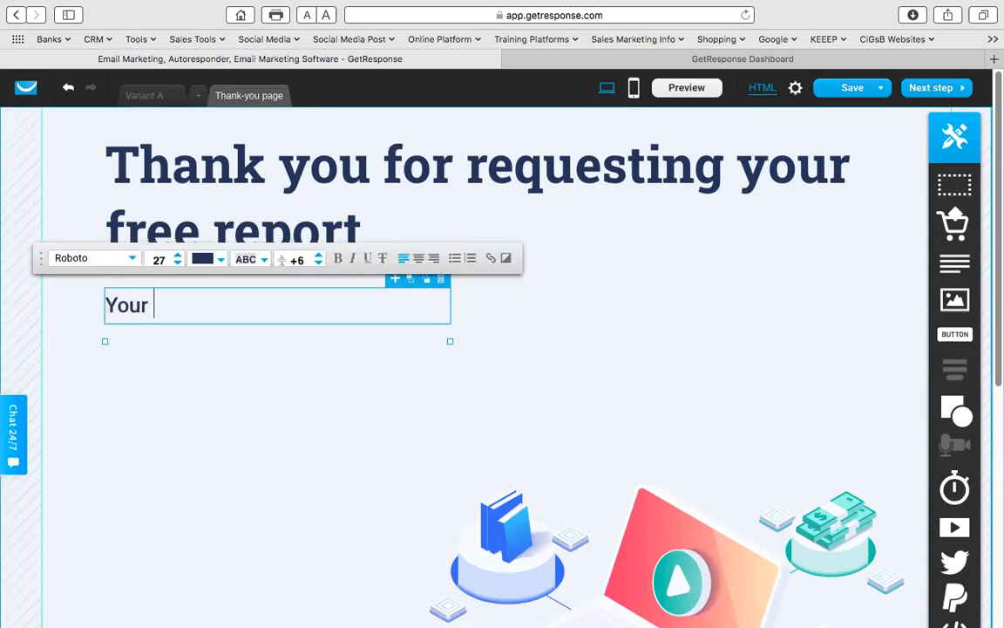
text(free r)
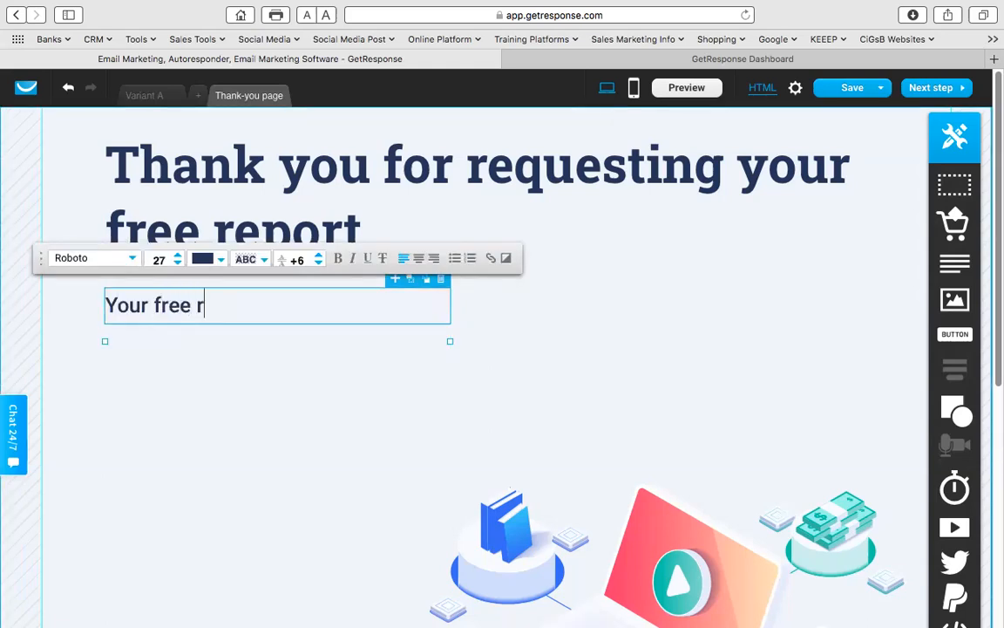
text(eport is on the way to yhou)
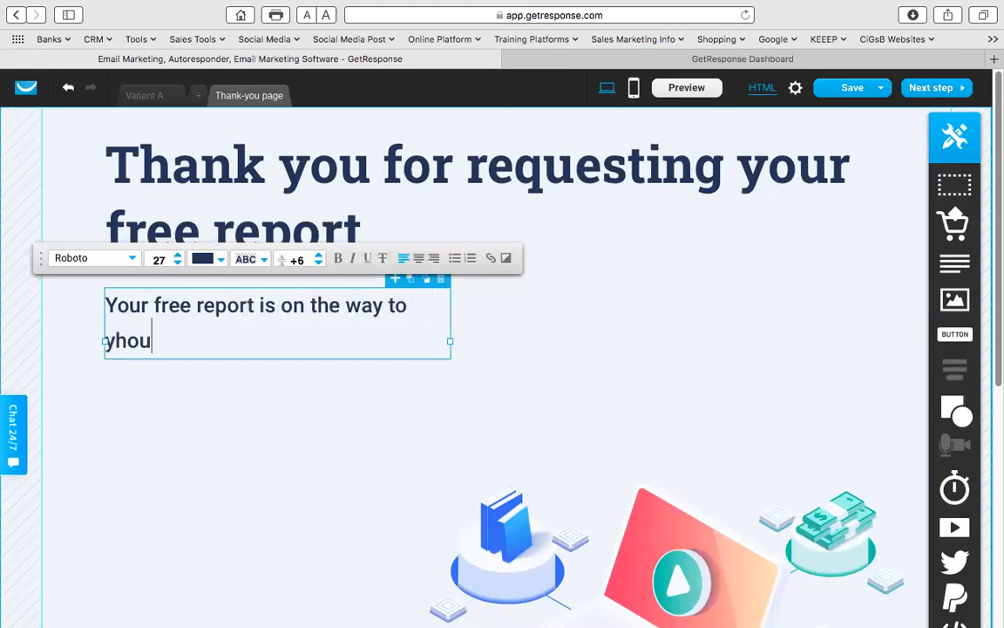
key(BackSpace)
key(BackSpace)
key(BackSpace)
text(our email ad)
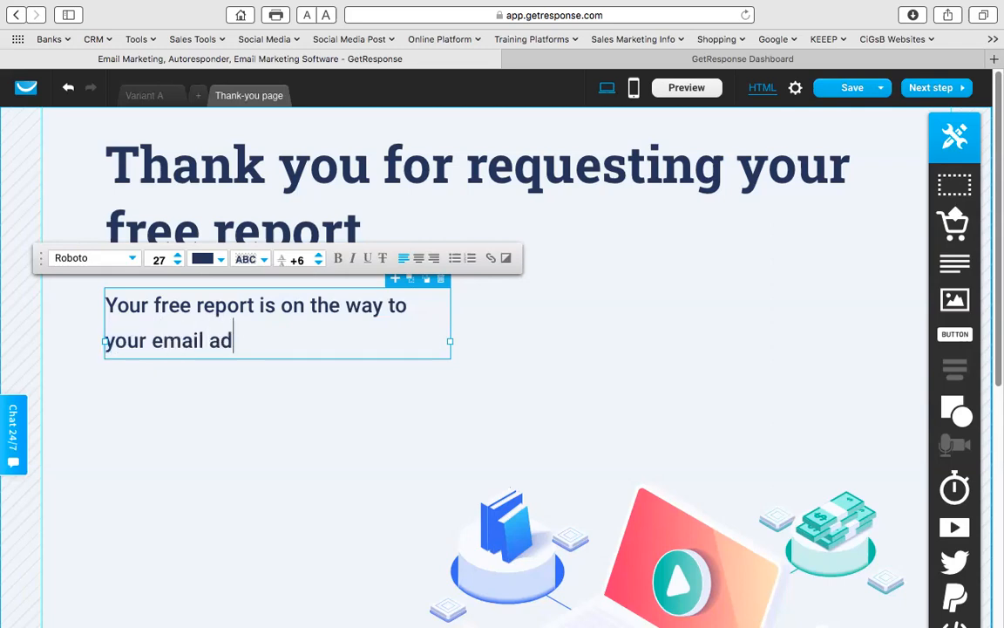
text(dress you provided.)
key(Return)
text(Plea)
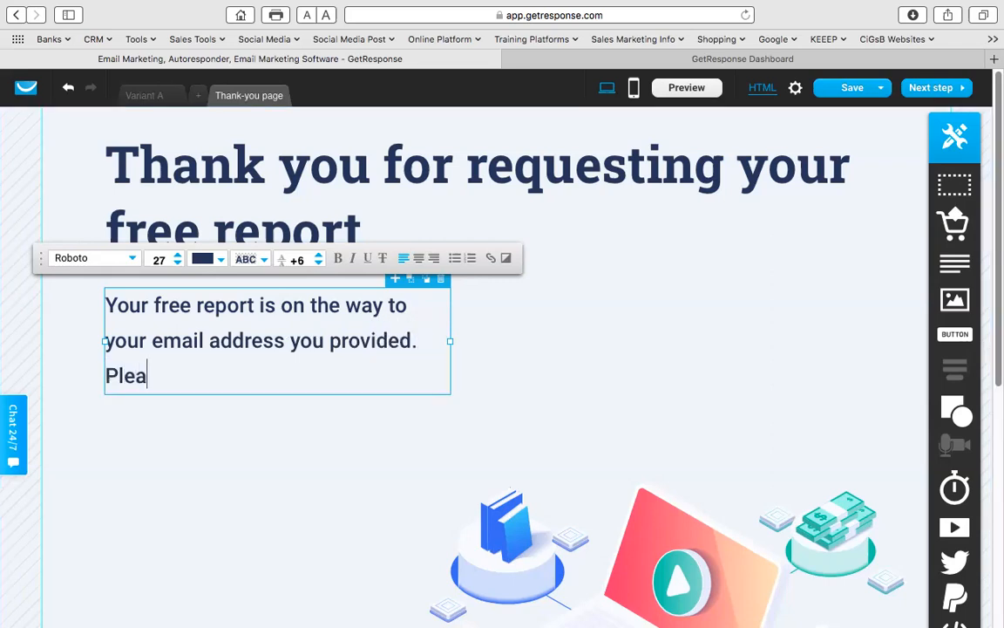
text(se check your spam)
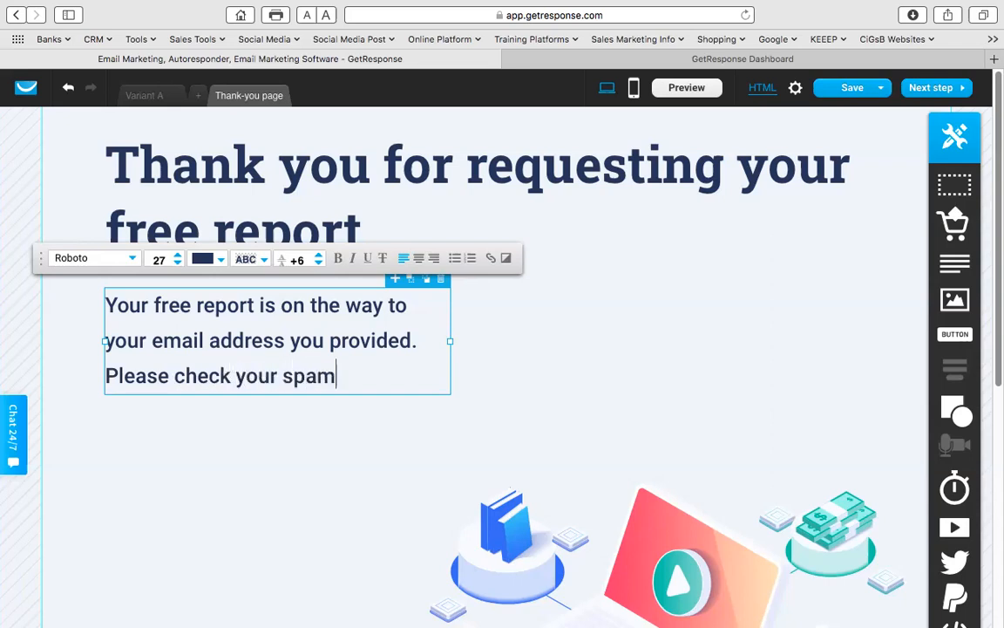
text(/junk fo)
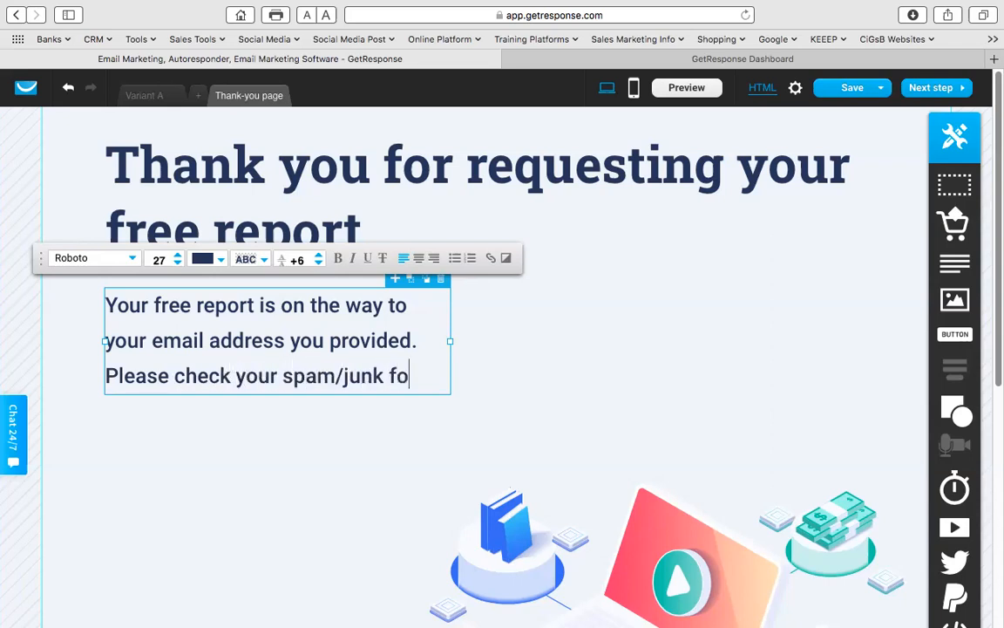
text(lder if you don)
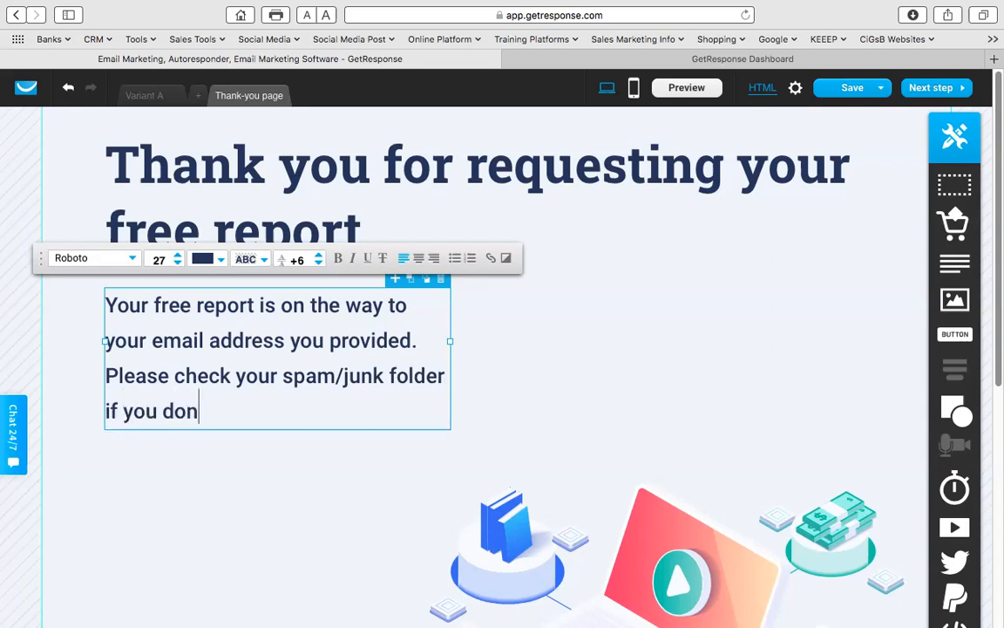
text('t see )
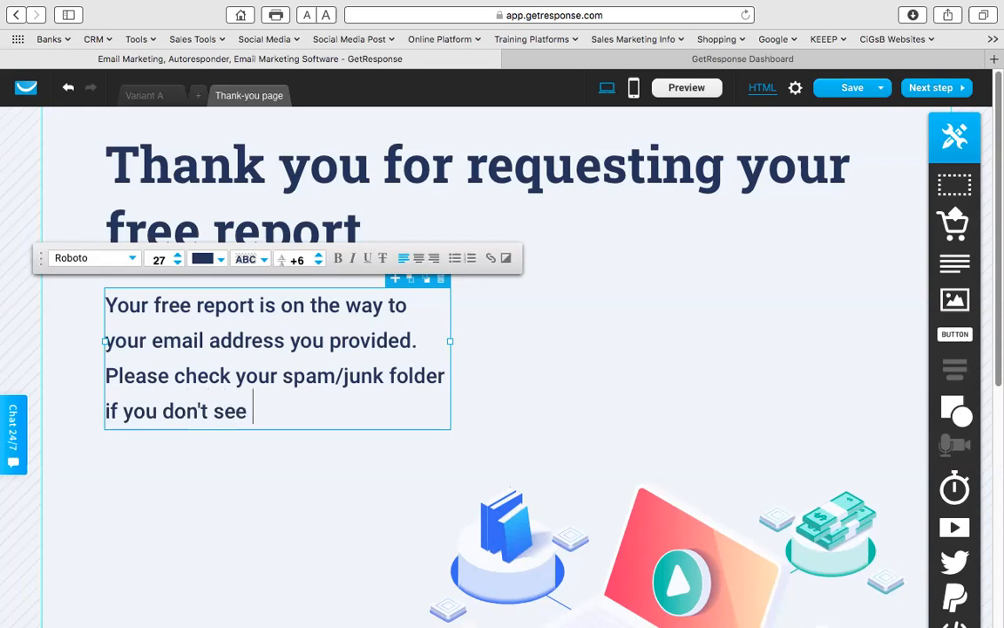
text(it in the next few minutes)
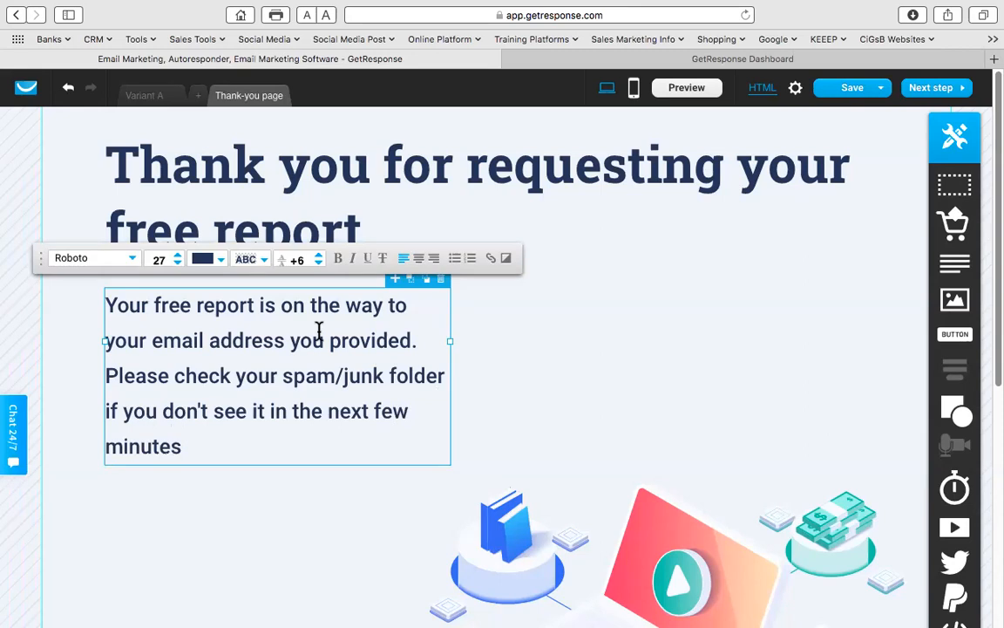
click(587, 359)
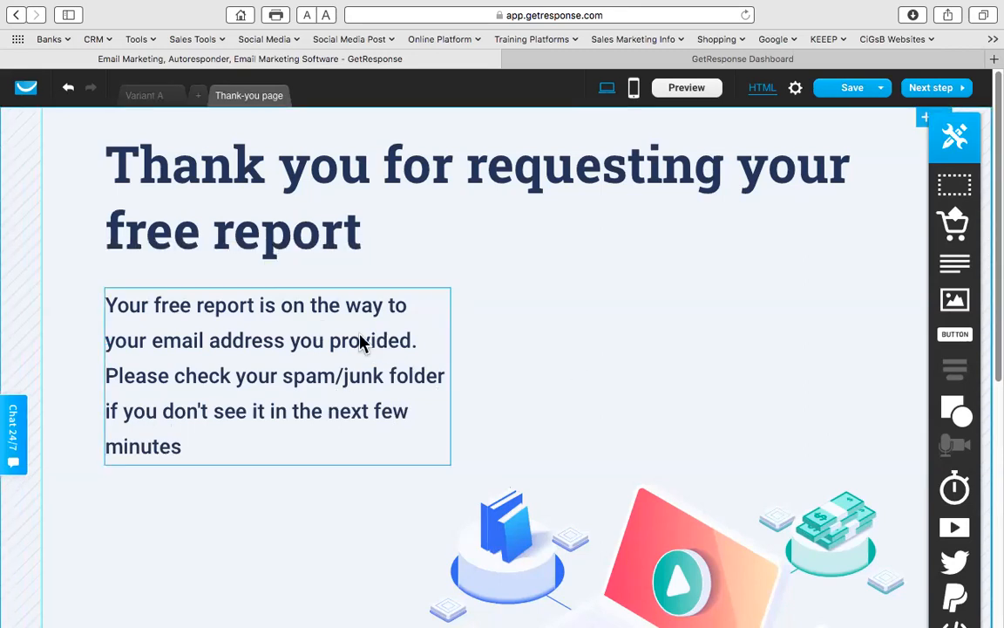
drag(450, 380, 884, 370)
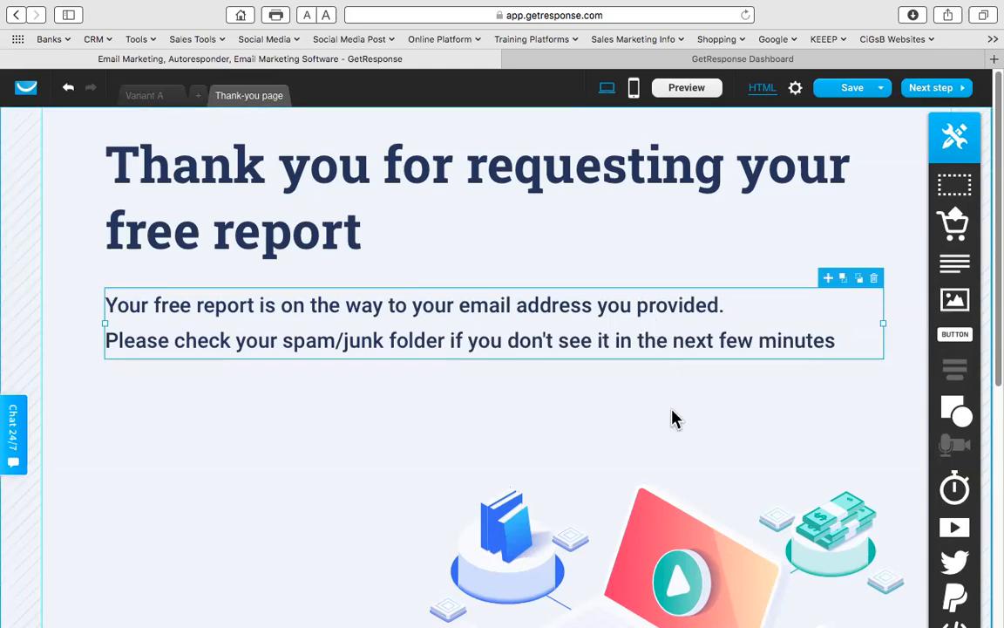
- Delete the social-media follow-up paragraph from the thank-you page
scroll(662, 419, down, 5)
scroll(658, 420, down, 2)
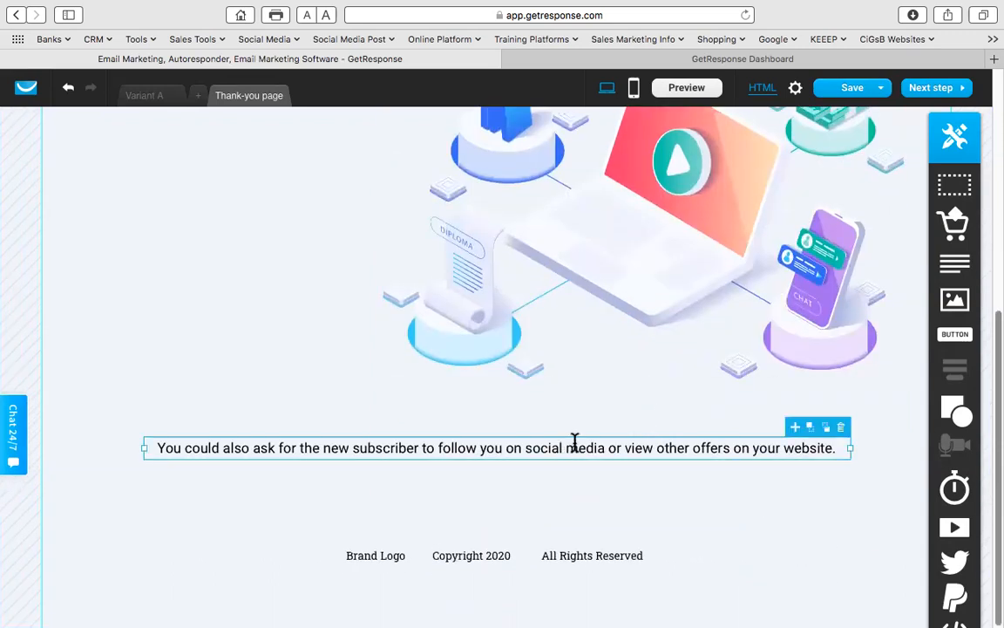
click(840, 426)
scroll(613, 451, down, 4)
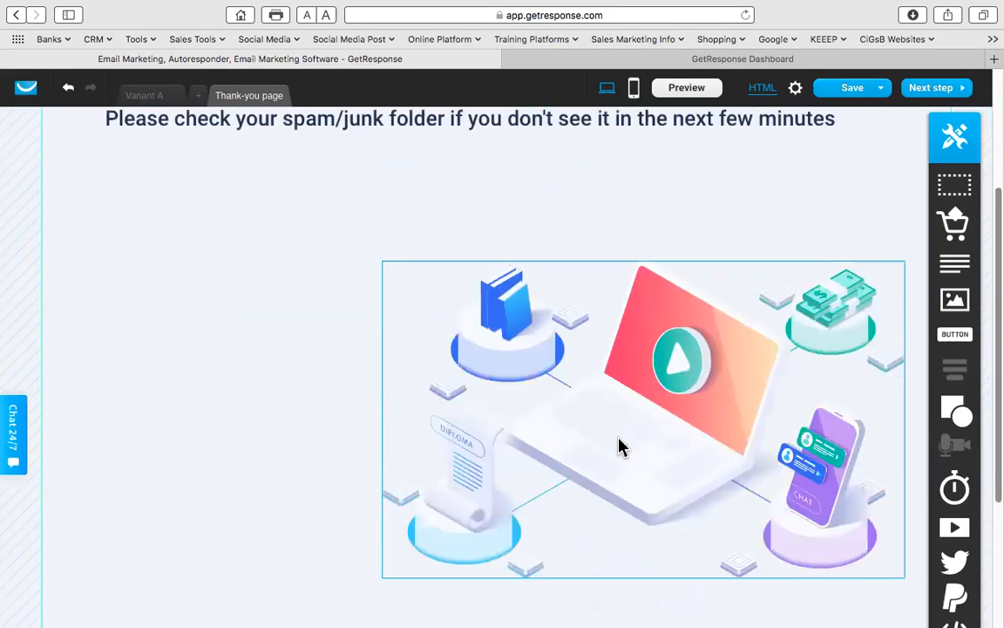
scroll(577, 369, up, 4)
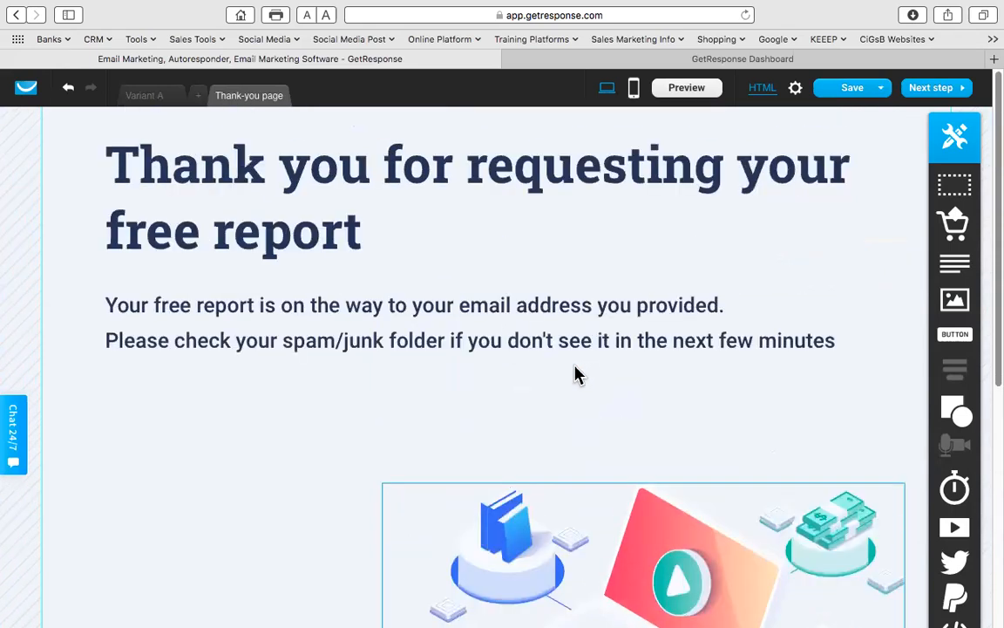
- Add the line 'We will also be in touch with you in the next 24-48 hours'
click(835, 347)
click(839, 338)
key(Return)
key(Return)
text(wil)
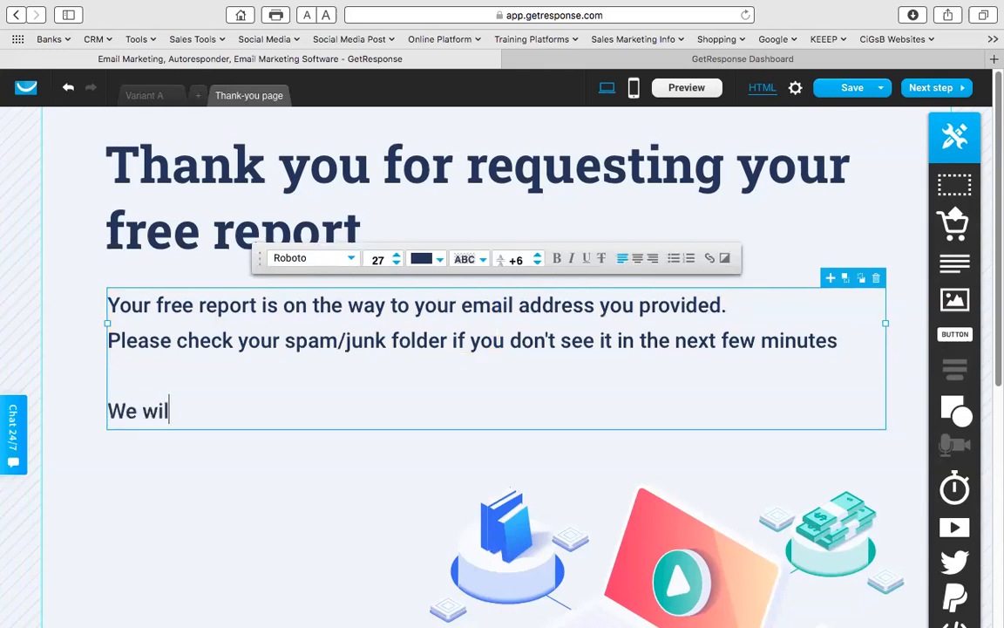
text(l also be in )
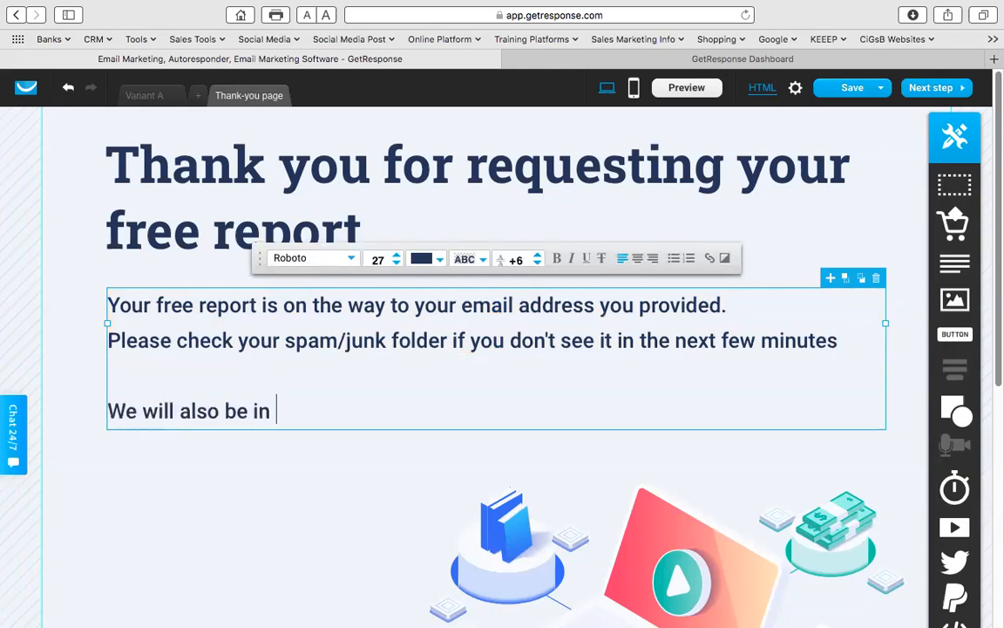
text(touch with y)
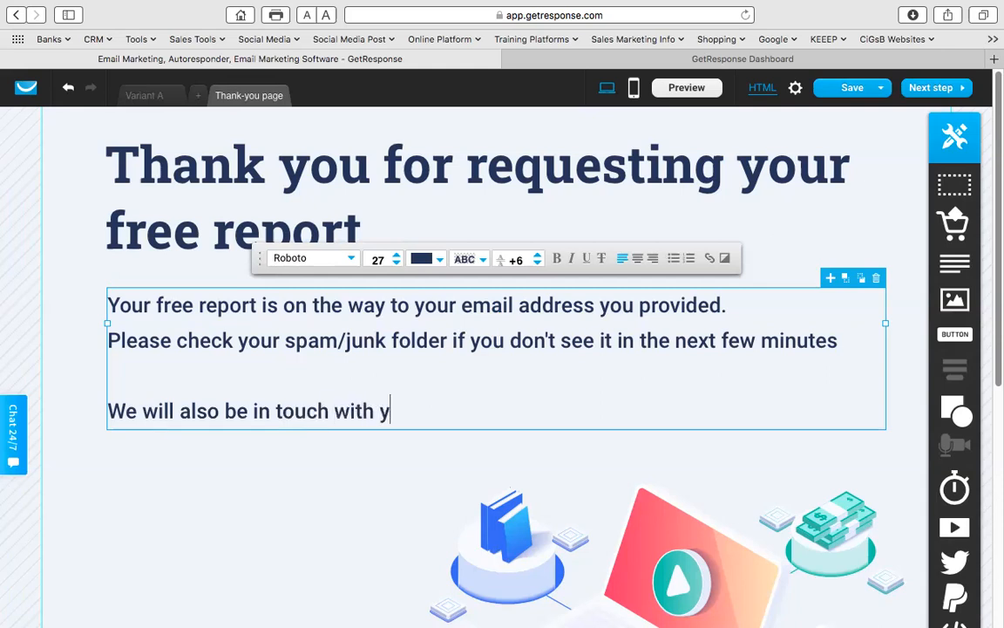
text(ou in the )
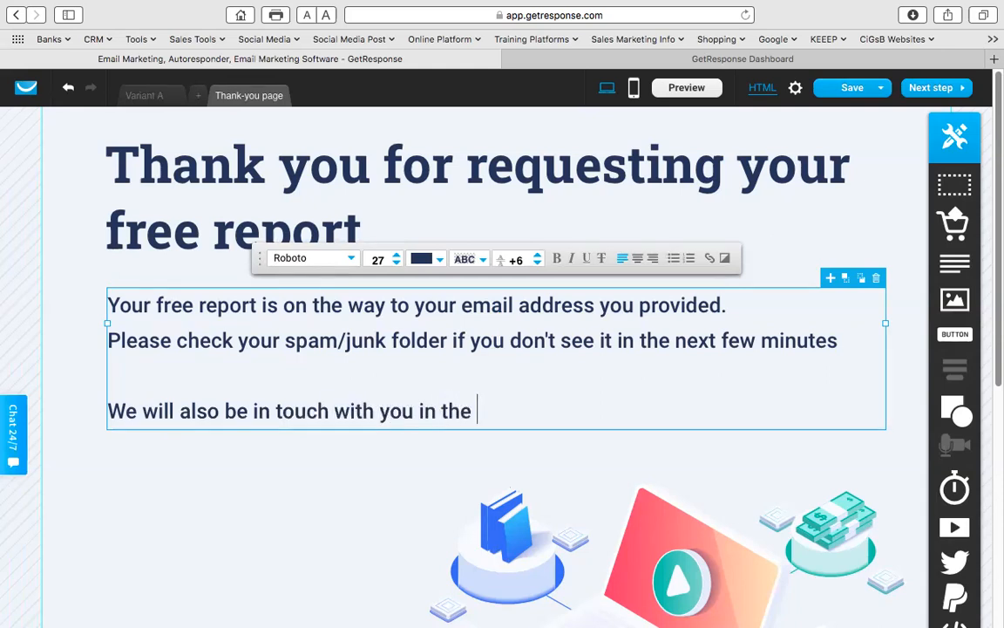
text(next 24-48 hours)
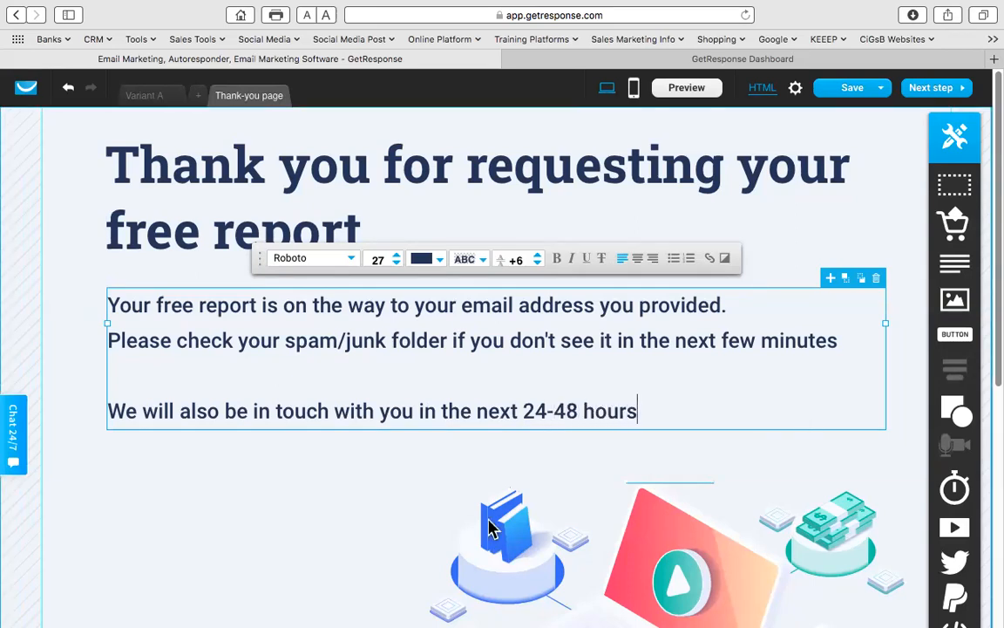
click(400, 527)
- Save the thank-you page, create and save its mobile version, then return to desktop view
mouse_move(847, 93)
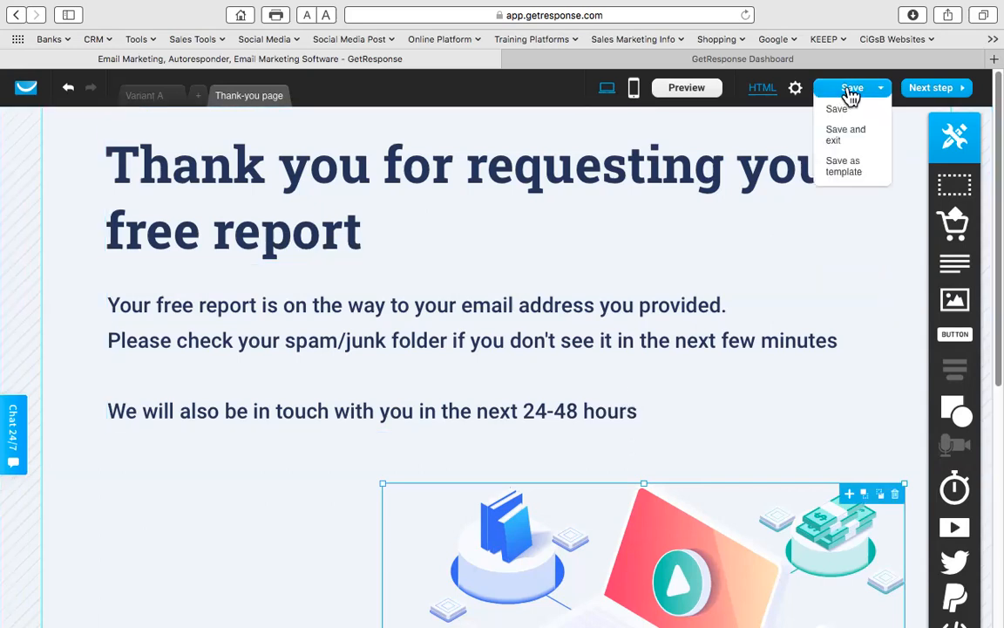
click(838, 113)
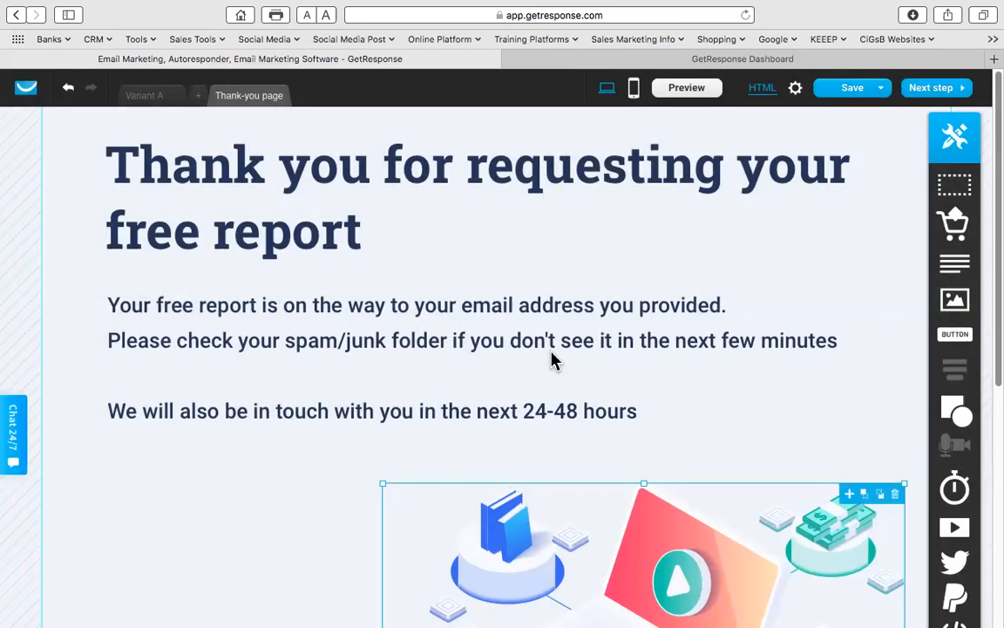
click(634, 88)
click(497, 416)
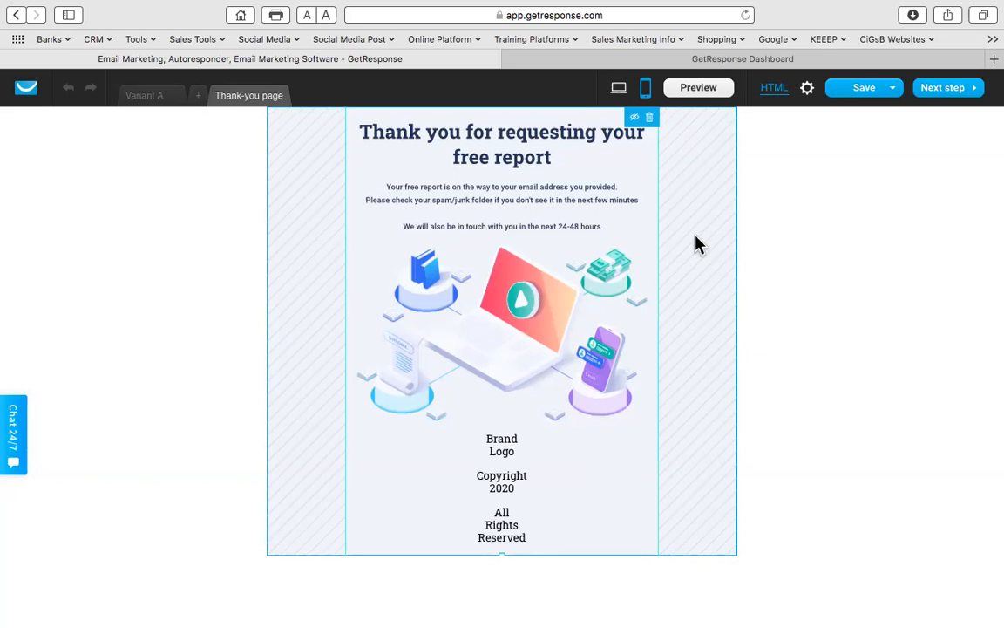
click(858, 107)
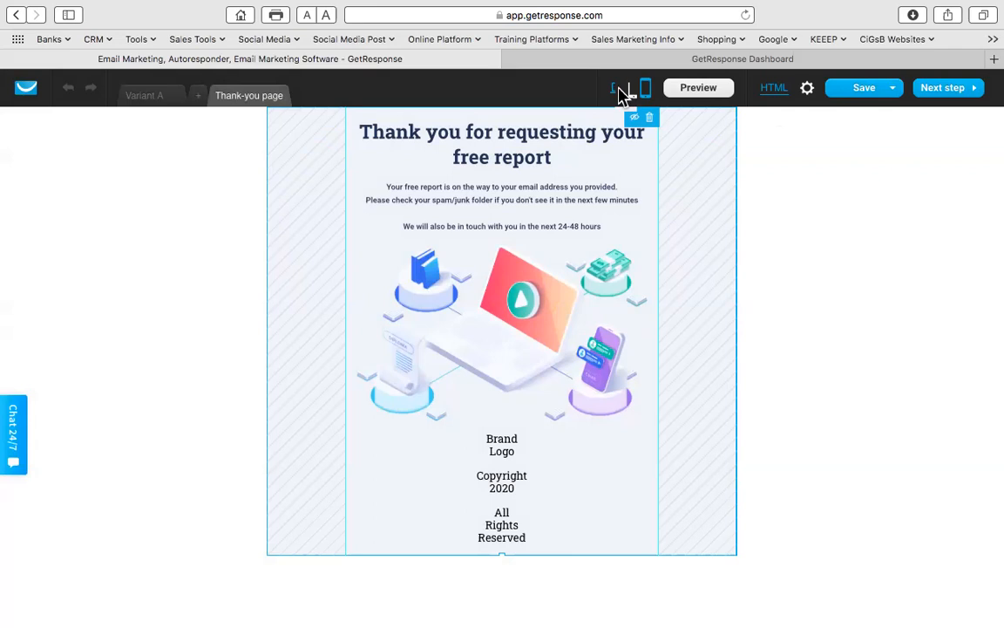
click(619, 88)
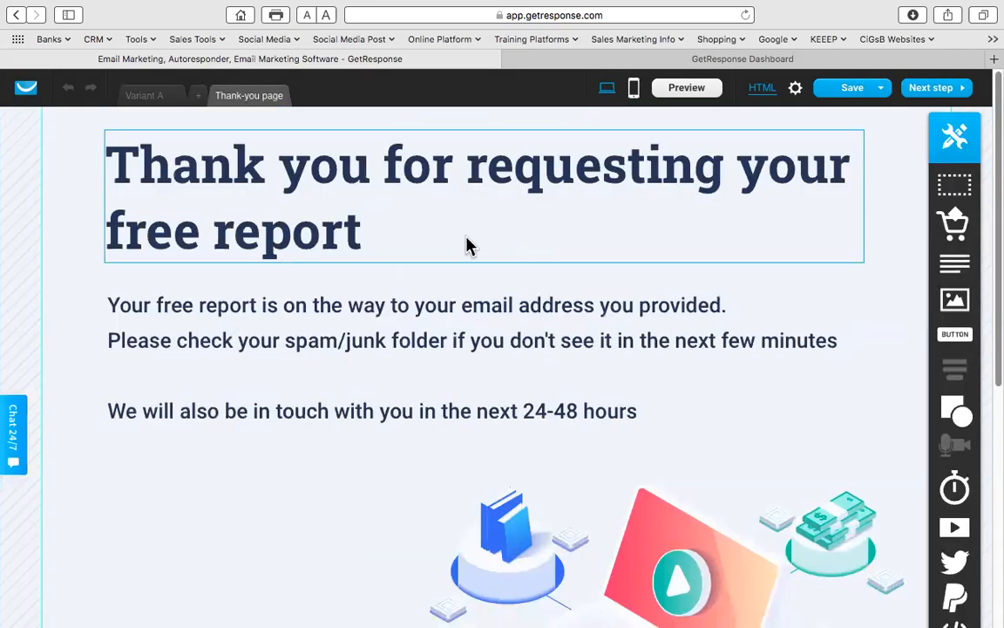
scroll(435, 350, down, 5)
scroll(440, 345, up, 5)
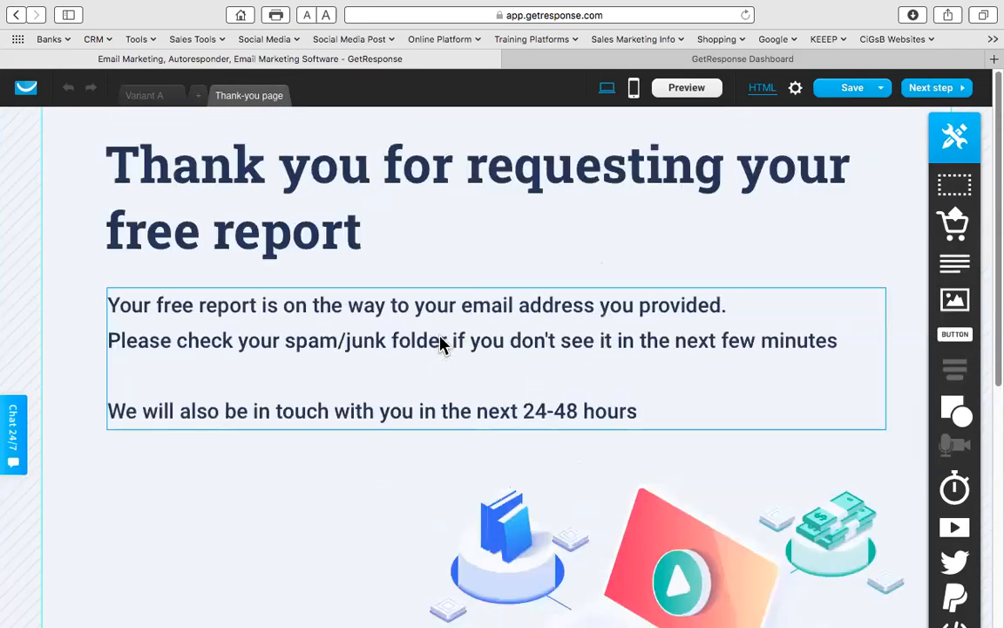
- In page settings, set the description to 'PubMut Test 1 - LP 1', 'Free report on retirement' and a contact-number line
click(939, 90)
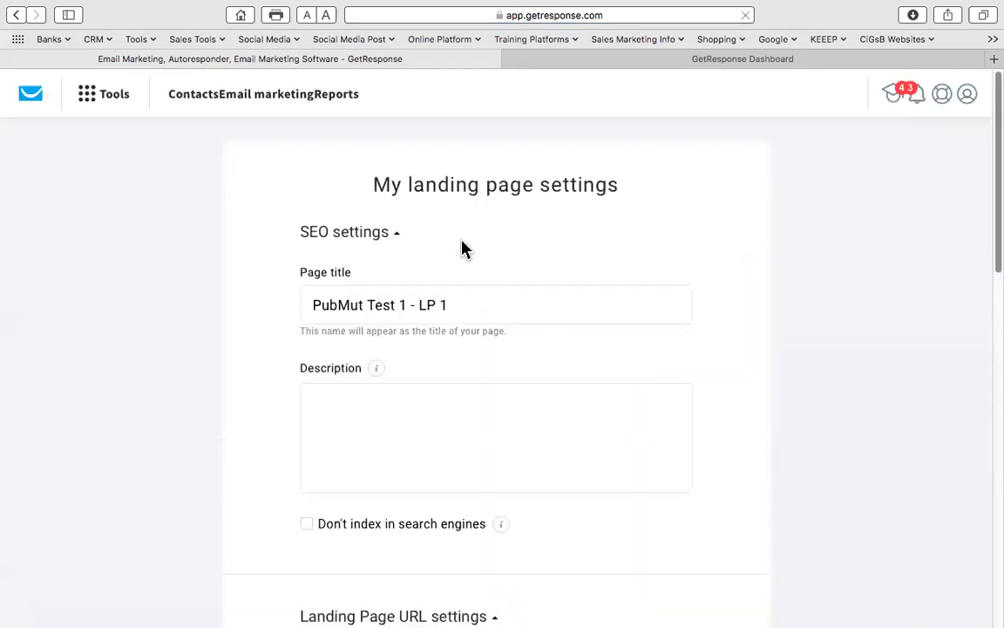
drag(458, 305, 490, 244)
drag(455, 304, 298, 306)
key(super+c)
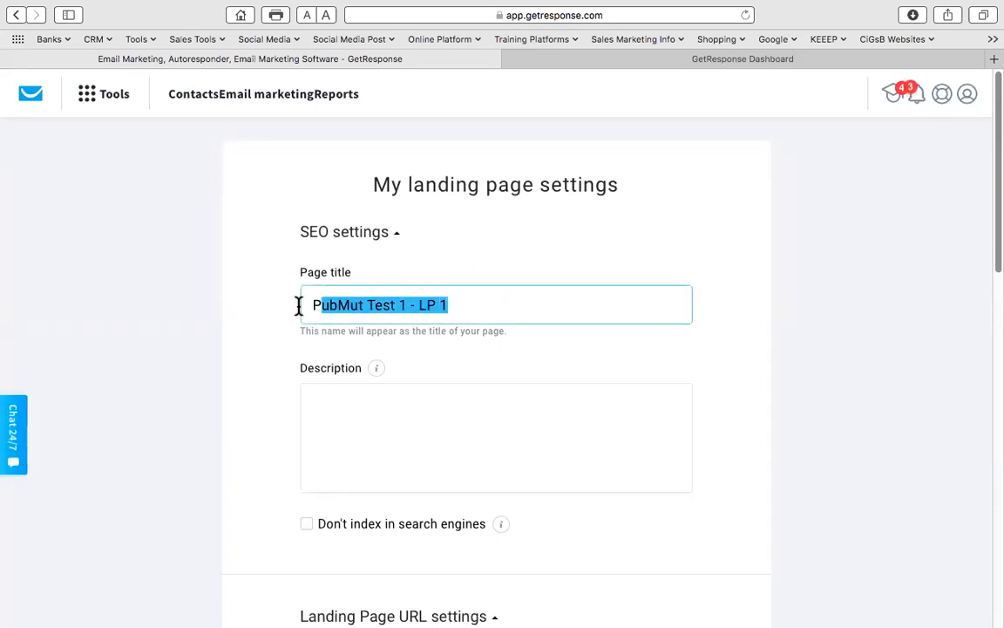
click(354, 395)
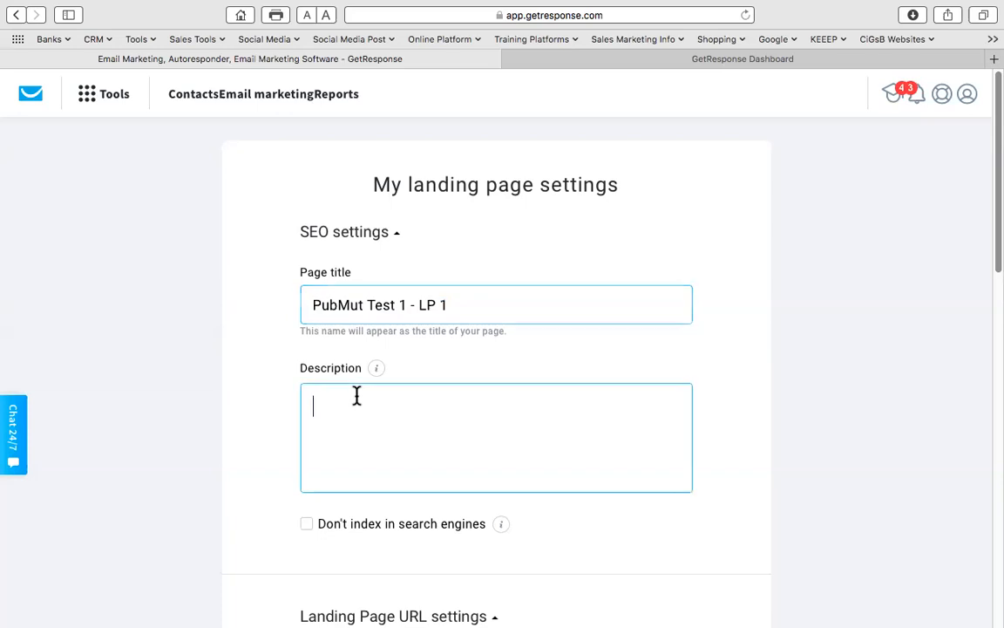
key(super+v)
key(Return)
text(Fre)
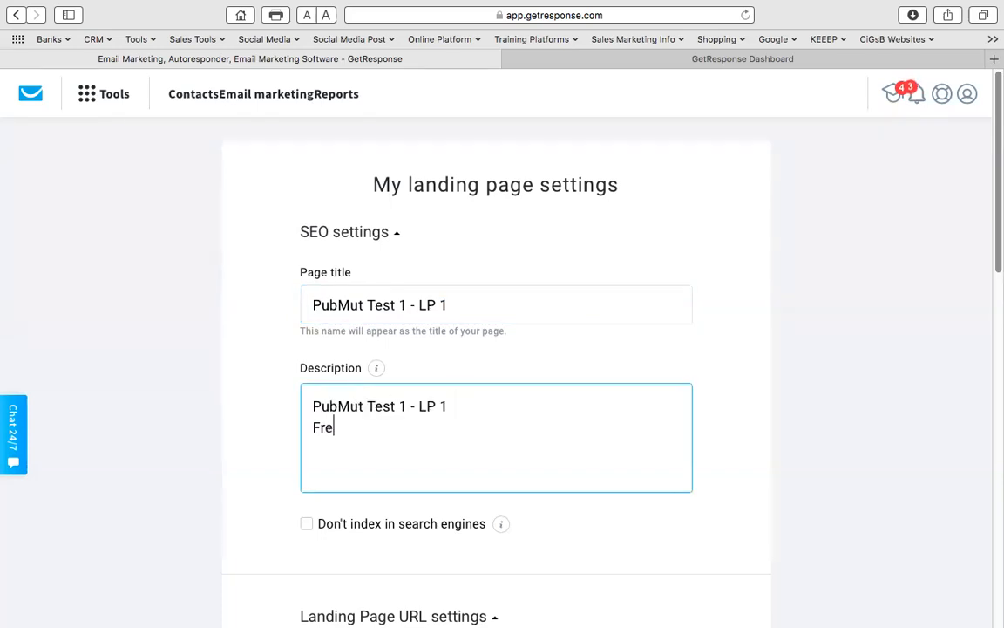
text(e report on )
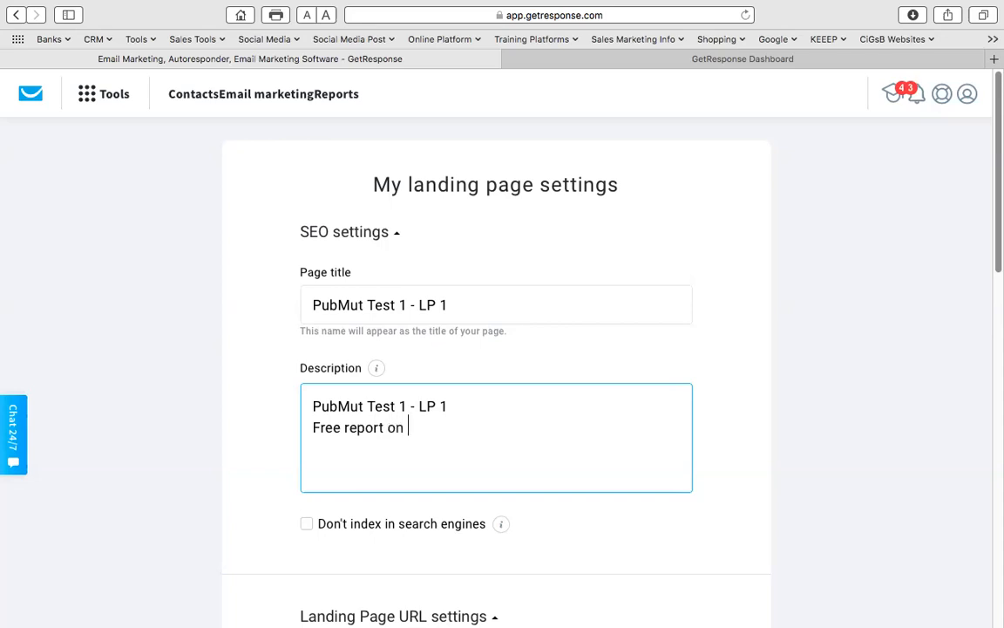
text(retirement)
key(Return)
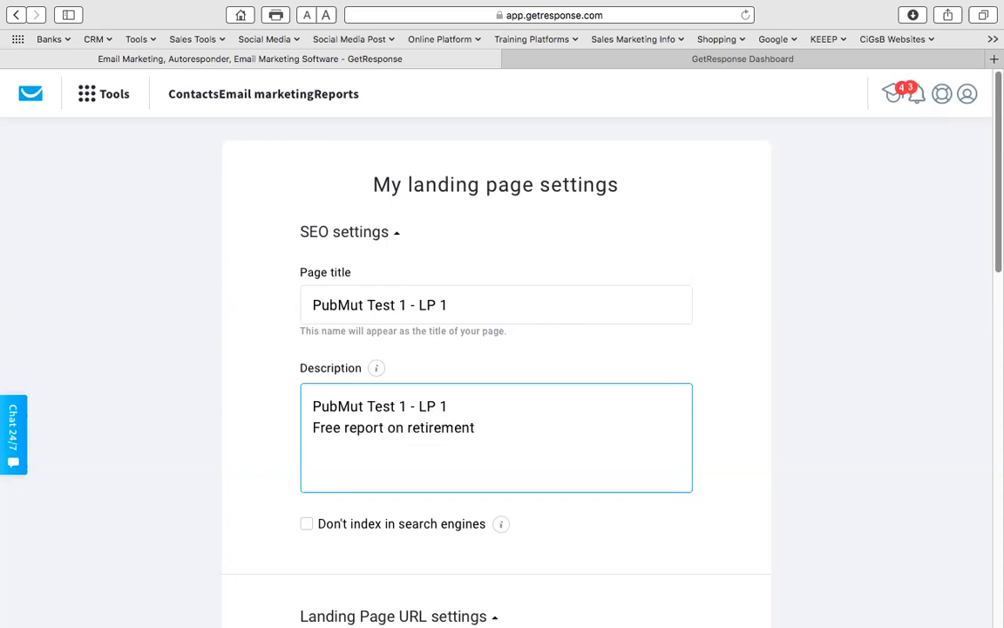
text(Contact us: 000000000000)
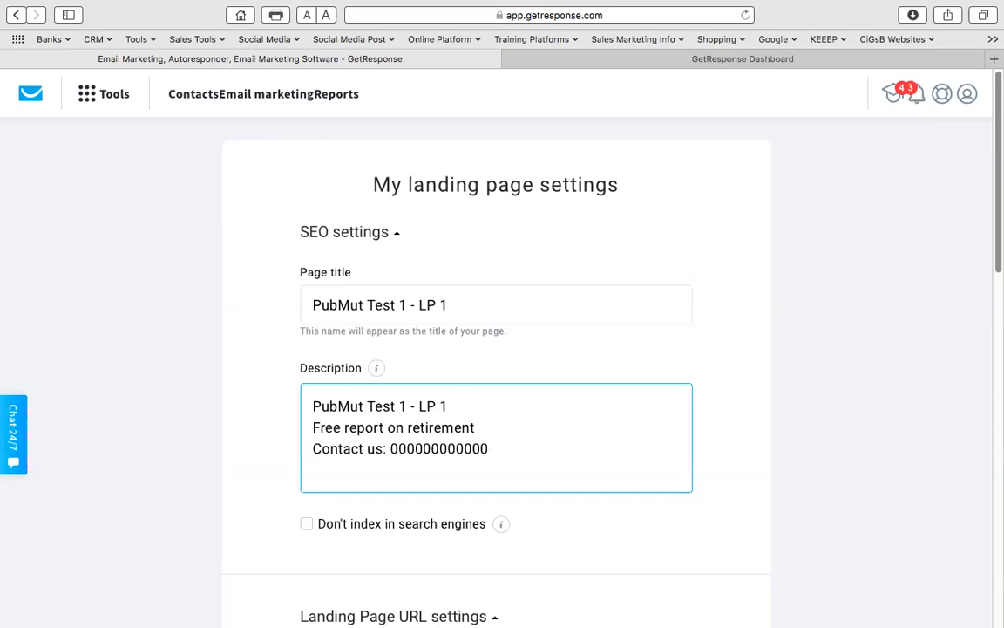
- Select the cr-e36dc subdomain in the Landing Page URL and type PubMutLP over it
scroll(531, 411, down, 8)
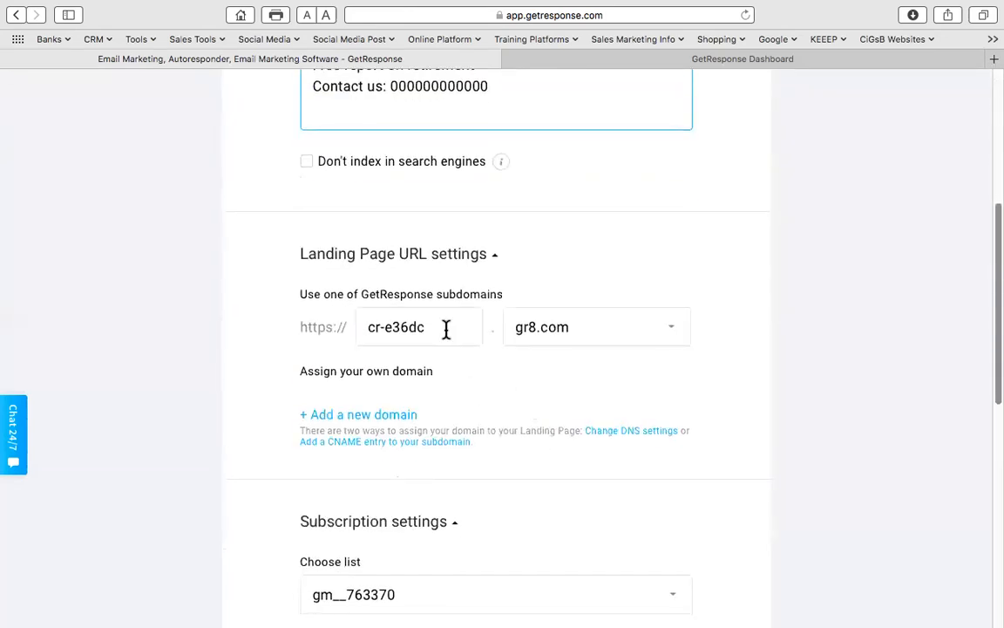
drag(435, 327, 364, 327)
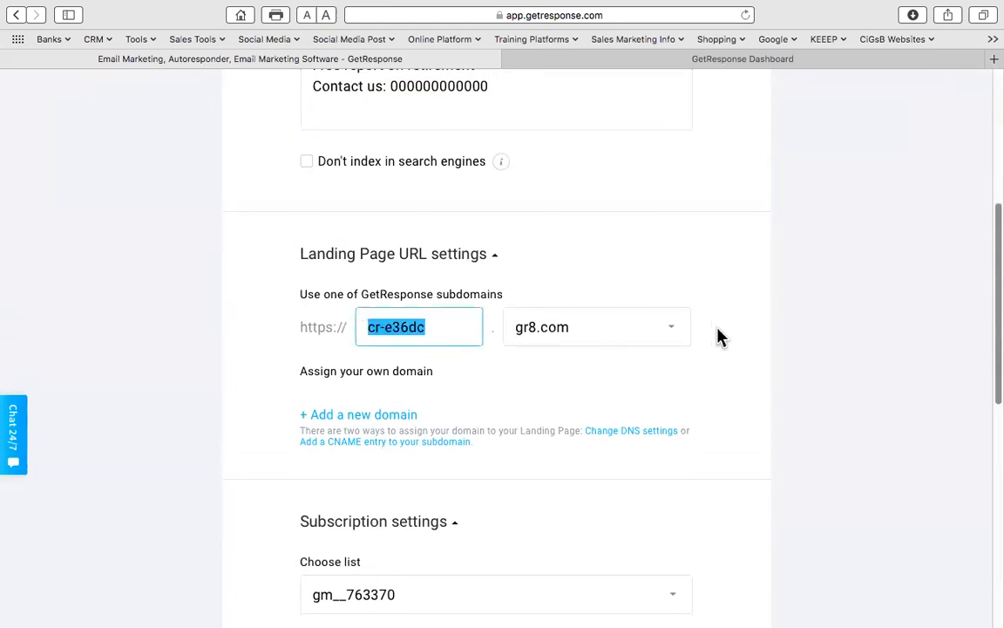
scroll(748, 334, up, 6)
scroll(749, 334, down, 4)
drag(432, 403, 358, 404)
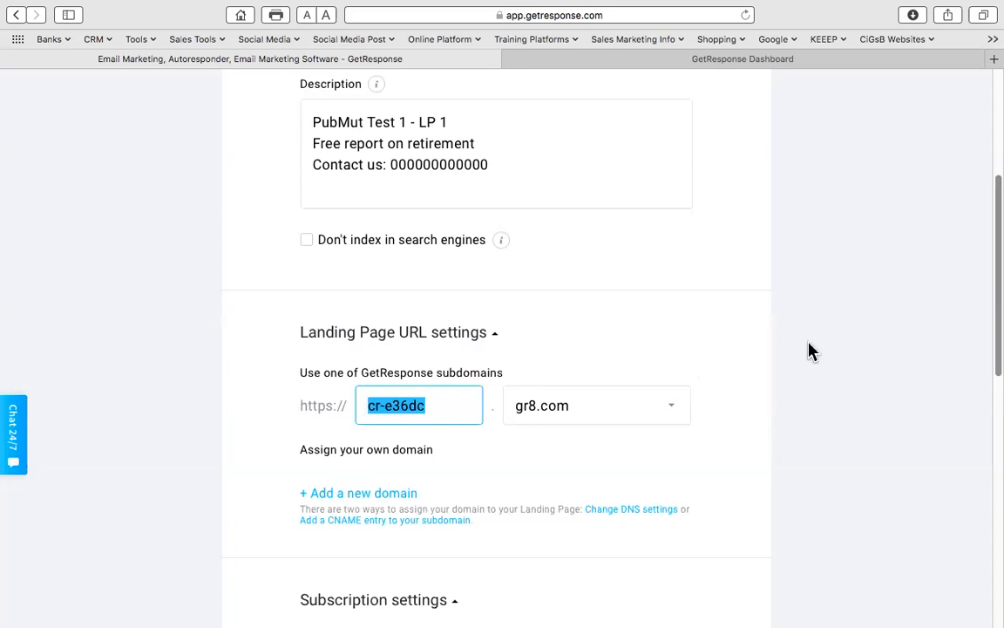
scroll(762, 364, up, 5)
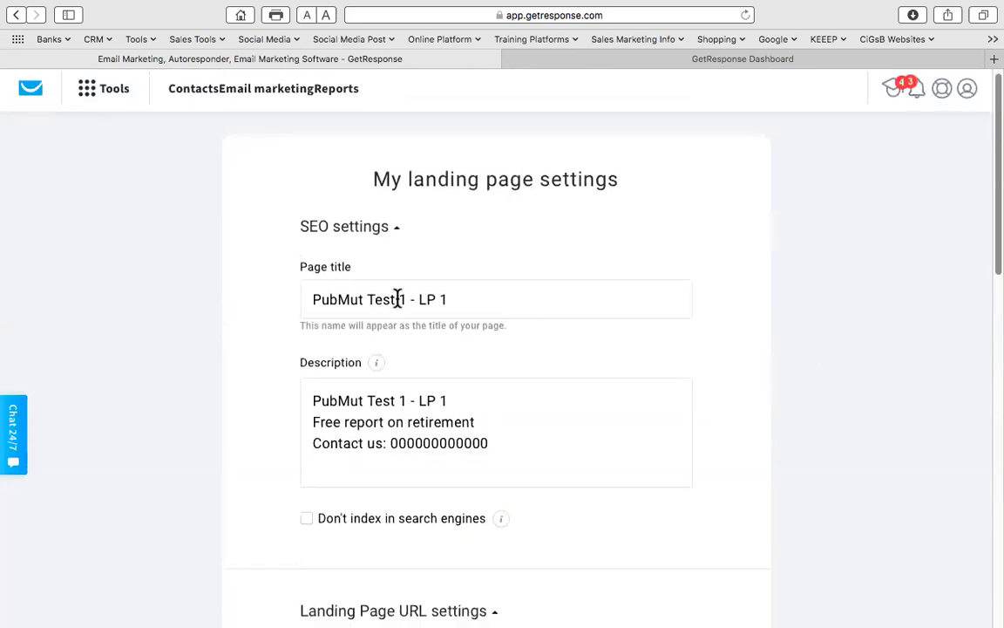
drag(406, 299, 311, 299)
scroll(742, 365, down, 5)
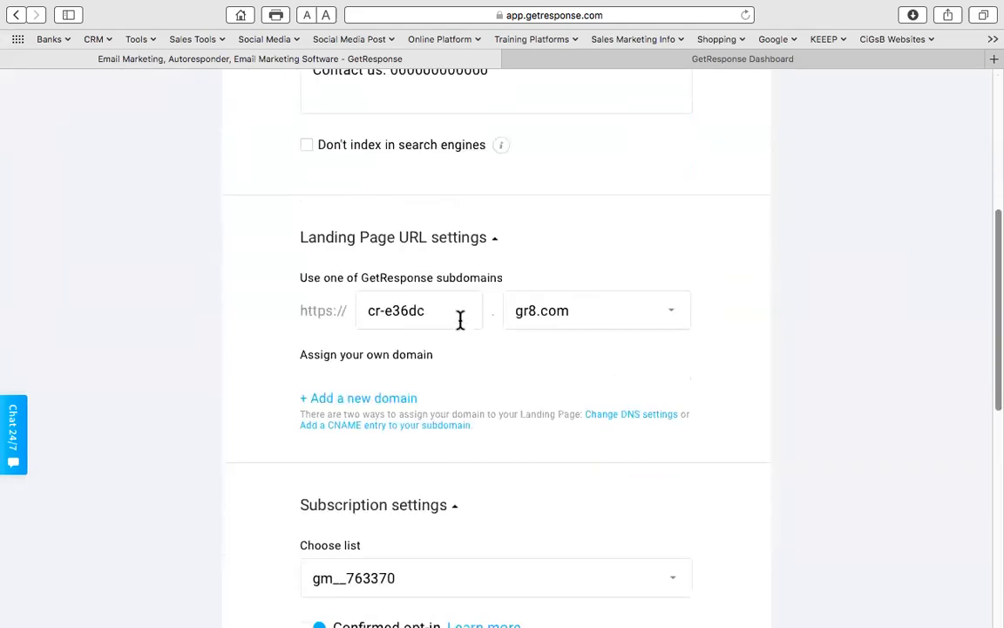
drag(444, 311, 320, 314)
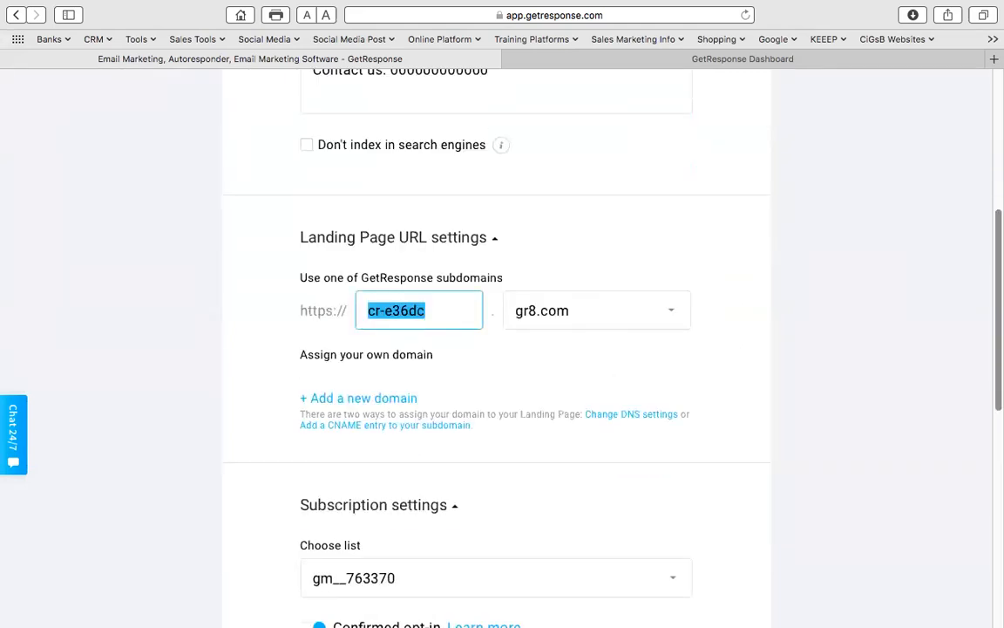
text(Pub)
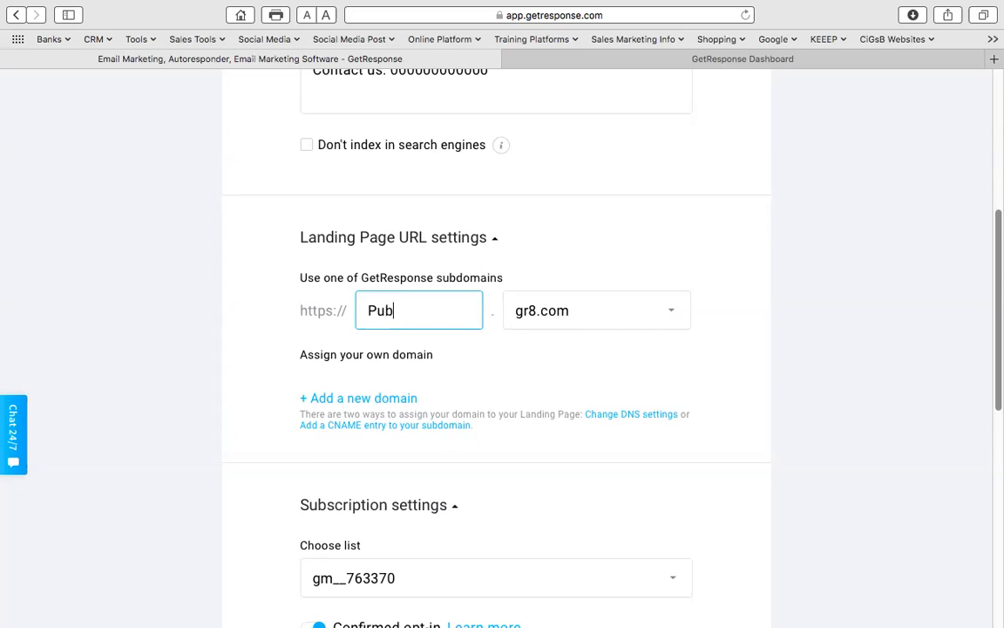
text(MutLP)
- Send signups to PubMut Test List 1 with confirmed opt-in turned off
scroll(526, 376, down, 5)
click(363, 276)
click(375, 269)
click(375, 268)
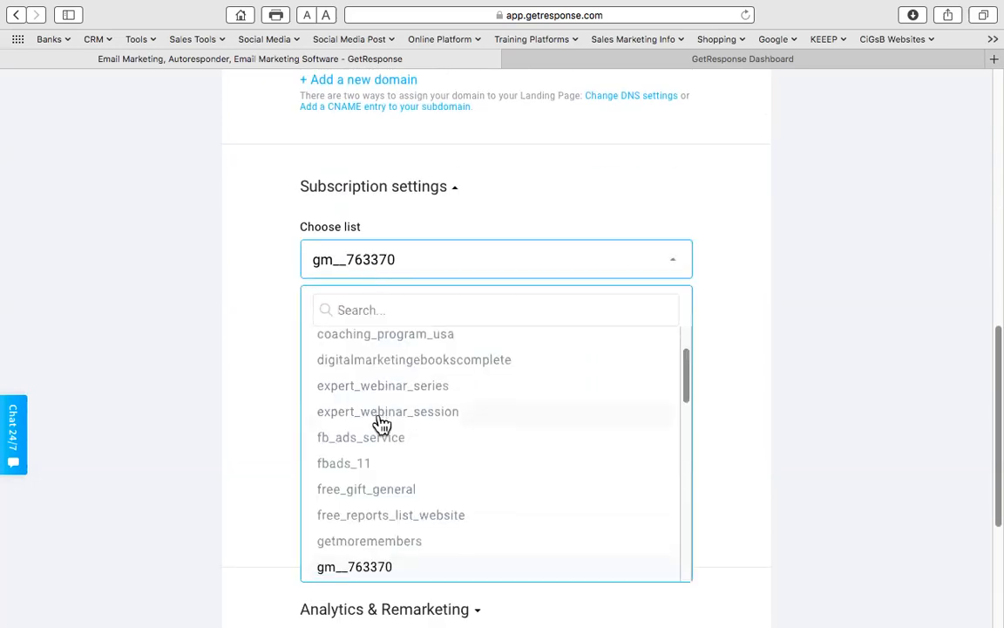
scroll(384, 427, down, 10)
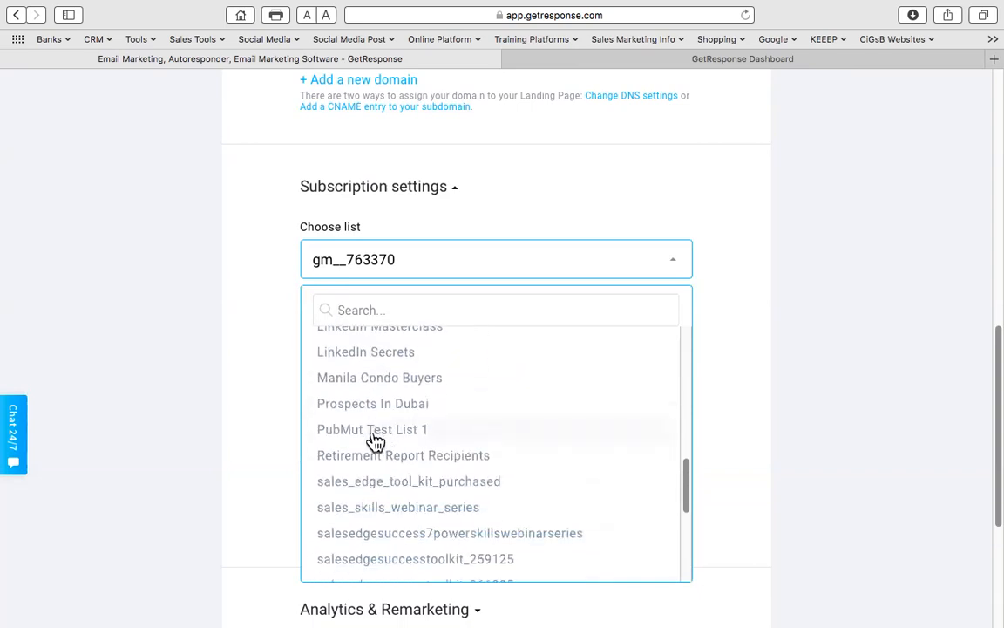
click(377, 438)
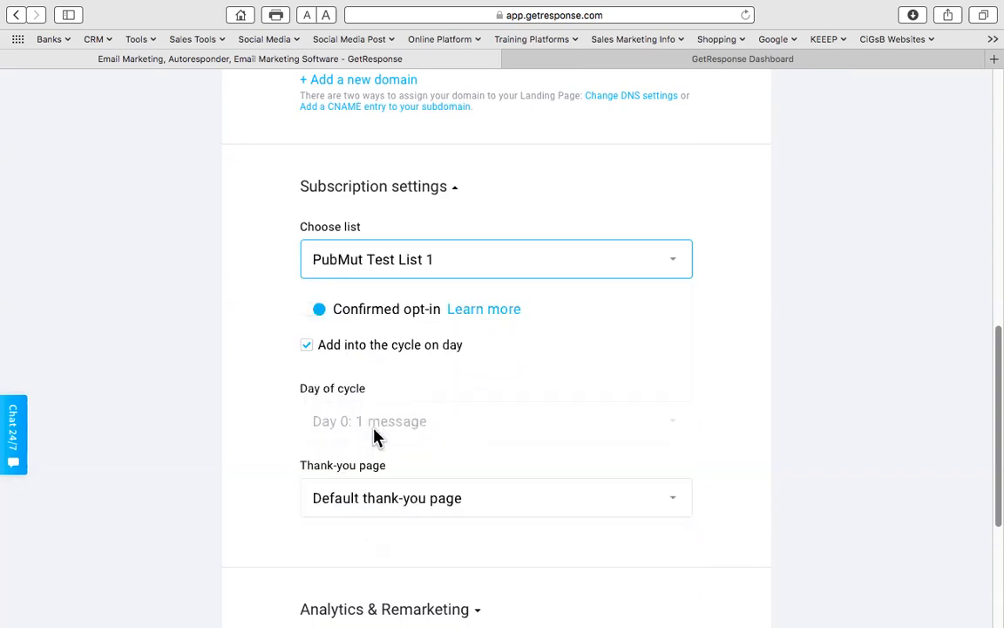
click(312, 312)
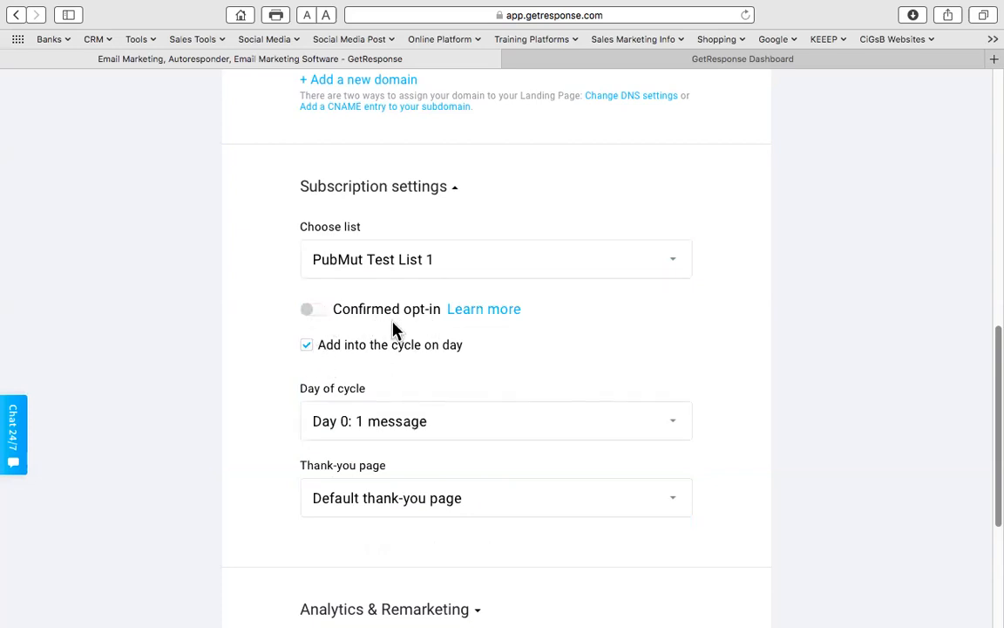
- Publish the landing page
scroll(394, 353, down, 3)
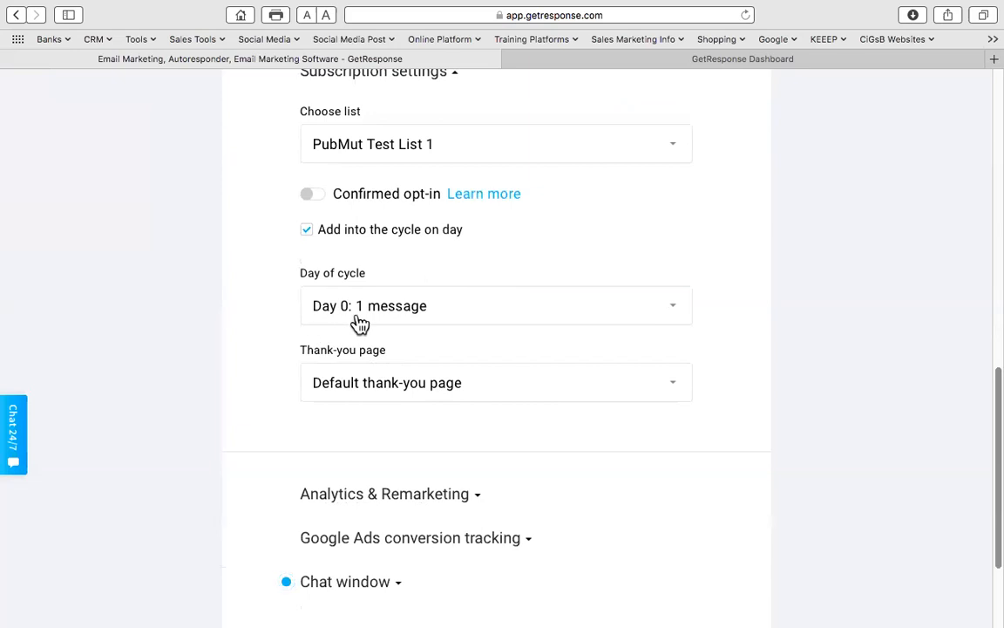
scroll(404, 383, down, 4)
click(671, 495)
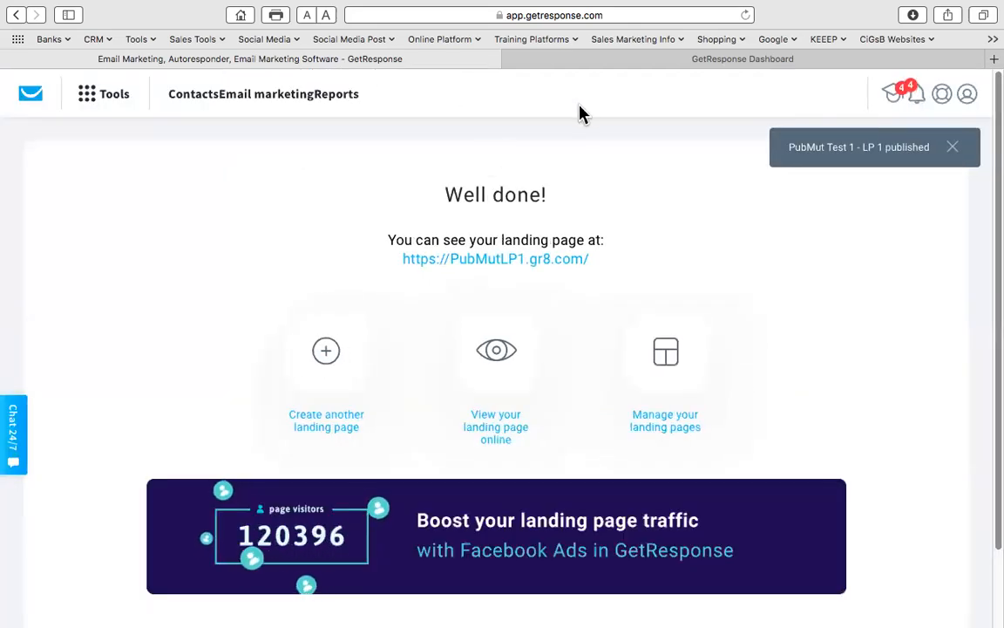
- Open the live page at pubmutlp1.gr8.com in a new tab
click(501, 263)
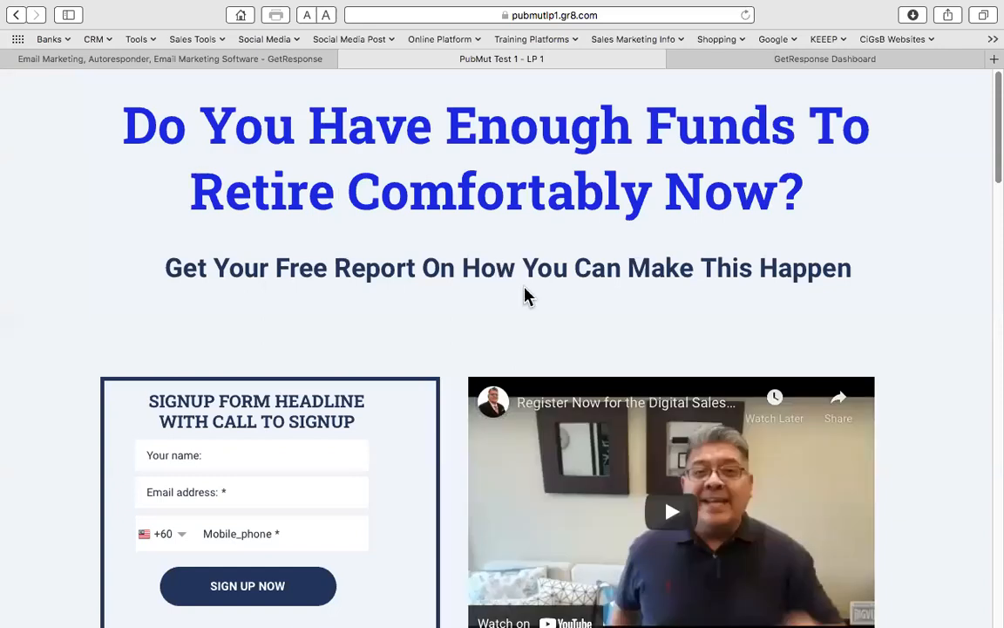
scroll(524, 295, down, 4)
scroll(524, 295, down, 13)
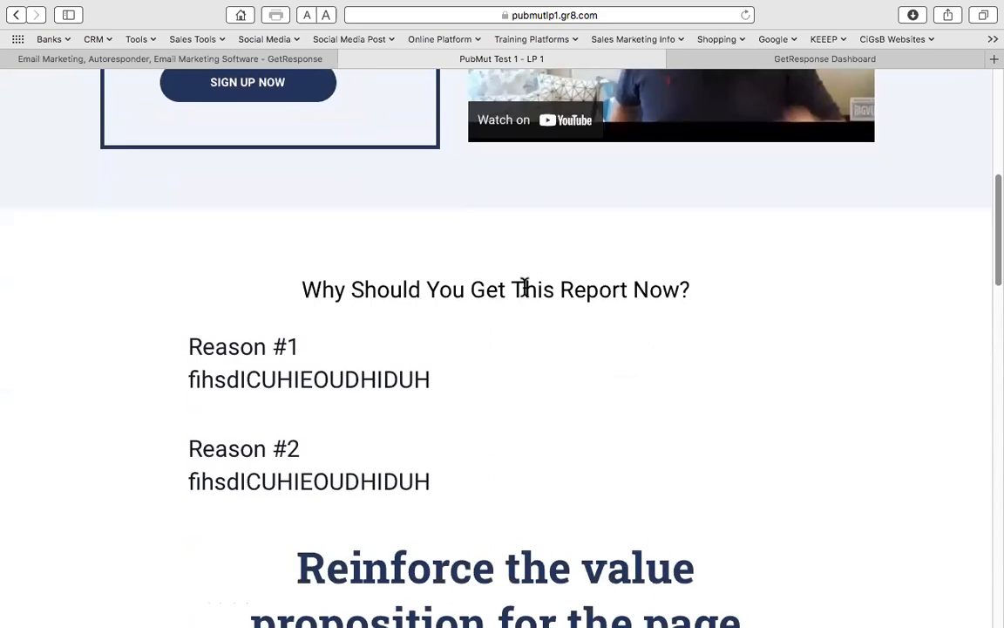
scroll(524, 287, down, 20)
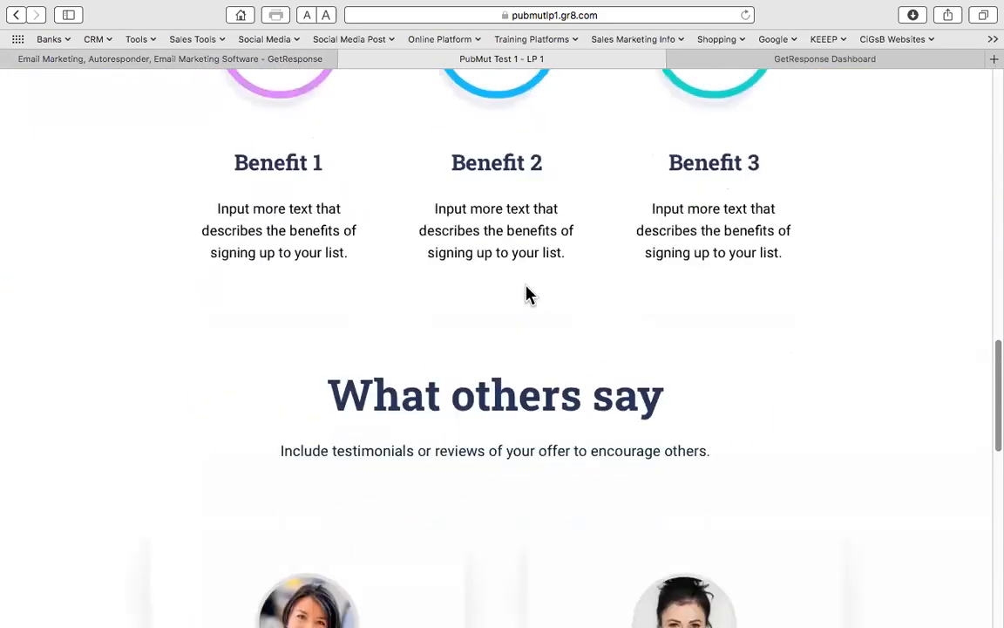
scroll(527, 293, up, 20)
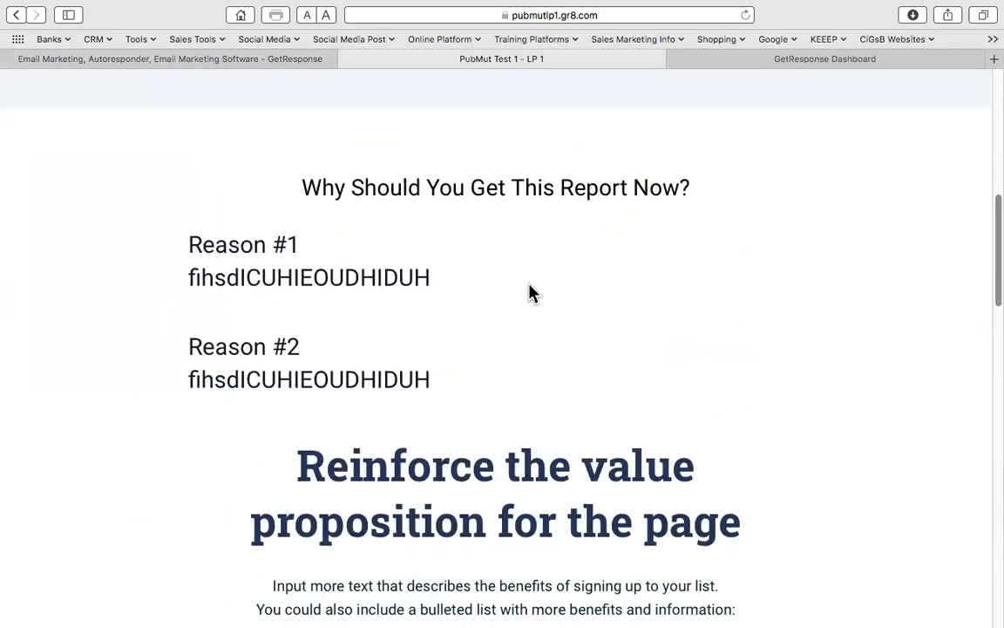
scroll(530, 292, up, 6)
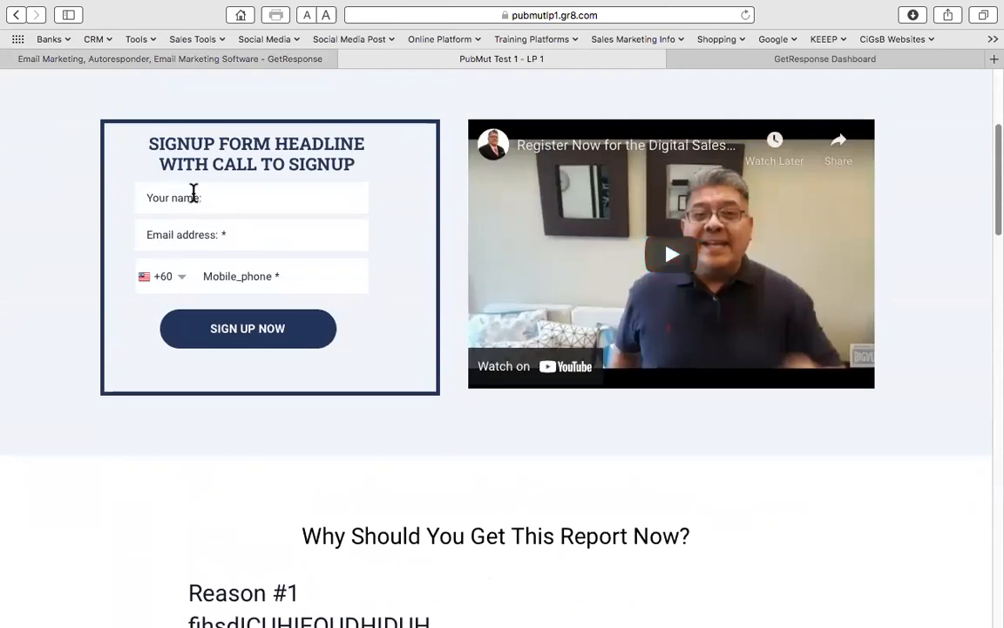
- Fill in a test subscriber's name, e-mail and mobile number, then submit SIGN UP NOW
click(190, 199)
text(CKR)
click(211, 240)
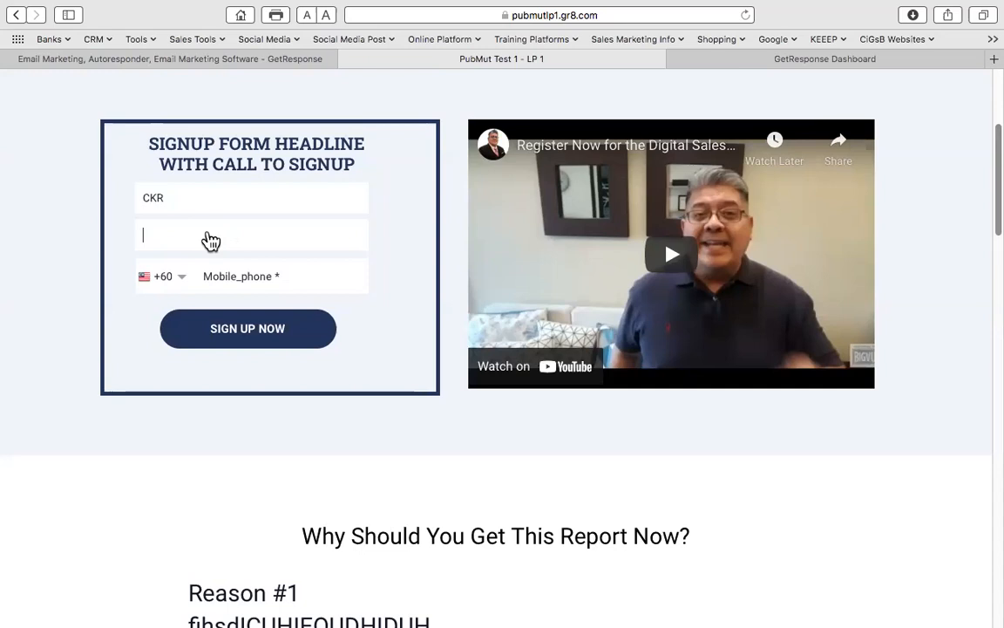
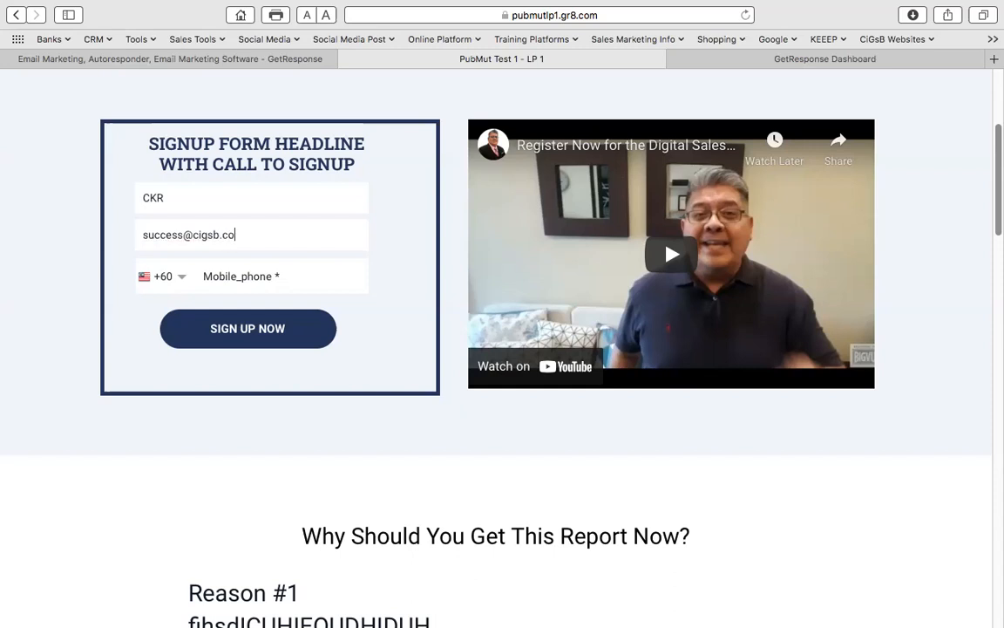
click(253, 275)
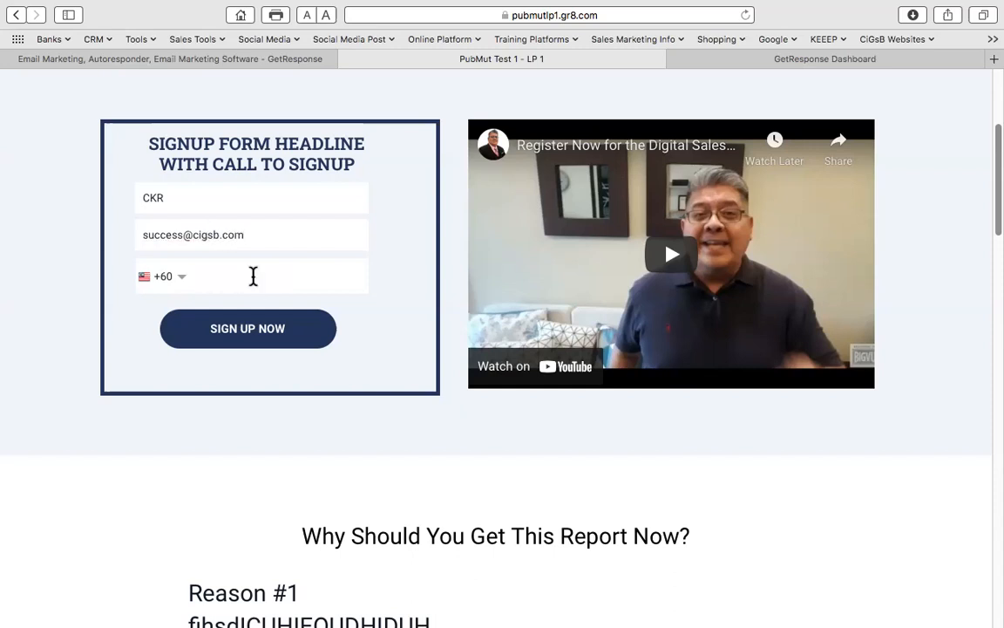
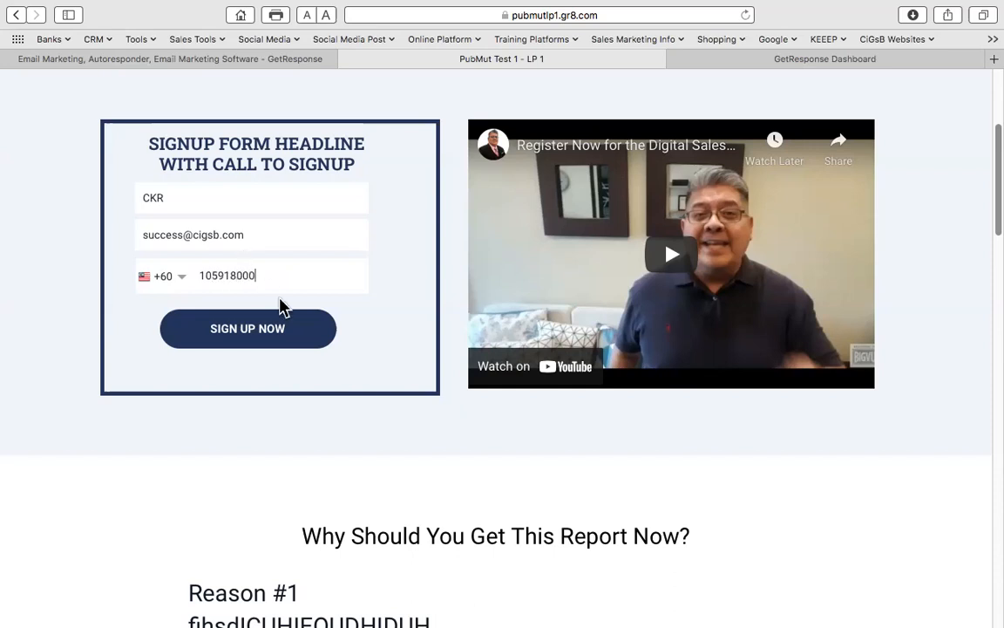
click(269, 330)
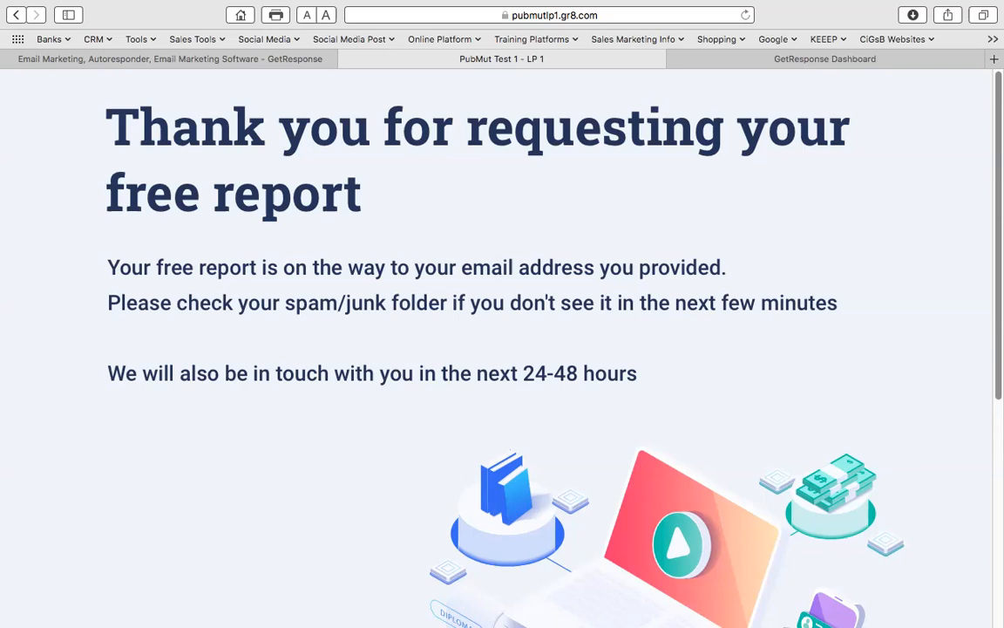
- Take the Safari thank-you page window out of full screen and minimize it to the Dock
key(super+Tab)
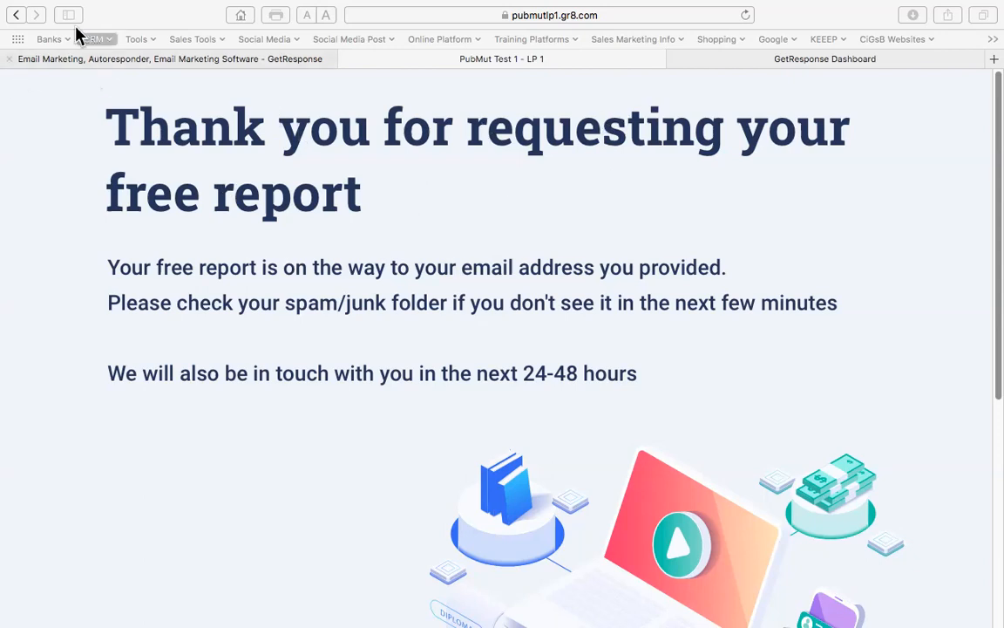
click(128, 14)
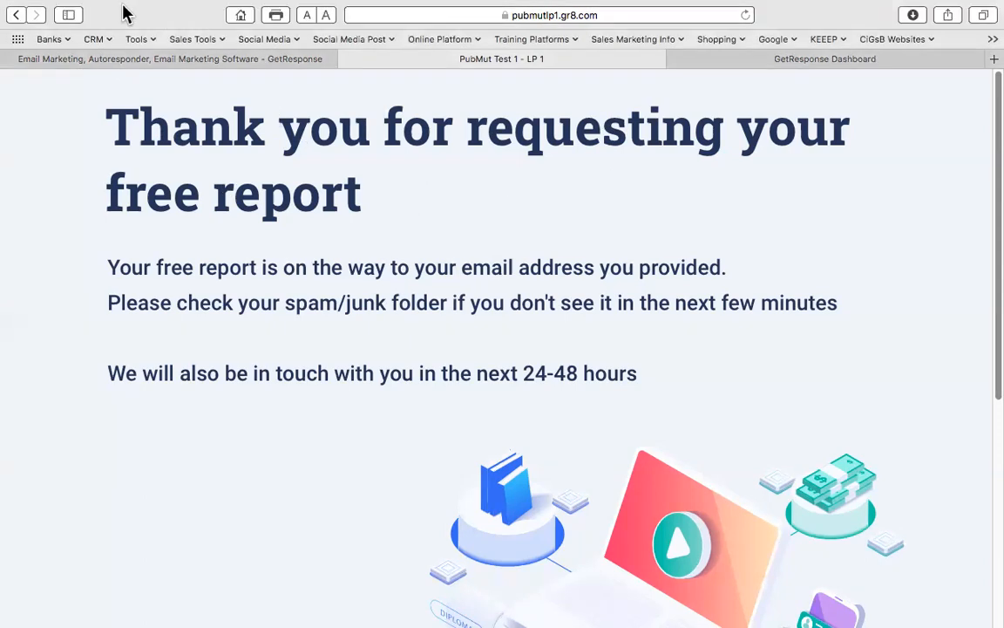
click(46, 27)
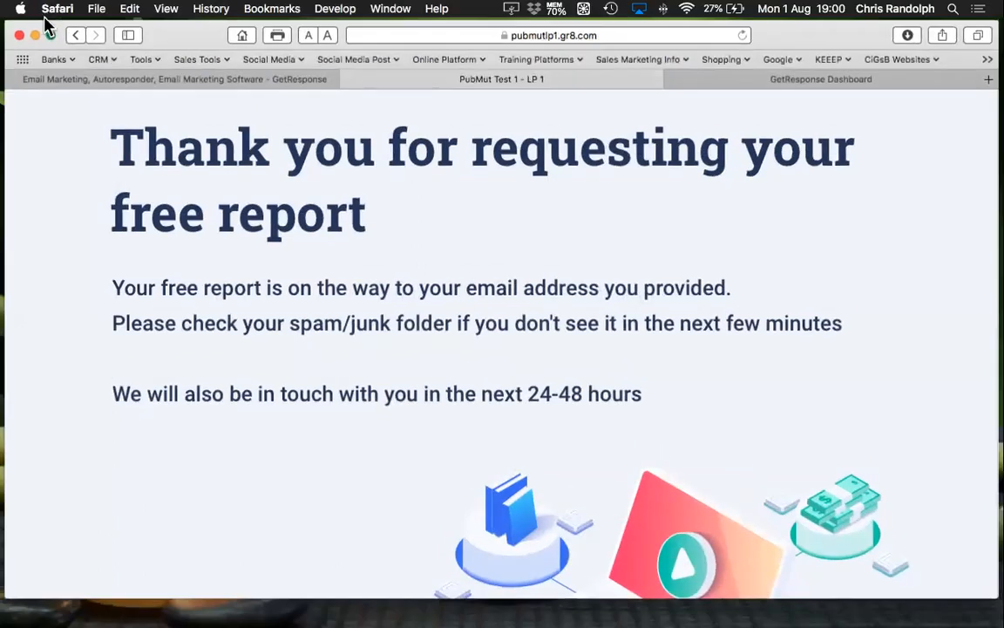
click(34, 36)
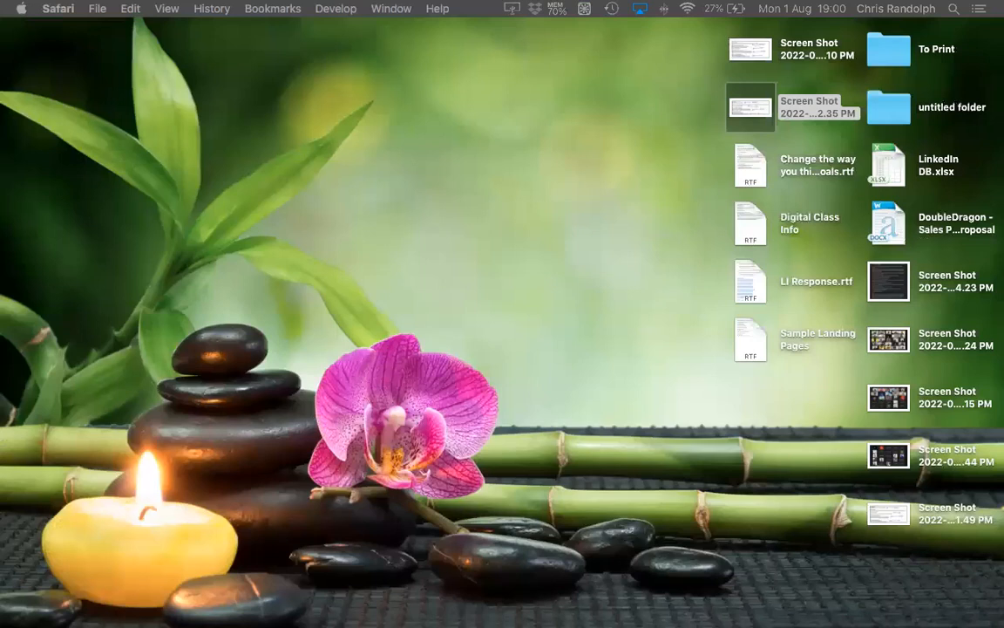
- Read the 'here's the report you requested' email in Mail and follow its Get Your Report Here link
key(ctrl+Left)
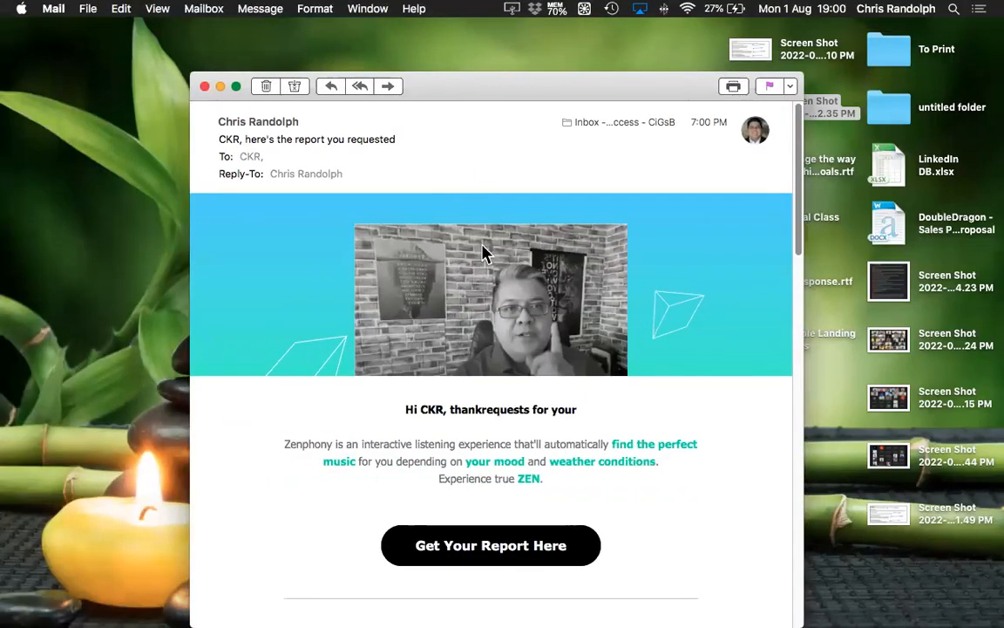
scroll(673, 336, down, 5)
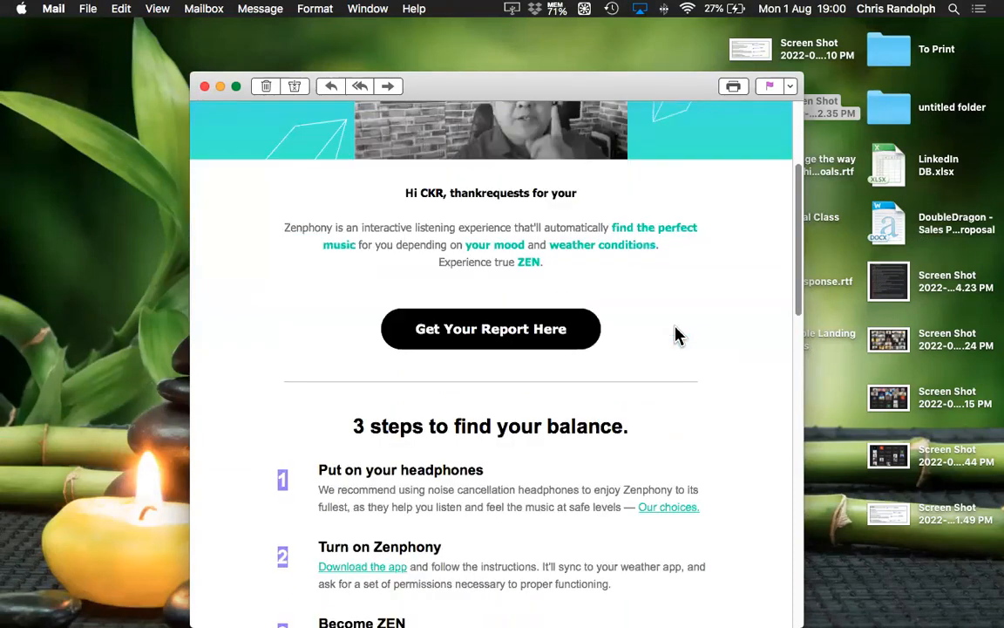
scroll(667, 338, down, 15)
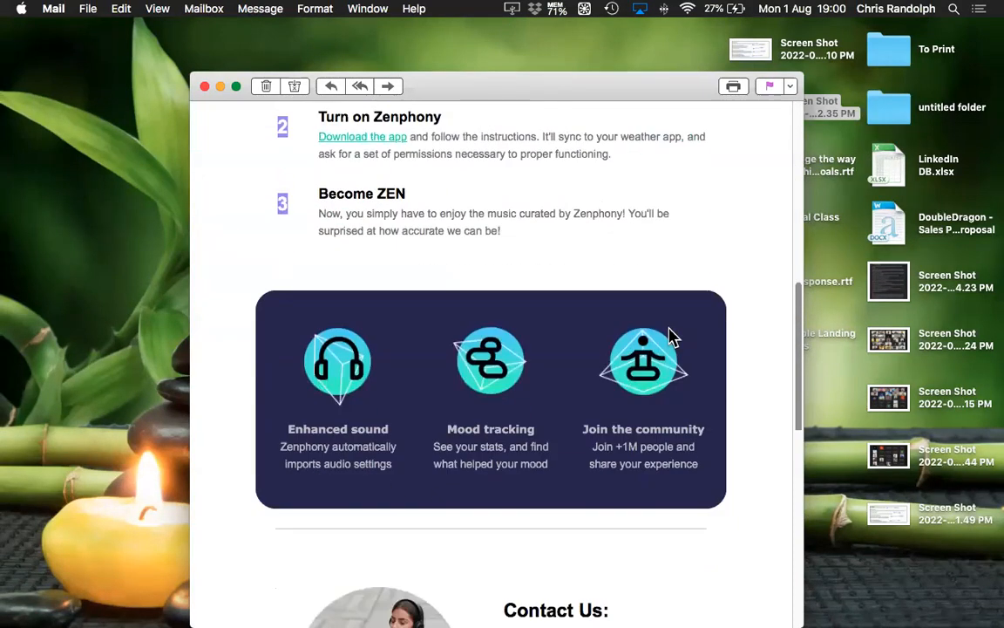
scroll(671, 337, up, 18)
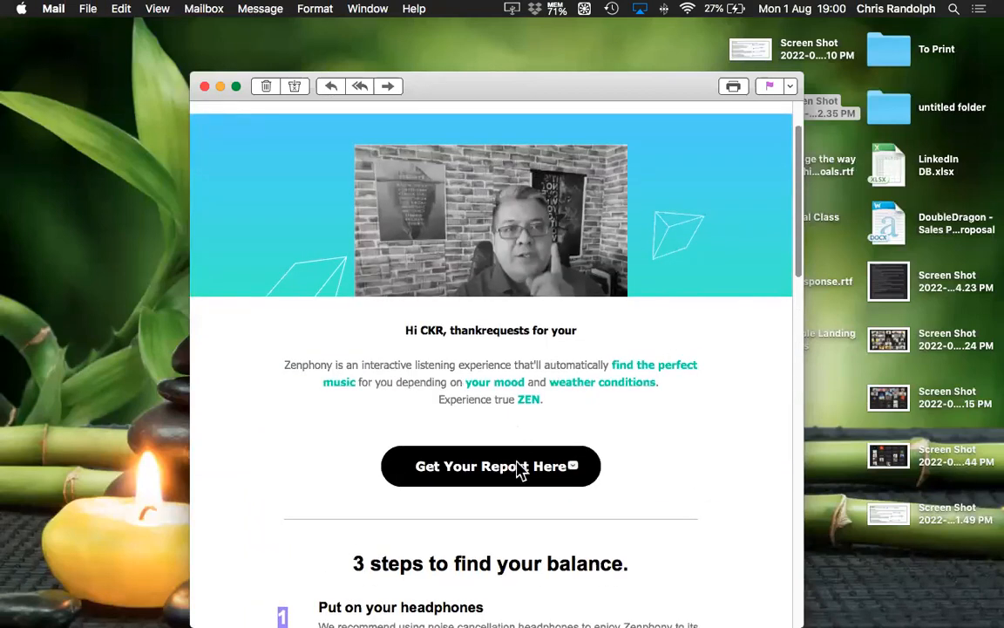
click(539, 481)
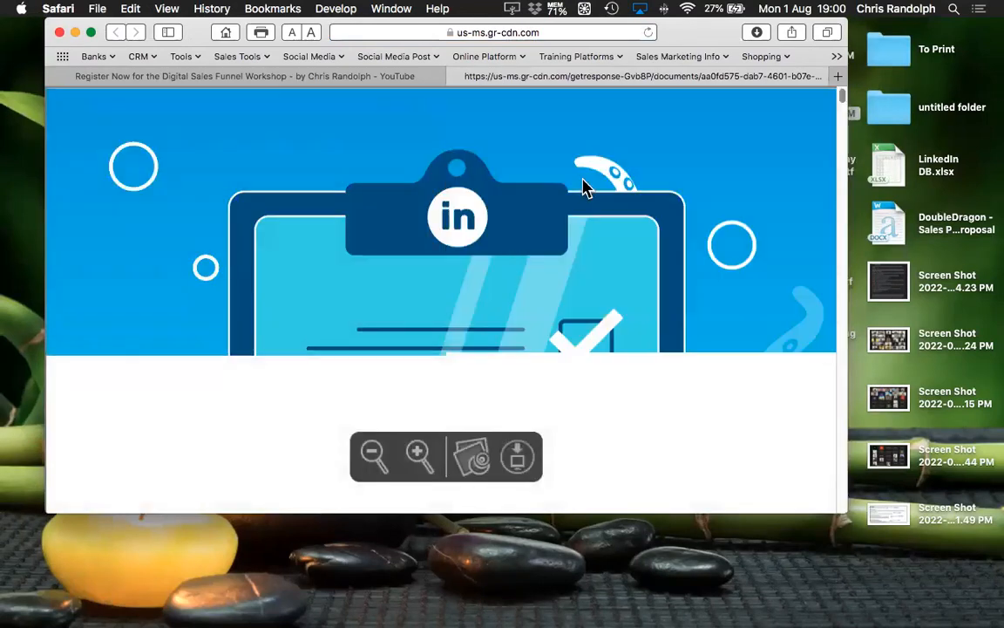
- Review the PDF report, close its tab and the YouTube window, then restore the thank-you page window
scroll(591, 261, down, 20)
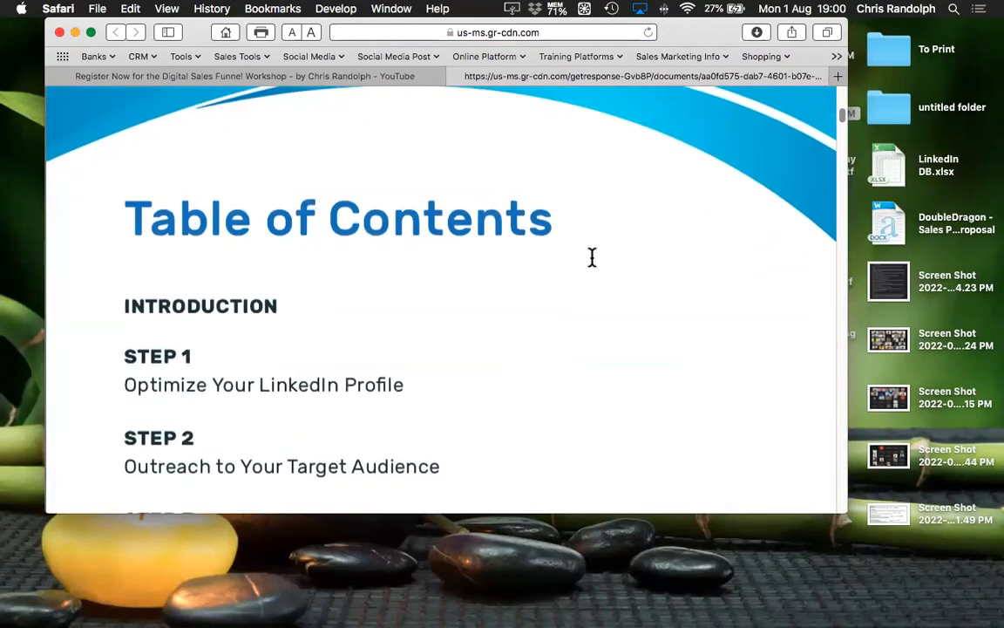
scroll(591, 257, down, 10)
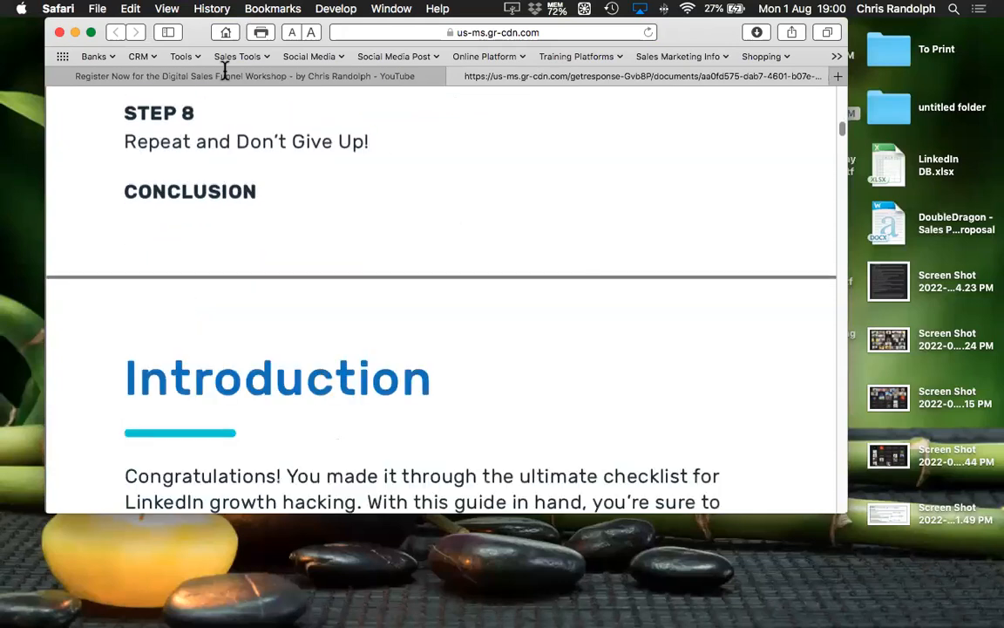
click(61, 32)
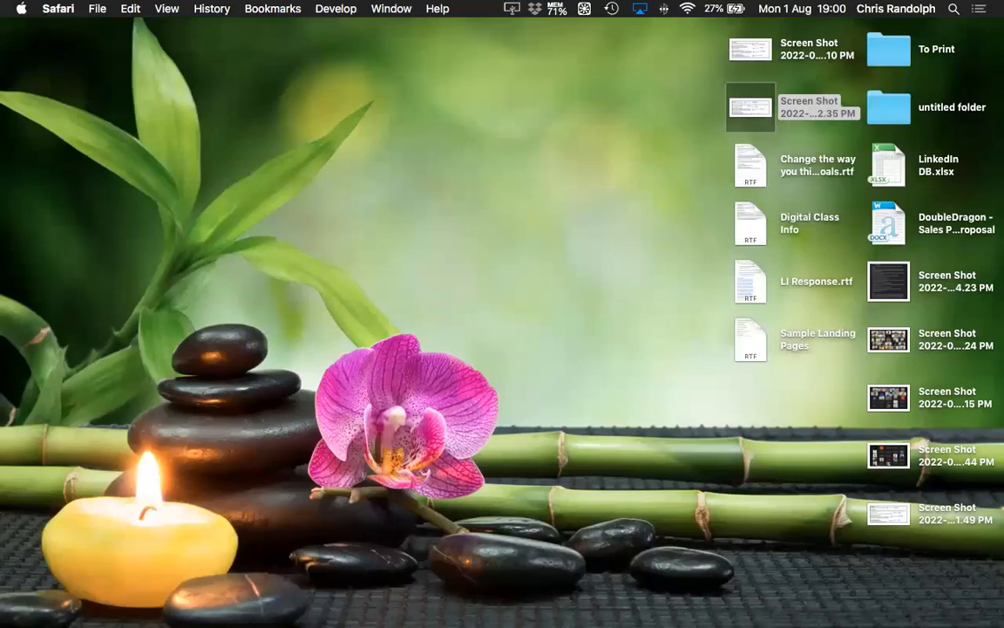
click(26, 390)
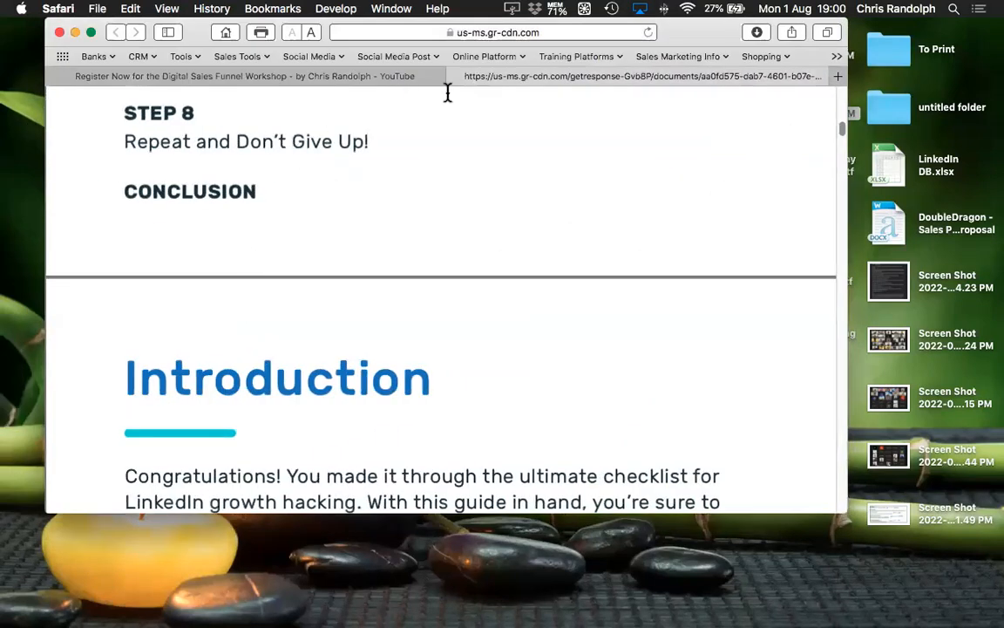
click(457, 77)
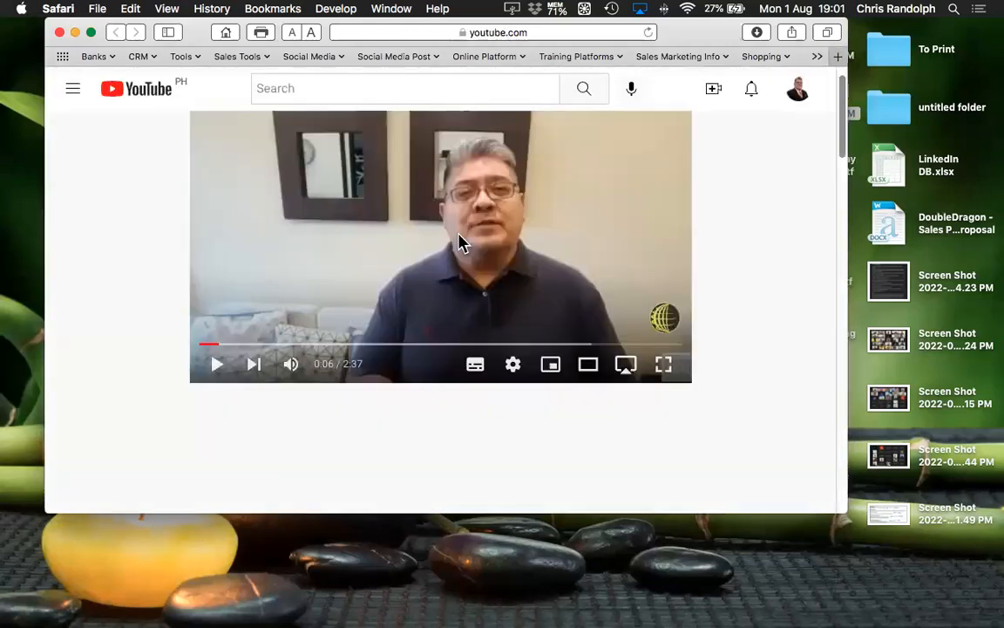
click(59, 33)
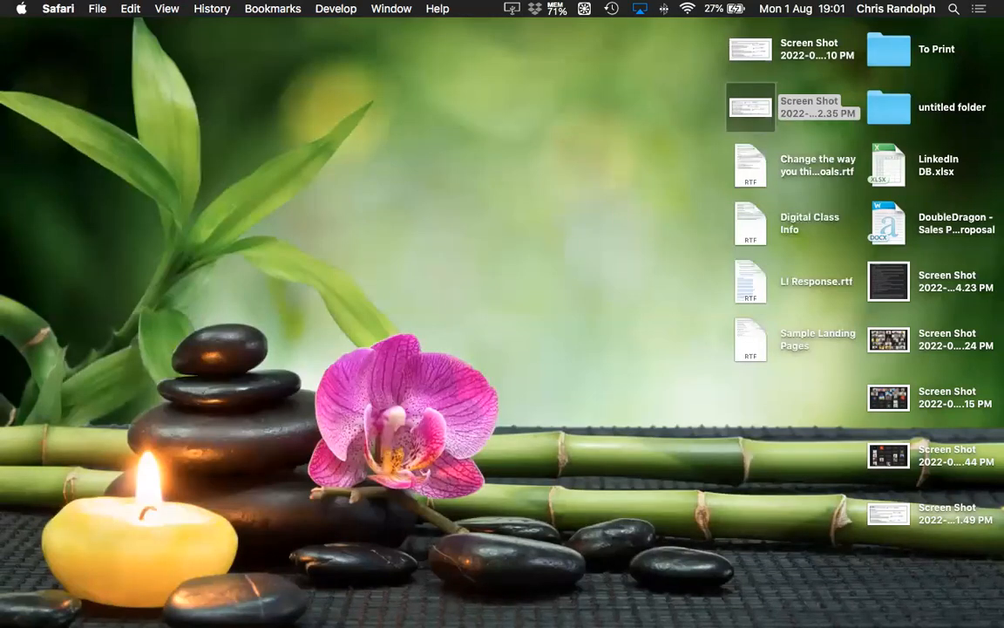
click(26, 357)
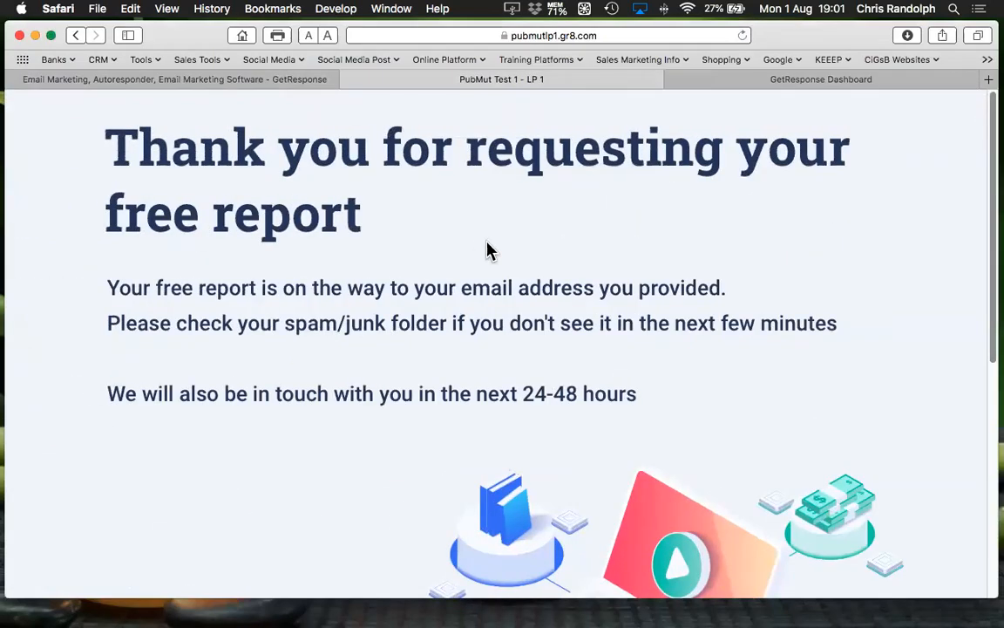